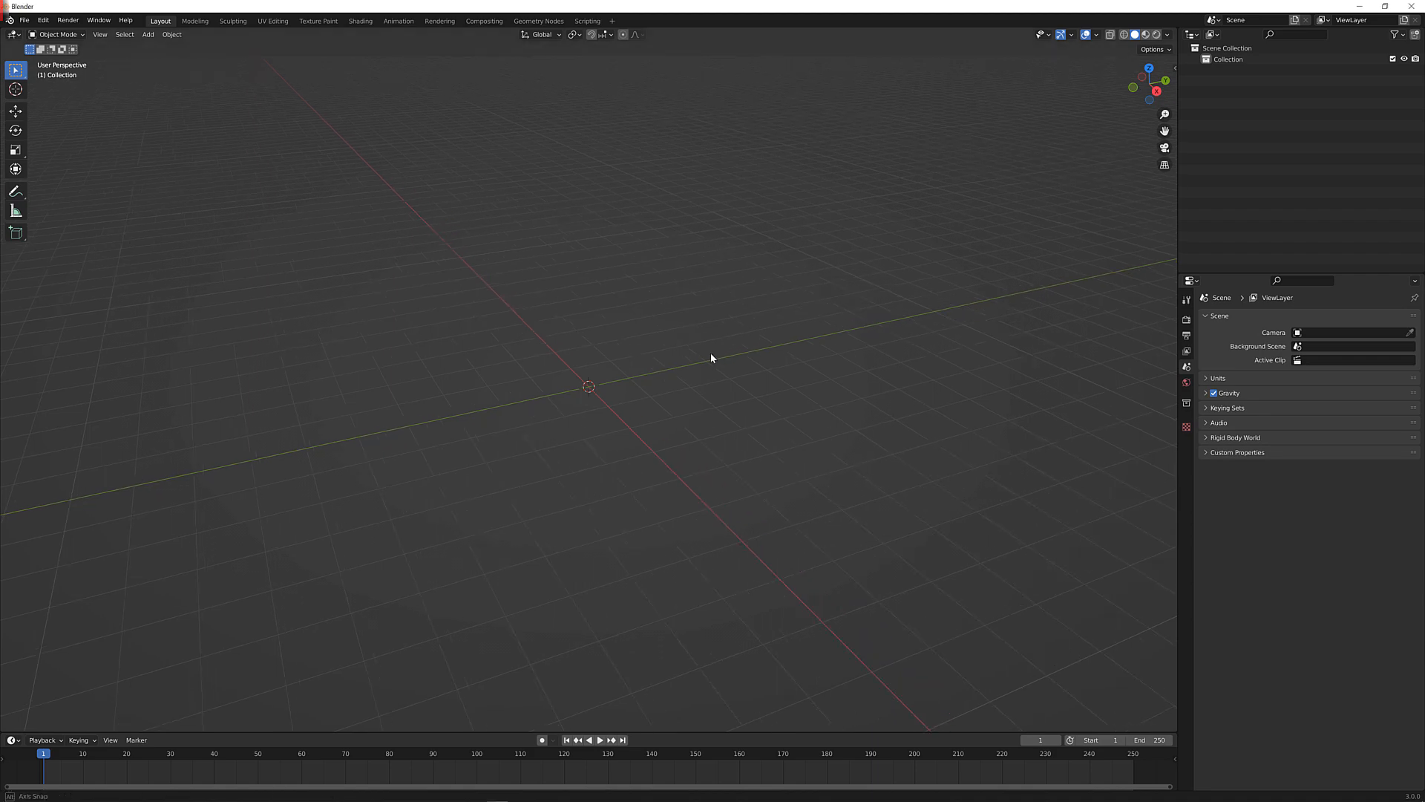
# Add a cylinder mesh at the centre of the empty scene
pyautogui.moveTo(713, 356); pyautogui.dragTo(662, 369, button='middle')
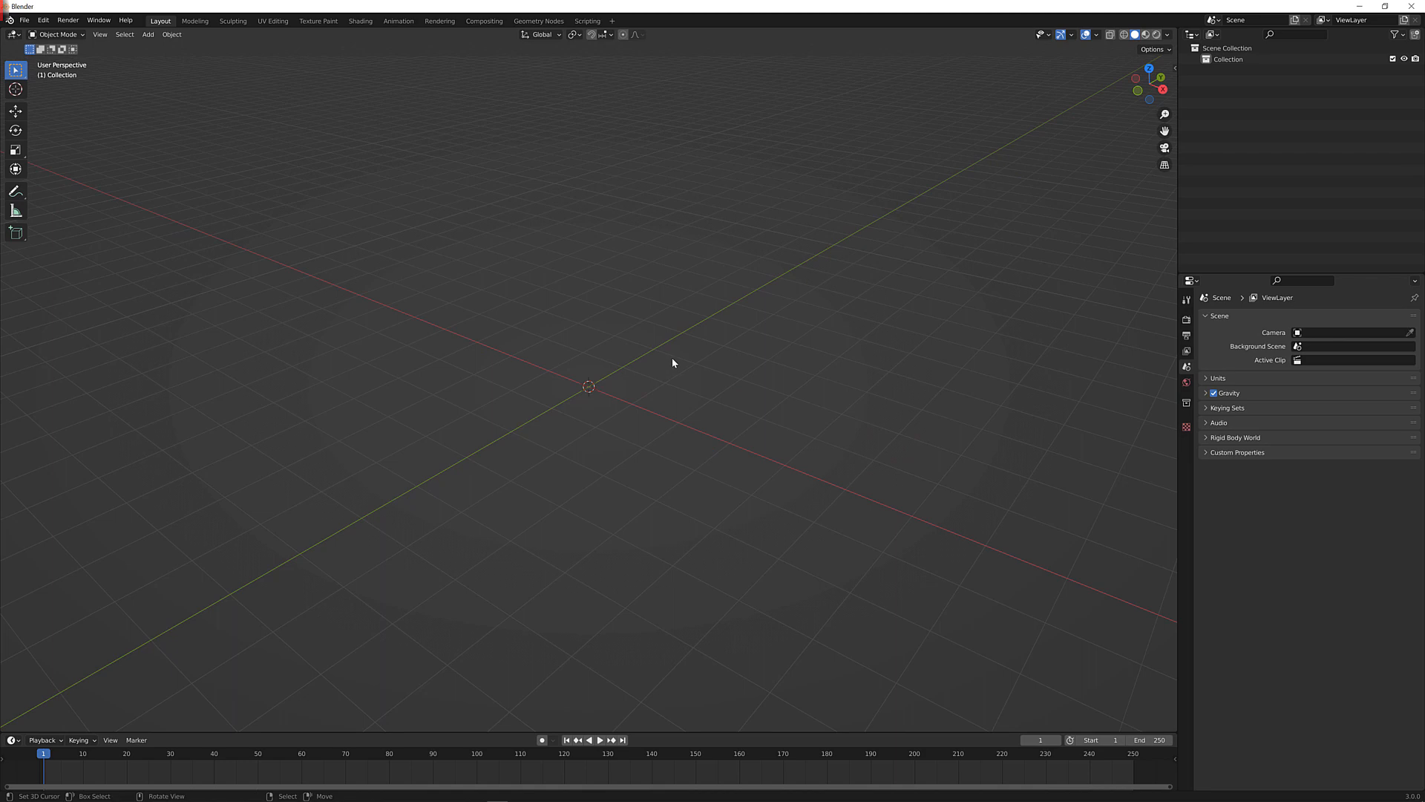
pyautogui.moveTo(672, 362)
pyautogui.mouseDown(button='middle')
pyautogui.moveTo(617, 439)
pyautogui.moveTo(639, 452)
pyautogui.moveTo(695, 360)
pyautogui.mouseUp(button='middle')
pyautogui.moveTo(716, 341)
pyautogui.mouseDown(button='middle')
pyautogui.moveTo(738, 334)
pyautogui.moveTo(697, 346)
pyautogui.mouseUp(button='middle')
pyautogui.moveTo(684, 345); pyautogui.dragTo(725, 314, button='middle')
pyautogui.hotkey('shift', 'a')
pyautogui.moveTo(727, 314)
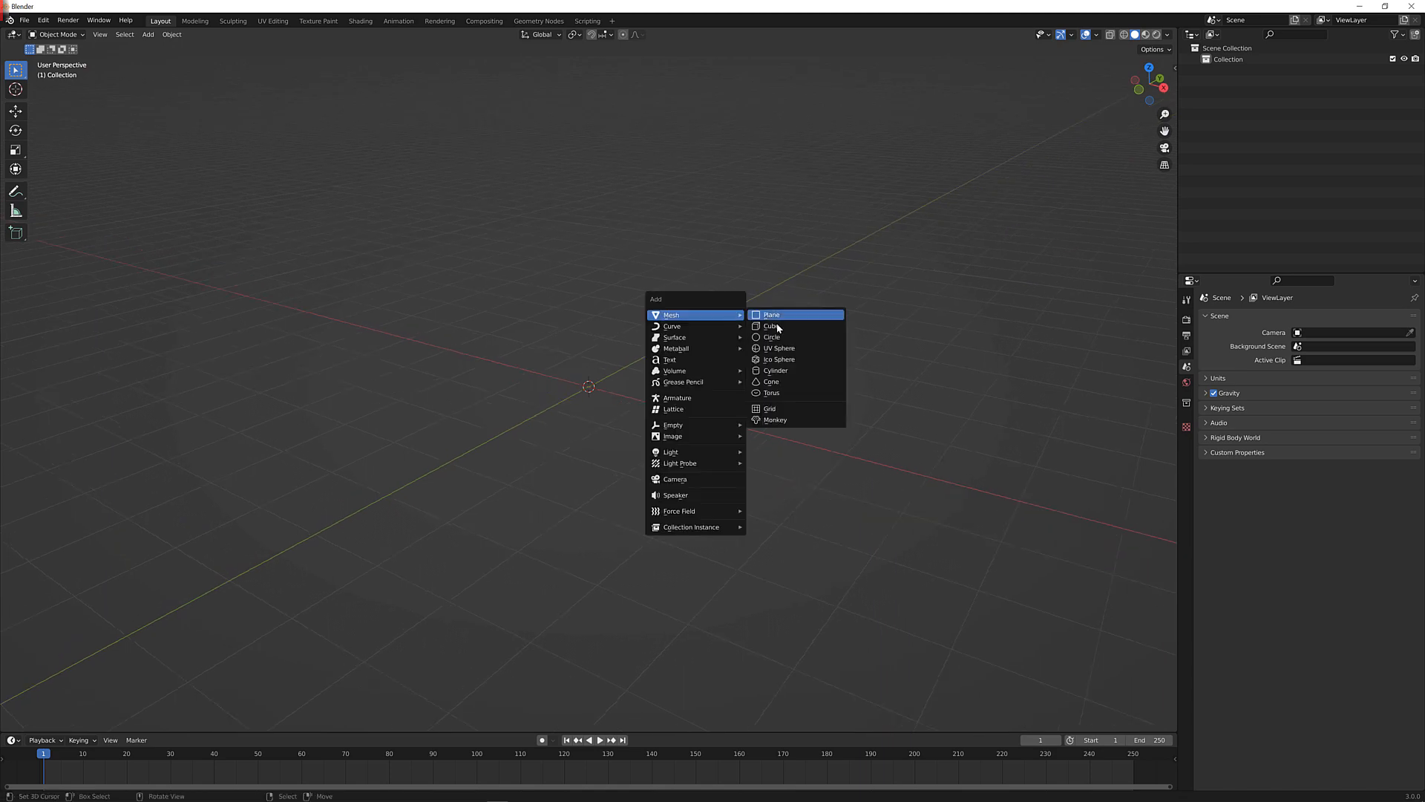
pyautogui.click(778, 370)
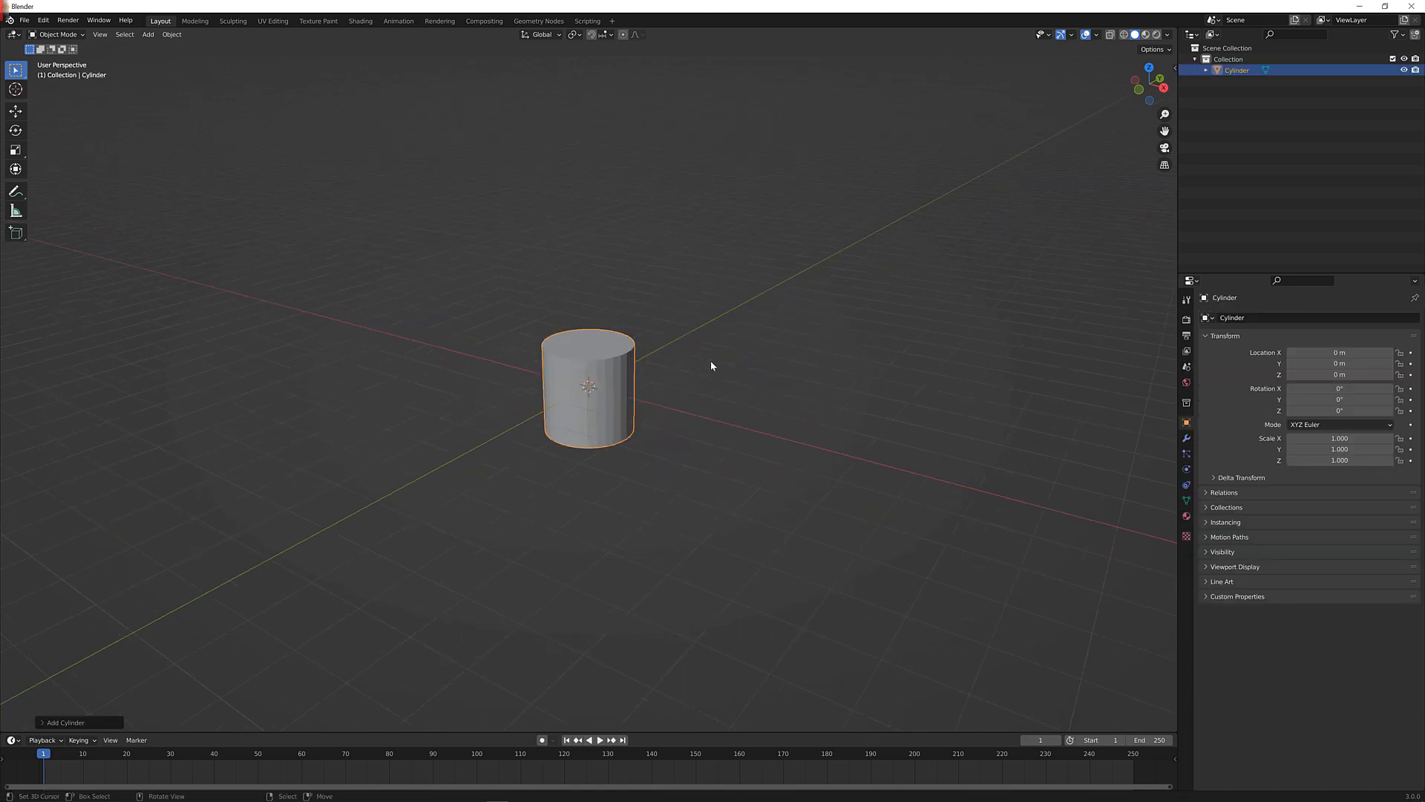
# In front view, stretch the cylinder along the Z axis to a scale of about 3.78
pyautogui.moveTo(711, 365); pyautogui.dragTo(774, 359, button='middle')
pyautogui.press('KP_1')
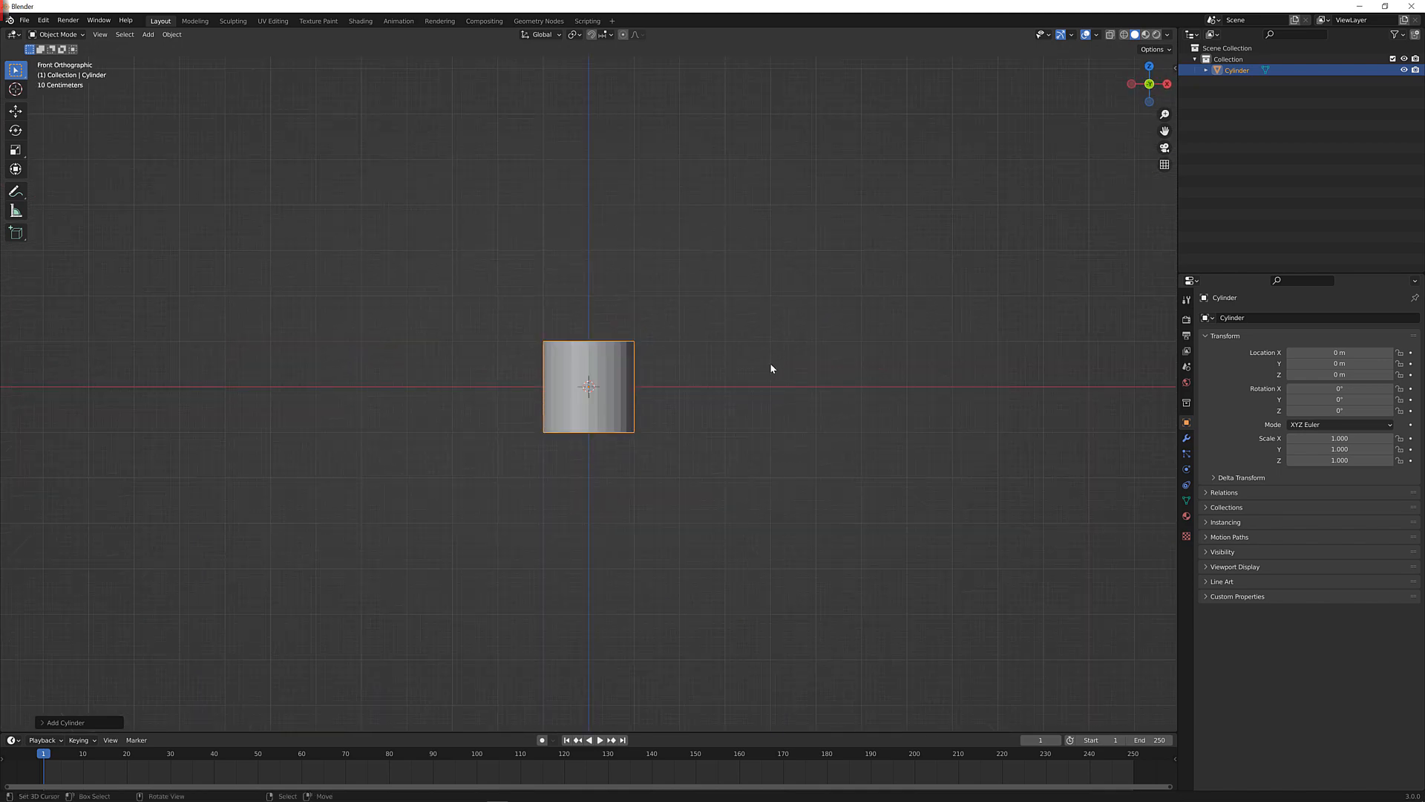
pyautogui.scroll(3, 765, 371)
pyautogui.scroll(-1, 760, 381)
pyautogui.press('s')
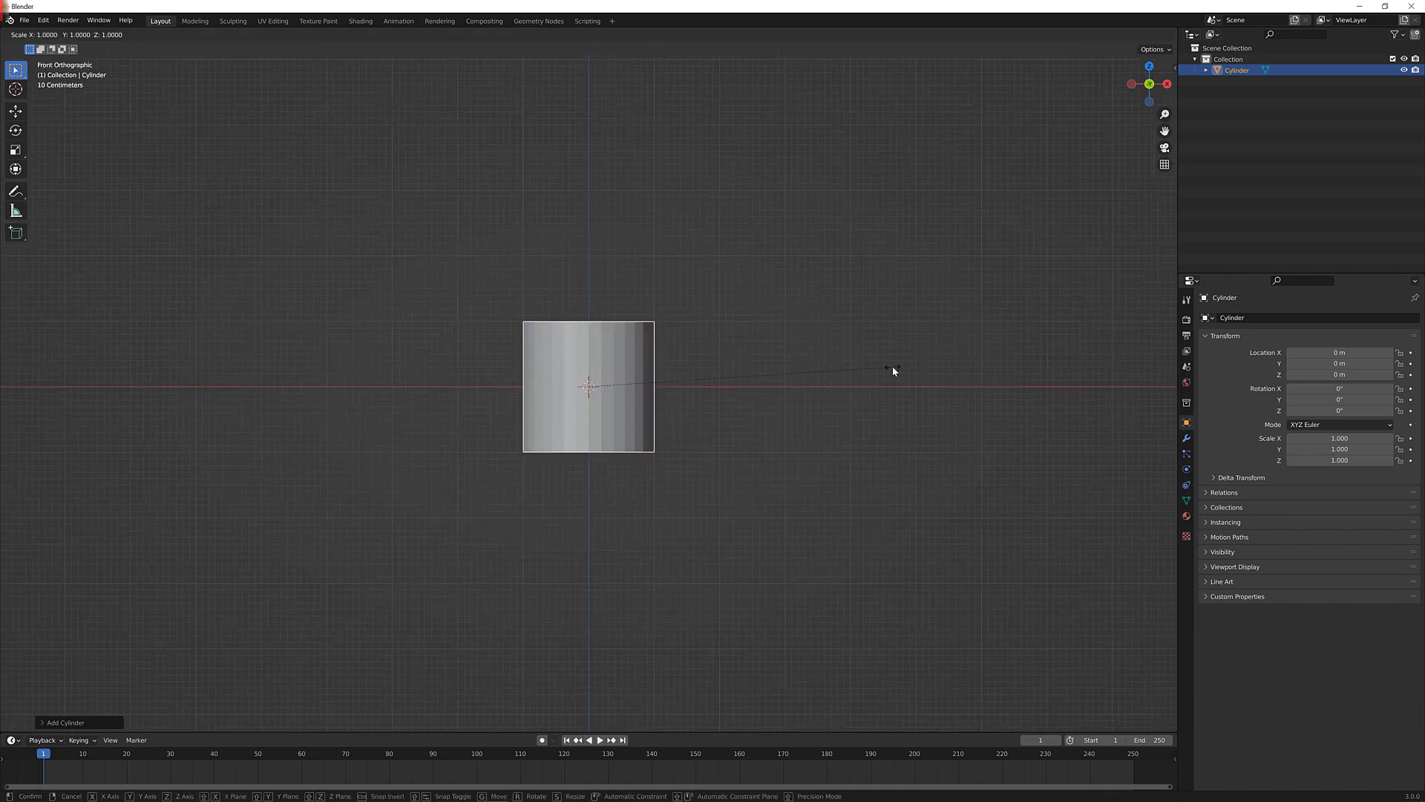
pyautogui.press('z')
pyautogui.press('Return')
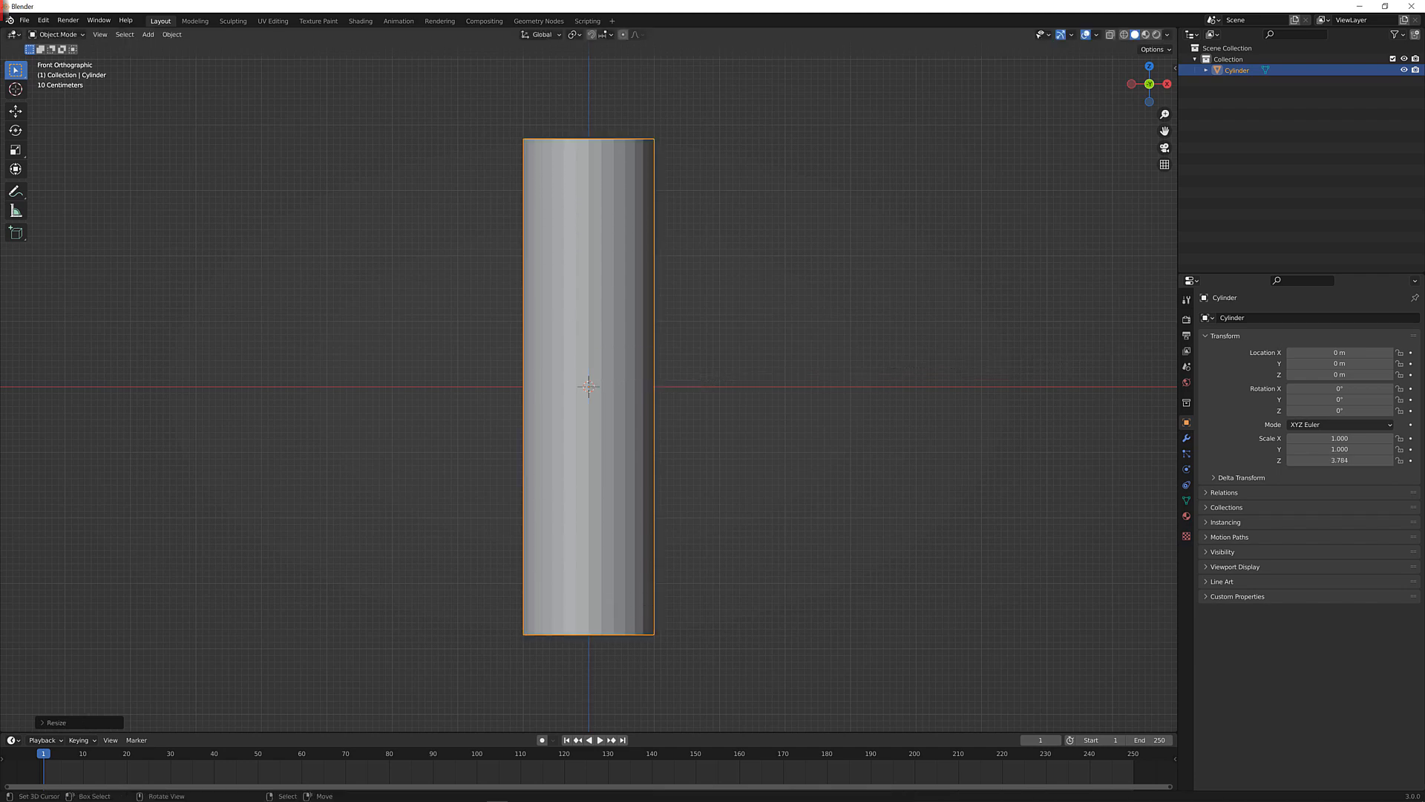
# Add a centred horizontal loop cut to the cylinder and bevel it into two edge loops near the ends
pyautogui.press('Tab')
pyautogui.hotkey('ctrl', 'r')
pyautogui.click(639, 349)
pyautogui.rightClick(639, 350)
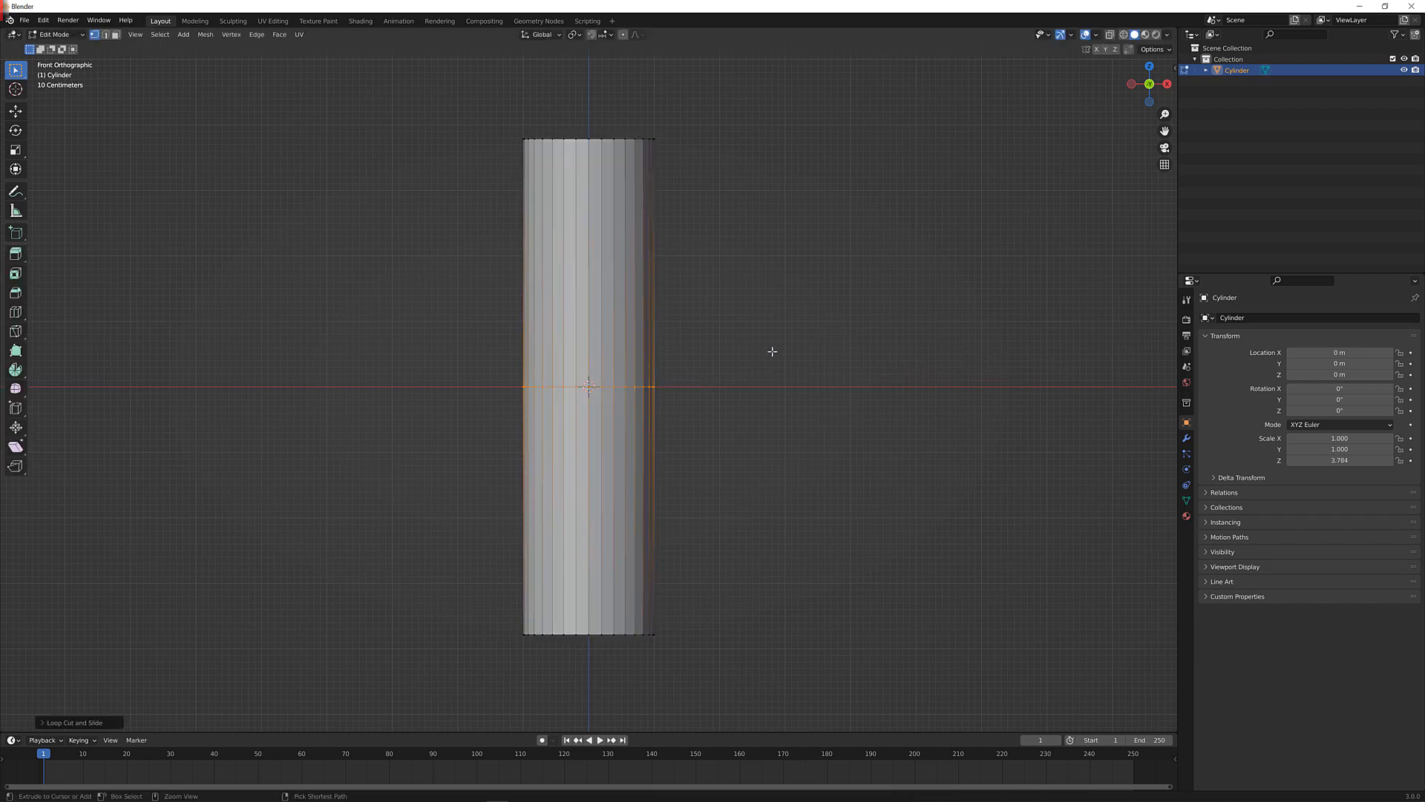
pyautogui.hotkey('ctrl', 'b')
pyautogui.click(887, 343)
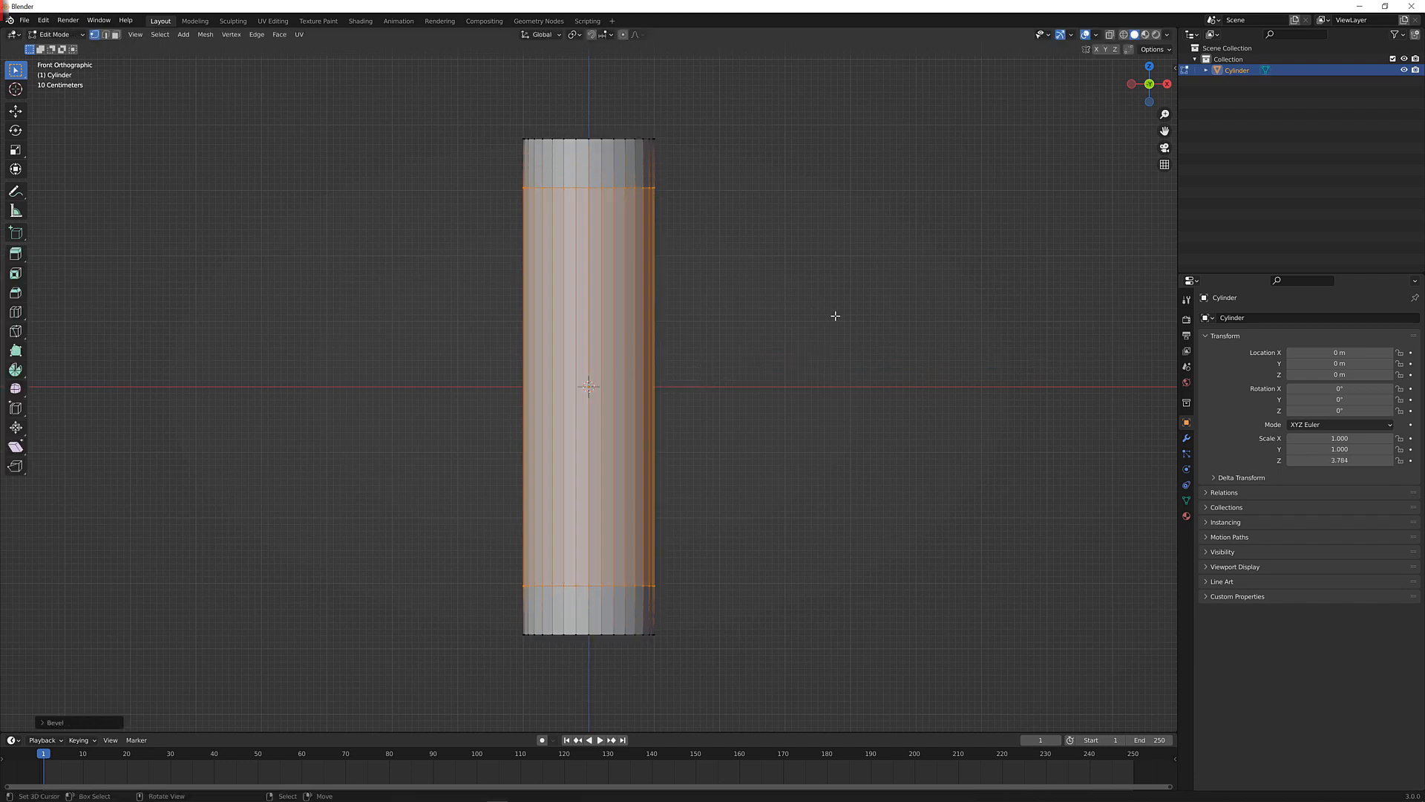
# Select only the two horizontal edge loops near the cylinder's ends and bevel them into narrow bands of faces
pyautogui.click(105, 35)
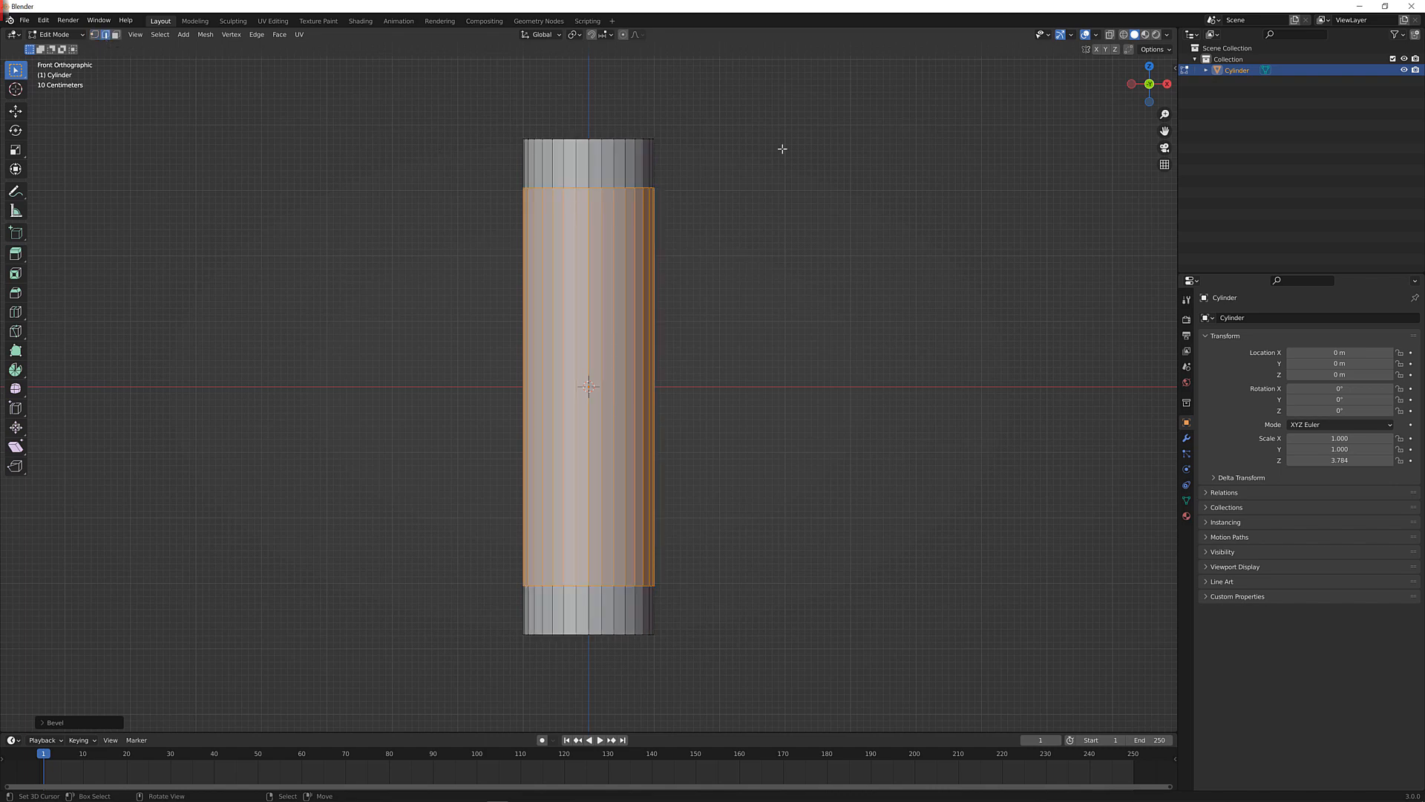
pyautogui.click(1123, 34)
pyautogui.moveTo(466, 168); pyautogui.dragTo(1041, 278)
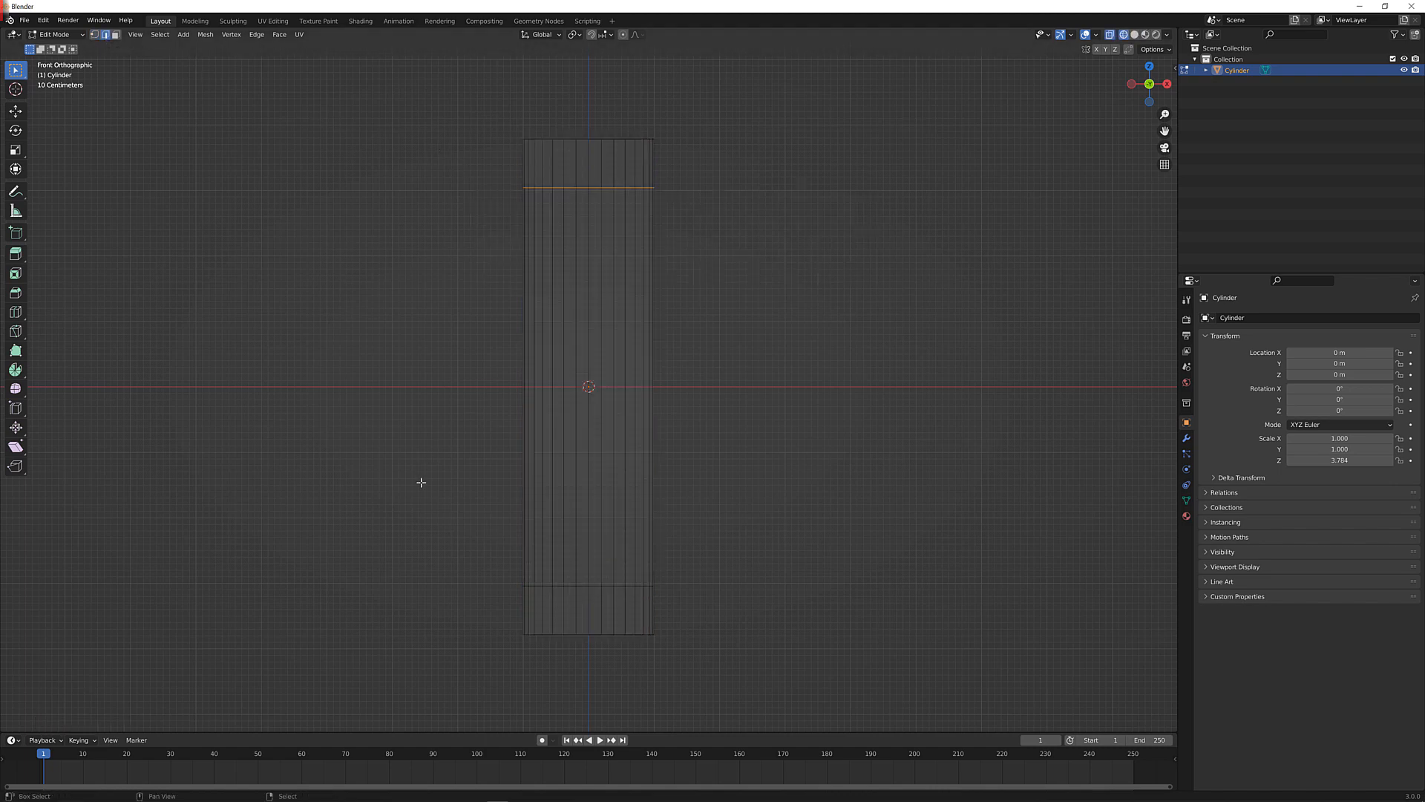
pyautogui.moveTo(464, 541); pyautogui.dragTo(869, 642)
pyautogui.press('c')
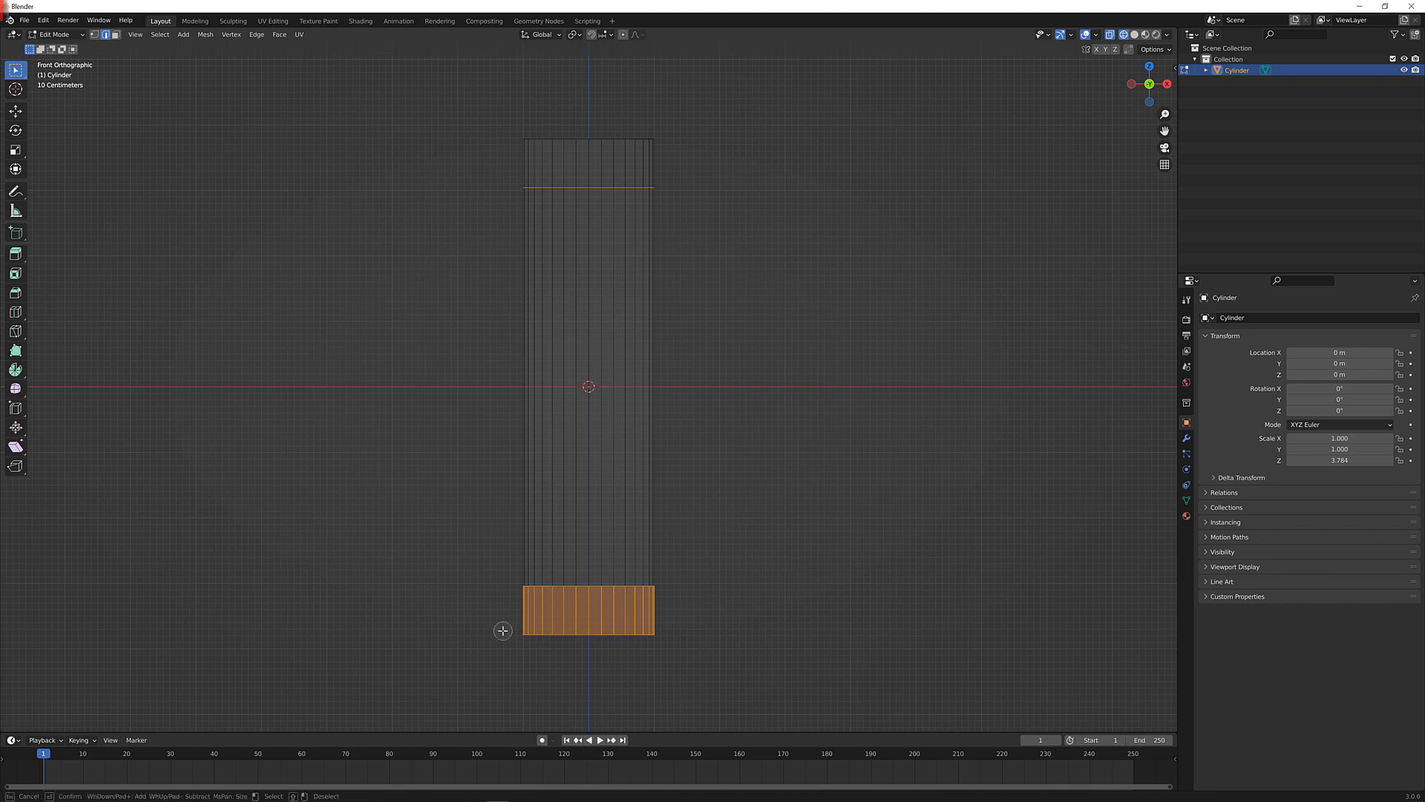
pyautogui.moveTo(502, 626)
pyautogui.mouseDown(button='middle')
pyautogui.moveTo(788, 635)
pyautogui.moveTo(493, 623)
pyautogui.moveTo(645, 625)
pyautogui.moveTo(502, 630)
pyautogui.mouseUp(button='middle')
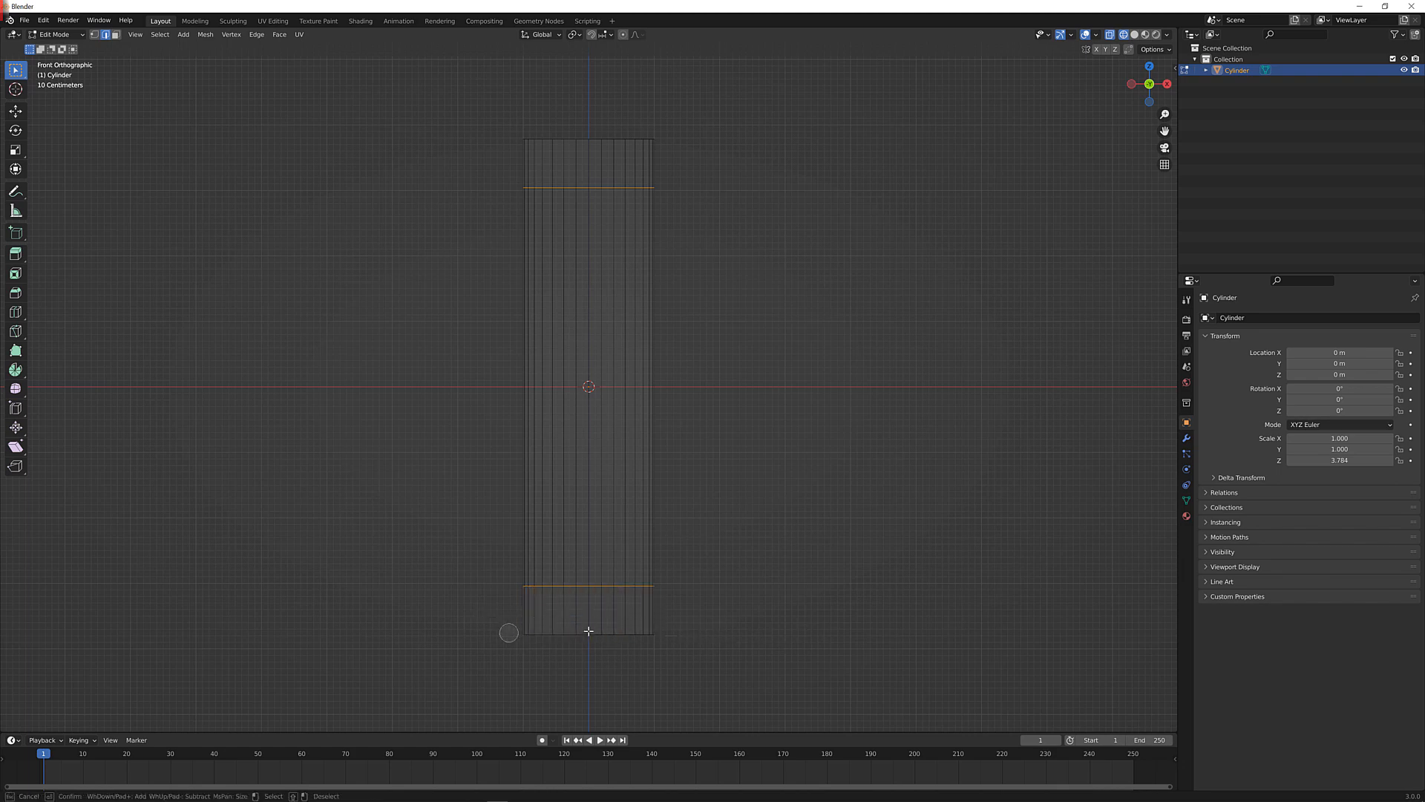
pyautogui.press('Escape')
pyautogui.hotkey('ctrl', 'b')
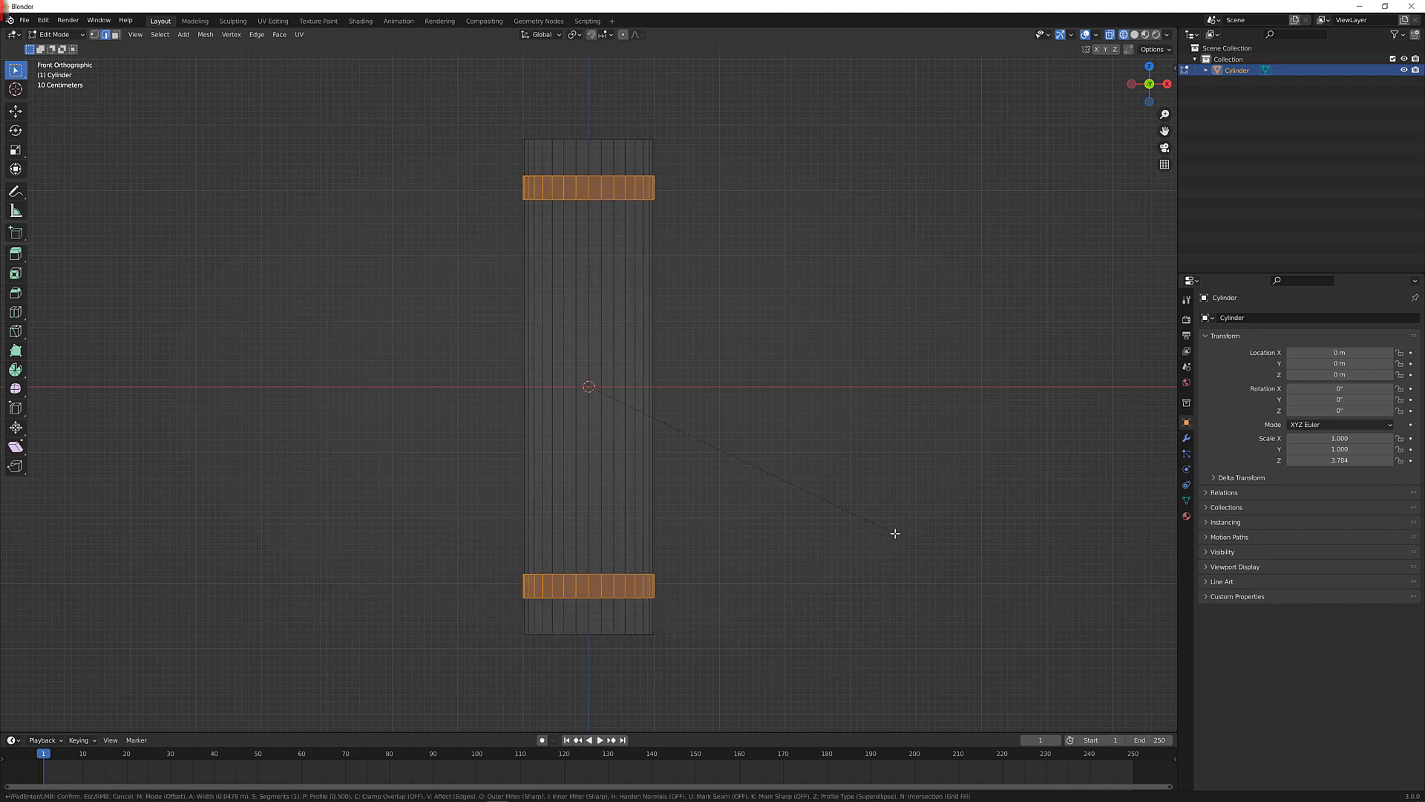
pyautogui.click(876, 513)
# Extrude the two face bands inward along their normals to form a groove near each end of the cylinder
pyautogui.hotkey('alt', 'e')
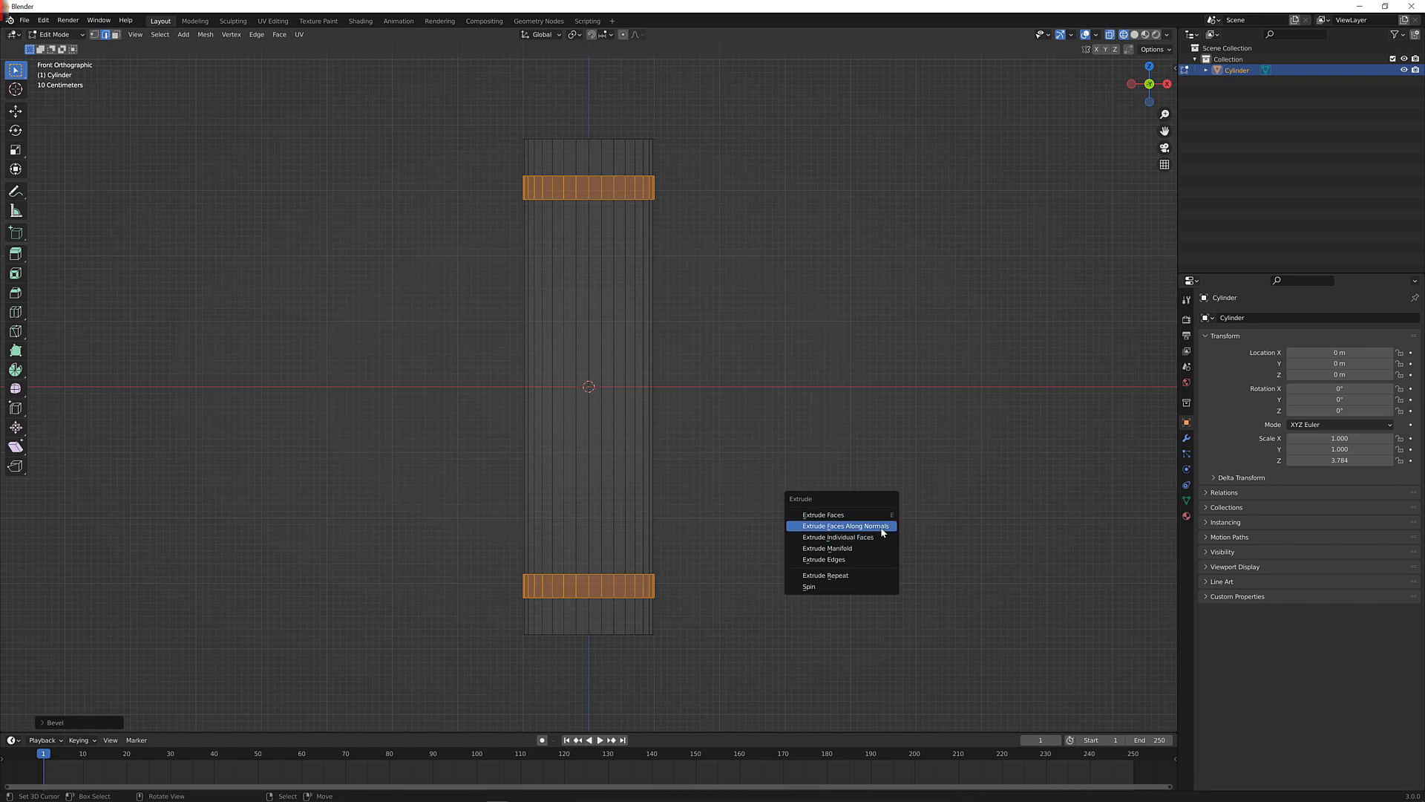
pyautogui.click(881, 527)
pyautogui.click(861, 532)
pyautogui.press('Tab')
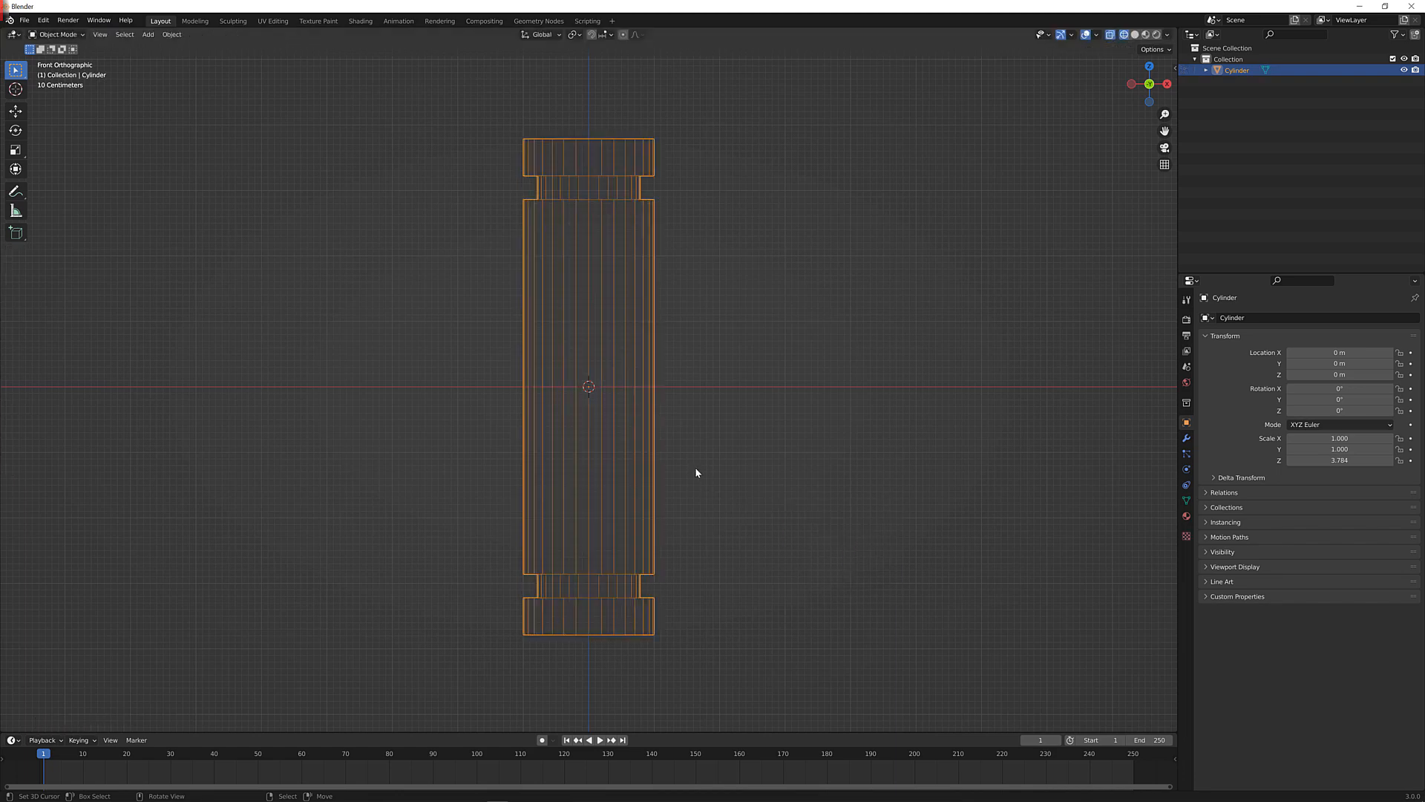
# Return the viewport to solid shading and shade the grooved cylinder smooth
pyautogui.moveTo(745, 450); pyautogui.dragTo(742, 458, button='middle')
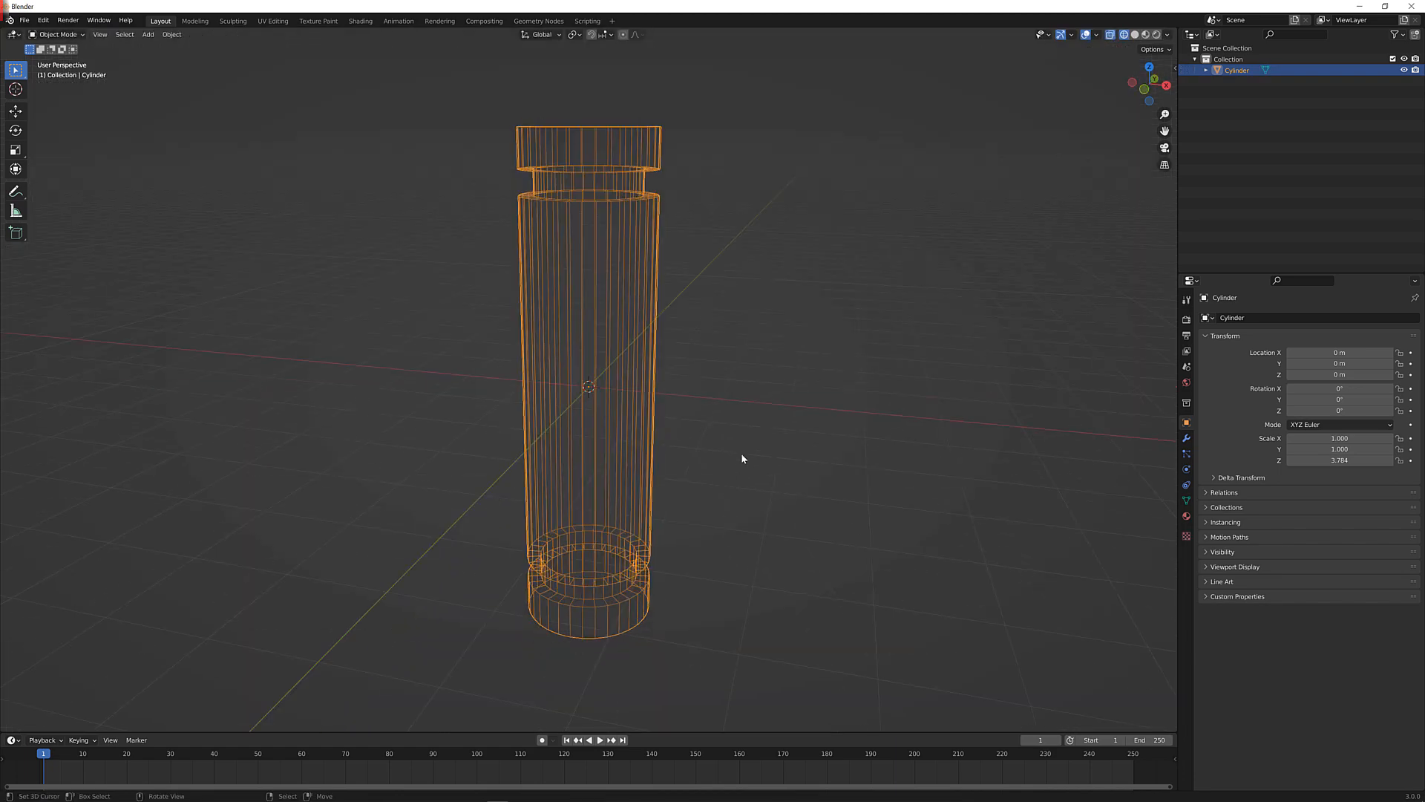
pyautogui.click(1134, 34)
pyautogui.rightClick(590, 319)
pyautogui.click(591, 320)
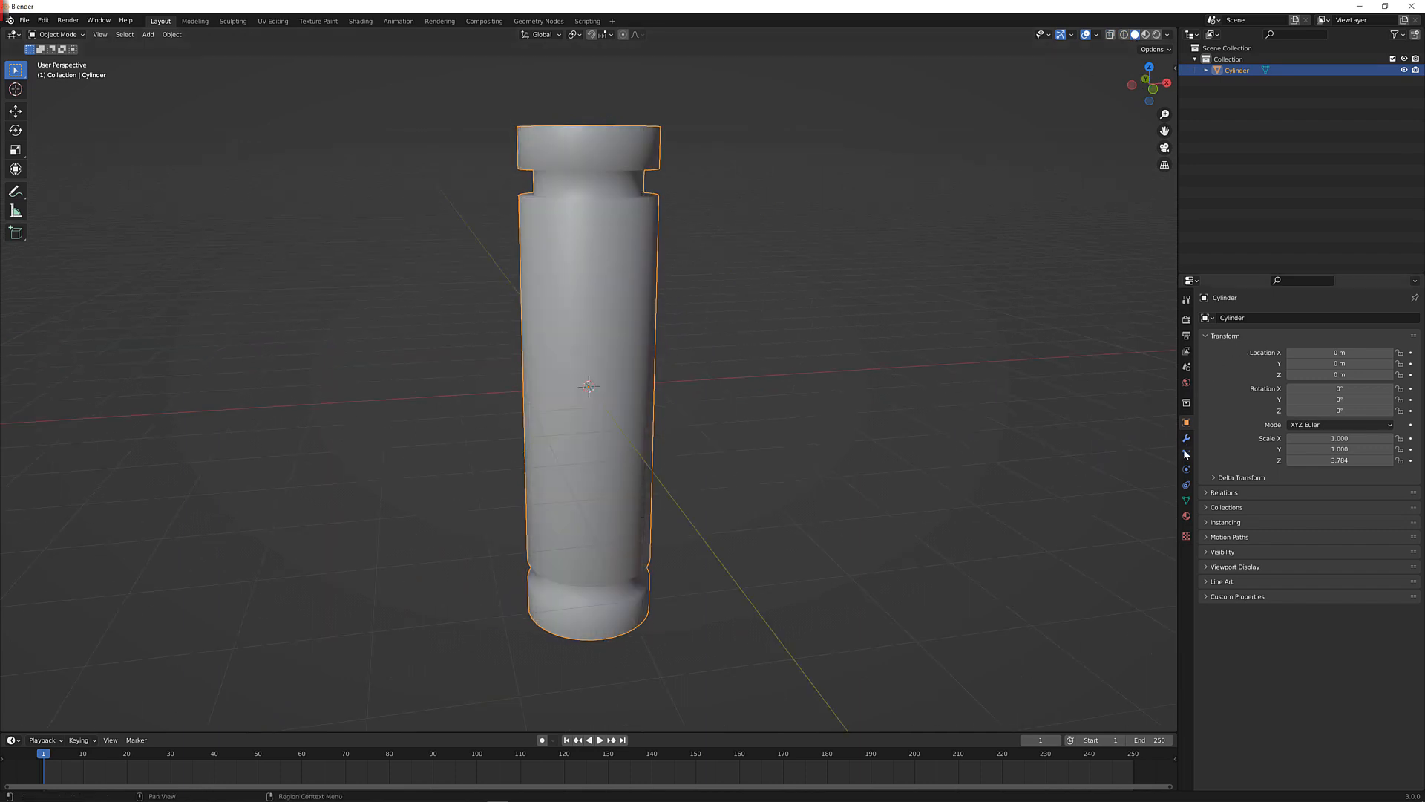
# Add a Bevel modifier to the cylinder and apply the object's scale transform
pyautogui.click(1186, 438)
pyautogui.click(1261, 317)
pyautogui.click(1221, 351)
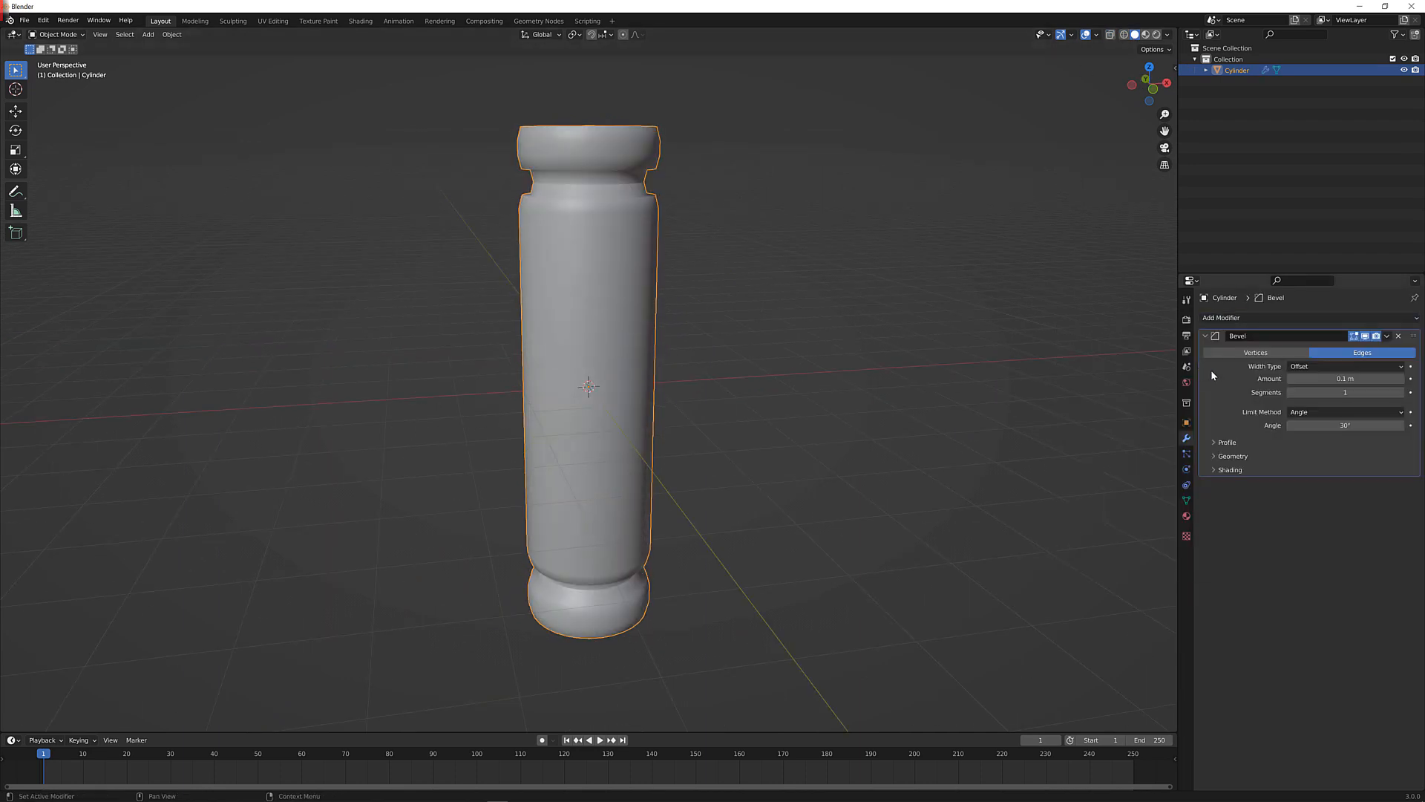
pyautogui.hotkey('ctrl', 'a')
pyautogui.click(728, 367)
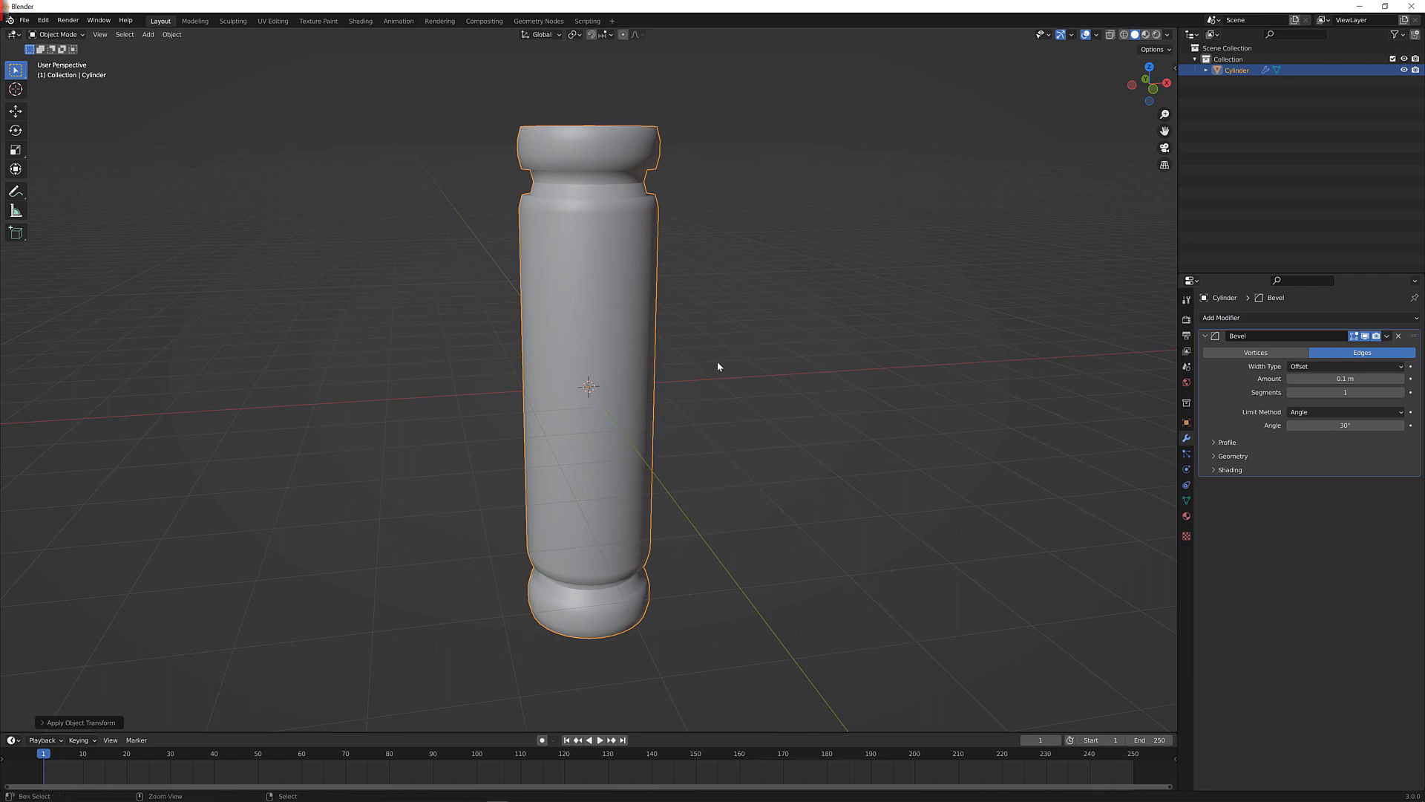
pyautogui.hotkey('ctrl', 'a')
pyautogui.click(717, 384)
# Set the Bevel modifier's amount to 0.05 m and its segments to 4
pyautogui.click(1349, 379)
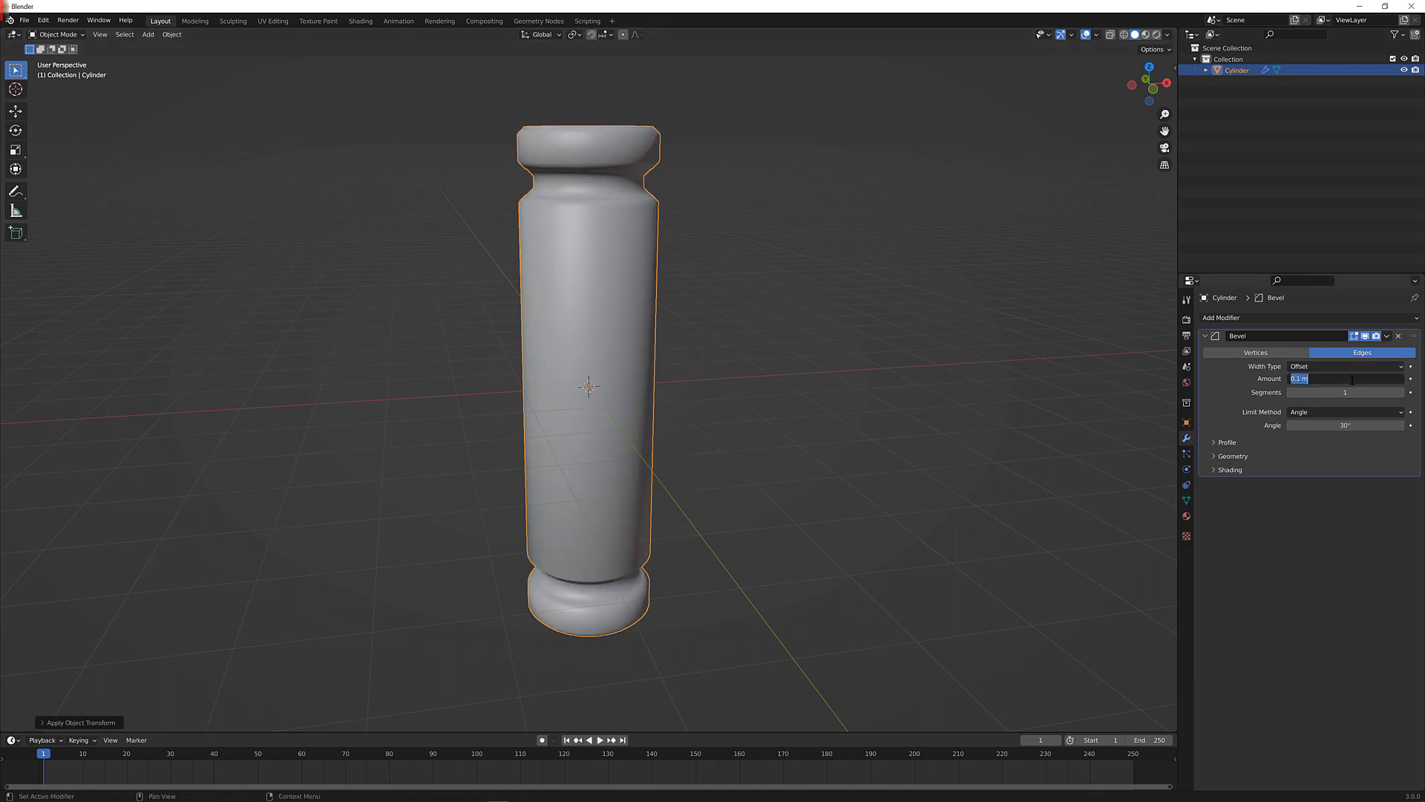
pyautogui.write('0.05')
pyautogui.press('Return')
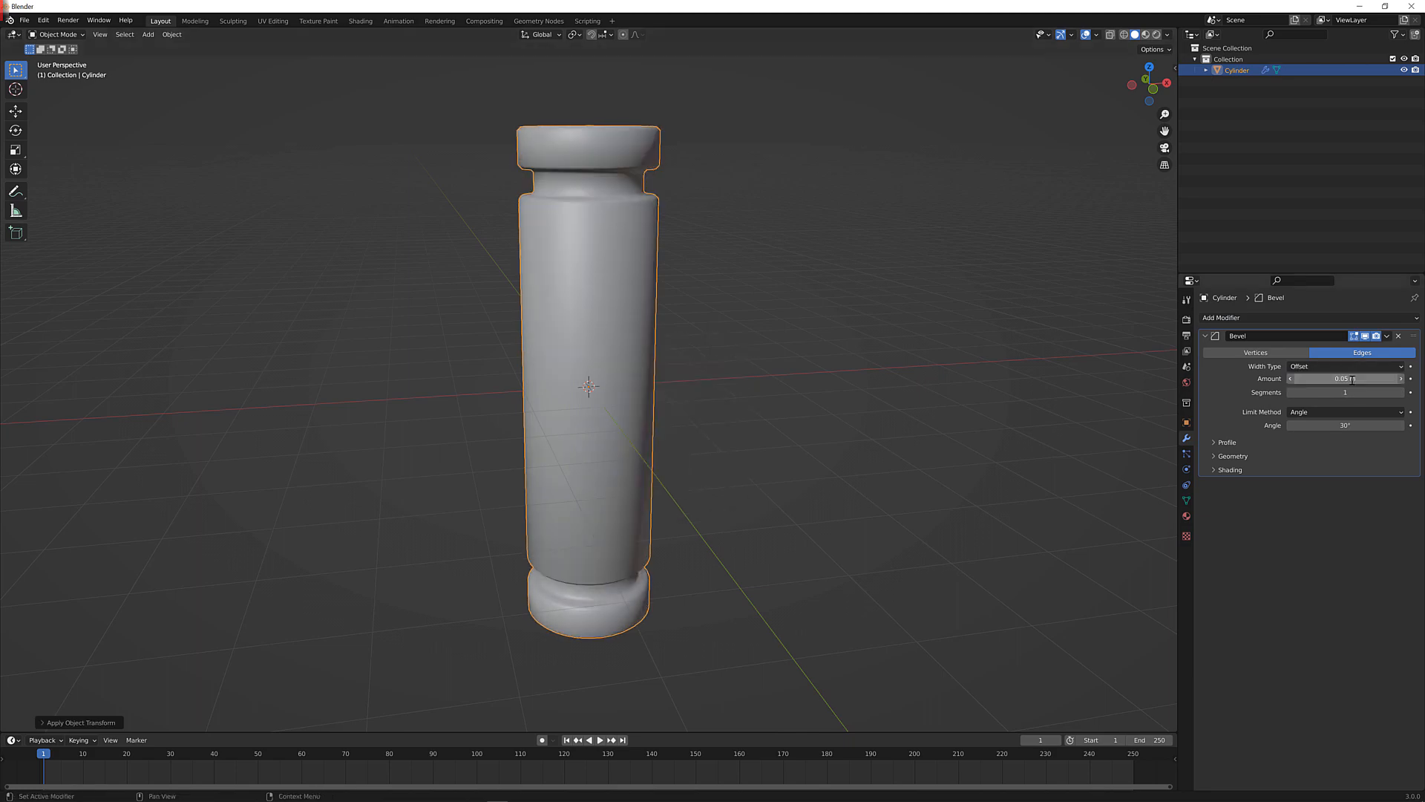
pyautogui.click(1384, 393)
pyautogui.write('4')
pyautogui.press('Return')
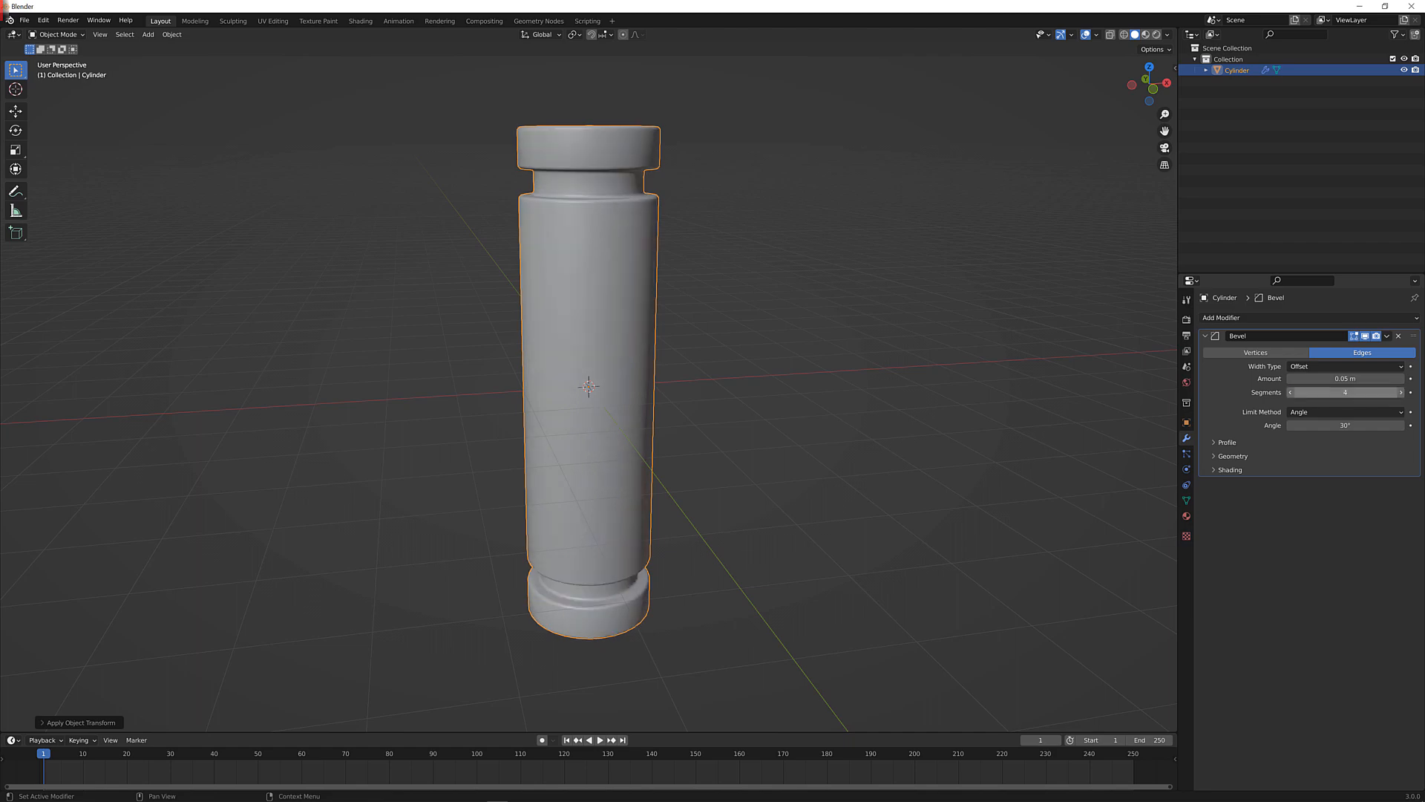
# Try an amount of 0.25 m for the cylinder's Bevel modifier
pyautogui.scroll(7, 657, 283)
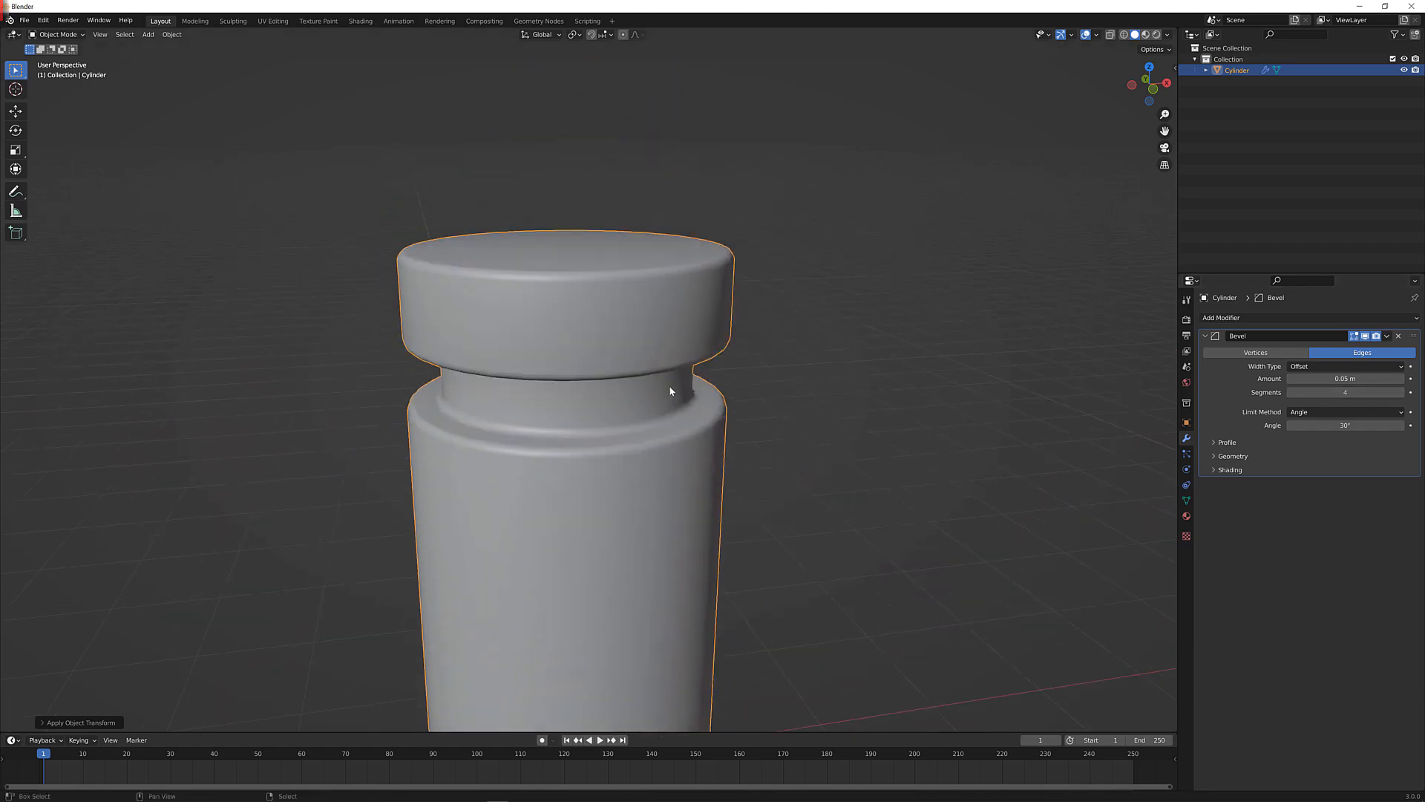
pyautogui.click(1310, 379)
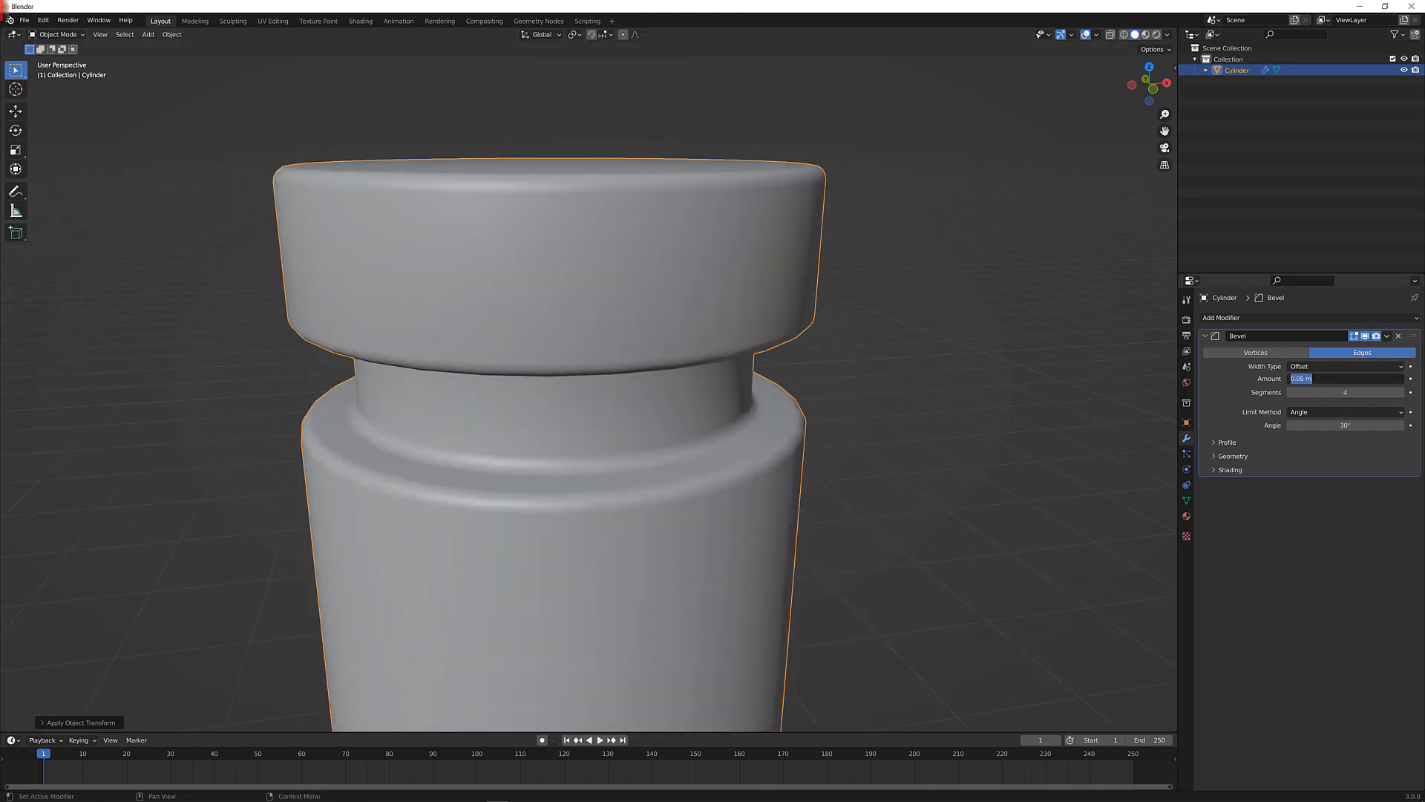
pyautogui.write('0.25')
pyautogui.press('Return')
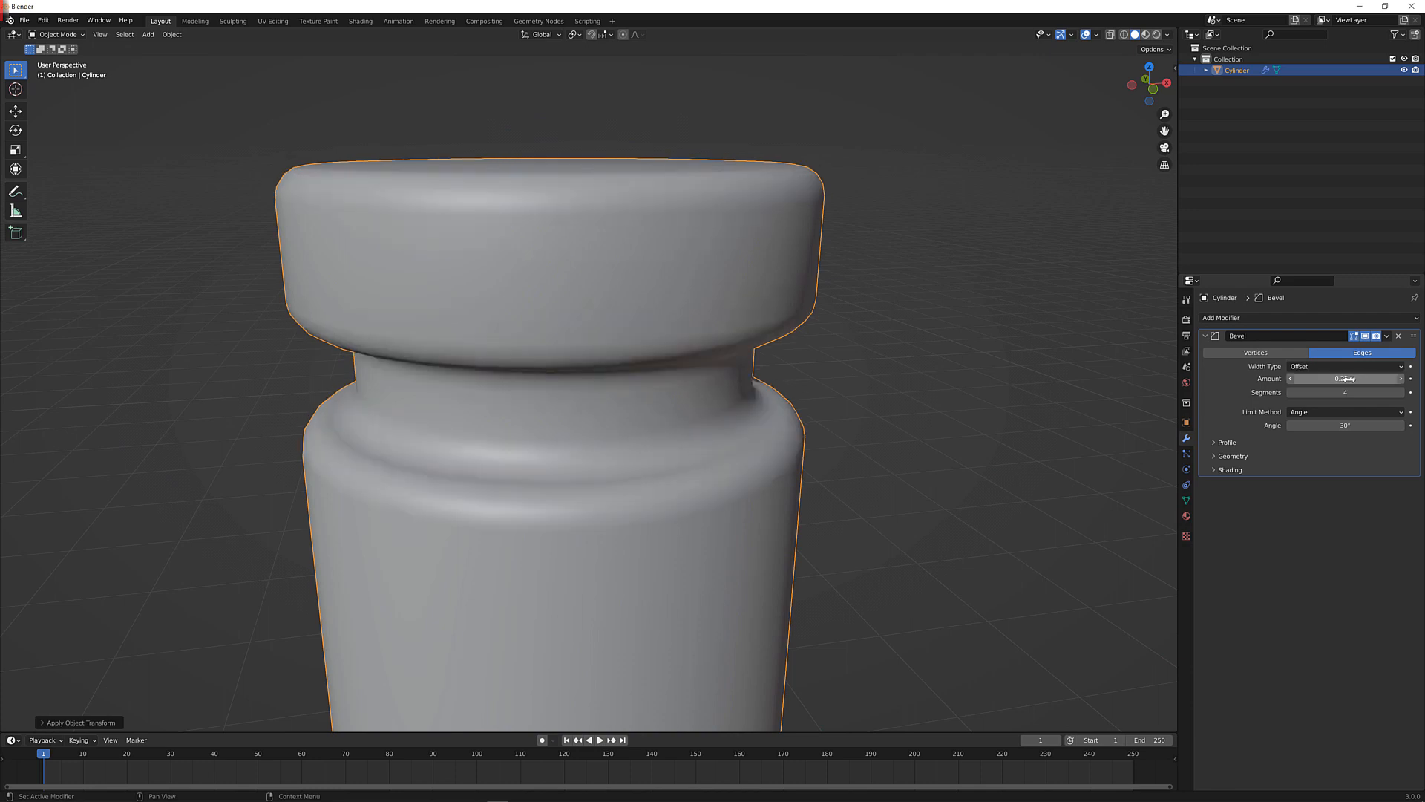
# Set the Bevel modifier's amount to 0.025 m
pyautogui.click(1310, 378)
pyautogui.write('0.025')
pyautogui.press('Return')
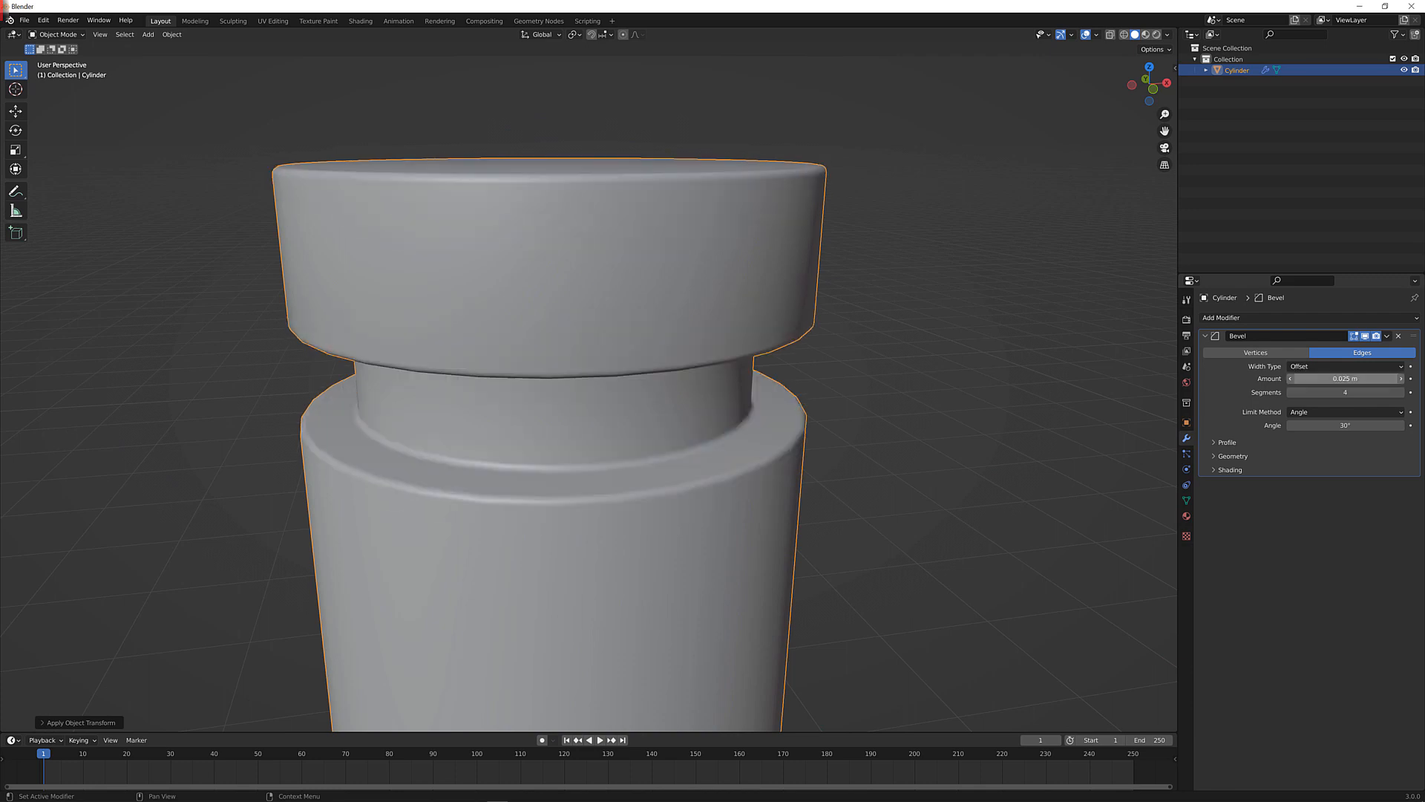
# Apply the Bevel modifier and add a Subdivision modifier at level 2 to the cylinder
pyautogui.click(1387, 336)
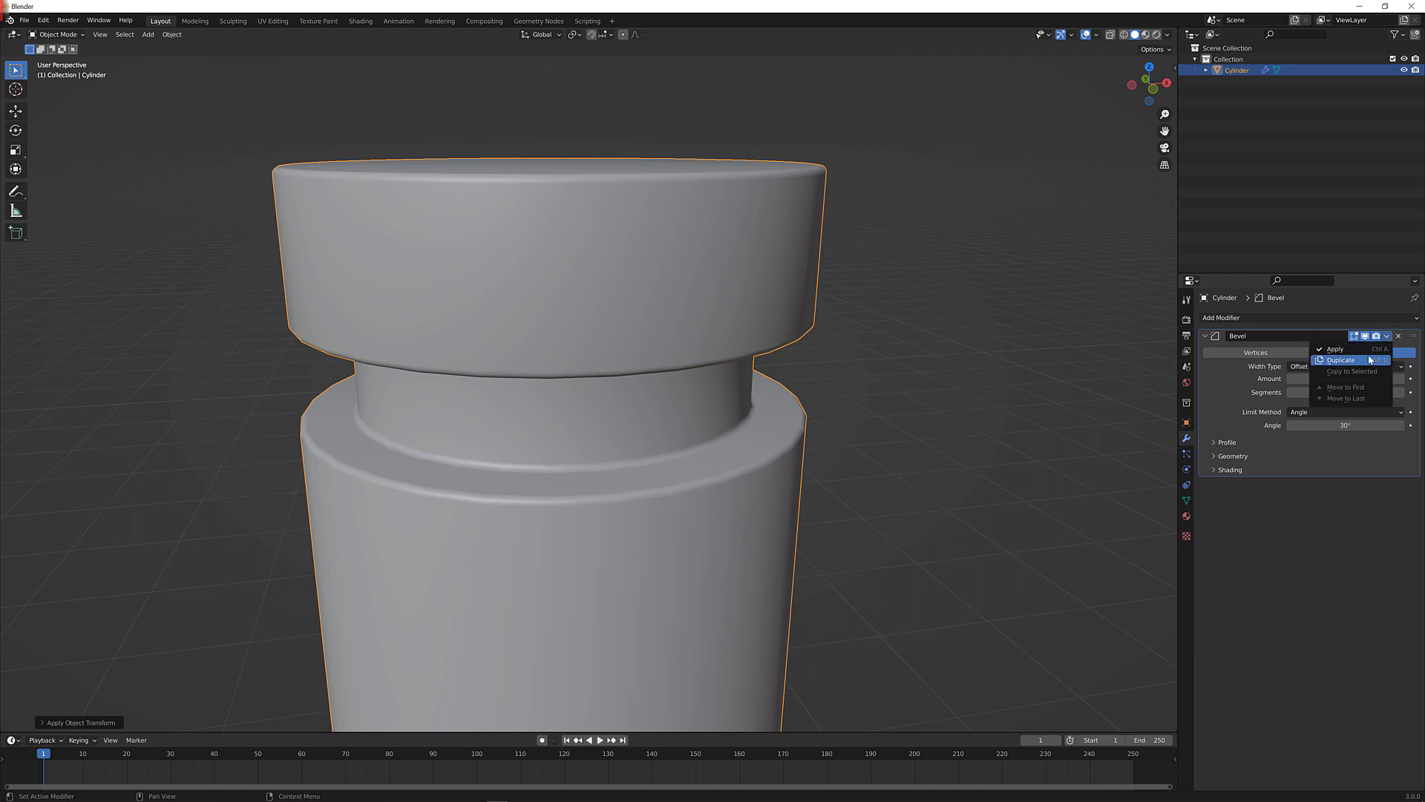
pyautogui.click(1368, 349)
pyautogui.scroll(-3, 622, 408)
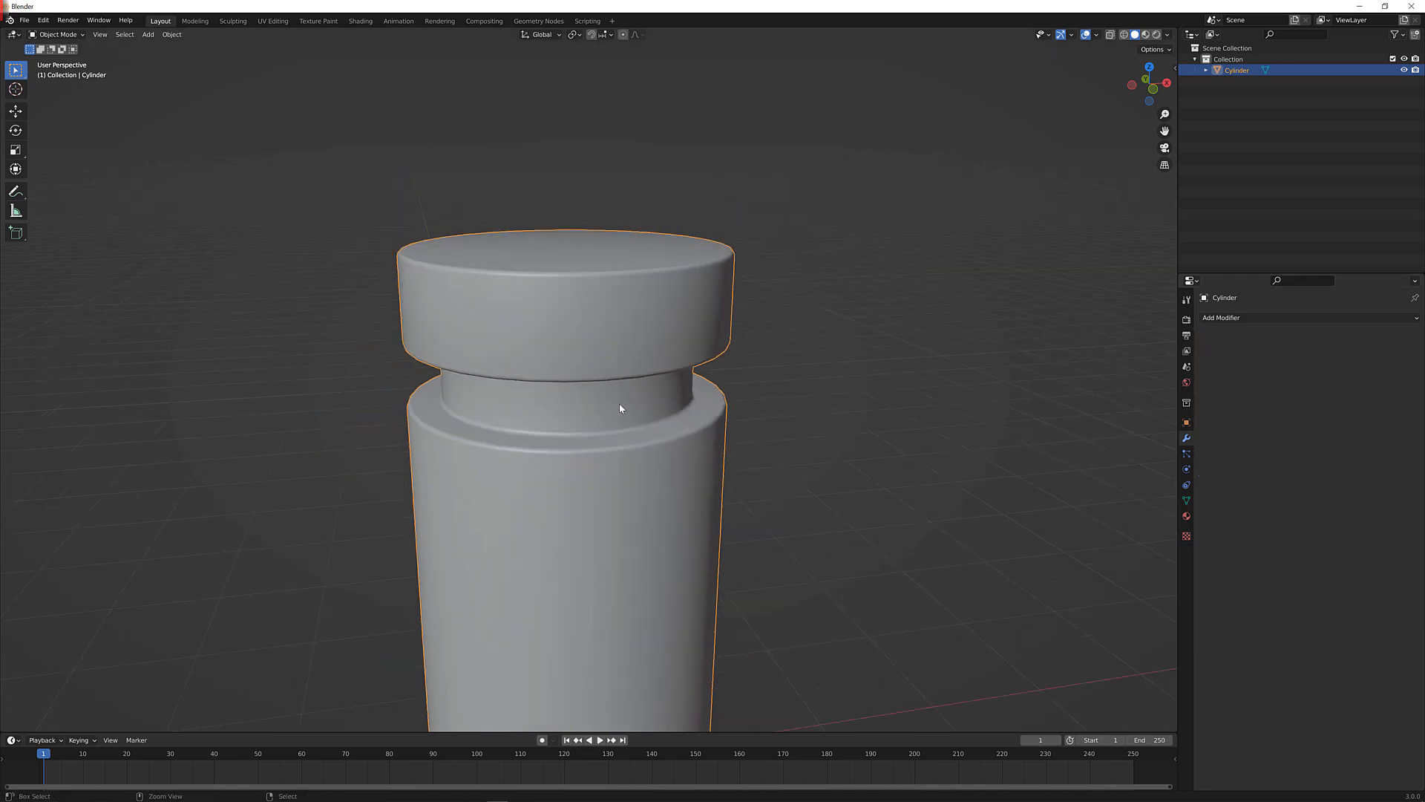
pyautogui.hotkey('ctrl', '2')
# Add a centred loop cut to the cylinder's main shaft and bevel it about 2.7 m wide into two supporting loops near the grooves
pyautogui.scroll(-5, 623, 407)
pyautogui.moveTo(799, 404); pyautogui.dragTo(789, 311, button='middle')
pyautogui.press('KP_1')
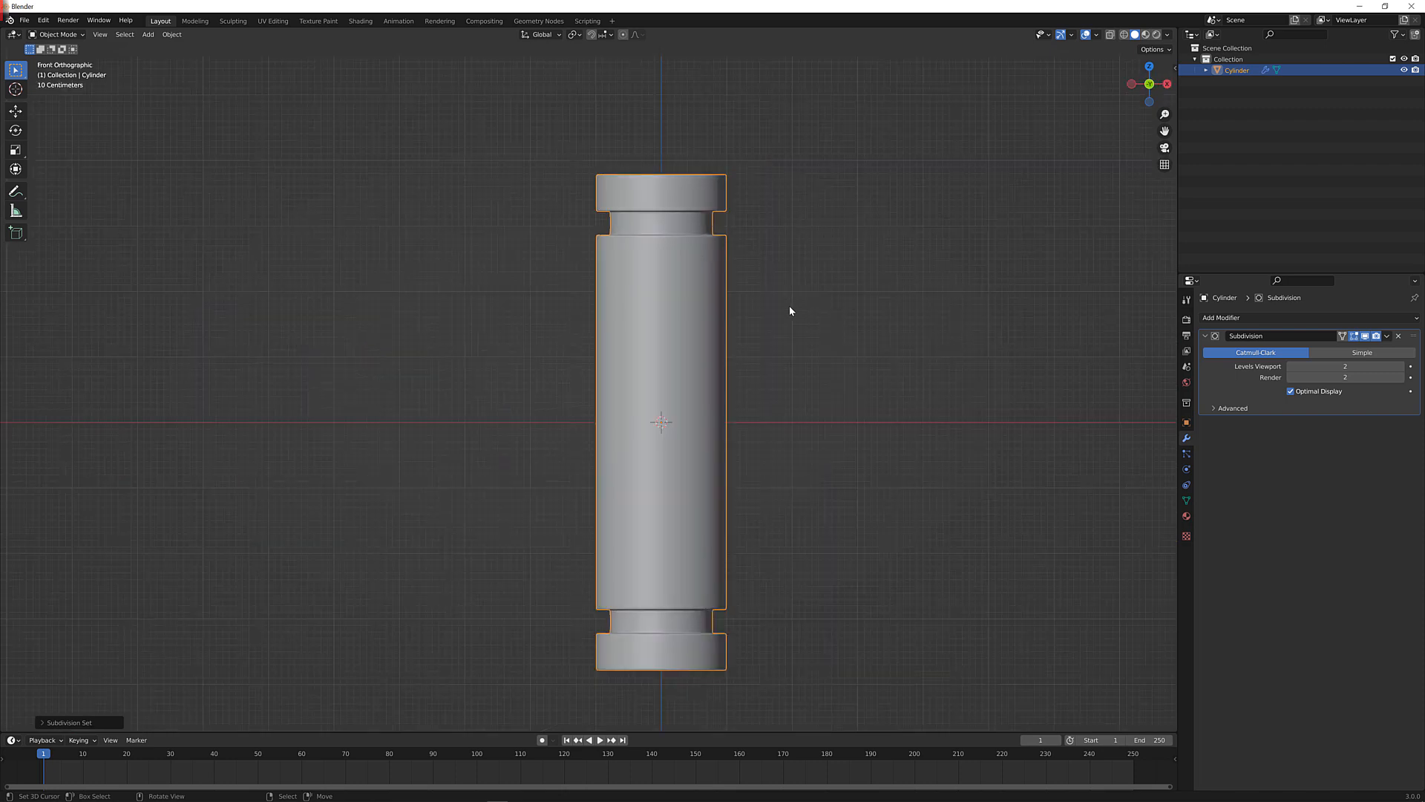
pyautogui.press('Tab')
pyautogui.hotkey('ctrl', 'r')
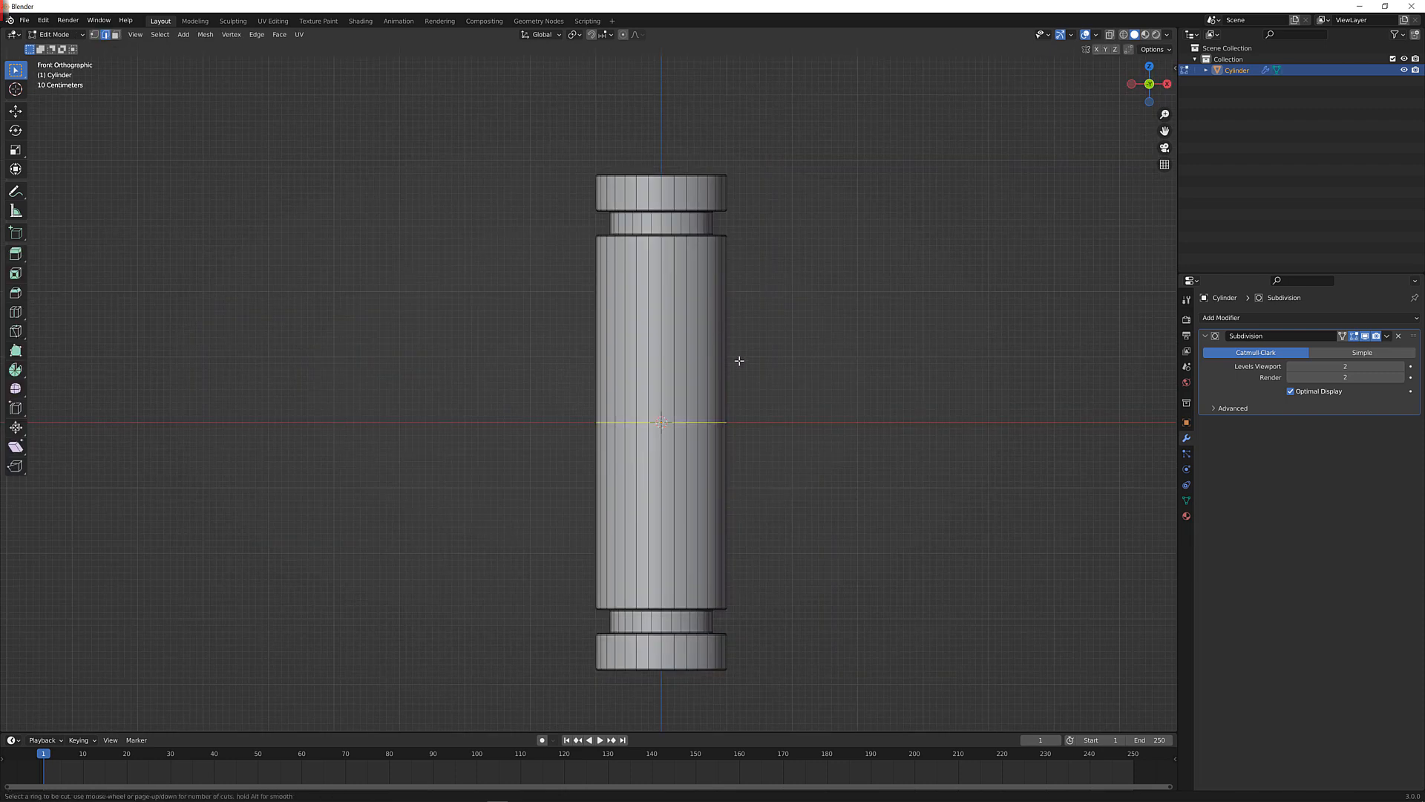
pyautogui.click(742, 360)
pyautogui.rightClick(753, 366)
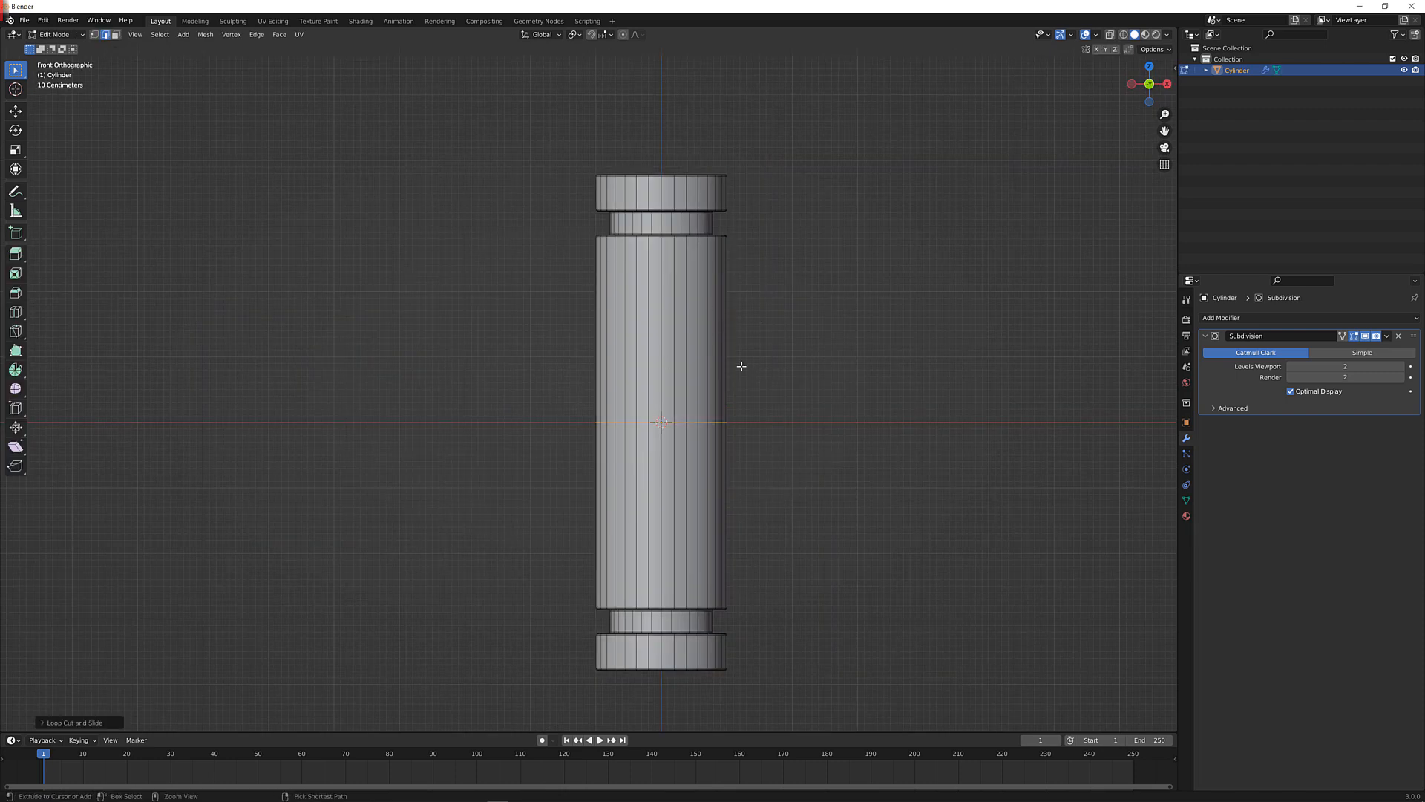
pyautogui.hotkey('ctrl', 'b')
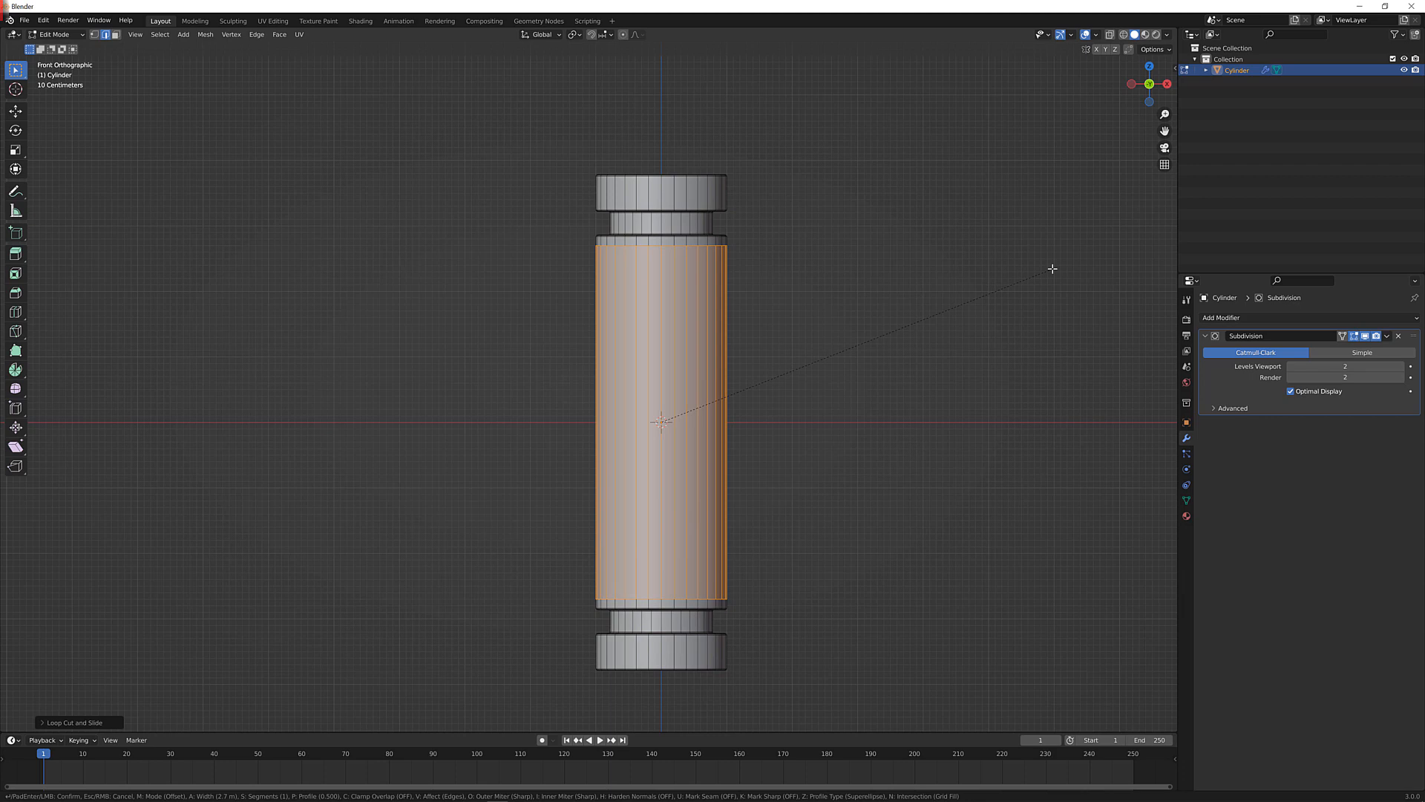
pyautogui.click(1052, 269)
pyautogui.press('Tab')
# Duplicate the cylinder, place the copy along the negative X axis clear of the original, and reselect the original
pyautogui.scroll(-3, 798, 312)
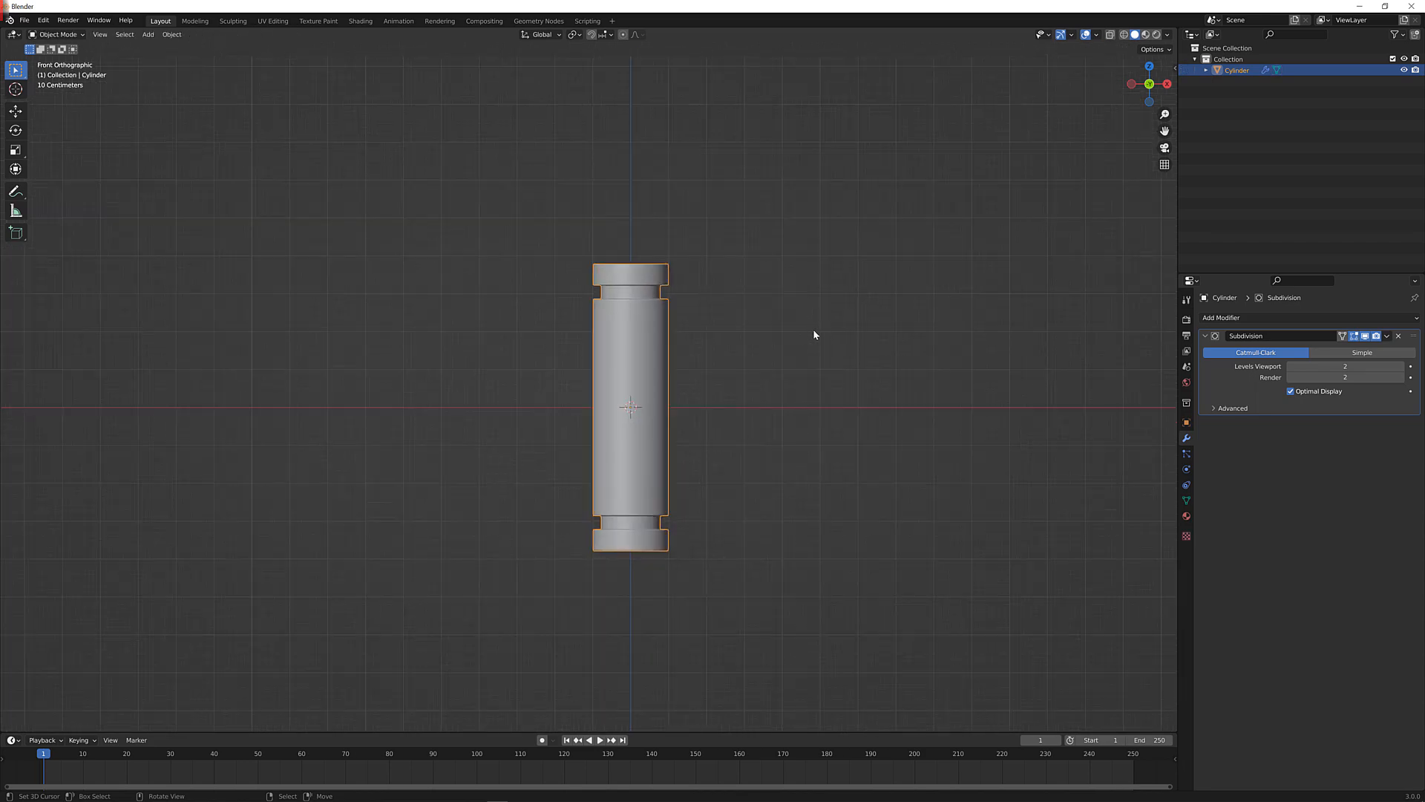
pyautogui.hotkey('shift', 'd')
pyautogui.press('x')
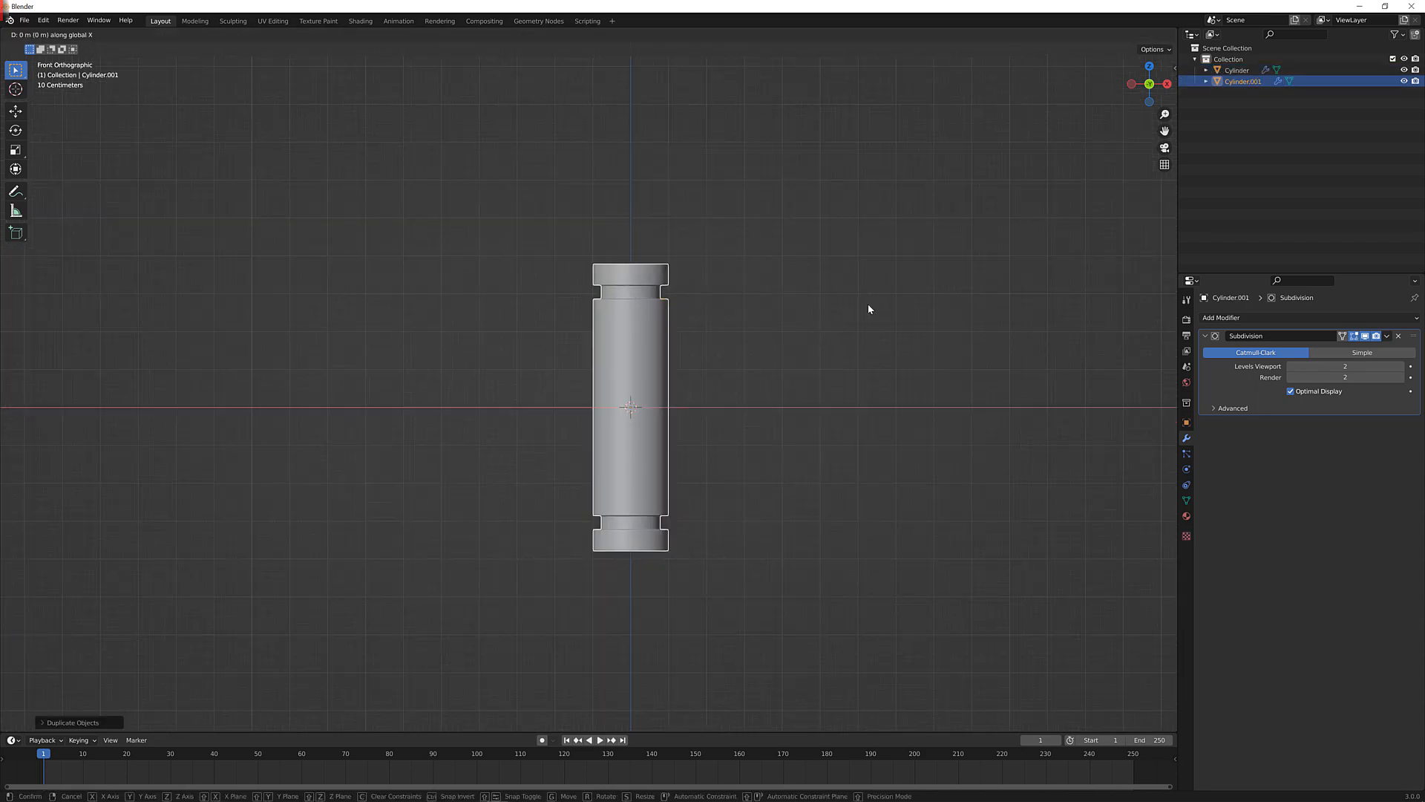
pyautogui.click(546, 320)
pyautogui.click(614, 322)
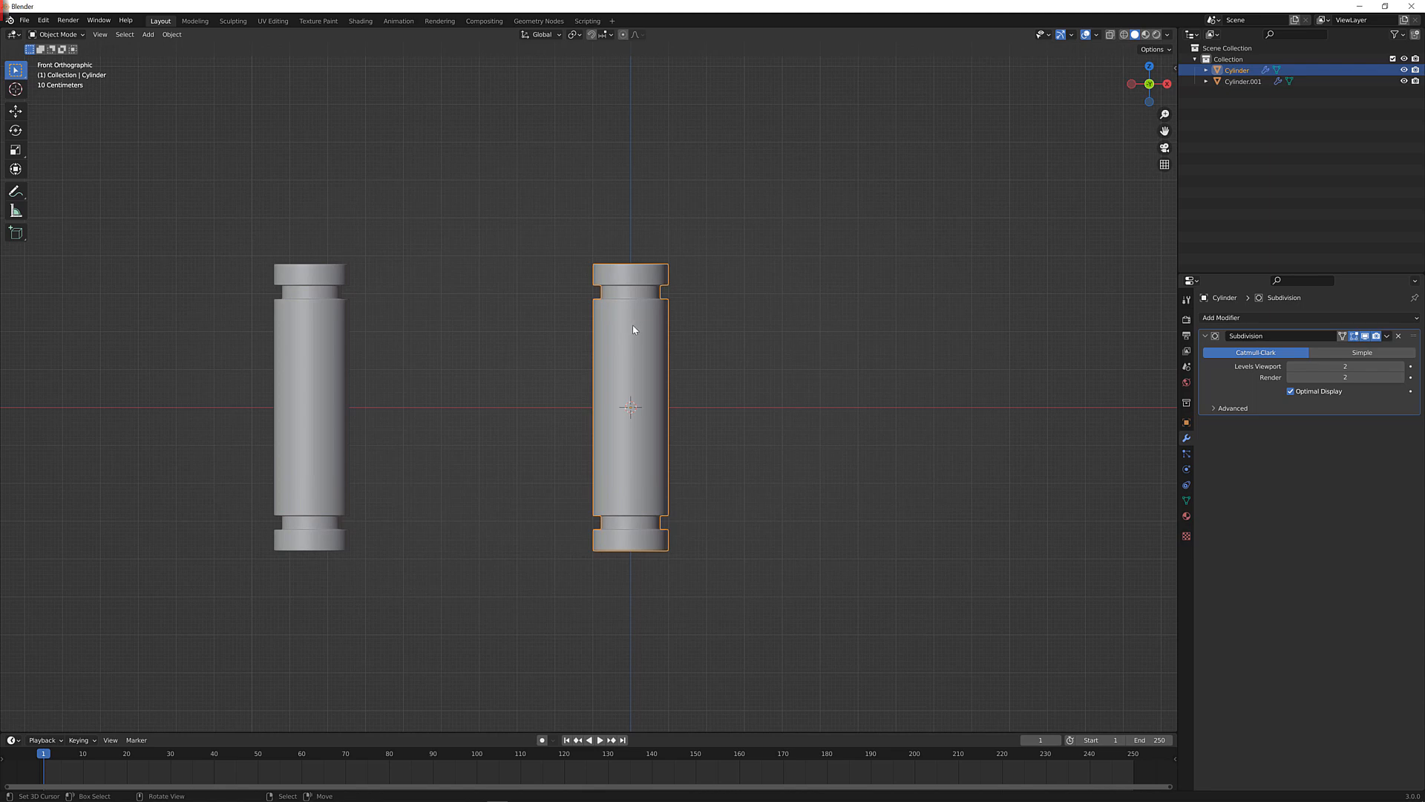
# Add 31 evenly spaced horizontal loop cuts between the supporting loops of the original cylinder's main shaft, without sliding them
pyautogui.press('Tab')
pyautogui.scroll(1, 660, 349)
pyautogui.scroll(2, 660, 350)
pyautogui.hotkey('ctrl', 'r')
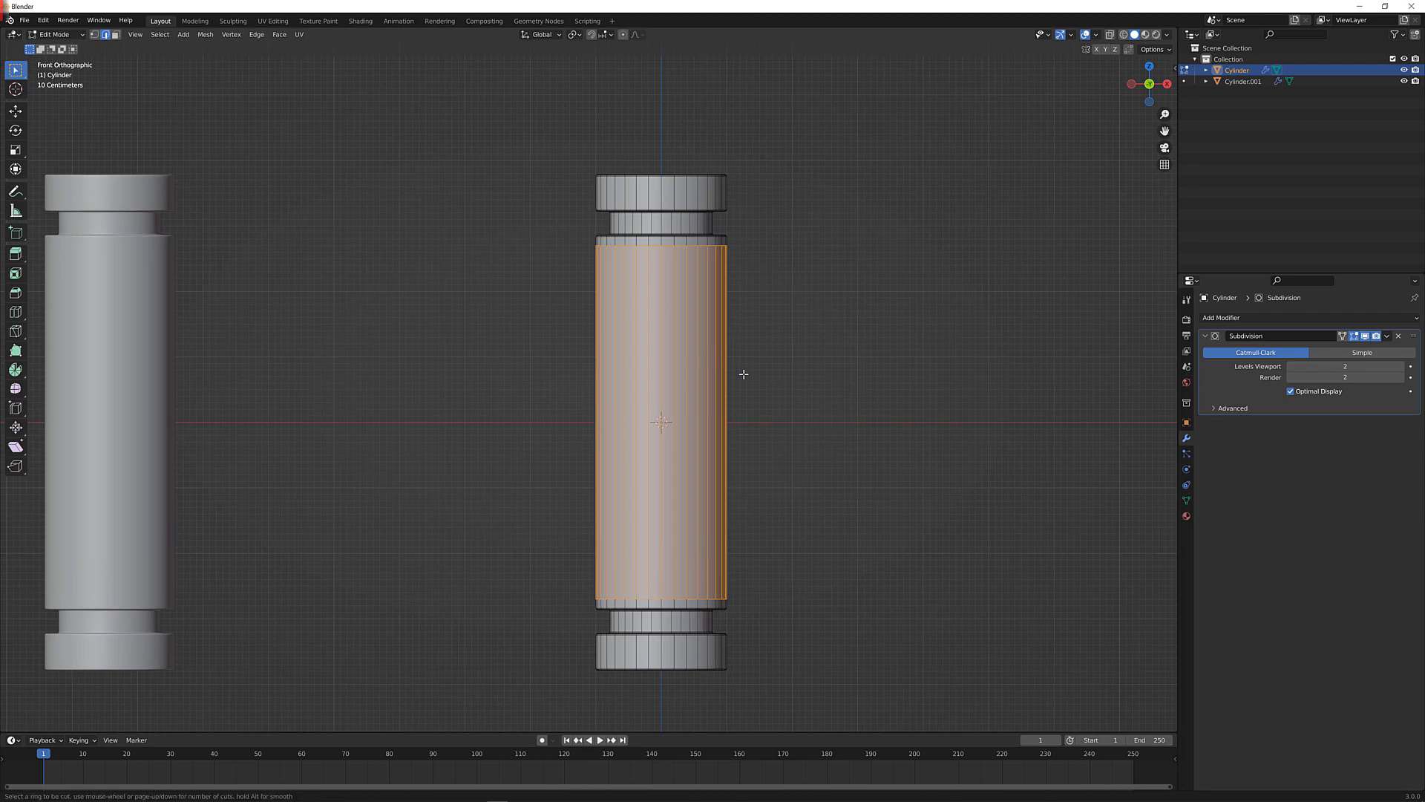
pyautogui.scroll(8, 700, 398)
pyautogui.scroll(20, 701, 397)
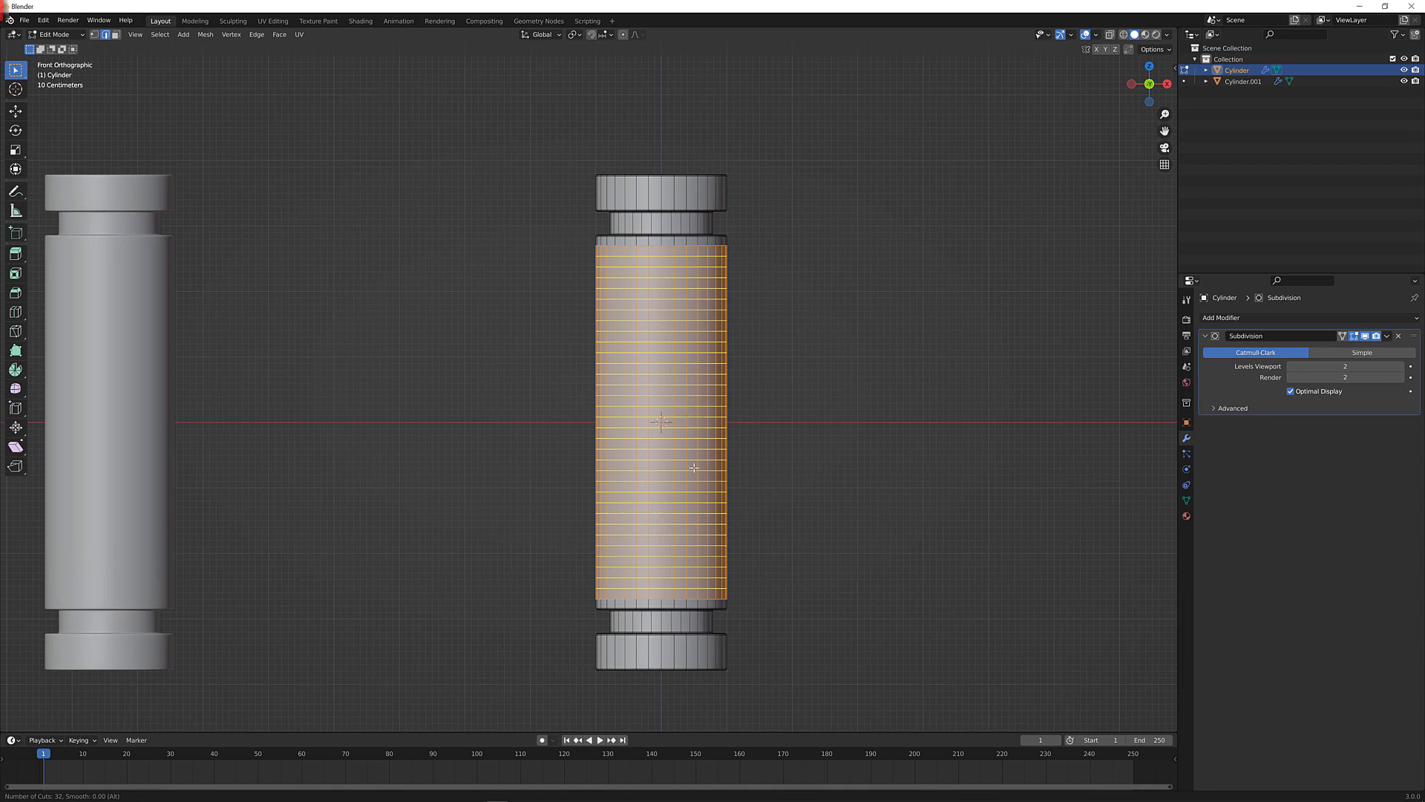
pyautogui.scroll(-3, 705, 323)
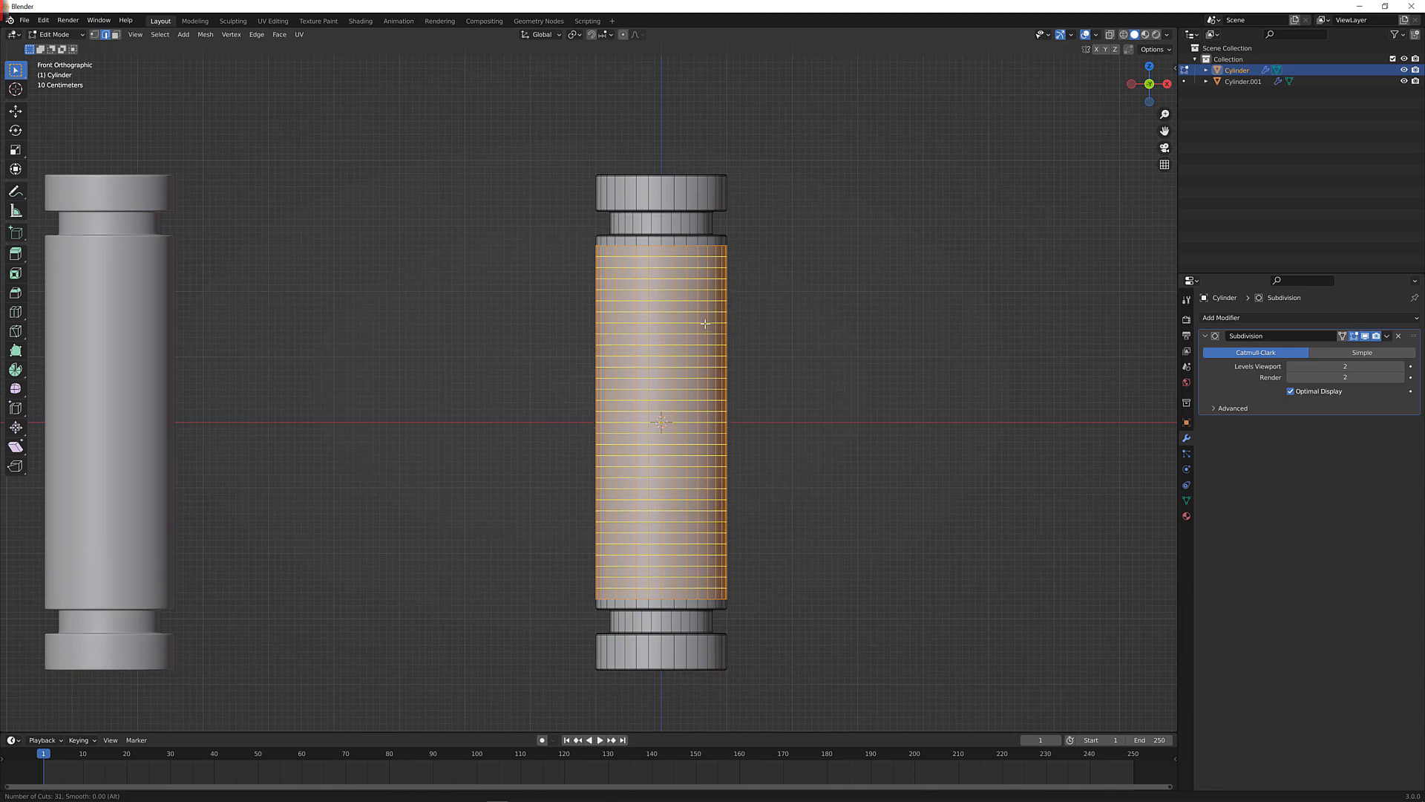
pyautogui.scroll(2, 705, 323)
pyautogui.click(705, 323)
pyautogui.rightClick(795, 301)
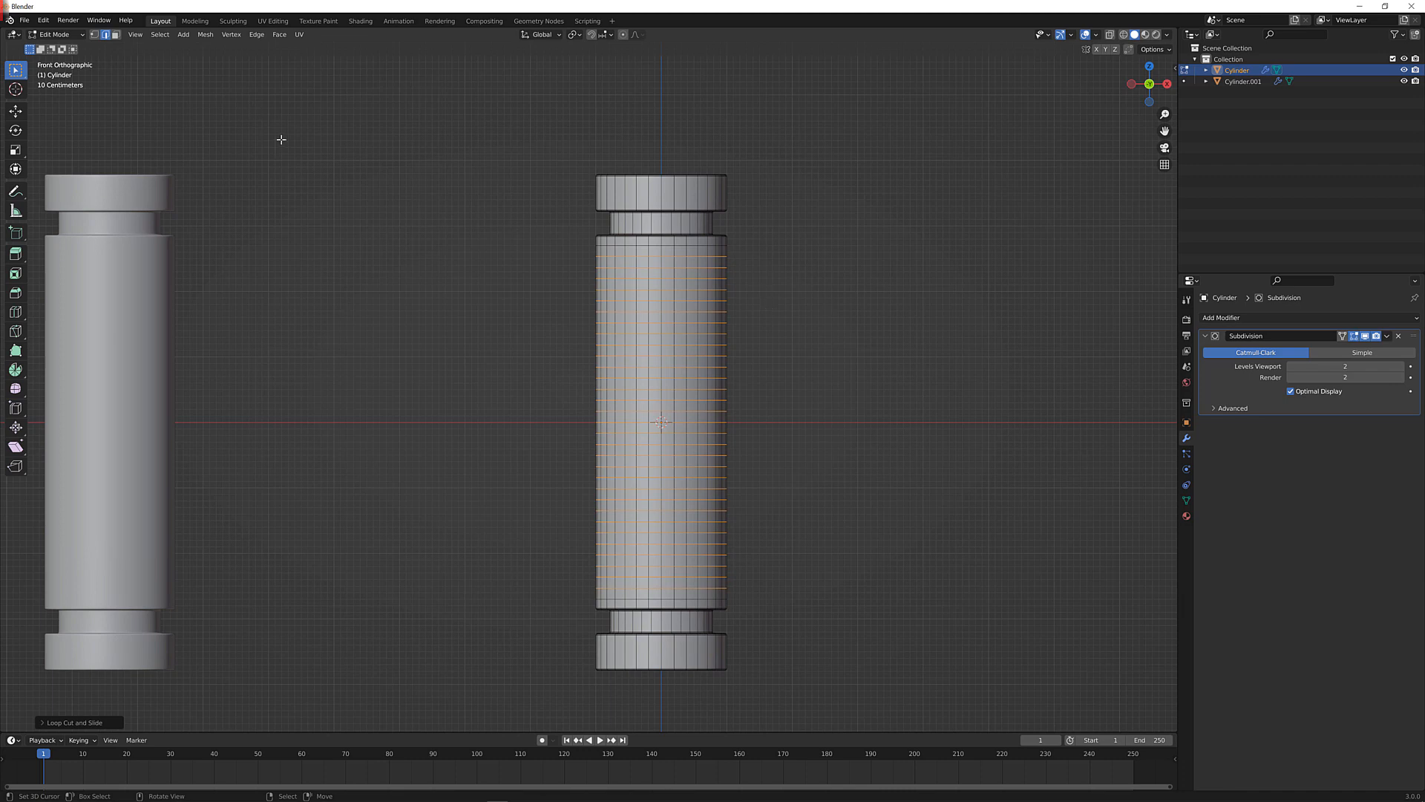
# Convert the new loops to a face selection and Un-Subdivide it with 1 iteration to form a diamond pattern
pyautogui.press('3')
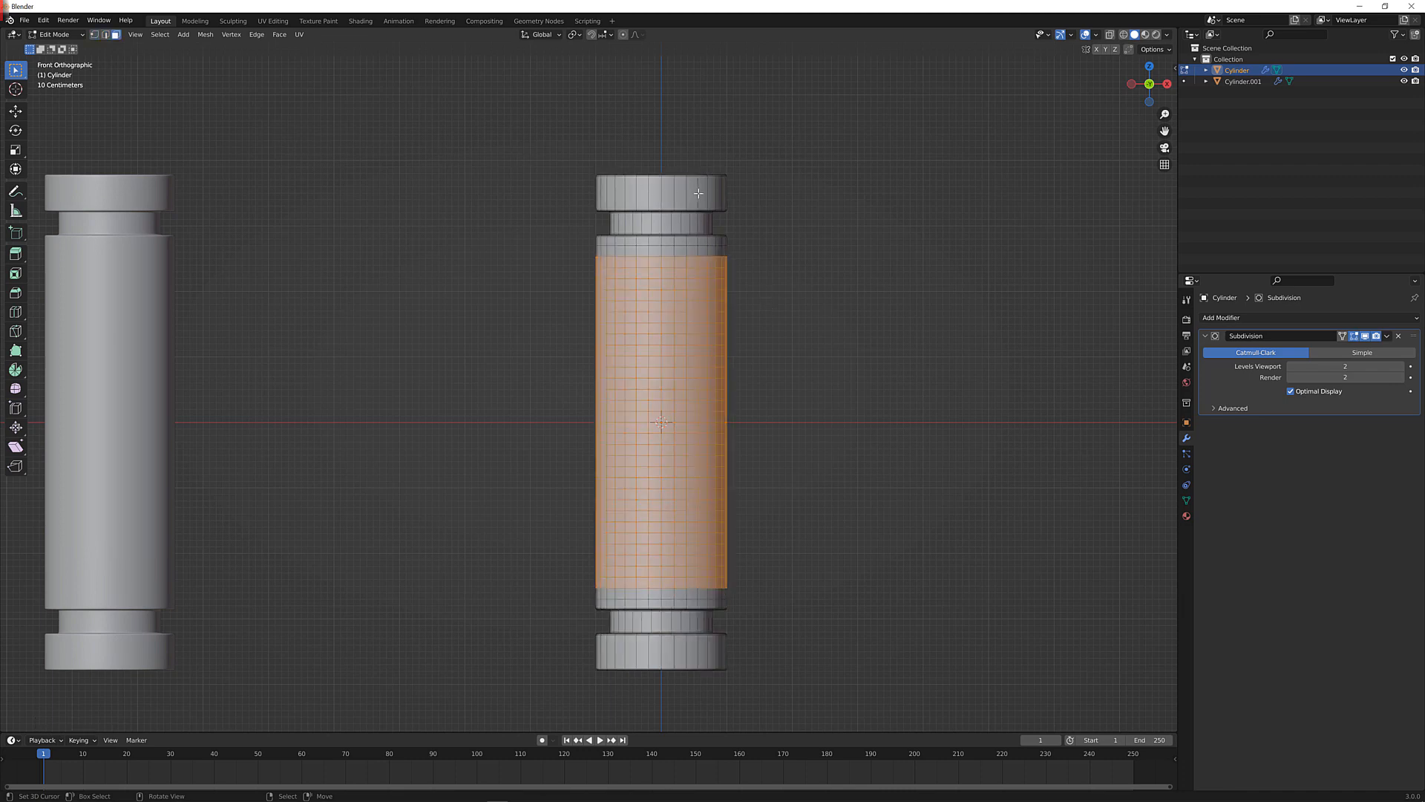
pyautogui.press('F3')
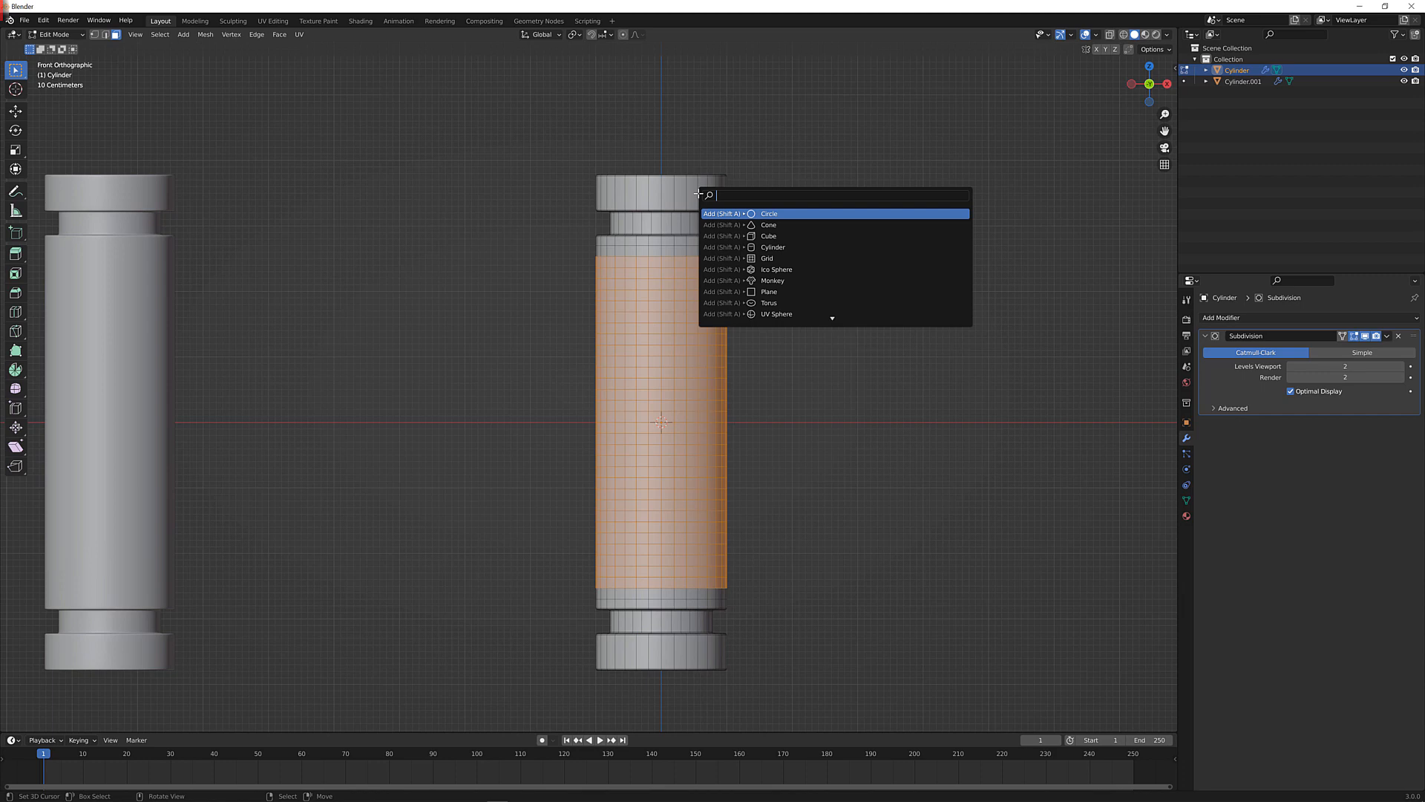
pyautogui.write('unsub')
pyautogui.press('Return')
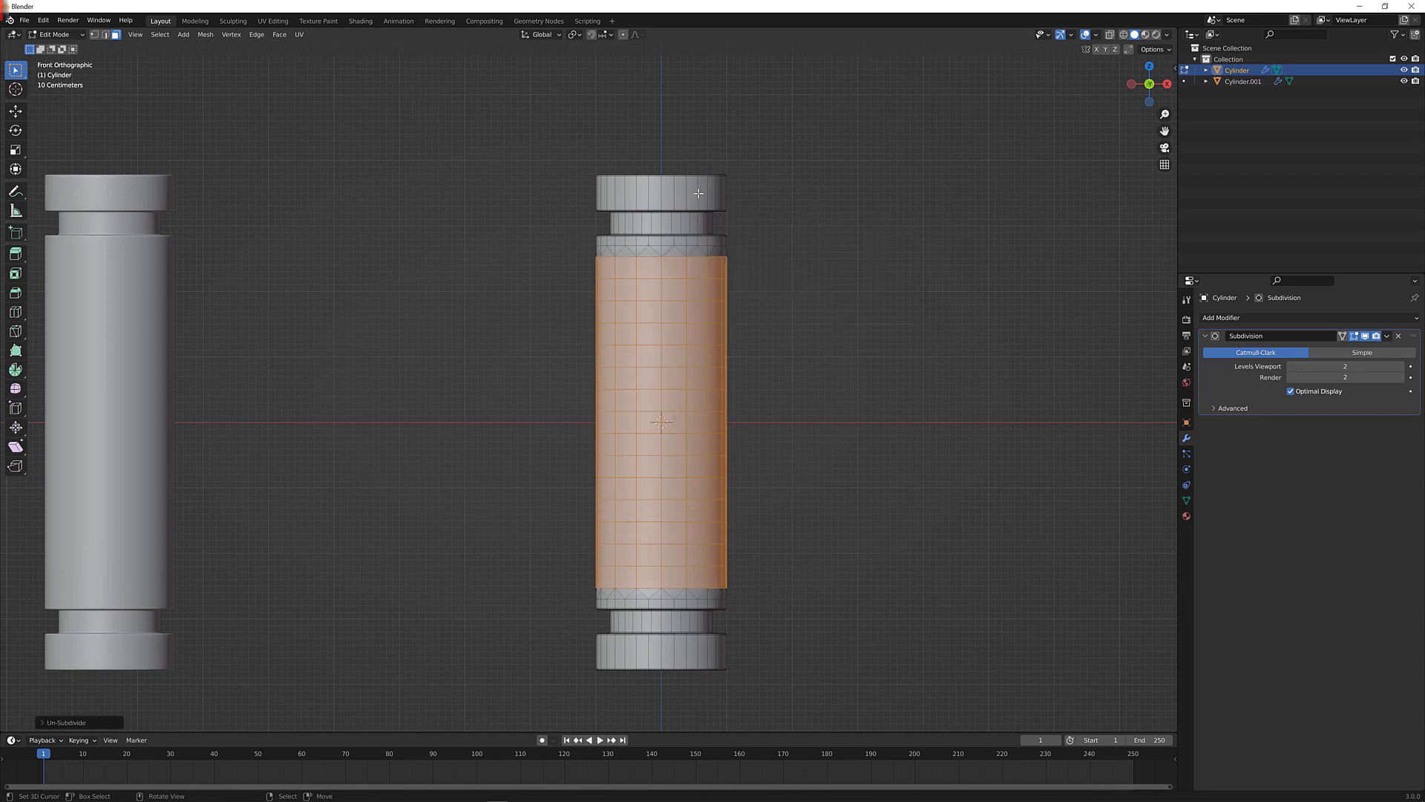
pyautogui.click(46, 722)
pyautogui.click(107, 719)
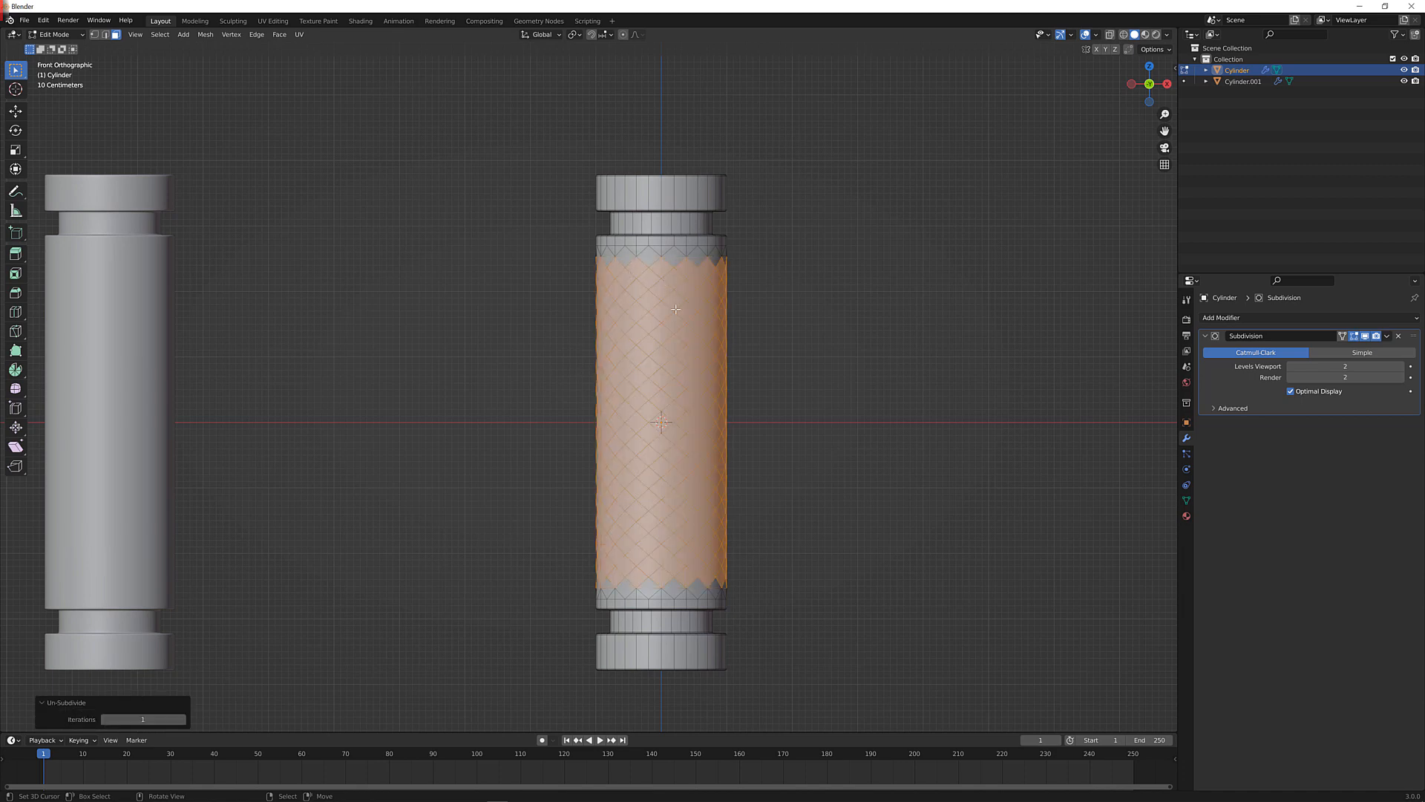
# Turn off the Subdivision modifier's viewport display and examine the patterned shaft's silhouette
pyautogui.scroll(1, 688, 254)
pyautogui.keyDown('shift'); pyautogui.moveTo(688, 254); pyautogui.dragTo(619, 323, button='middle'); pyautogui.keyUp('shift')
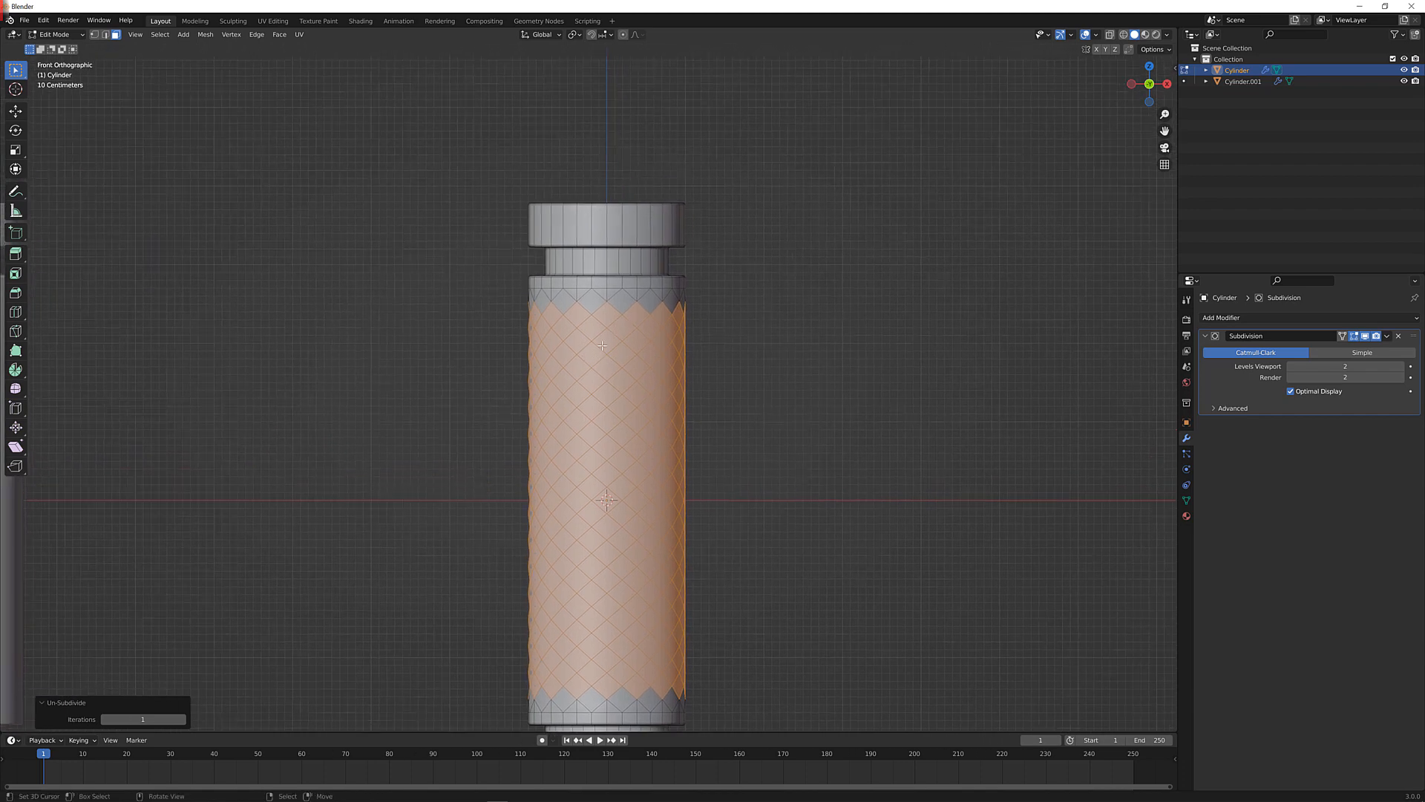
pyautogui.scroll(2, 630, 318)
pyautogui.scroll(8, 674, 279)
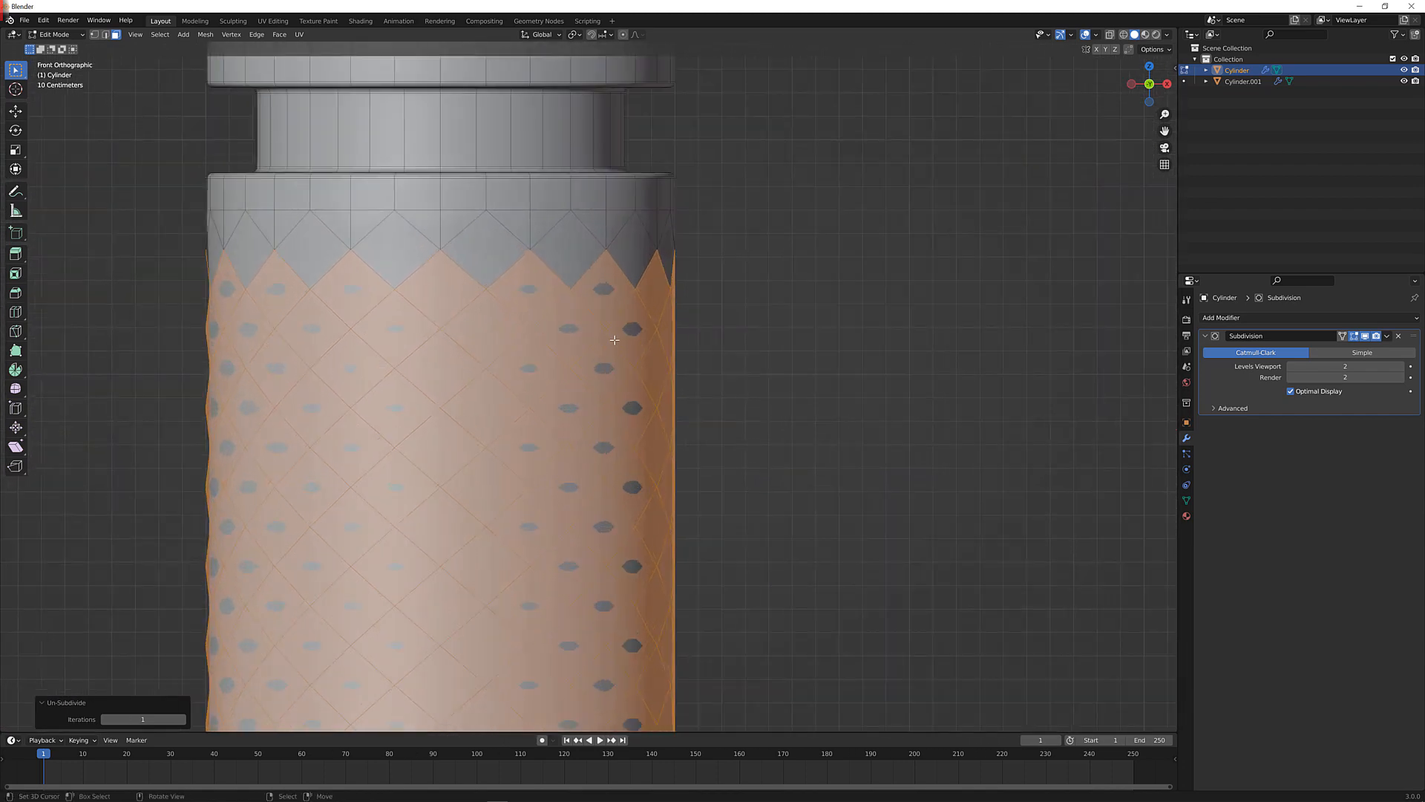
pyautogui.press('Tab')
pyautogui.scroll(-8, 648, 355)
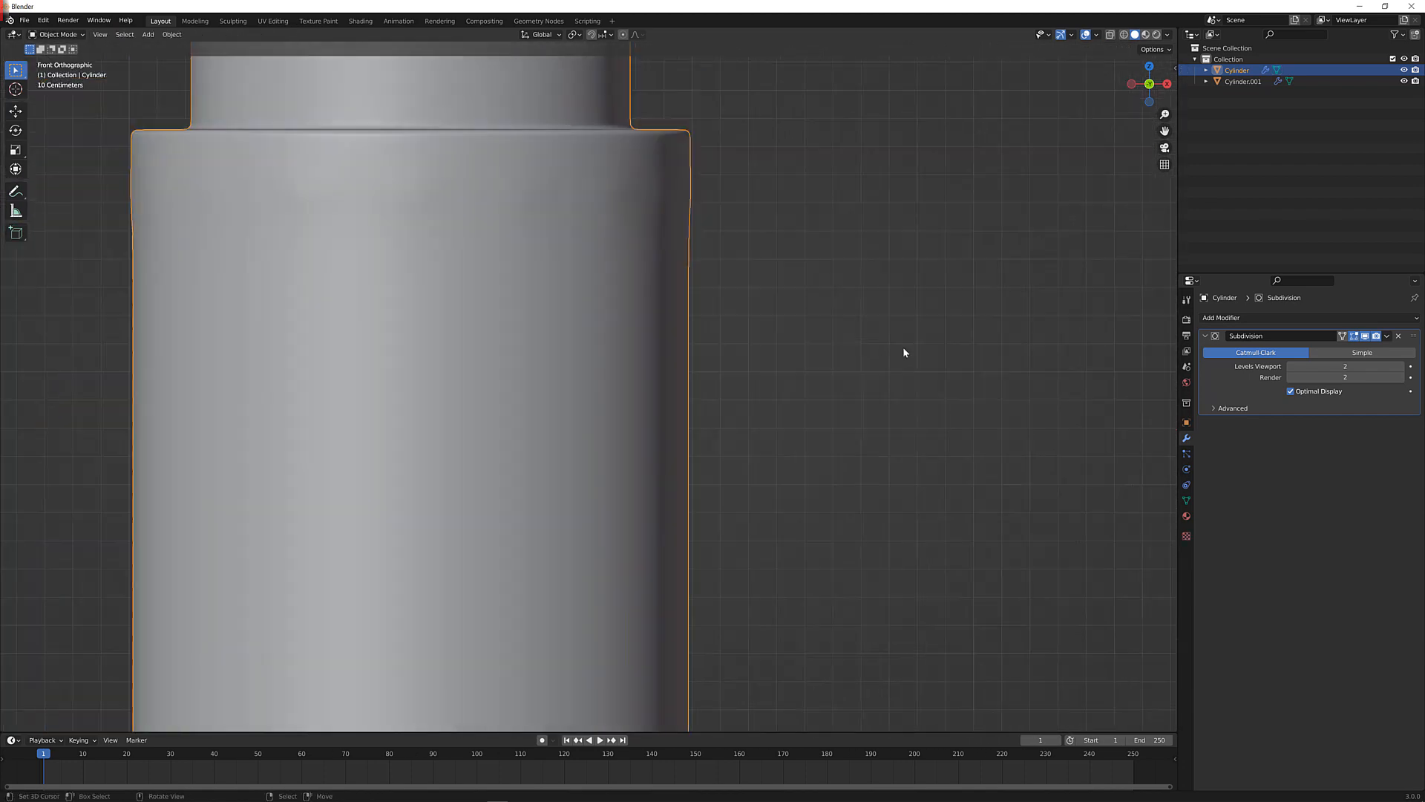
pyautogui.click(1364, 335)
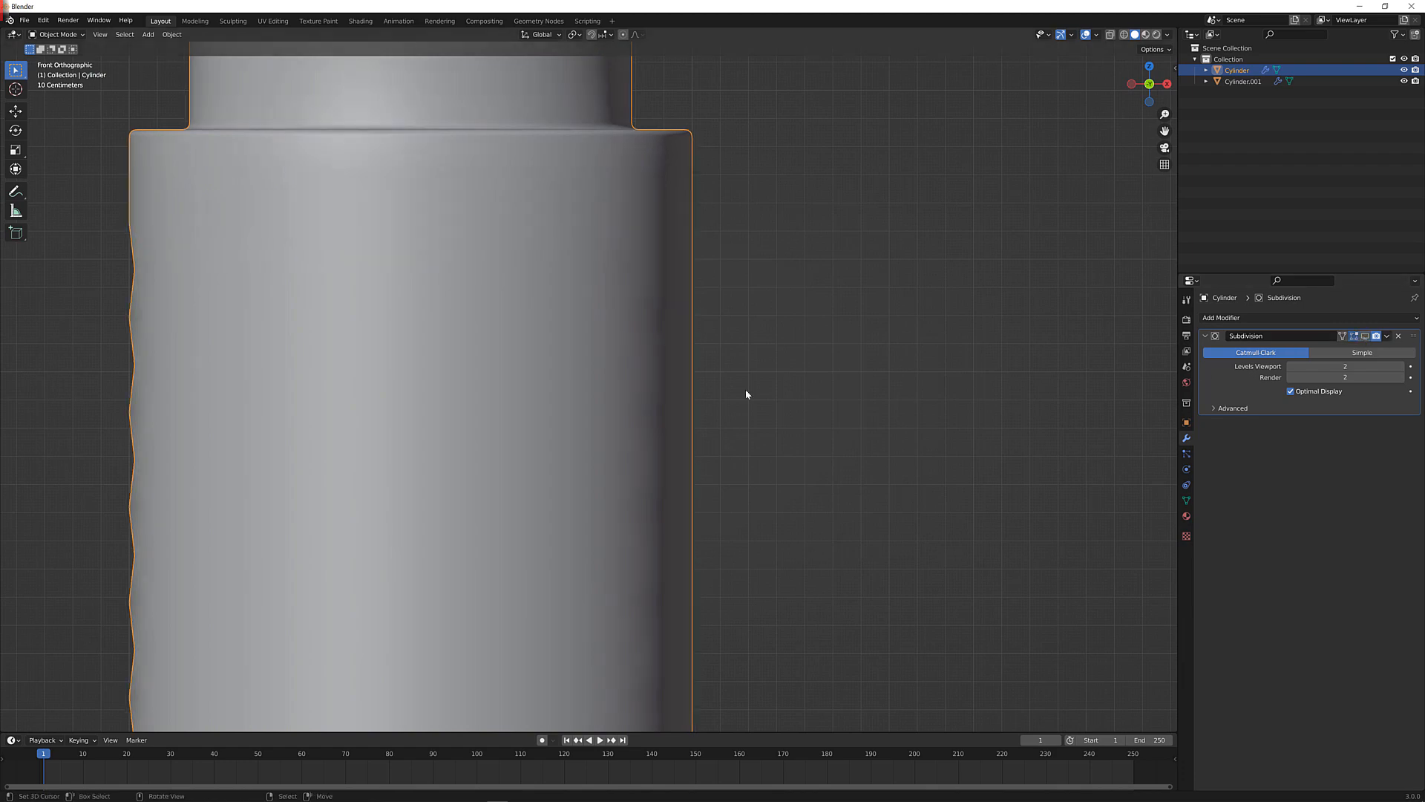
pyautogui.keyDown('shift'); pyautogui.moveTo(105, 228); pyautogui.dragTo(182, 210, button='middle'); pyautogui.keyUp('shift')
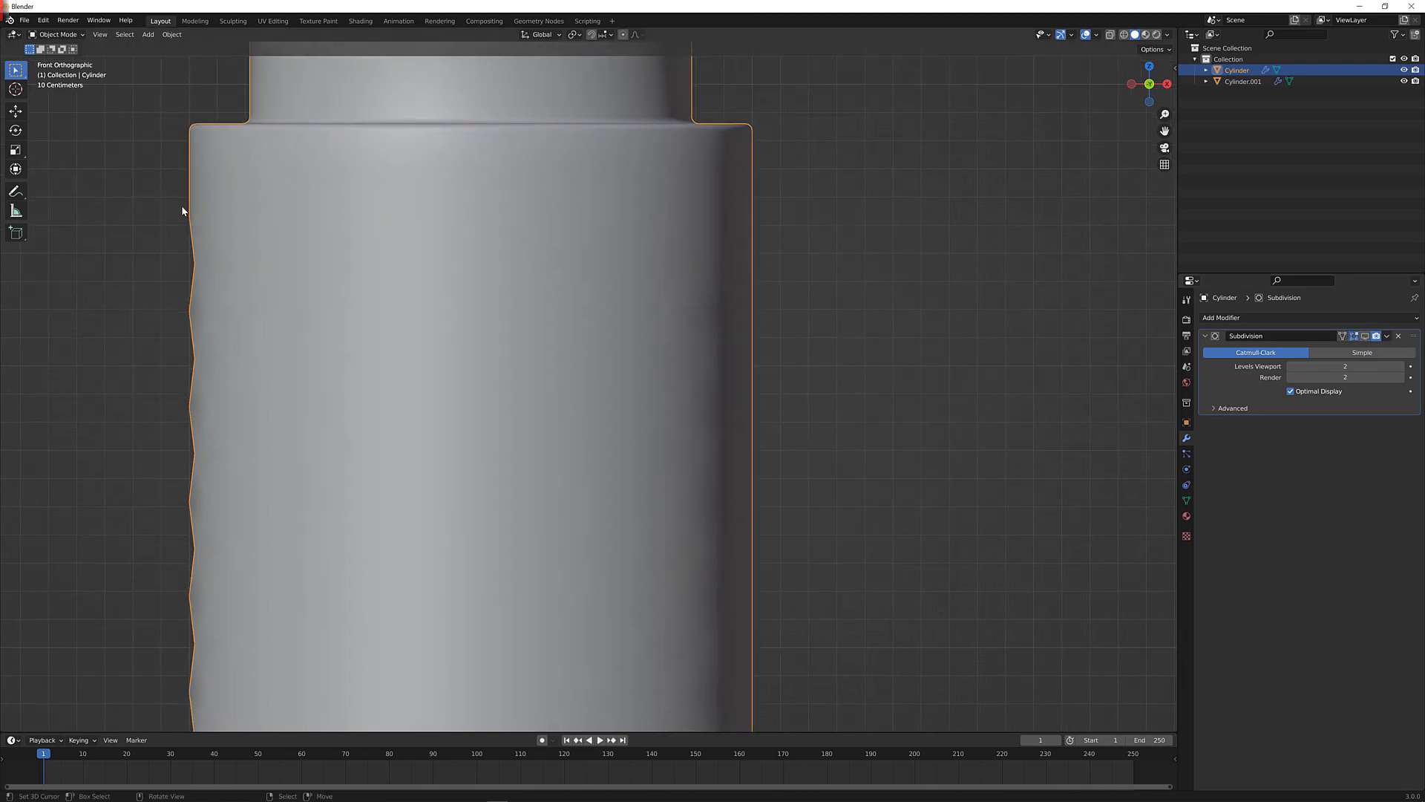
pyautogui.press('Tab')
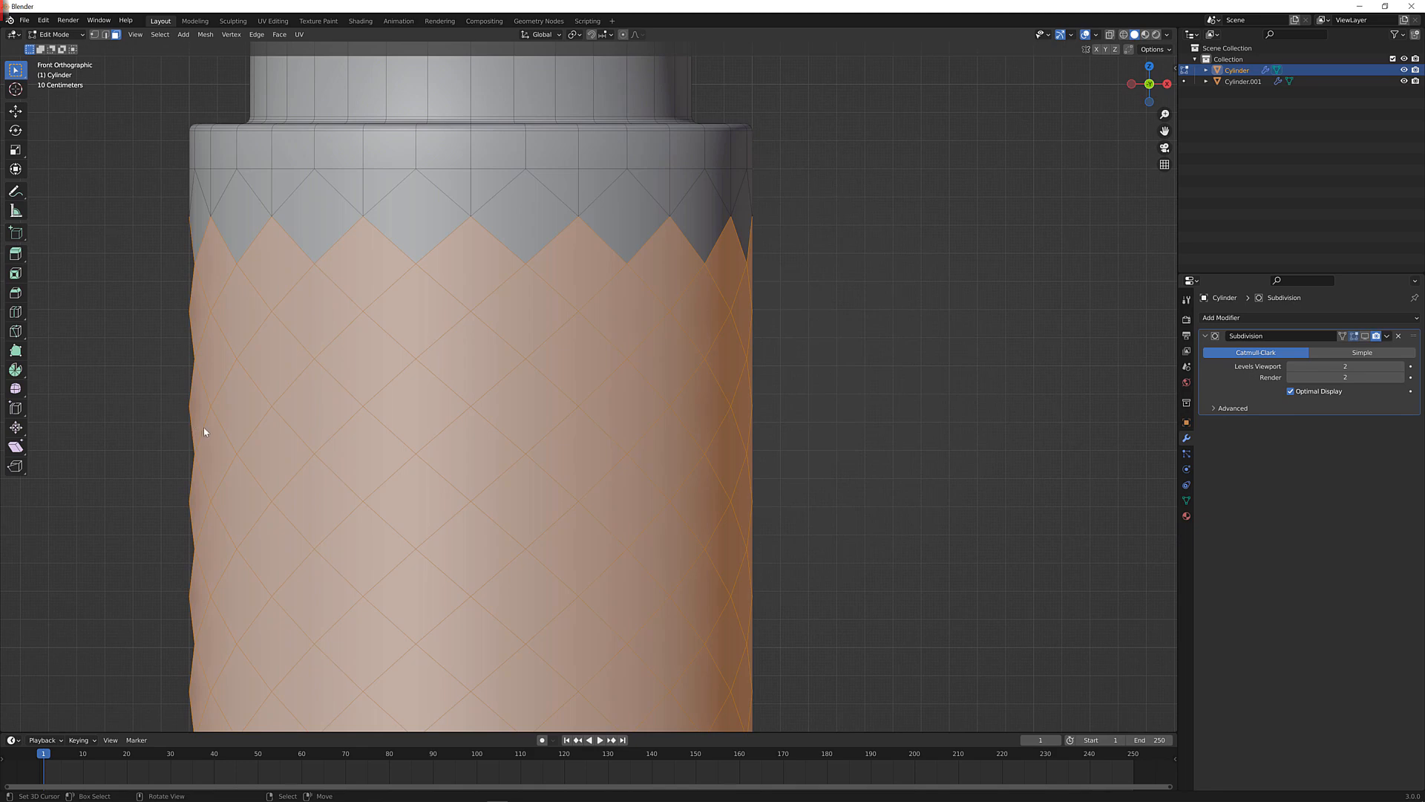
pyautogui.press('Tab')
pyautogui.keyDown('shift'); pyautogui.moveTo(421, 401); pyautogui.dragTo(461, 278, button='middle'); pyautogui.keyUp('shift')
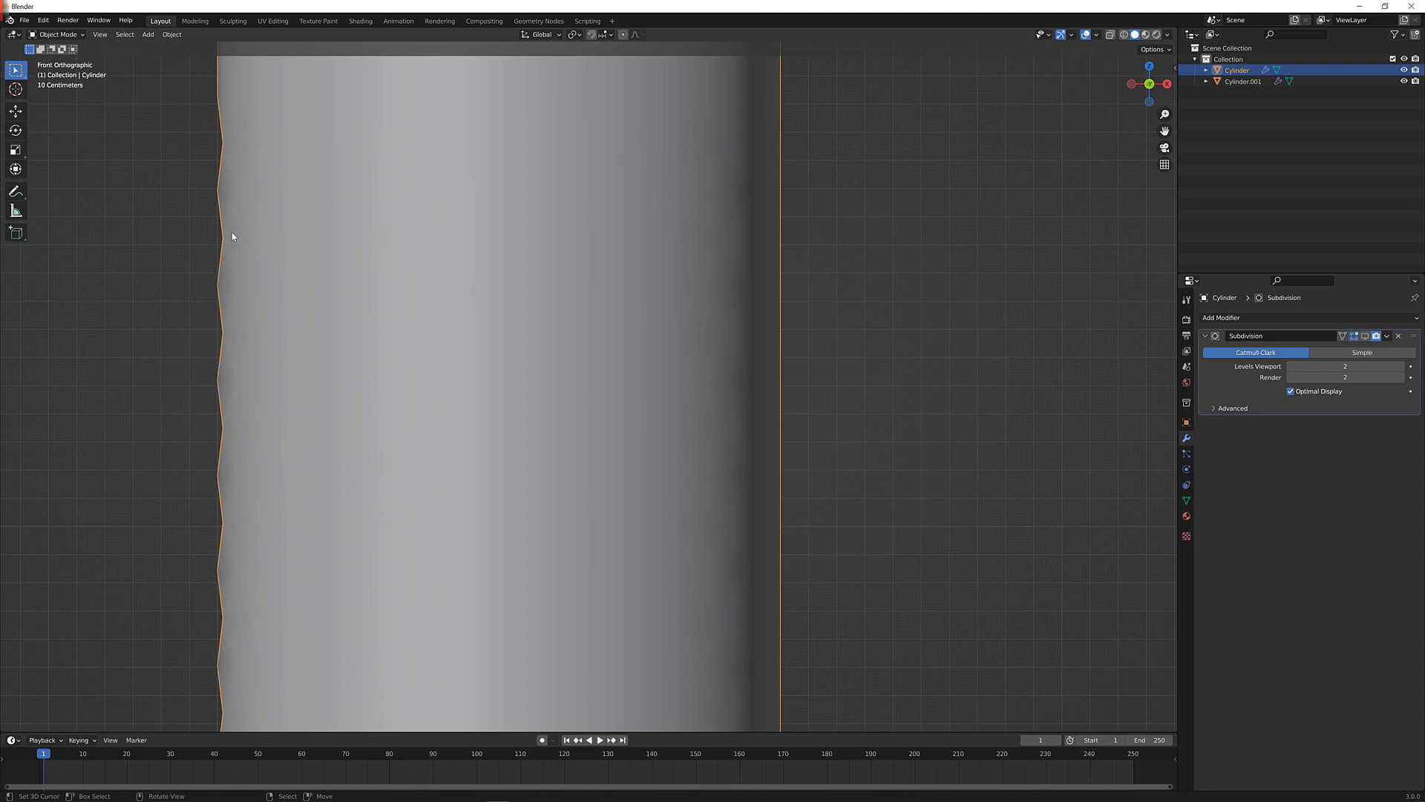
pyautogui.scroll(-4, 852, 324)
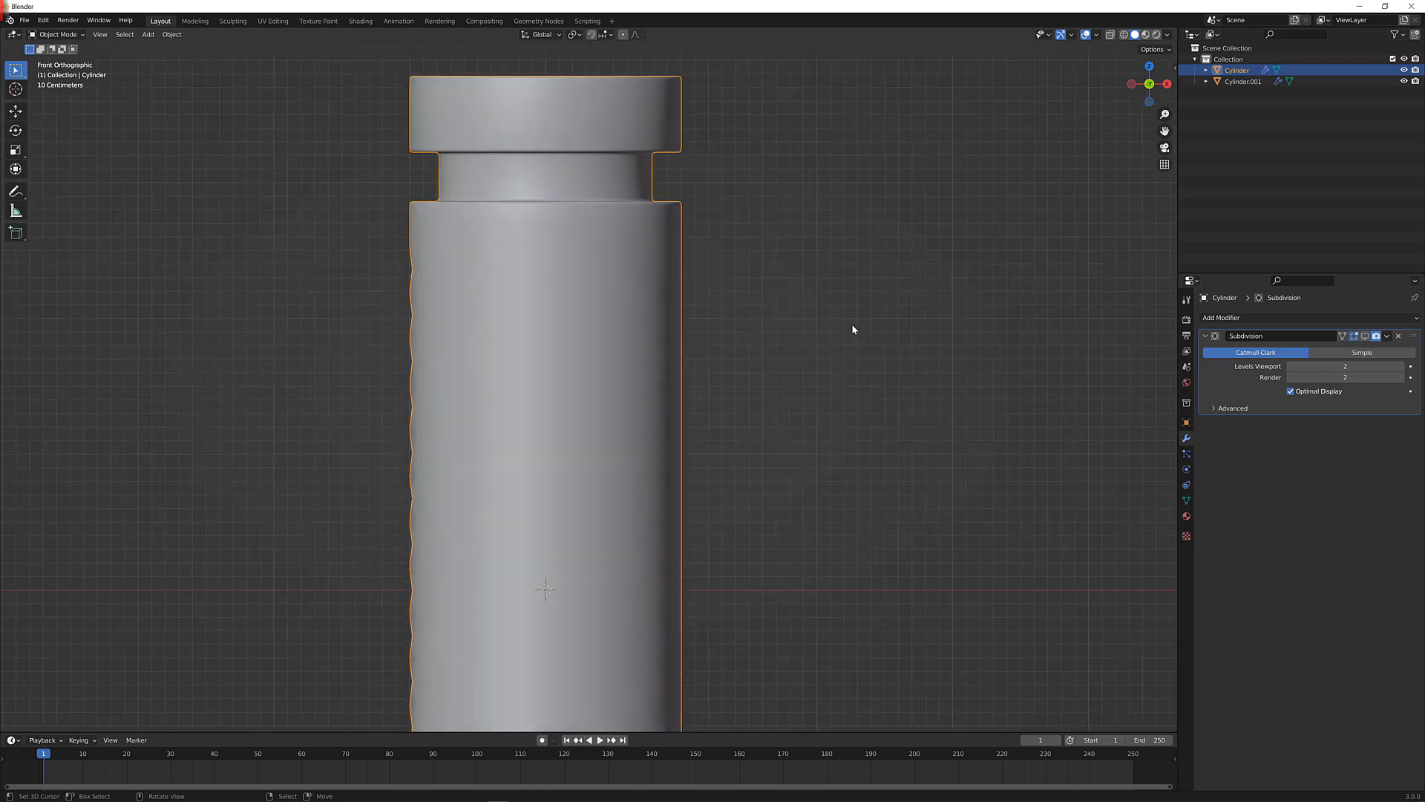
# In edge selection mode, clear the selection and select one short vertical edge at the upper end of the diamond pattern
pyautogui.press('Tab')
pyautogui.moveTo(799, 338); pyautogui.dragTo(713, 338, button='middle')
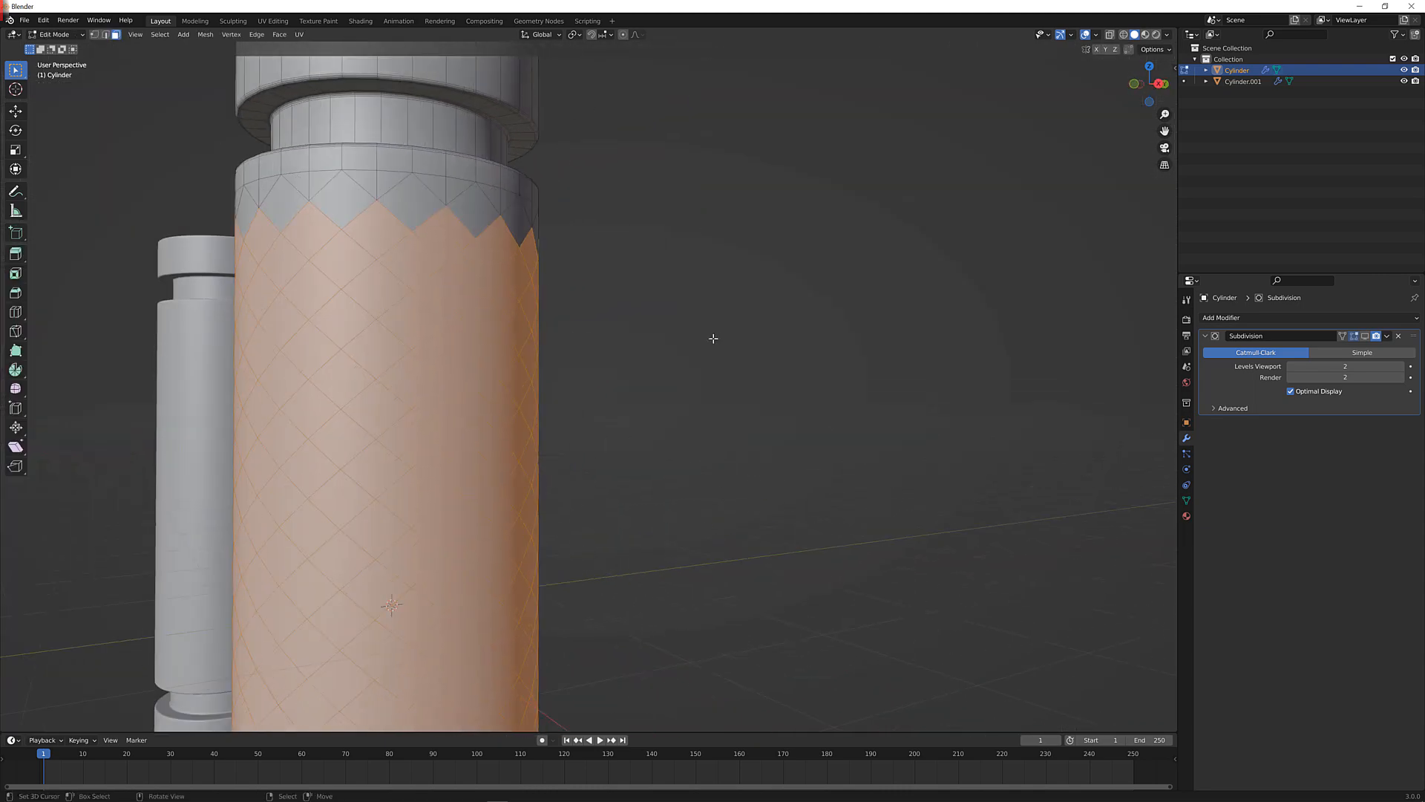
pyautogui.press('KP_1')
pyautogui.scroll(3, 712, 334)
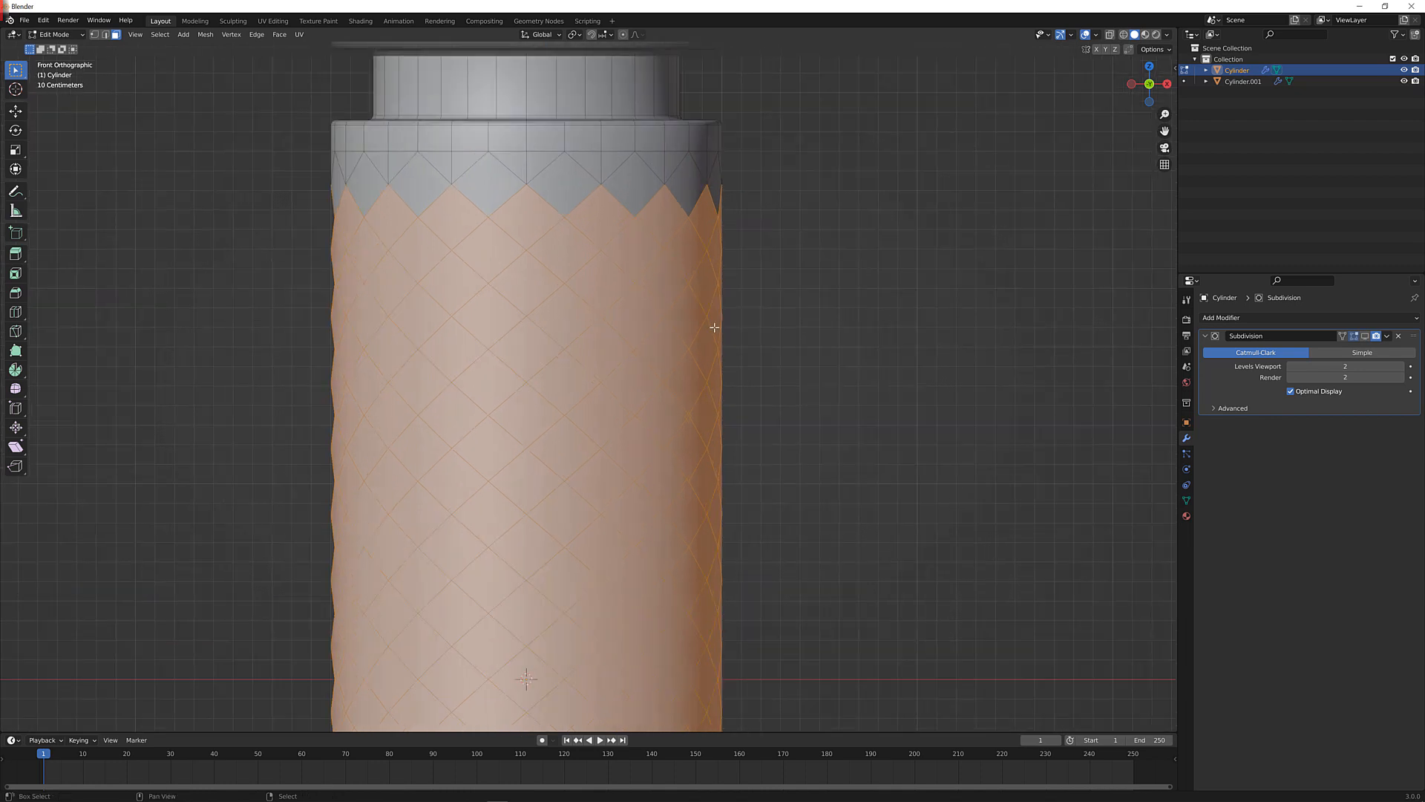
pyautogui.keyDown('shift'); pyautogui.moveTo(714, 327); pyautogui.dragTo(764, 375, button='middle'); pyautogui.keyUp('shift')
pyautogui.scroll(1, 764, 374)
pyautogui.keyDown('shift'); pyautogui.moveTo(632, 178); pyautogui.dragTo(631, 235, button='middle'); pyautogui.keyUp('shift')
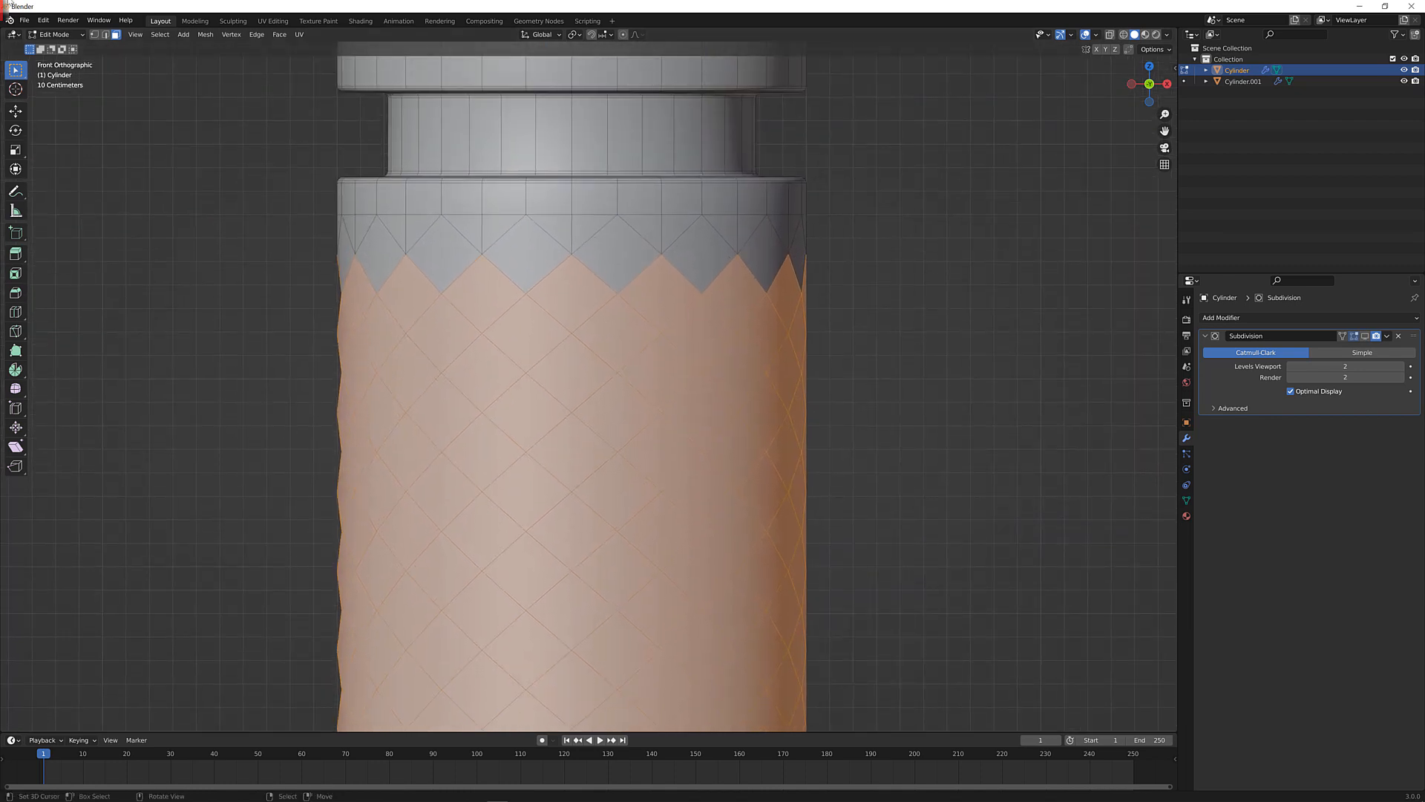
pyautogui.click(106, 34)
pyautogui.hotkey('alt', 'a')
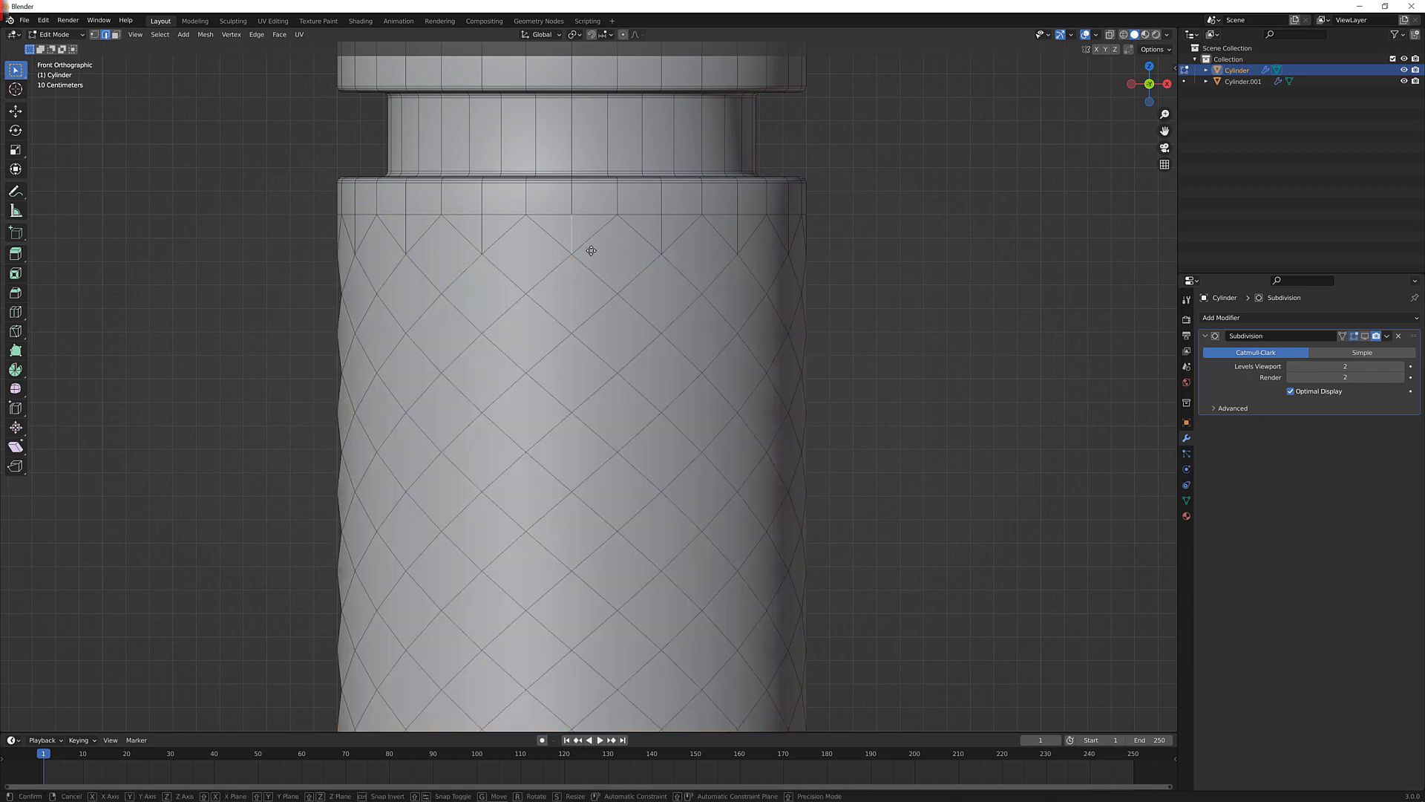
pyautogui.click(590, 236)
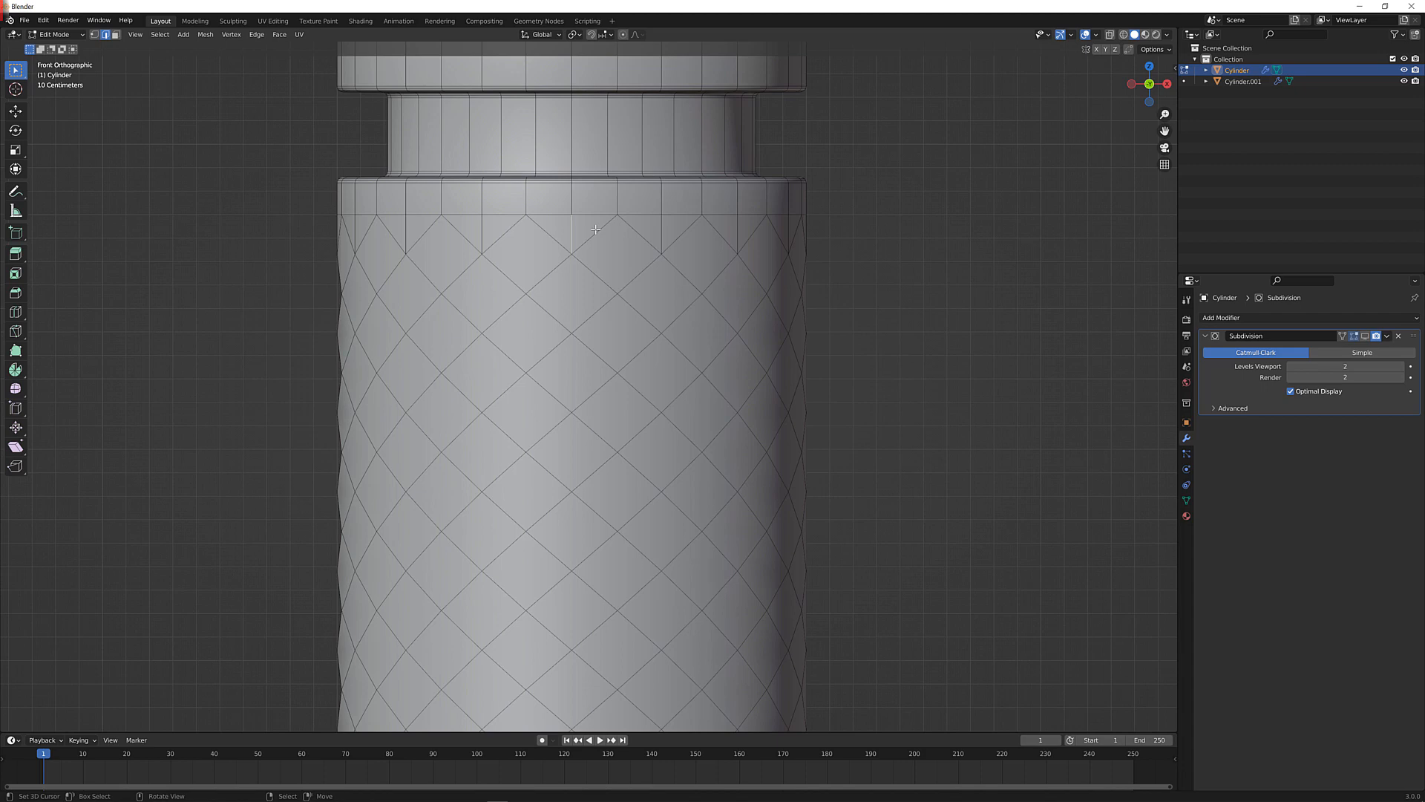
pyautogui.scroll(1, 594, 238)
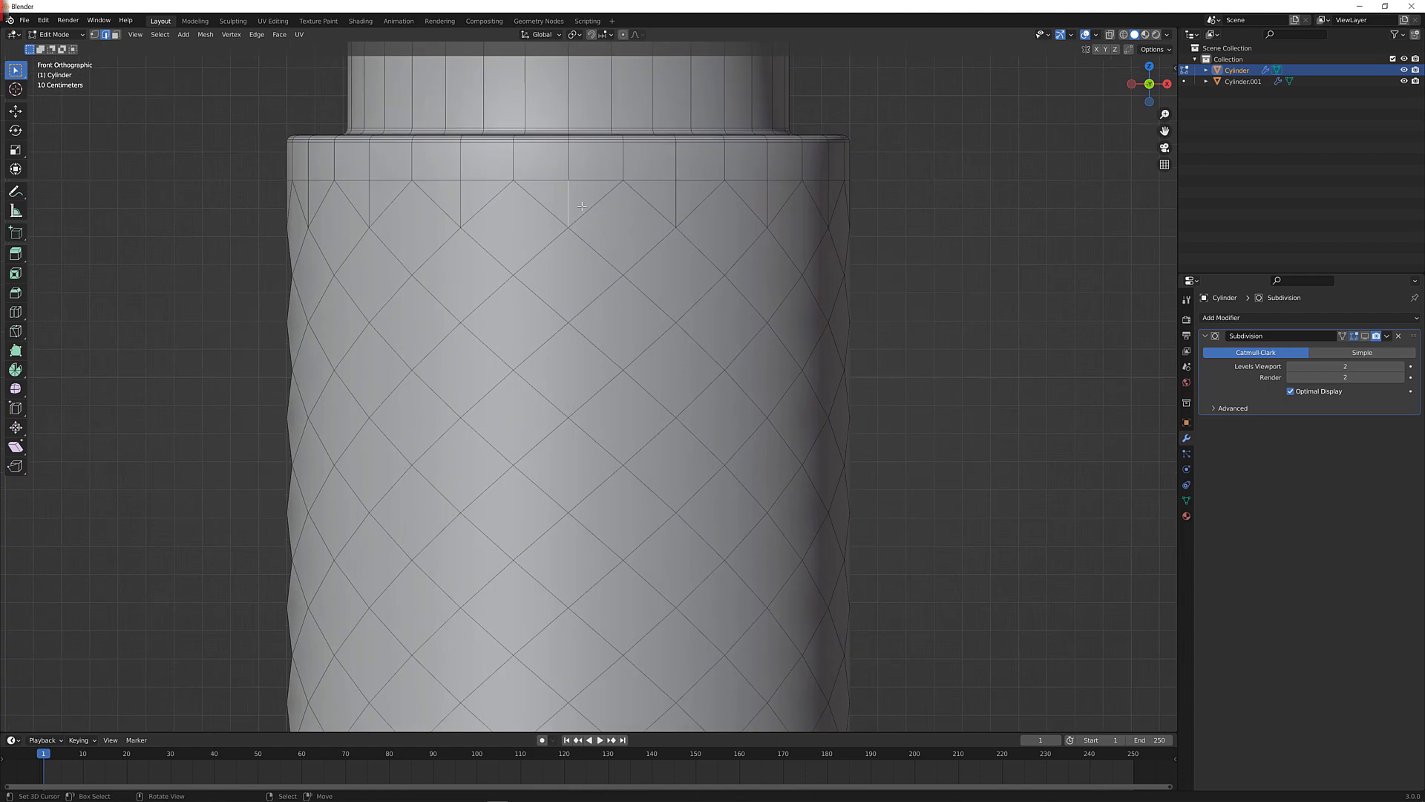
pyautogui.scroll(1, 575, 210)
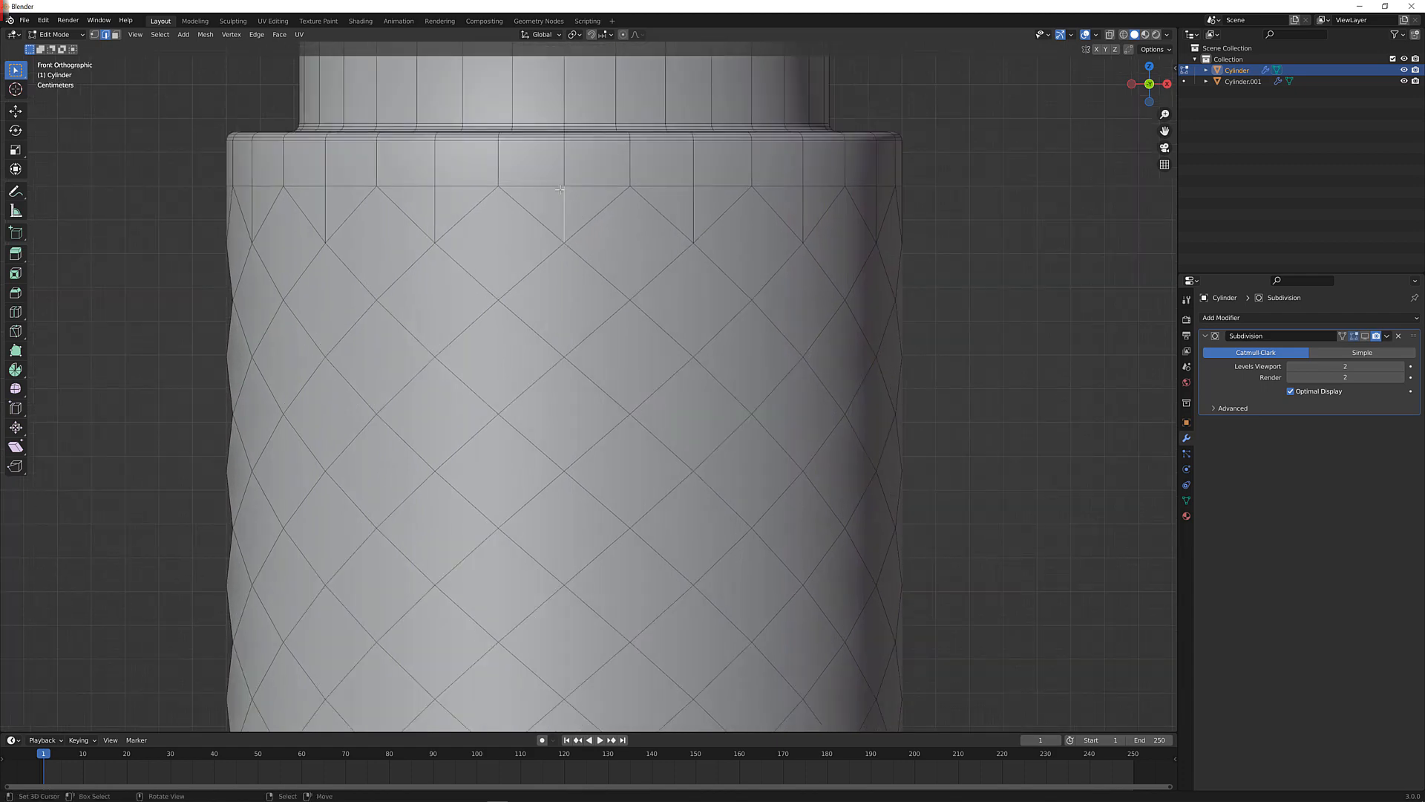
pyautogui.press('g')
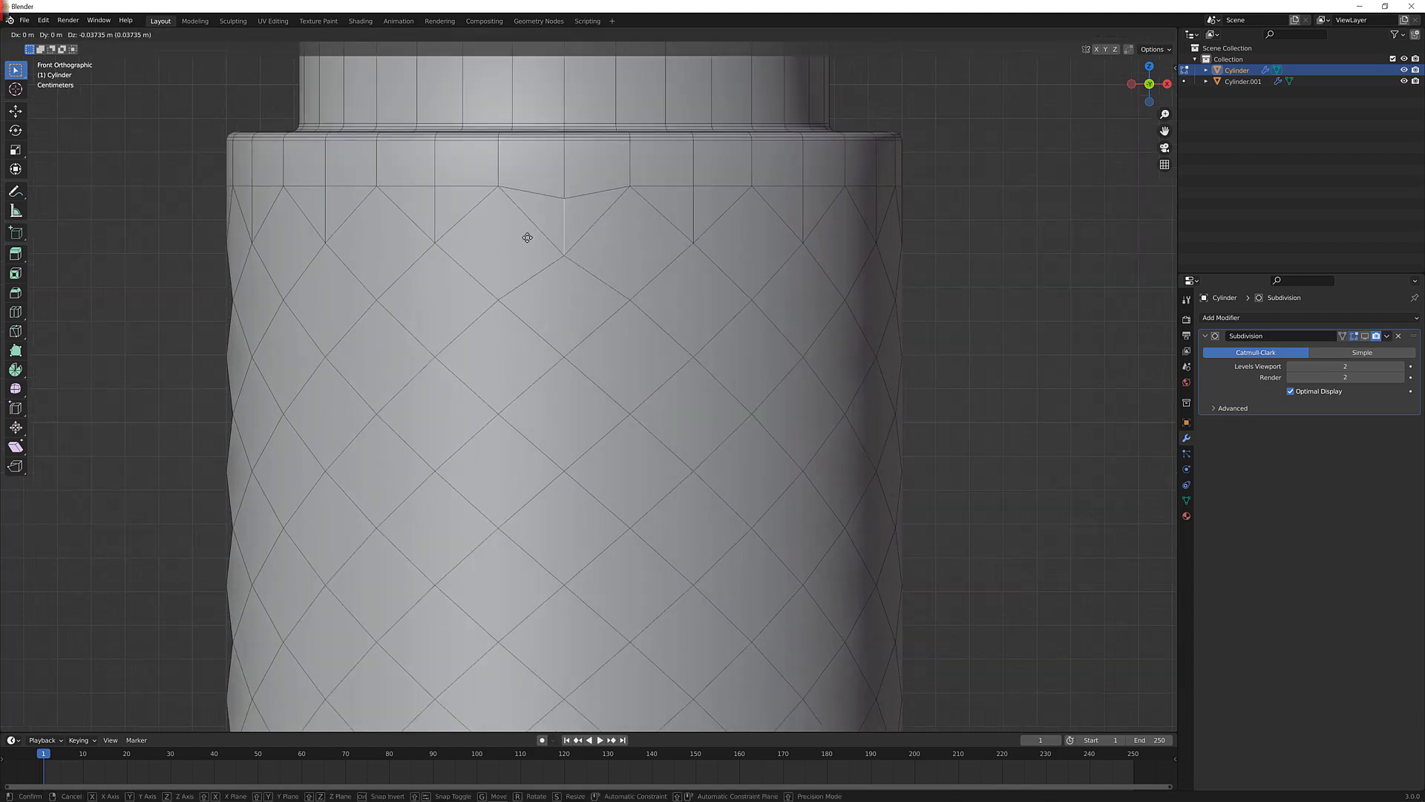
pyautogui.rightClick(527, 237)
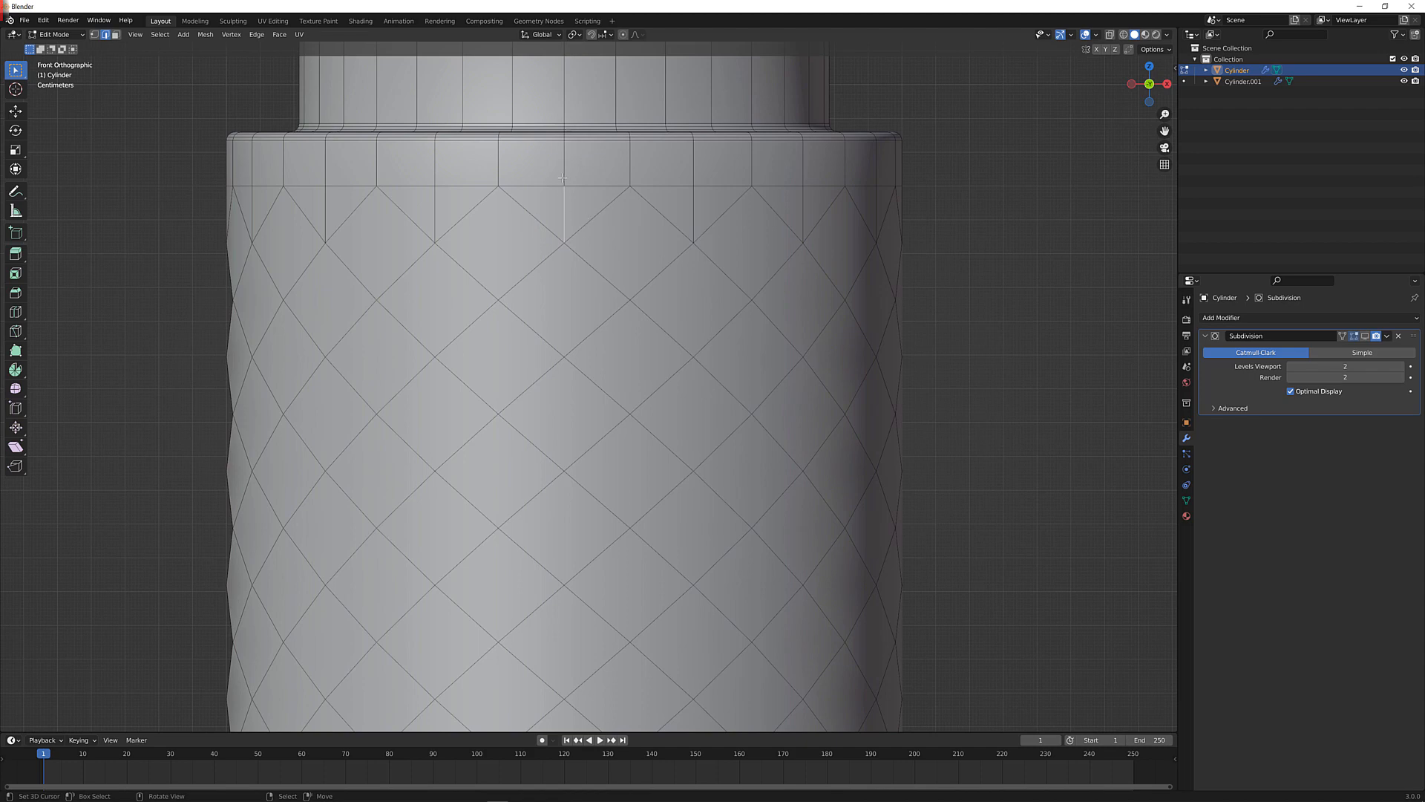
# Extend the selection to similar edges using Select Similar by Length
pyautogui.press('F3')
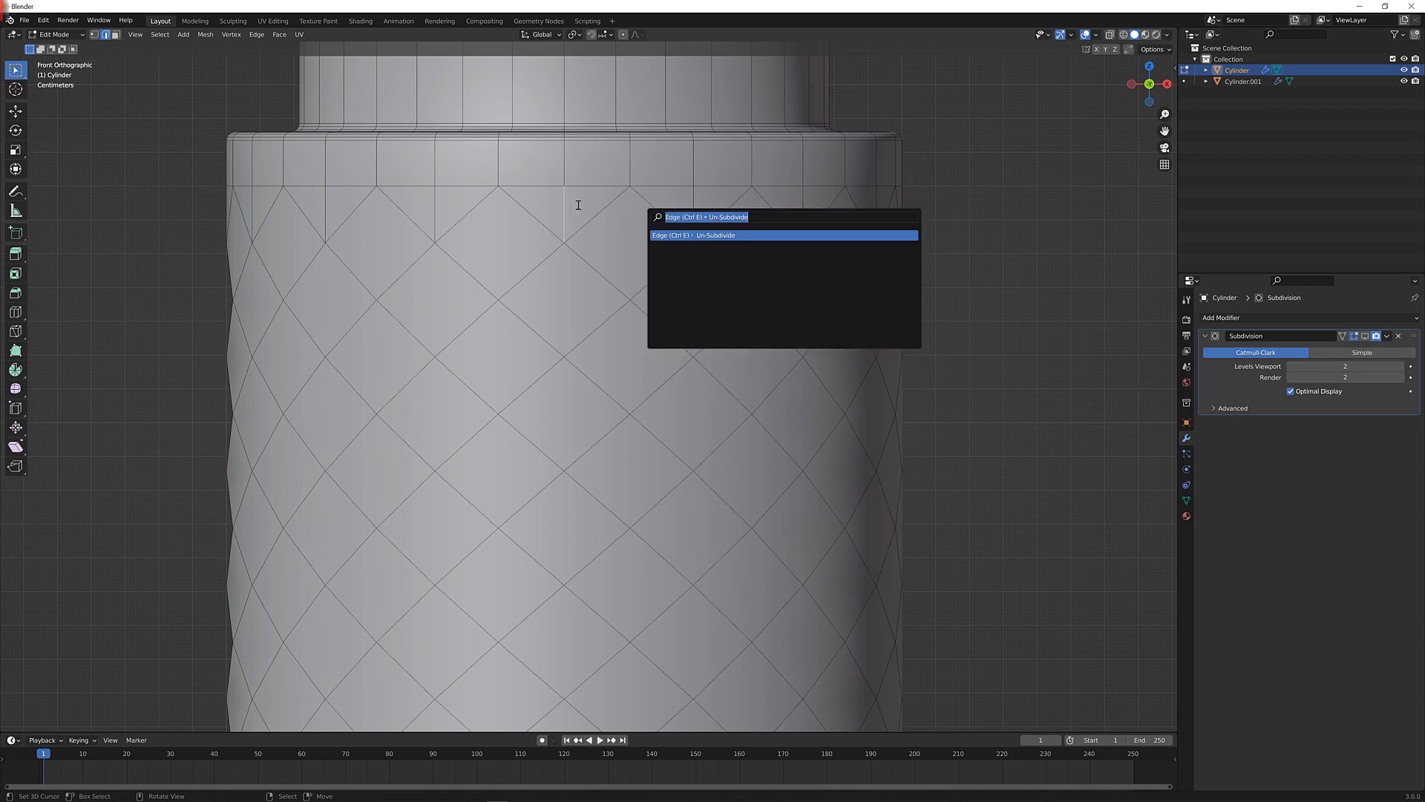
pyautogui.write('select simil')
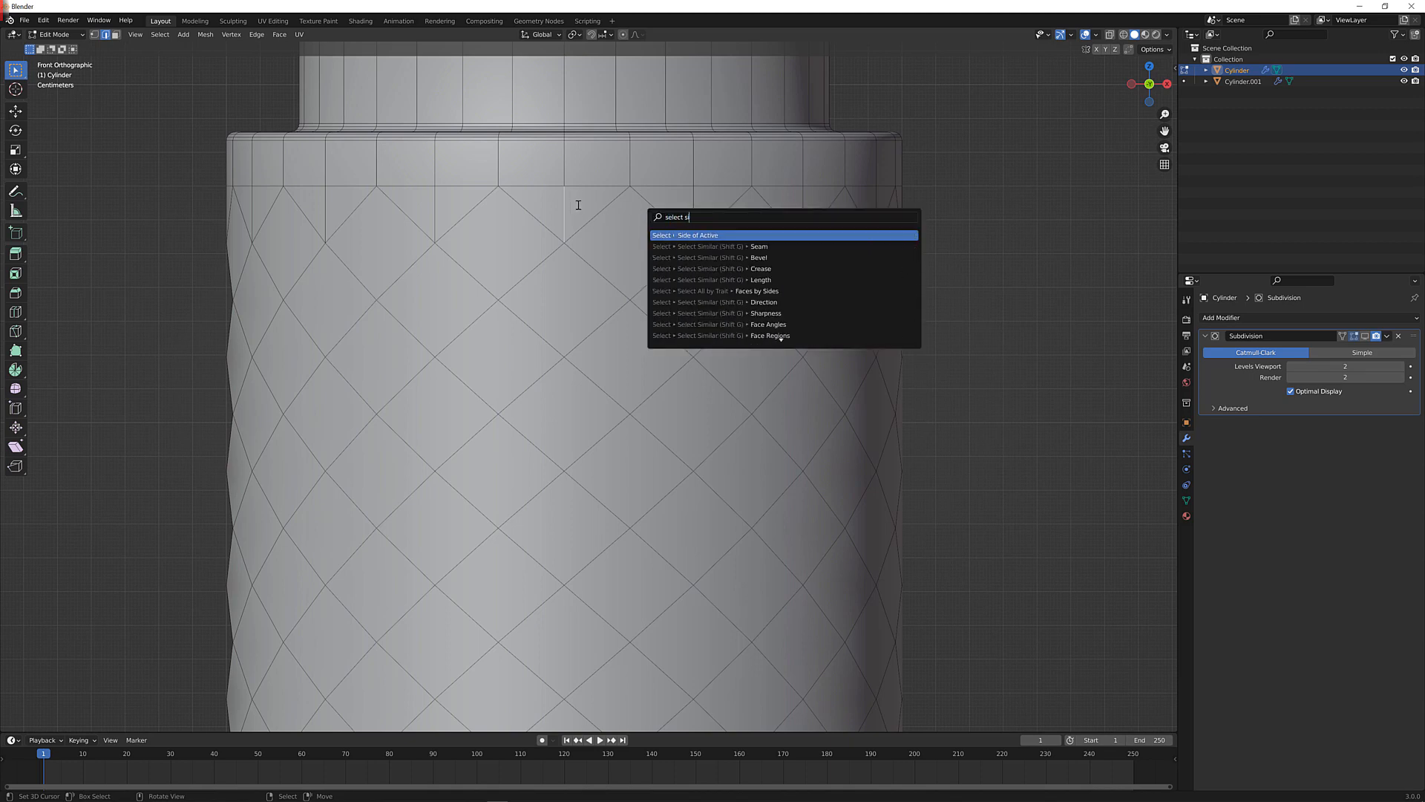
pyautogui.press('Down')
pyautogui.press('Down')
pyautogui.press('Down')
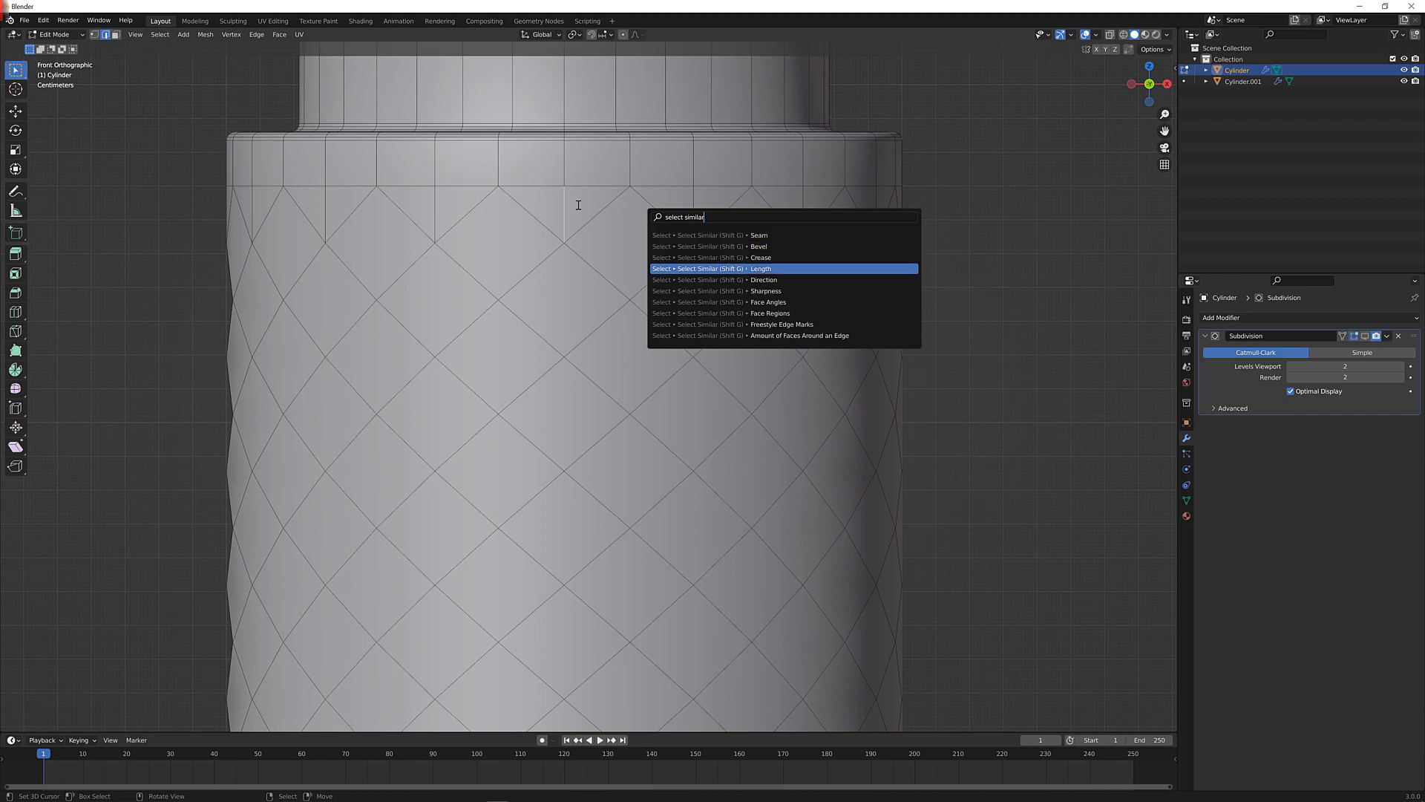
pyautogui.press('Return')
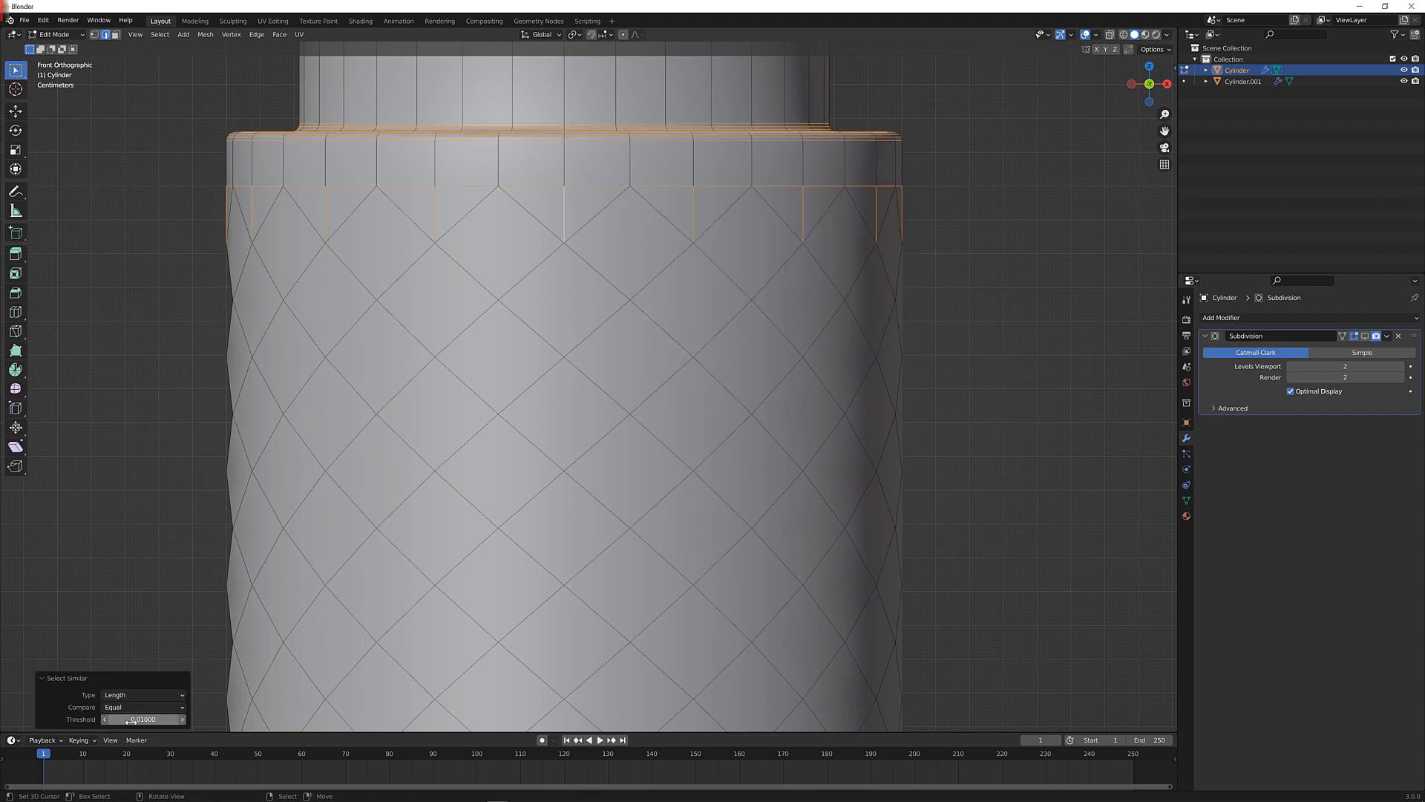
# Set the Select Similar threshold to 0.00010 to limit the selection to the short vertical edges
pyautogui.click(183, 719)
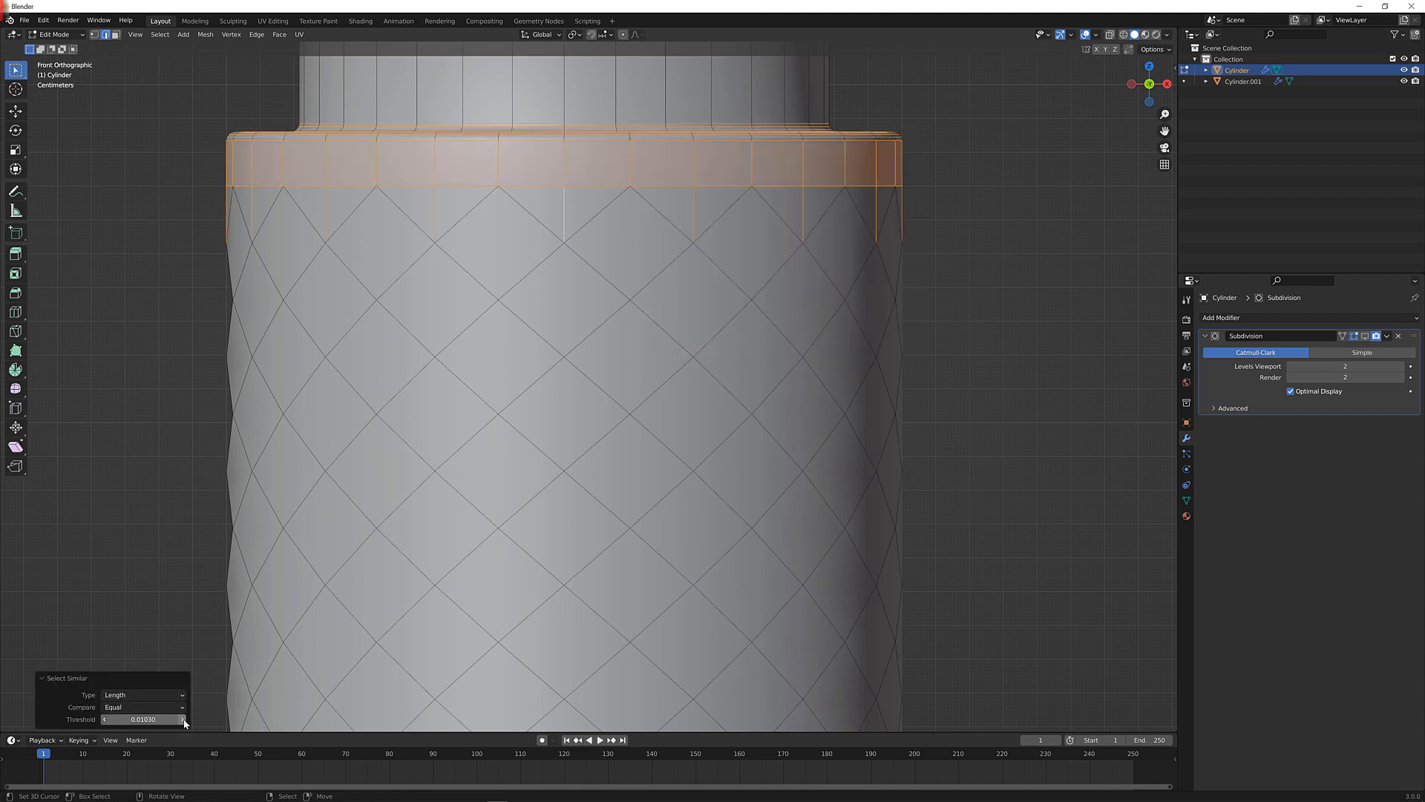
pyautogui.moveTo(111, 719); pyautogui.dragTo(100, 722)
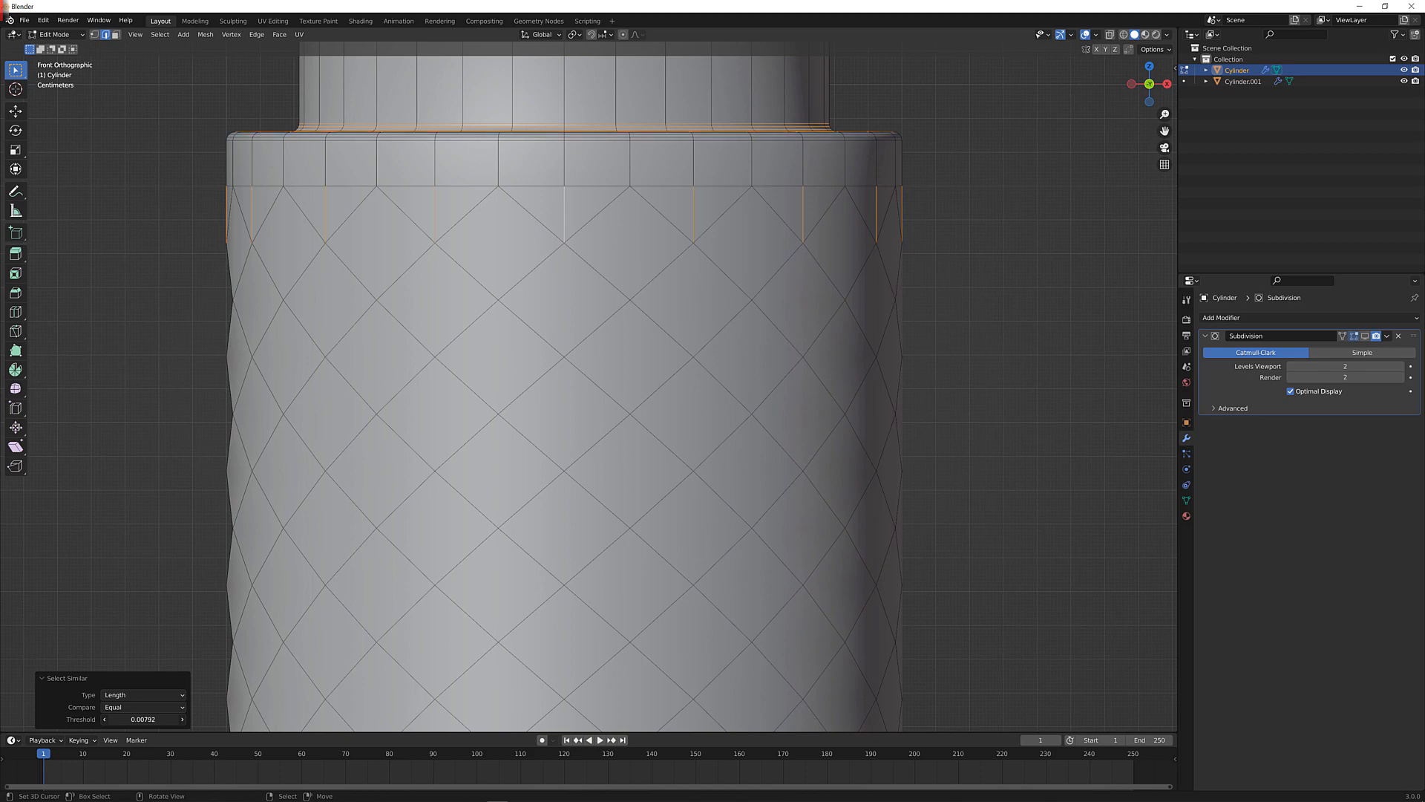
pyautogui.click(156, 720)
pyautogui.press('BackSpace')
pyautogui.press('BackSpace')
pyautogui.press('BackSpace')
pyautogui.write('010')
pyautogui.press('Return')
# Dissolve the selected short vertical edges at the ends of the diamond pattern
pyautogui.scroll(-5, 485, 443)
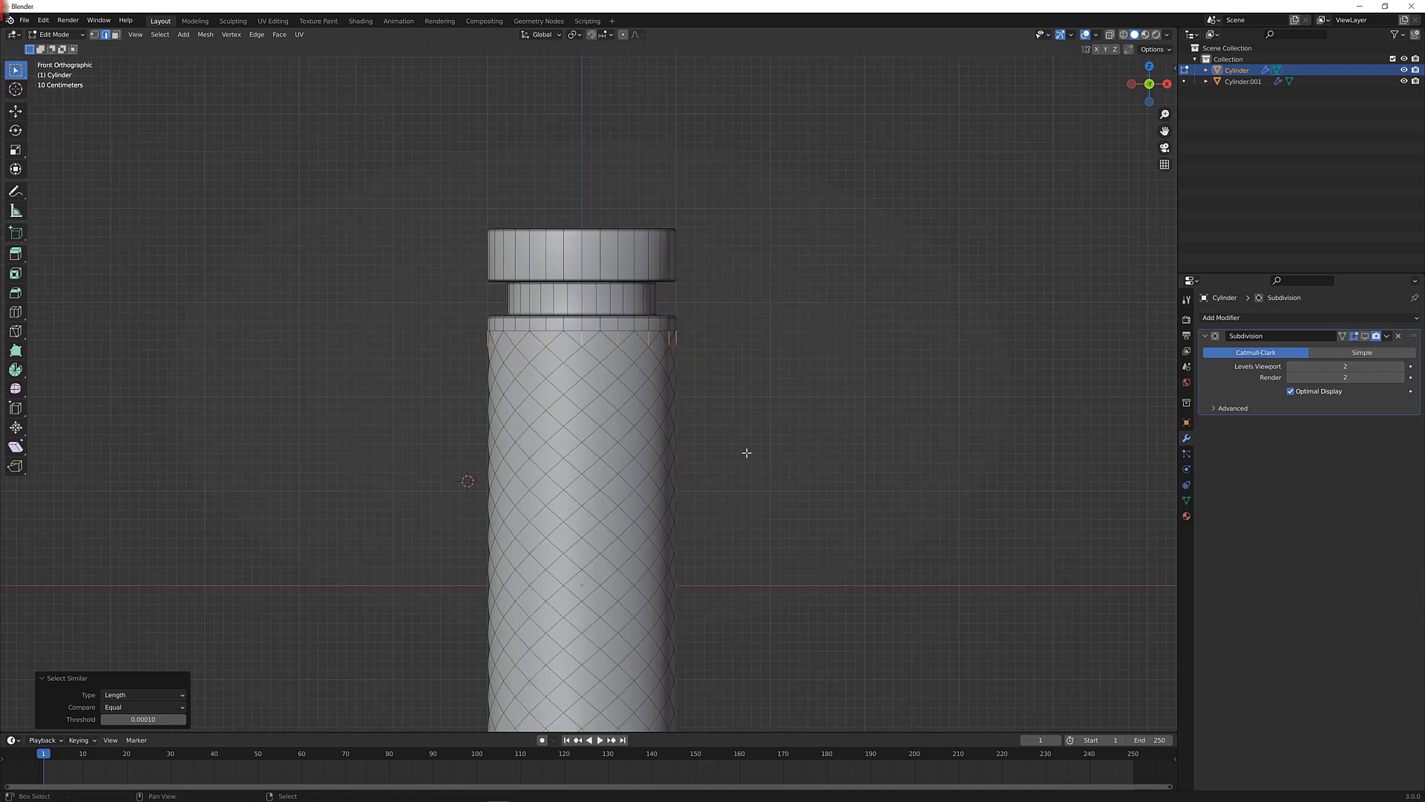
pyautogui.keyDown('shift'); pyautogui.moveTo(748, 449); pyautogui.dragTo(739, 89, button='middle'); pyautogui.keyUp('shift')
pyautogui.moveTo(740, 207); pyautogui.dragTo(732, 279, button='middle')
pyautogui.press('x')
pyautogui.click(717, 357)
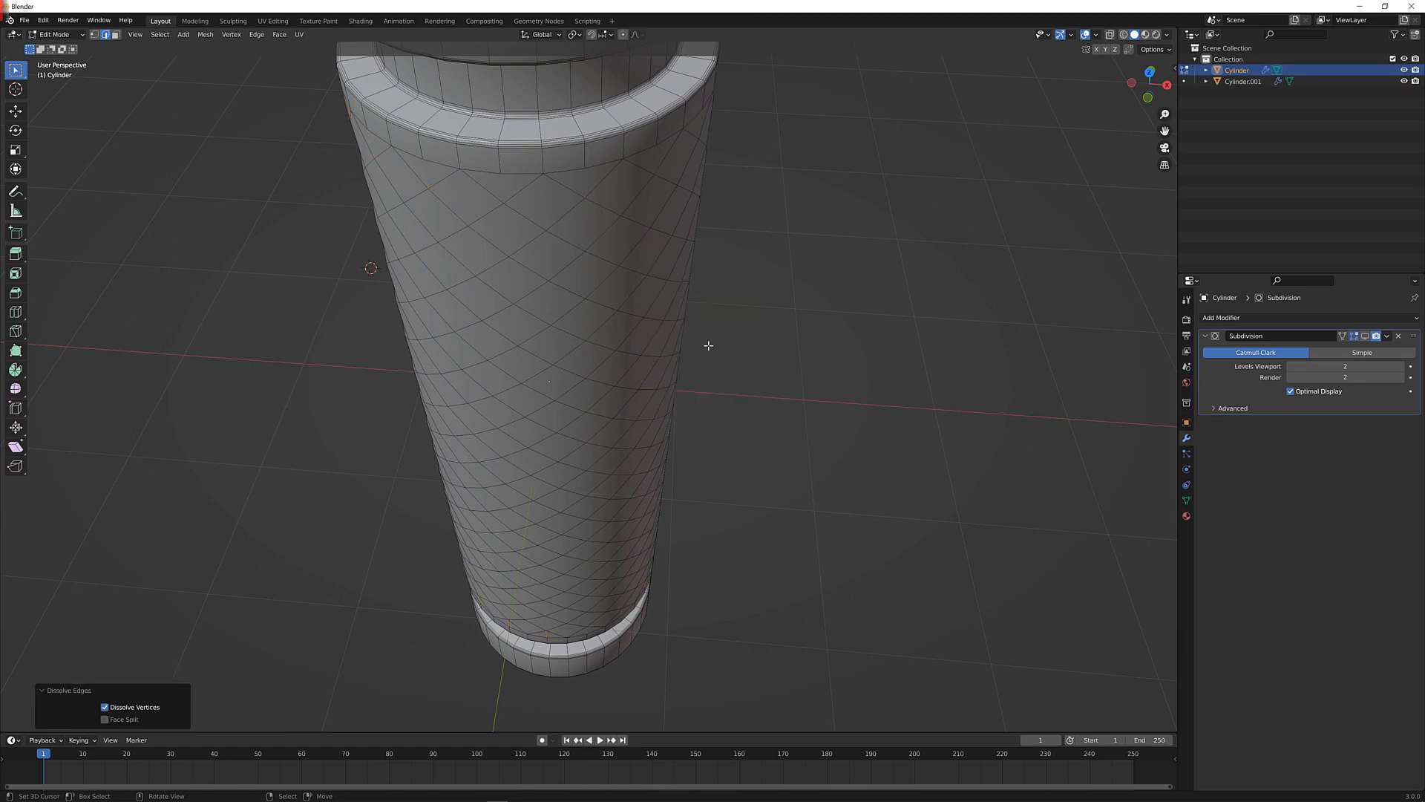
# In front orthographic view, select the three edges bounding one triangle at the upper end of the diamond pattern
pyautogui.press('KP_5')
pyautogui.press('KP_1')
pyautogui.keyDown('shift'); pyautogui.moveTo(678, 179); pyautogui.dragTo(624, 519, button='middle'); pyautogui.keyUp('shift')
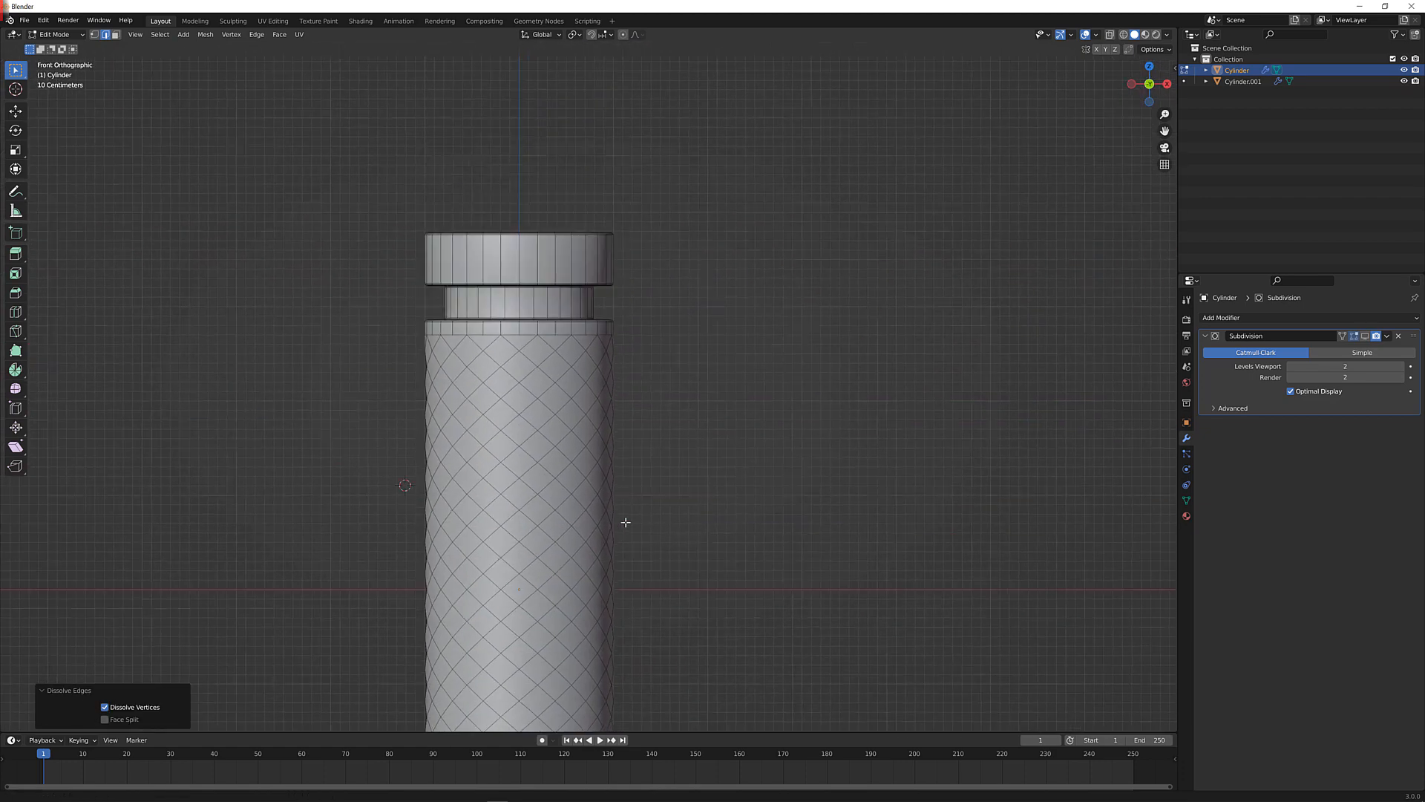
pyautogui.scroll(5, 639, 524)
pyautogui.click(491, 361)
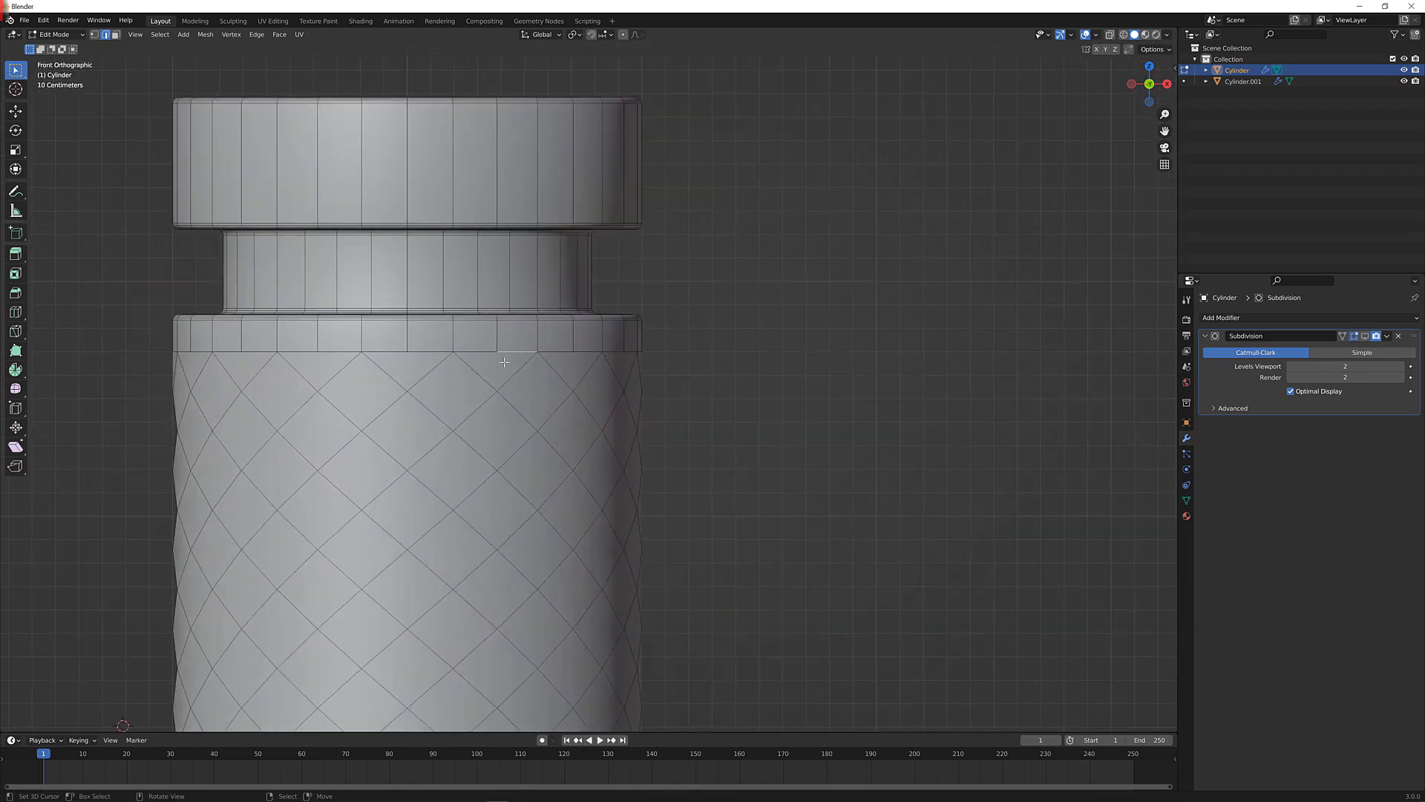
pyautogui.keyDown('shift'); pyautogui.click(474, 371); pyautogui.keyUp('shift')
pyautogui.keyDown('shift'); pyautogui.click(517, 371); pyautogui.keyUp('shift')
pyautogui.scroll(-2, 576, 371)
pyautogui.moveTo(576, 371)
pyautogui.keyDown('shift'); pyautogui.mouseDown(button='middle')
pyautogui.moveTo(628, 275)
pyautogui.moveTo(679, 252)
pyautogui.moveTo(688, 206)
pyautogui.mouseUp(button='middle'); pyautogui.keyUp('shift')
pyautogui.scroll(-2, 679, 306)
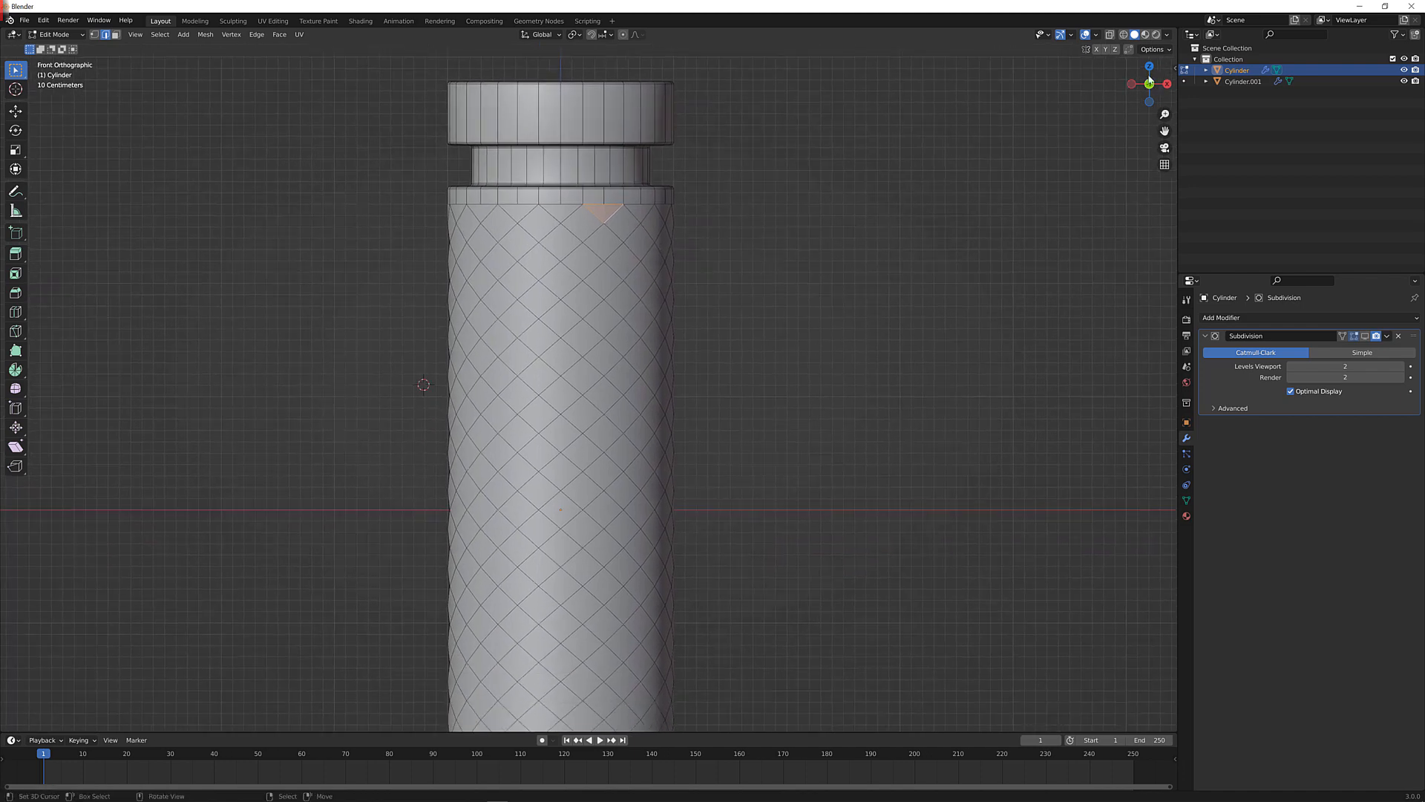
# In wireframe shading and face selection mode, select all faces of the shaft's diamond pattern from front to back
pyautogui.click(1123, 34)
pyautogui.scroll(-2, 687, 309)
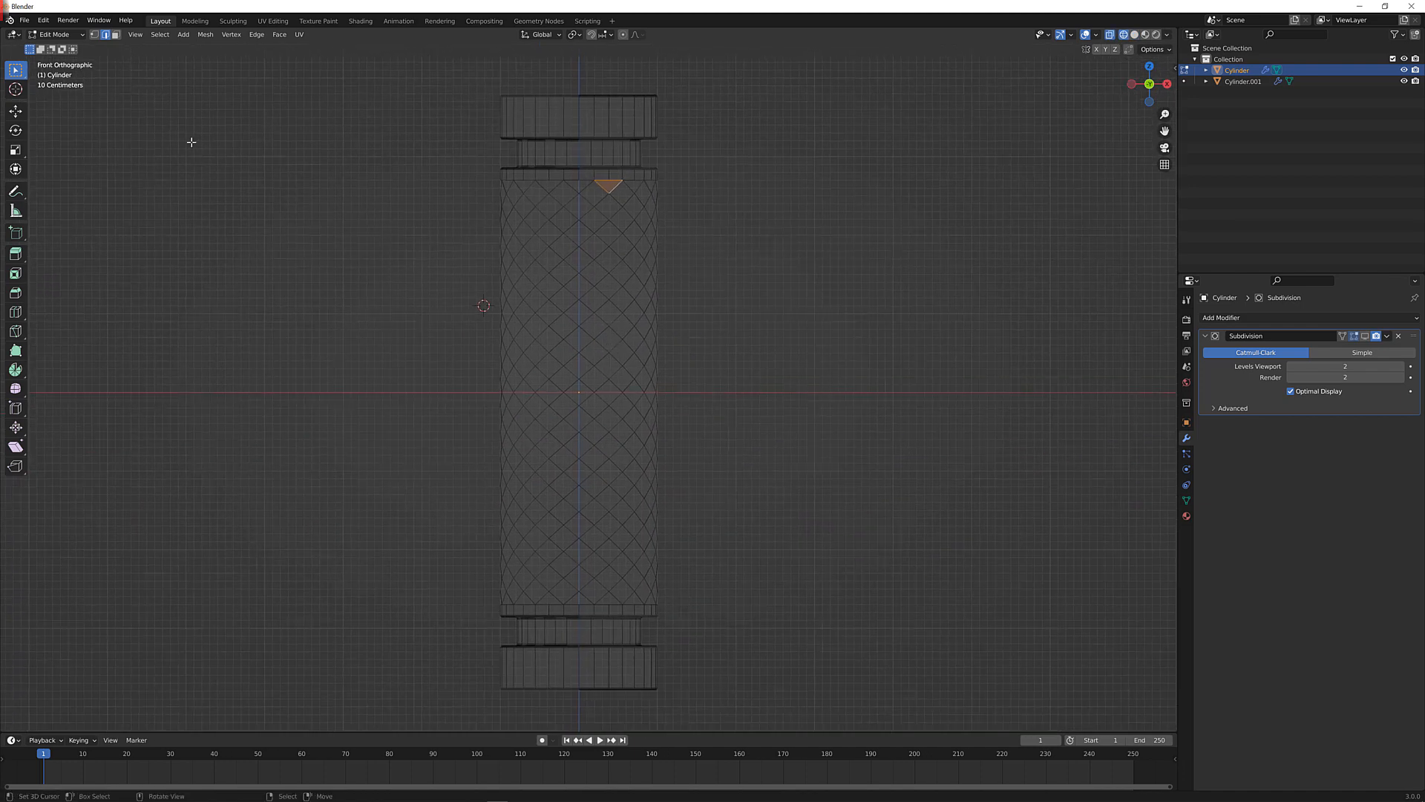
pyautogui.press('3')
pyautogui.moveTo(481, 179); pyautogui.dragTo(733, 602)
pyautogui.scroll(4, 719, 471)
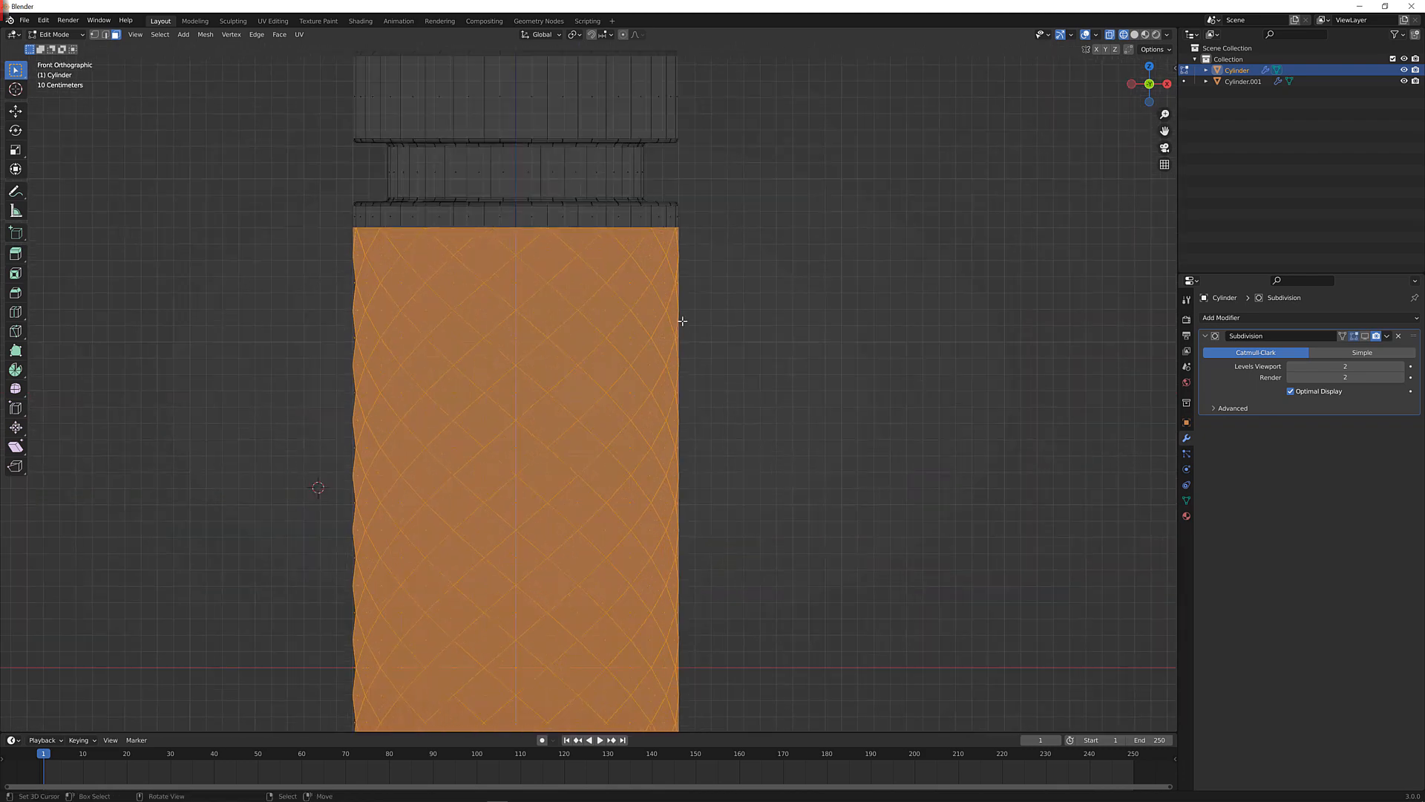
# Return to solid shading and inset the selected diamond faces individually with a thickness of about 0.014 m
pyautogui.moveTo(682, 320)
pyautogui.mouseDown(button='middle')
pyautogui.moveTo(697, 324)
pyautogui.moveTo(906, 158)
pyautogui.mouseUp(button='middle')
pyautogui.hotkey('shift', 'z')
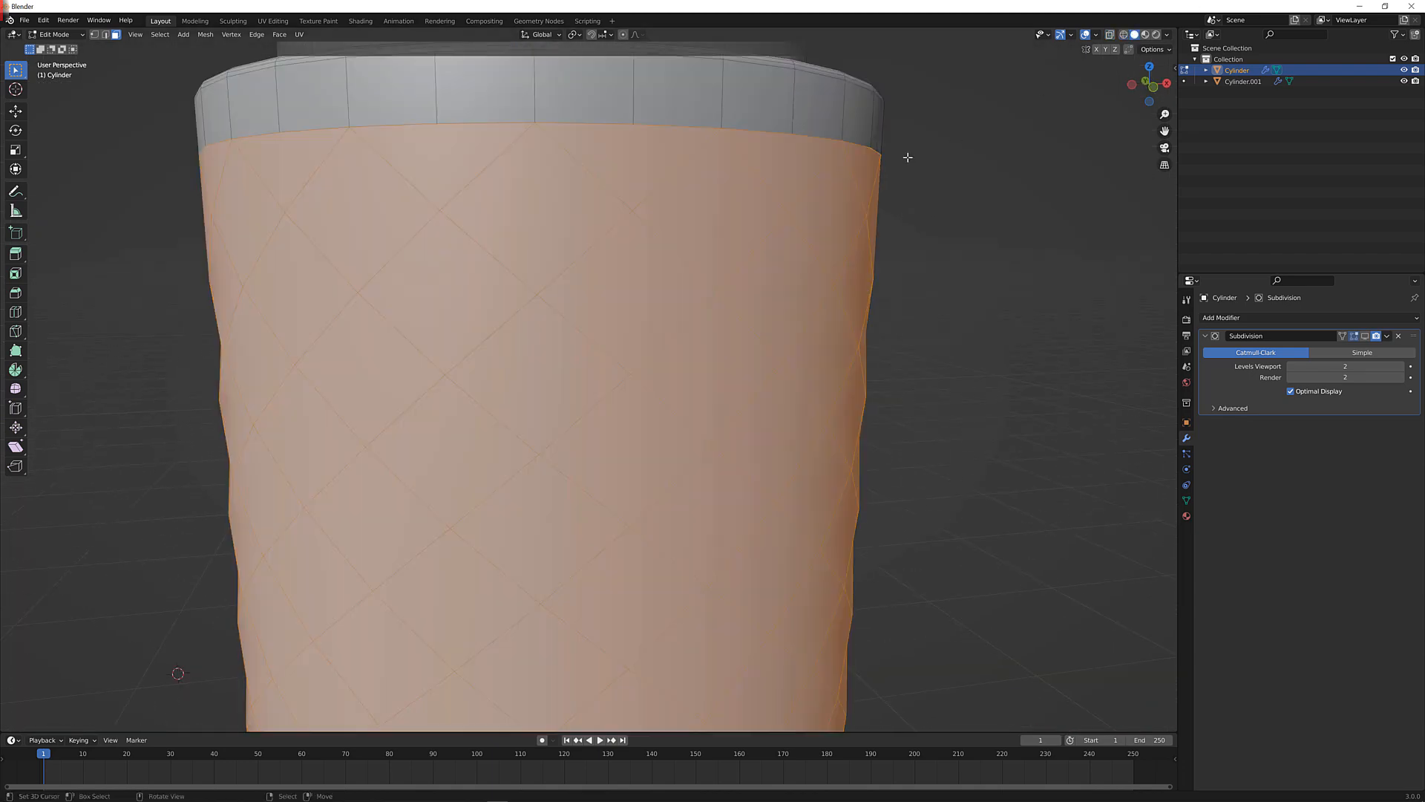
pyautogui.scroll(-2, 907, 158)
pyautogui.press('i')
pyautogui.press('i')
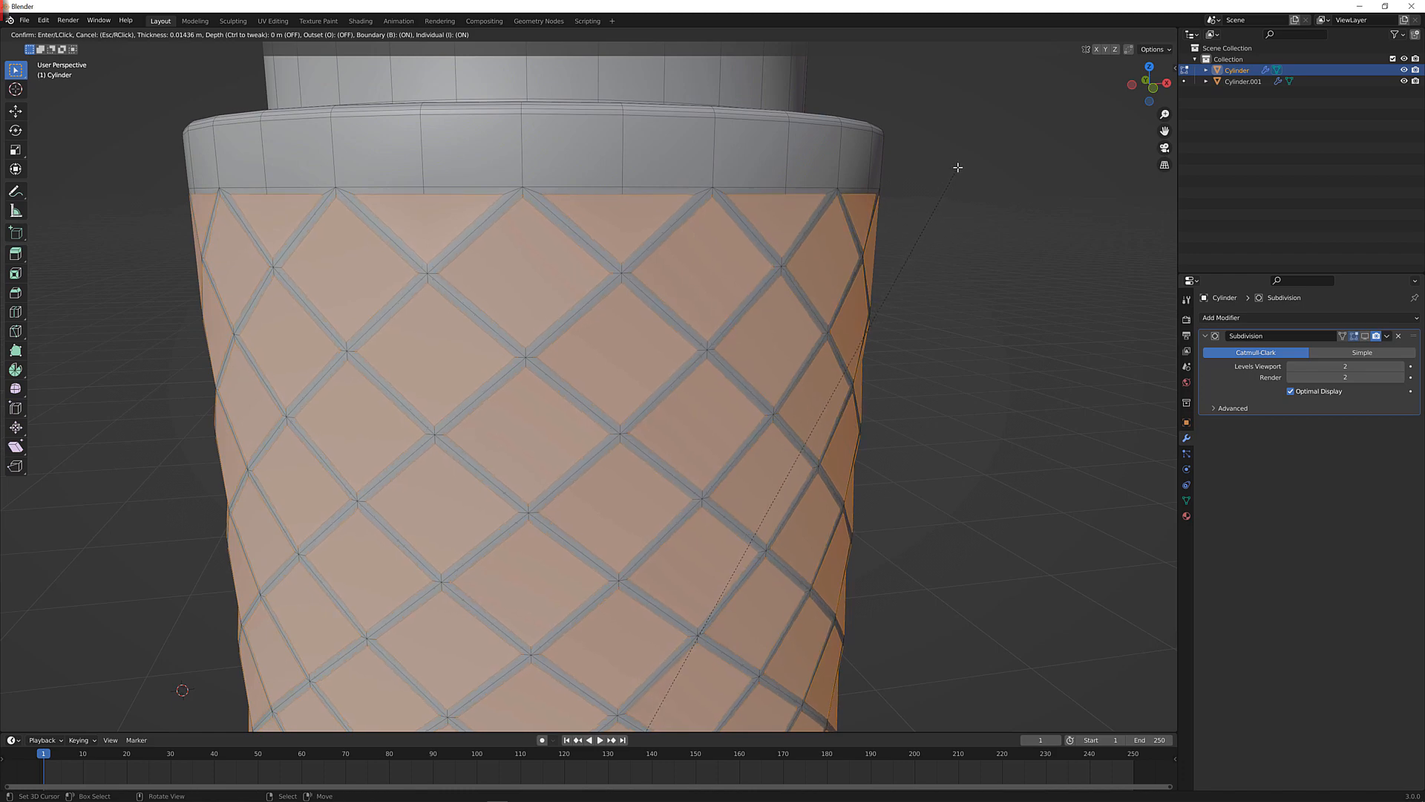
pyautogui.click(958, 167)
pyautogui.scroll(-3, 874, 184)
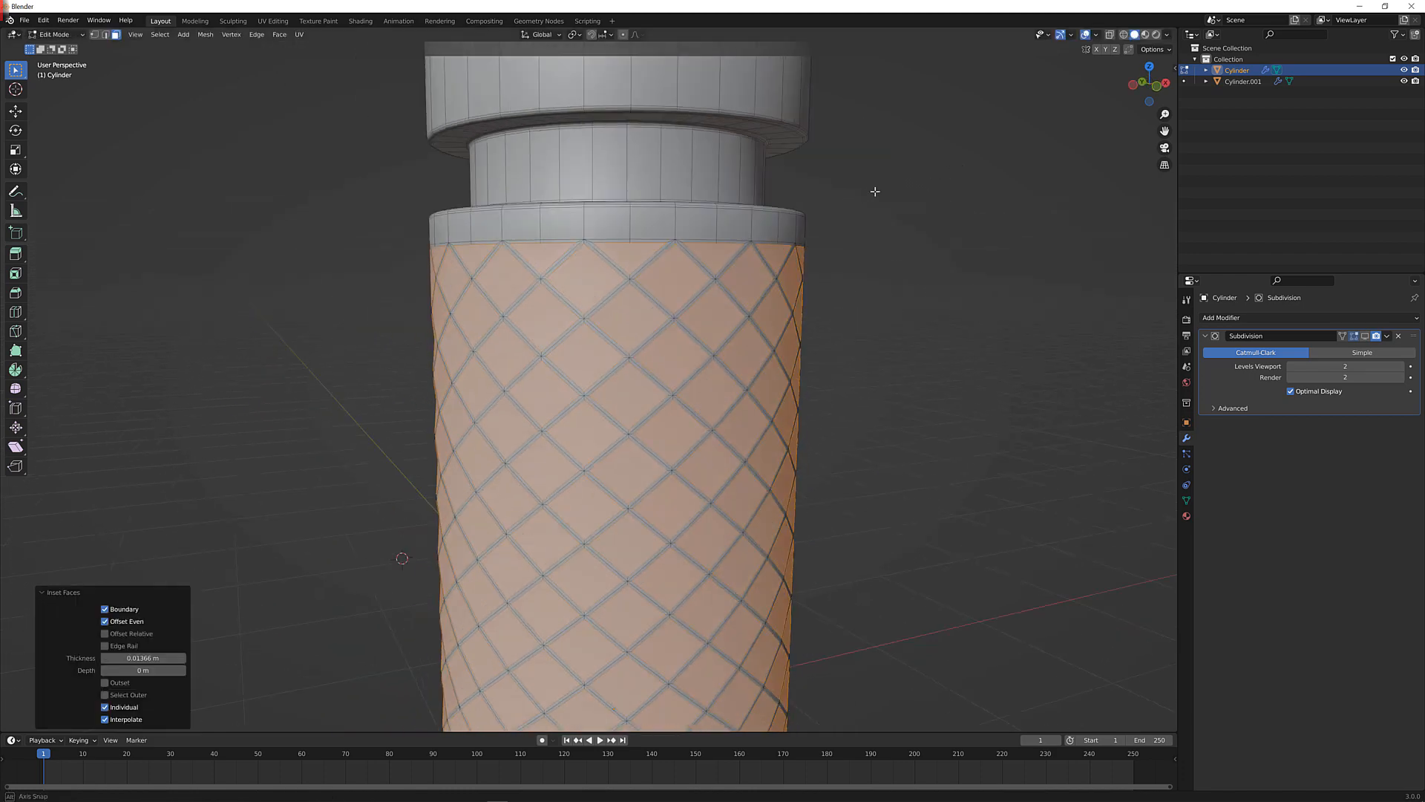
# Extrude the inset diamond faces slightly outward along their normals and return to Object Mode
pyautogui.keyDown('shift'); pyautogui.moveTo(875, 184); pyautogui.dragTo(732, 210, button='middle'); pyautogui.keyUp('shift')
pyautogui.scroll(5, 733, 207)
pyautogui.rightClick(733, 207)
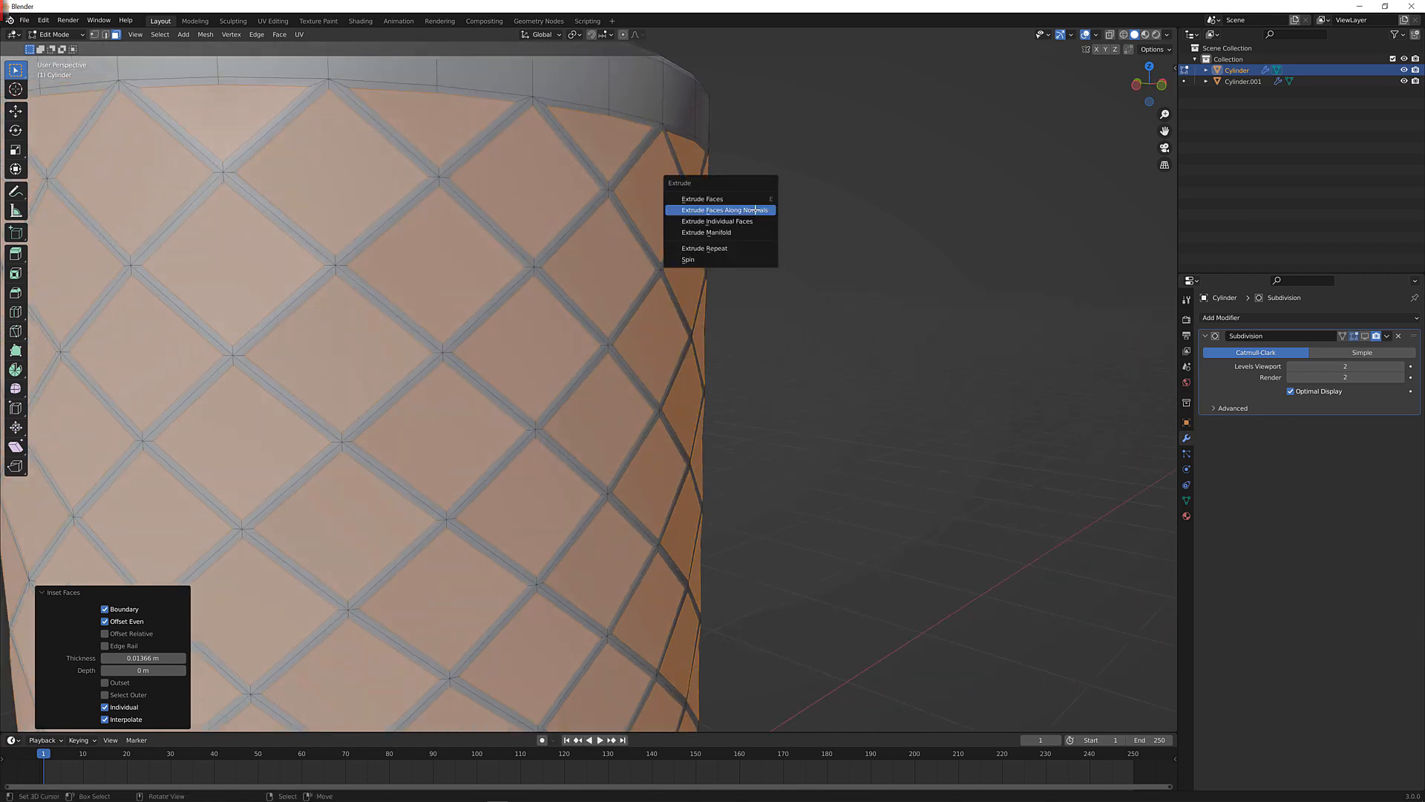
pyautogui.click(735, 207)
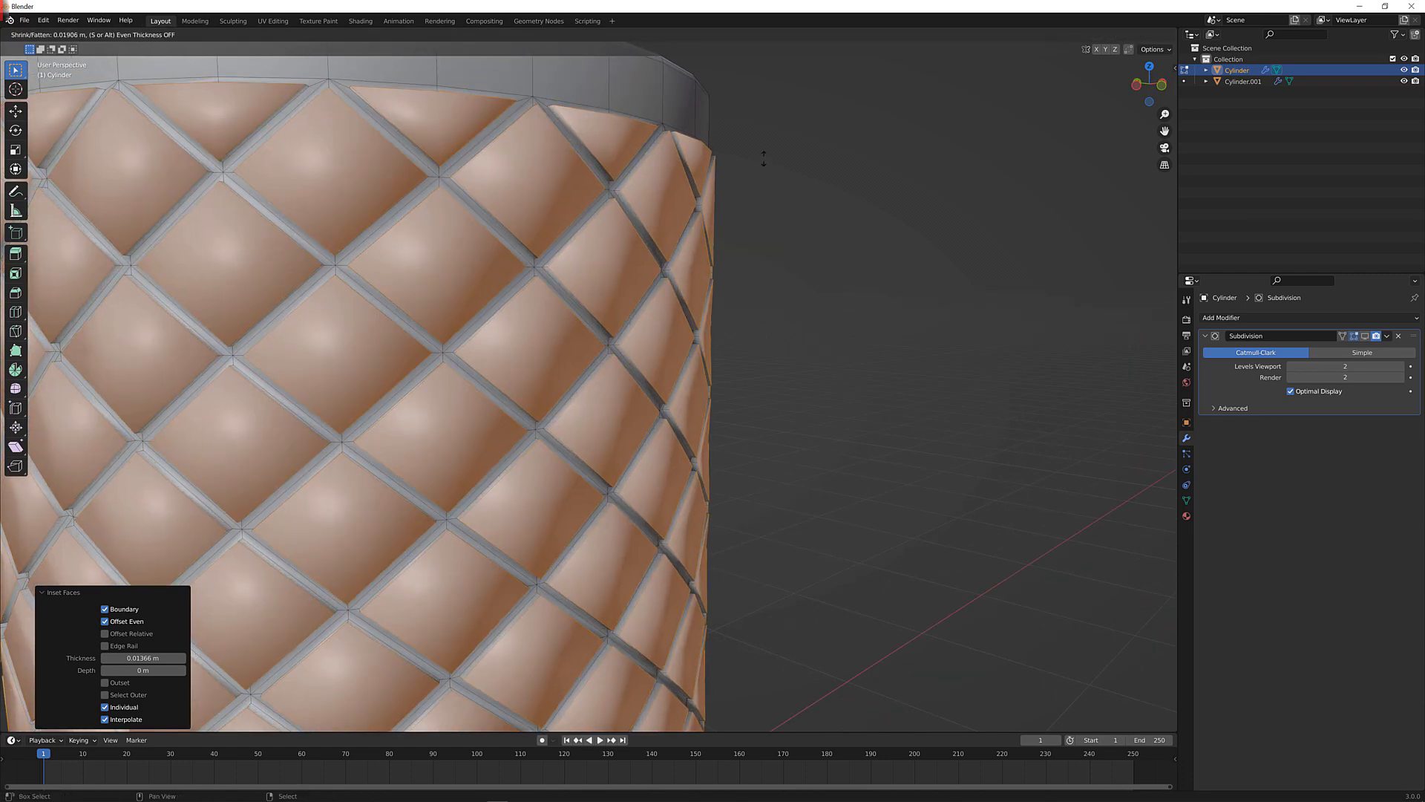
pyautogui.click(762, 176)
pyautogui.press('Tab')
pyautogui.scroll(-6, 755, 204)
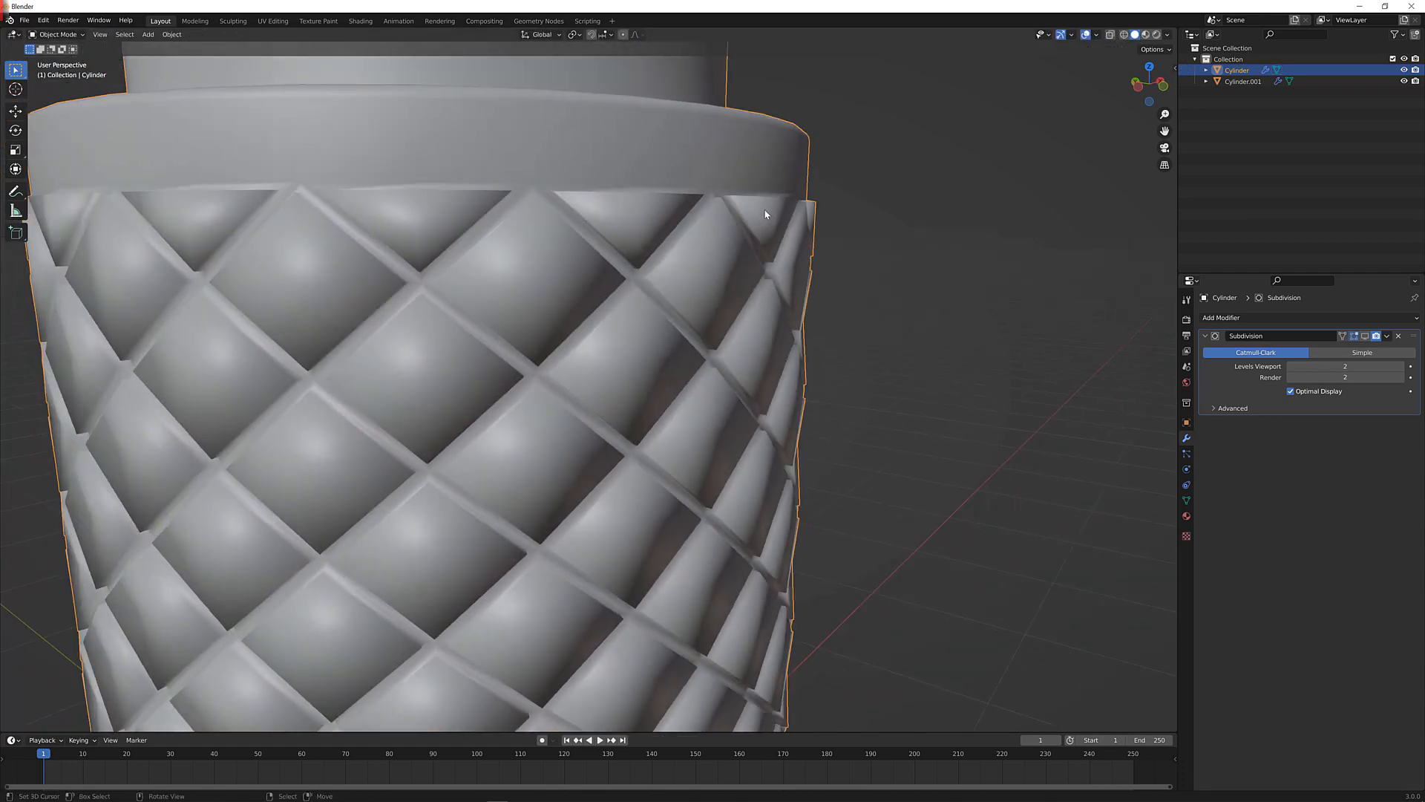
# Add a Bevel modifier to the patterned cylinder and place it above the Subdivision modifier
pyautogui.keyDown('shift'); pyautogui.moveTo(353, 294); pyautogui.dragTo(591, 213, button='middle'); pyautogui.keyUp('shift')
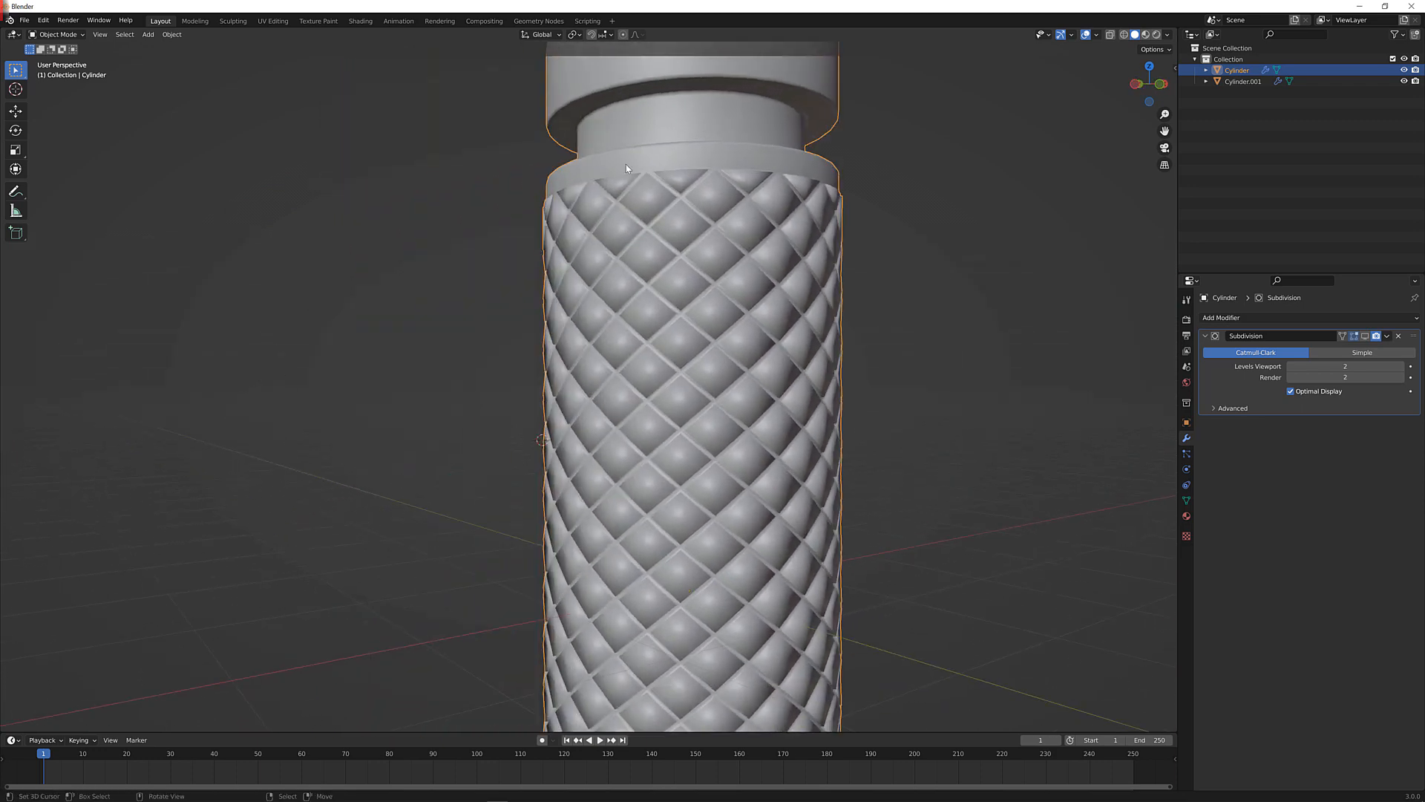
pyautogui.moveTo(633, 152); pyautogui.dragTo(611, 216, button='middle')
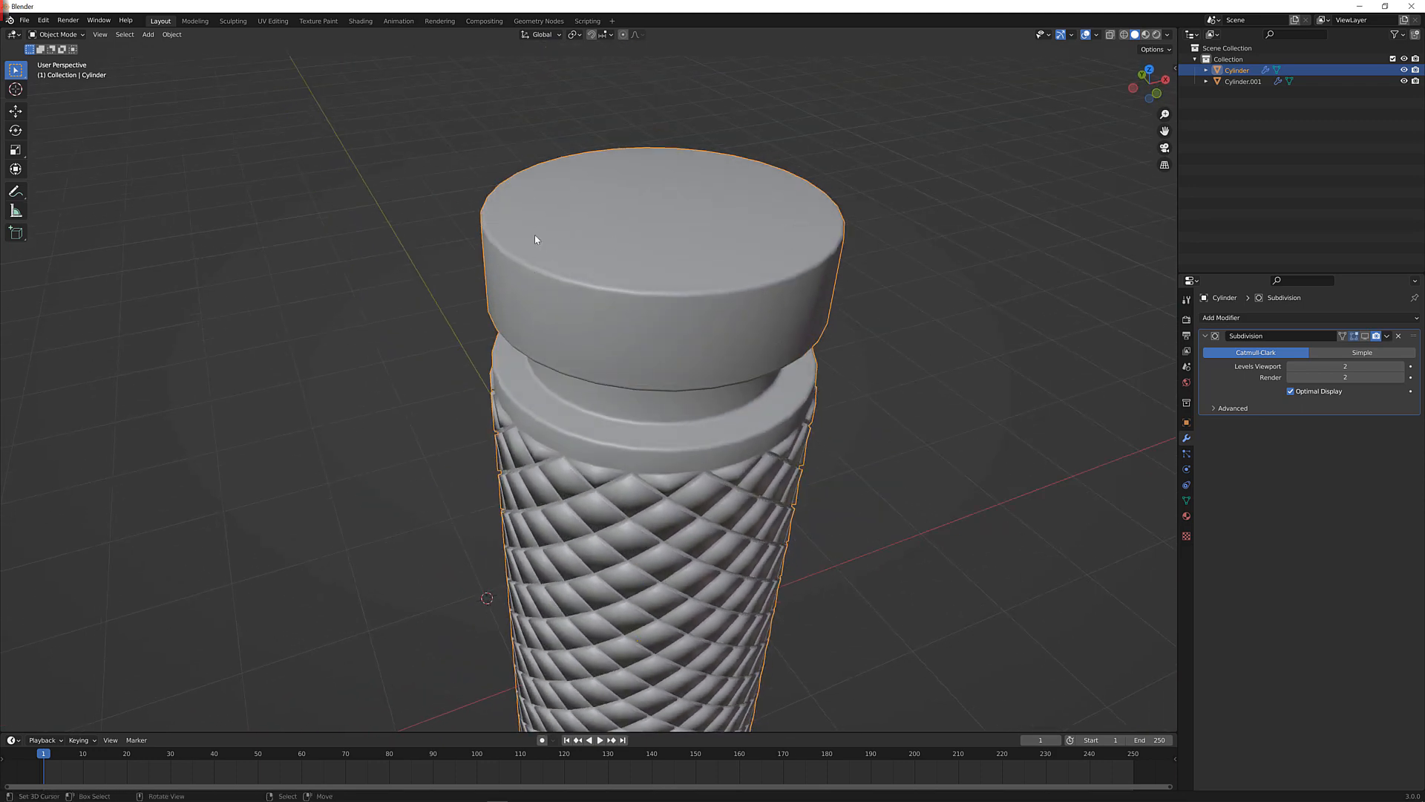
pyautogui.moveTo(517, 261); pyautogui.dragTo(609, 227, button='middle')
pyautogui.moveTo(666, 277); pyautogui.dragTo(599, 271, button='middle')
pyautogui.scroll(4, 663, 288)
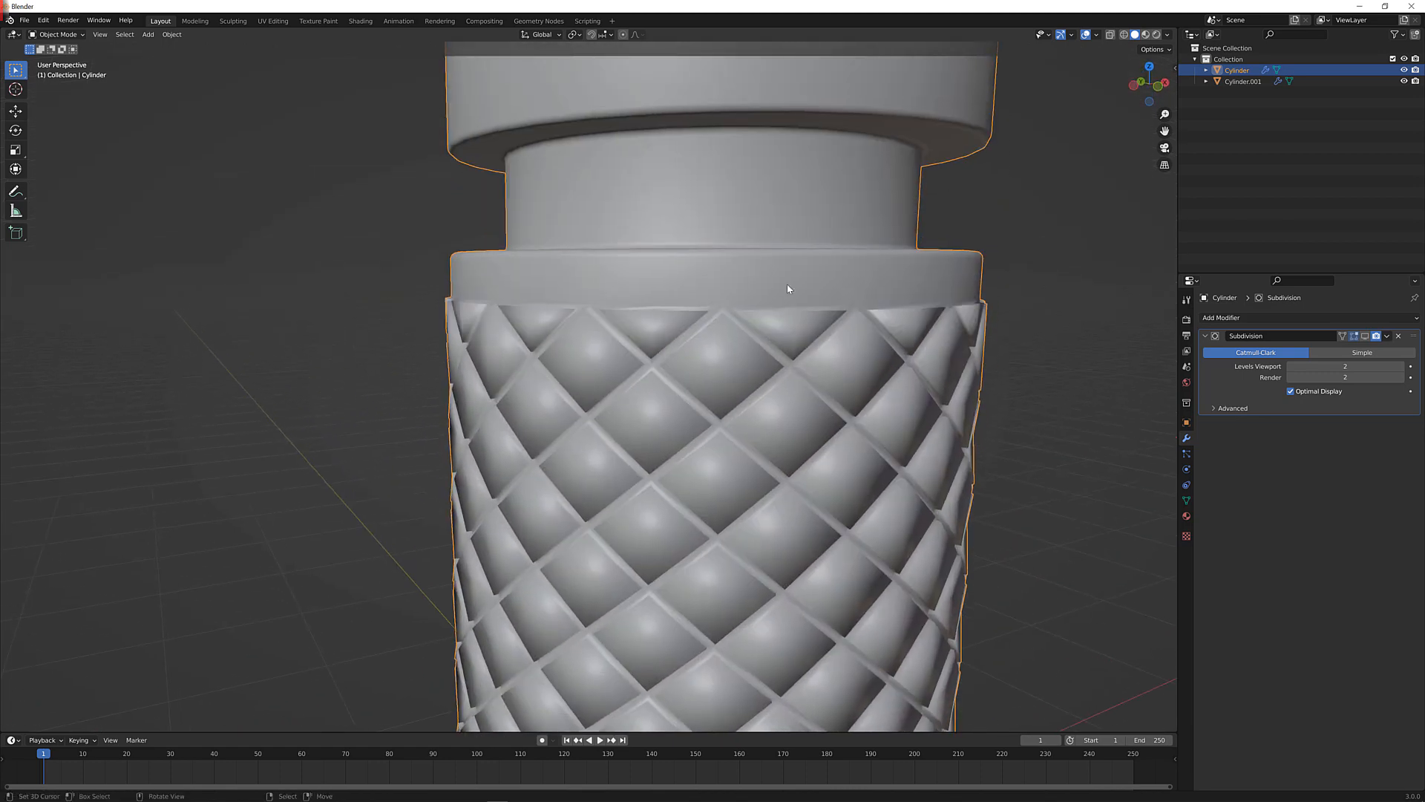
pyautogui.click(1383, 319)
pyautogui.click(1224, 361)
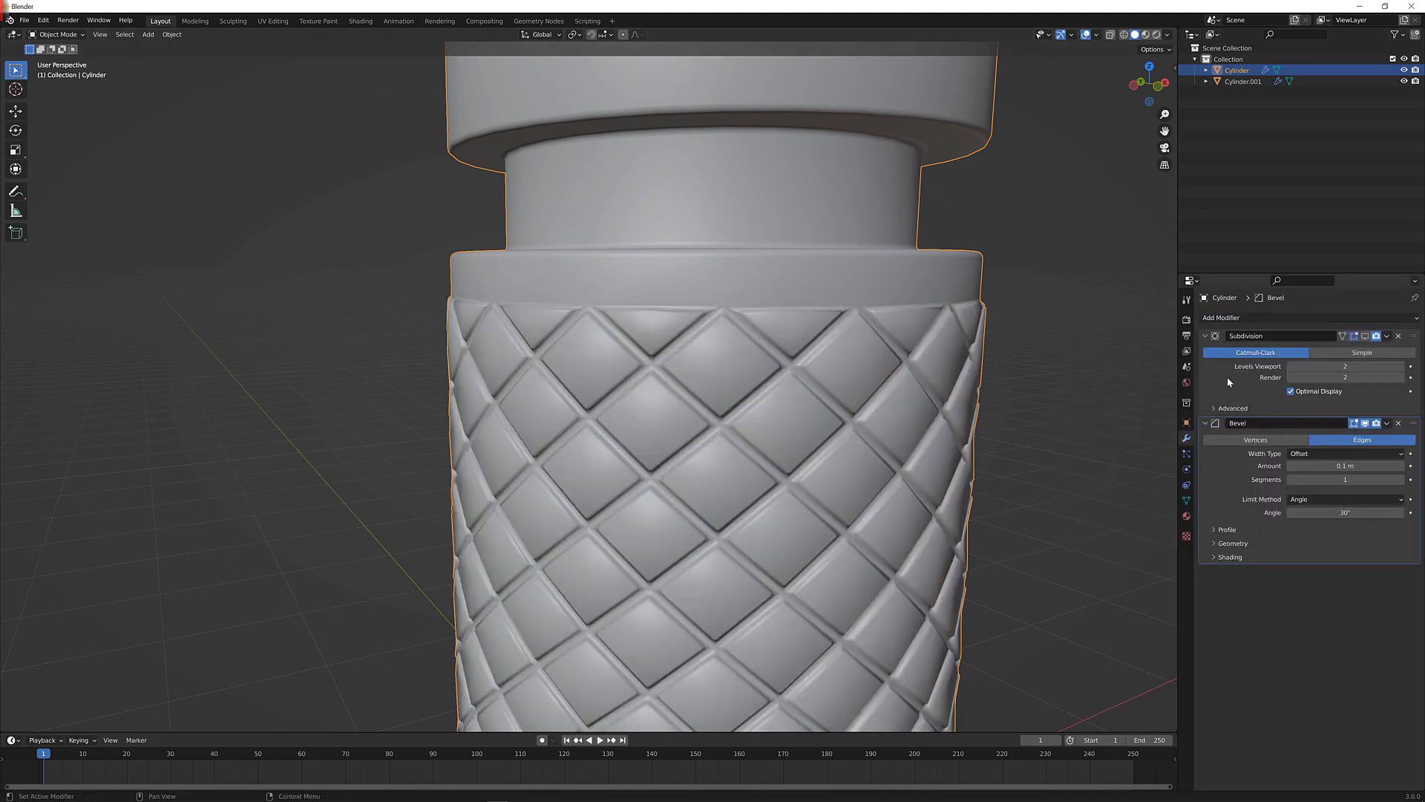
pyautogui.moveTo(1408, 425); pyautogui.dragTo(1400, 324)
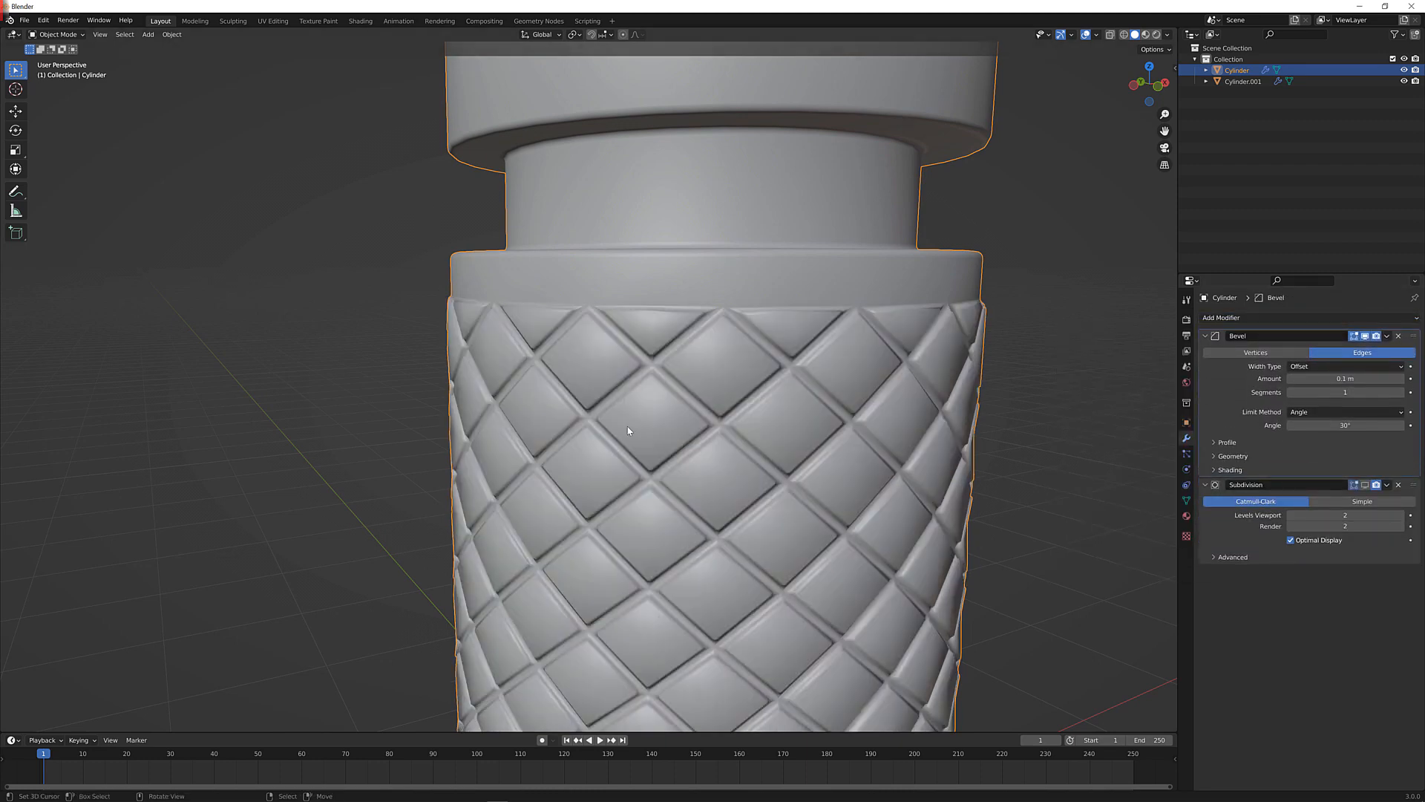
# Set the Bevel modifier's segments to 4
pyautogui.click(1401, 392)
pyautogui.click(1375, 392)
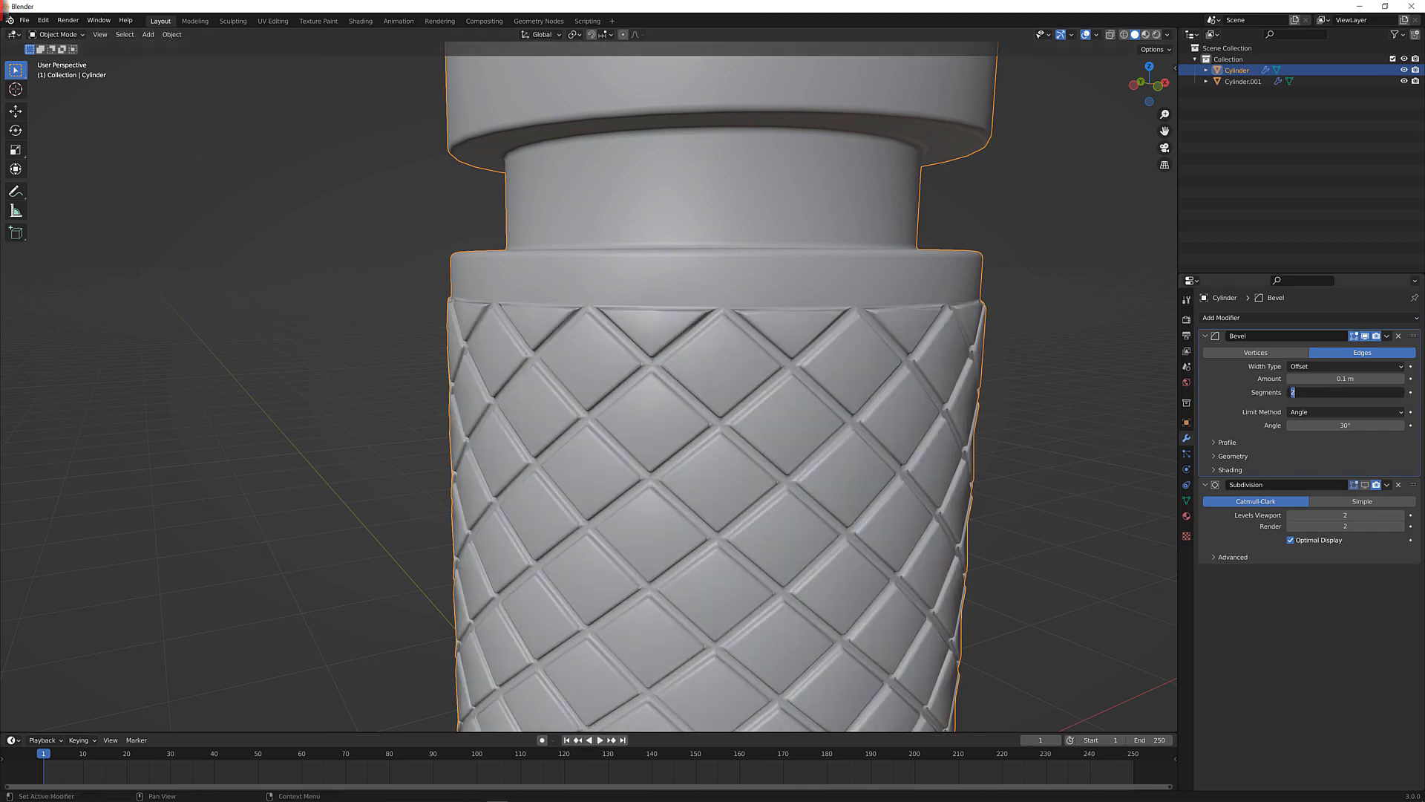
pyautogui.write('4')
pyautogui.press('Return')
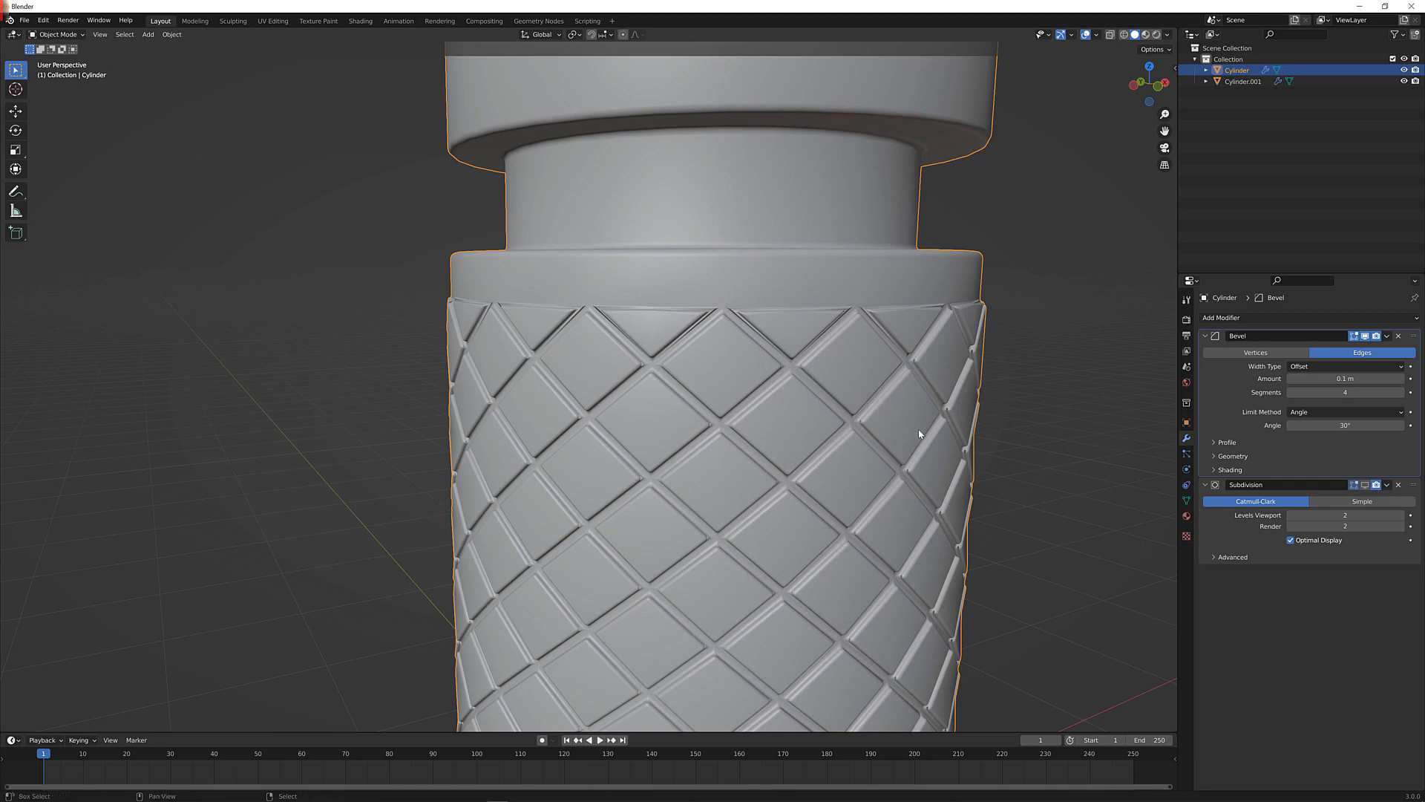
# Try Bevel amounts of 0.01 m and 0.001 m on the edges of the diamond pattern
pyautogui.moveTo(919, 434); pyautogui.dragTo(949, 381, button='middle')
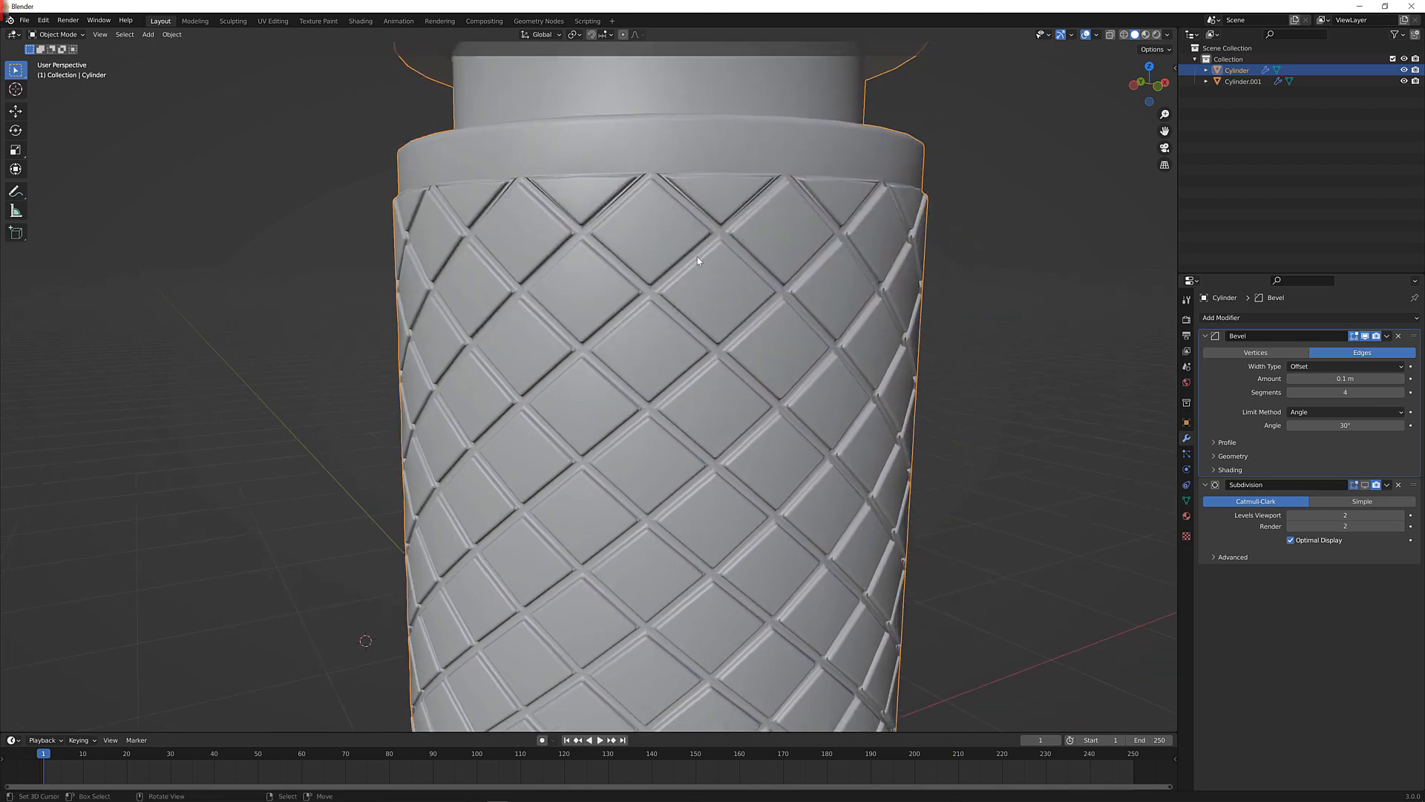
pyautogui.scroll(1, 693, 199)
pyautogui.keyDown('shift'); pyautogui.moveTo(745, 142); pyautogui.dragTo(705, 316, button='middle'); pyautogui.keyUp('shift')
pyautogui.scroll(1, 701, 302)
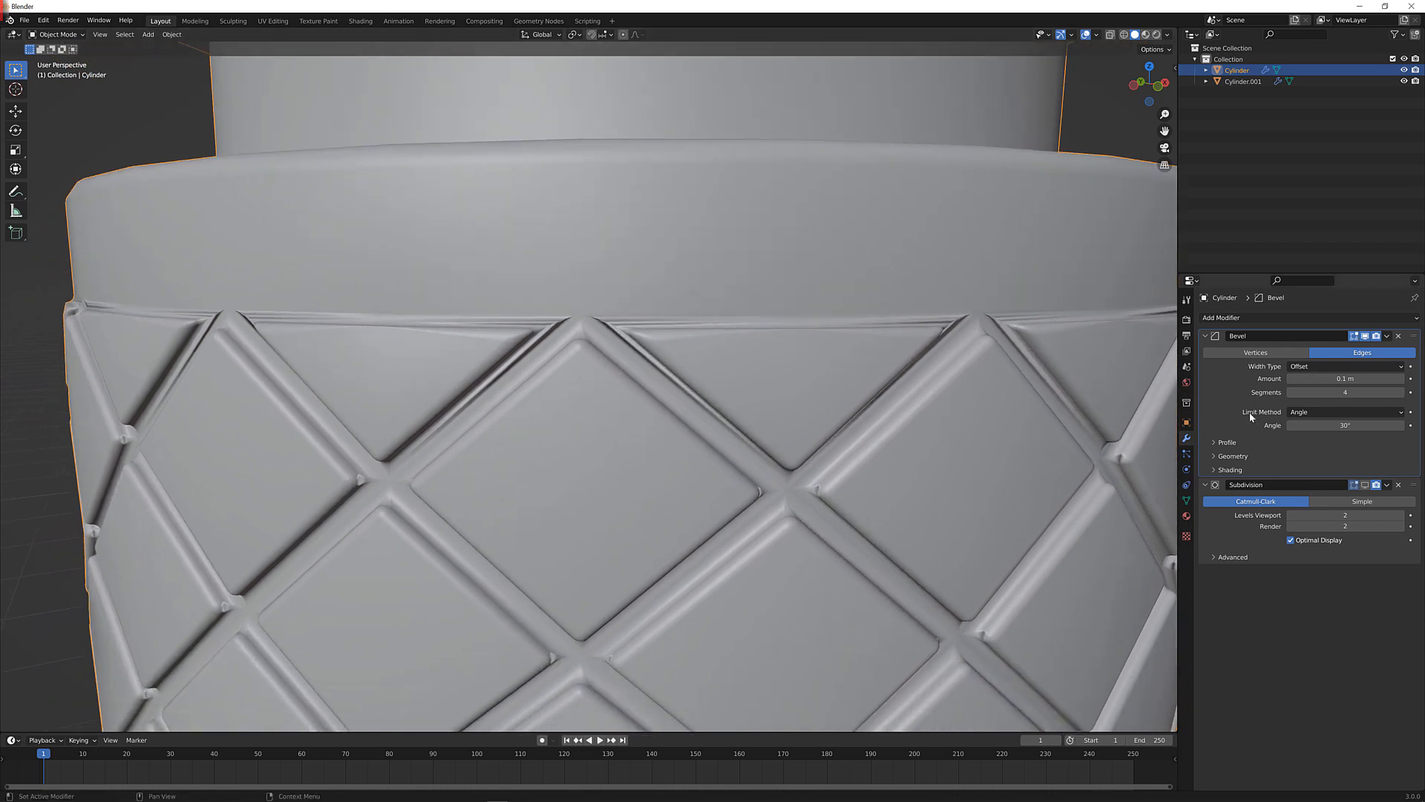
pyautogui.click(1355, 376)
pyautogui.write('0.01')
pyautogui.press('Return')
pyautogui.click(1355, 375)
pyautogui.write('.001')
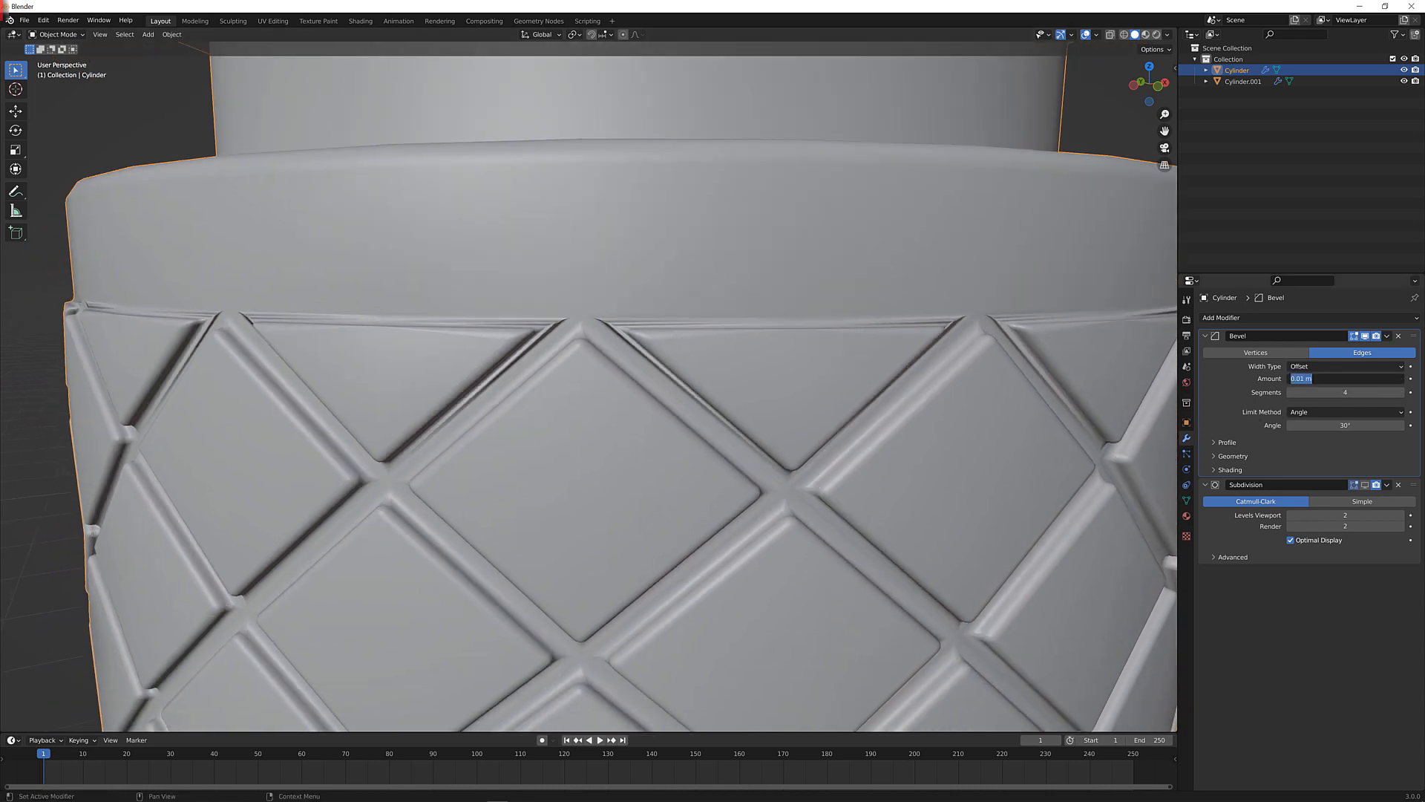
pyautogui.press('Return')
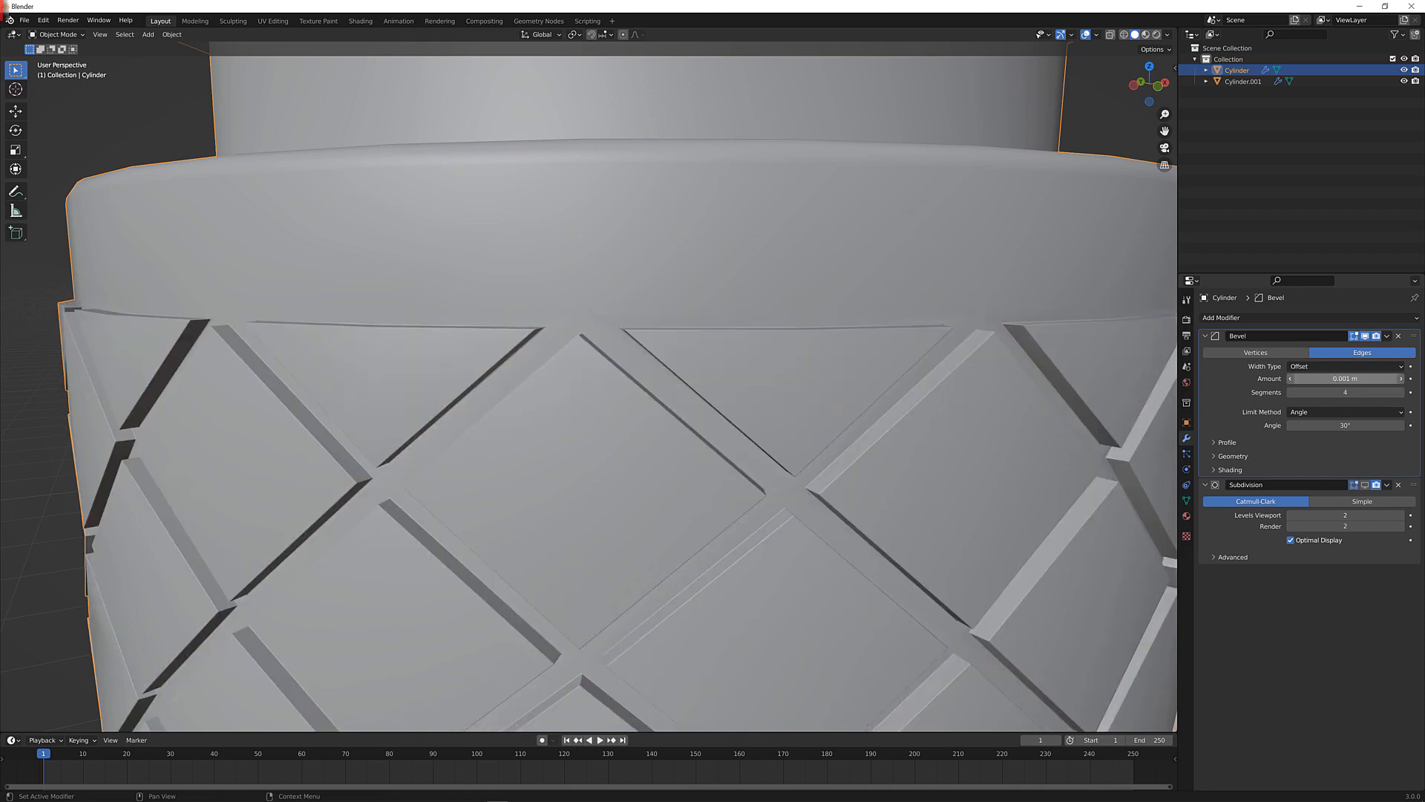
# Set the Bevel modifier's amount to 0.005 m
pyautogui.click(1351, 378)
pyautogui.write('.005')
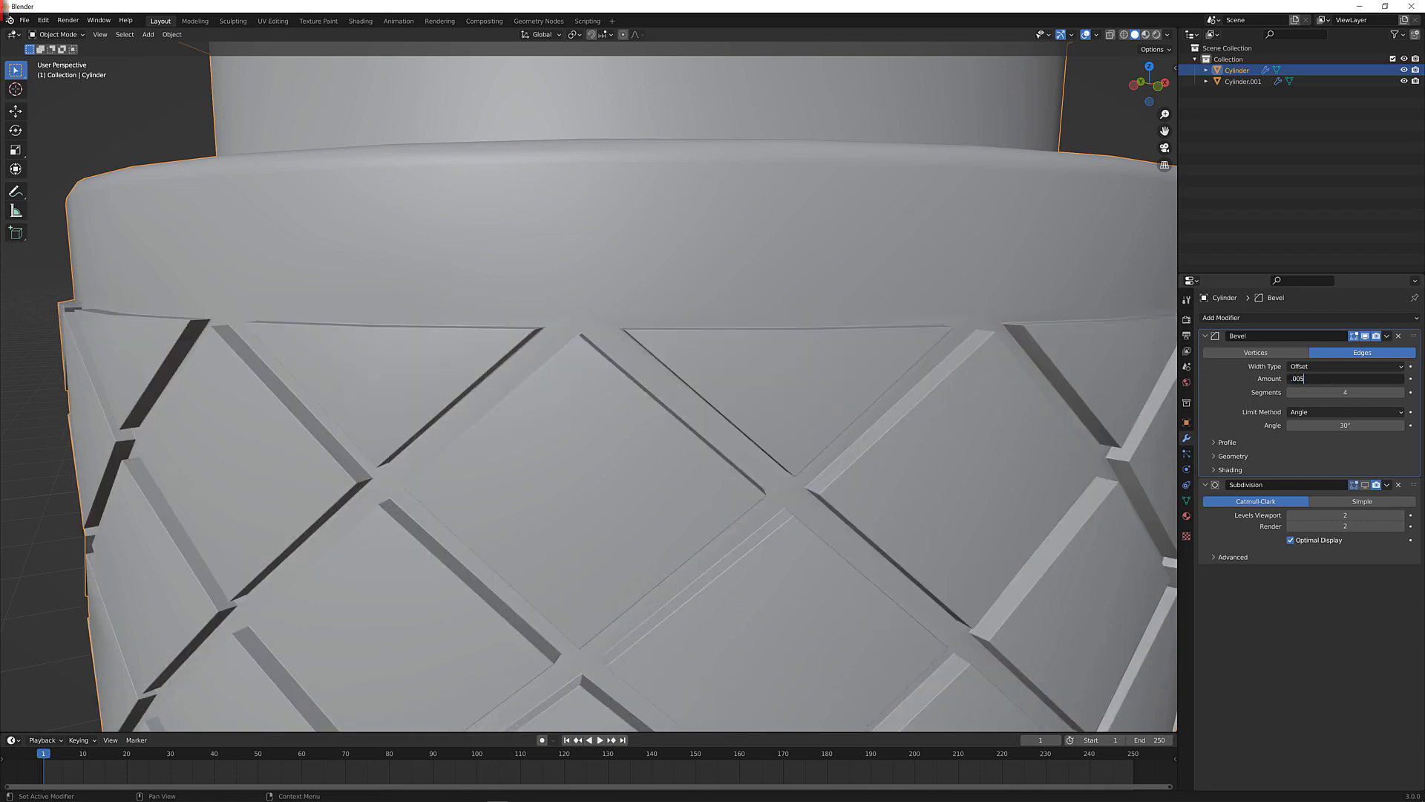
pyautogui.press('Return')
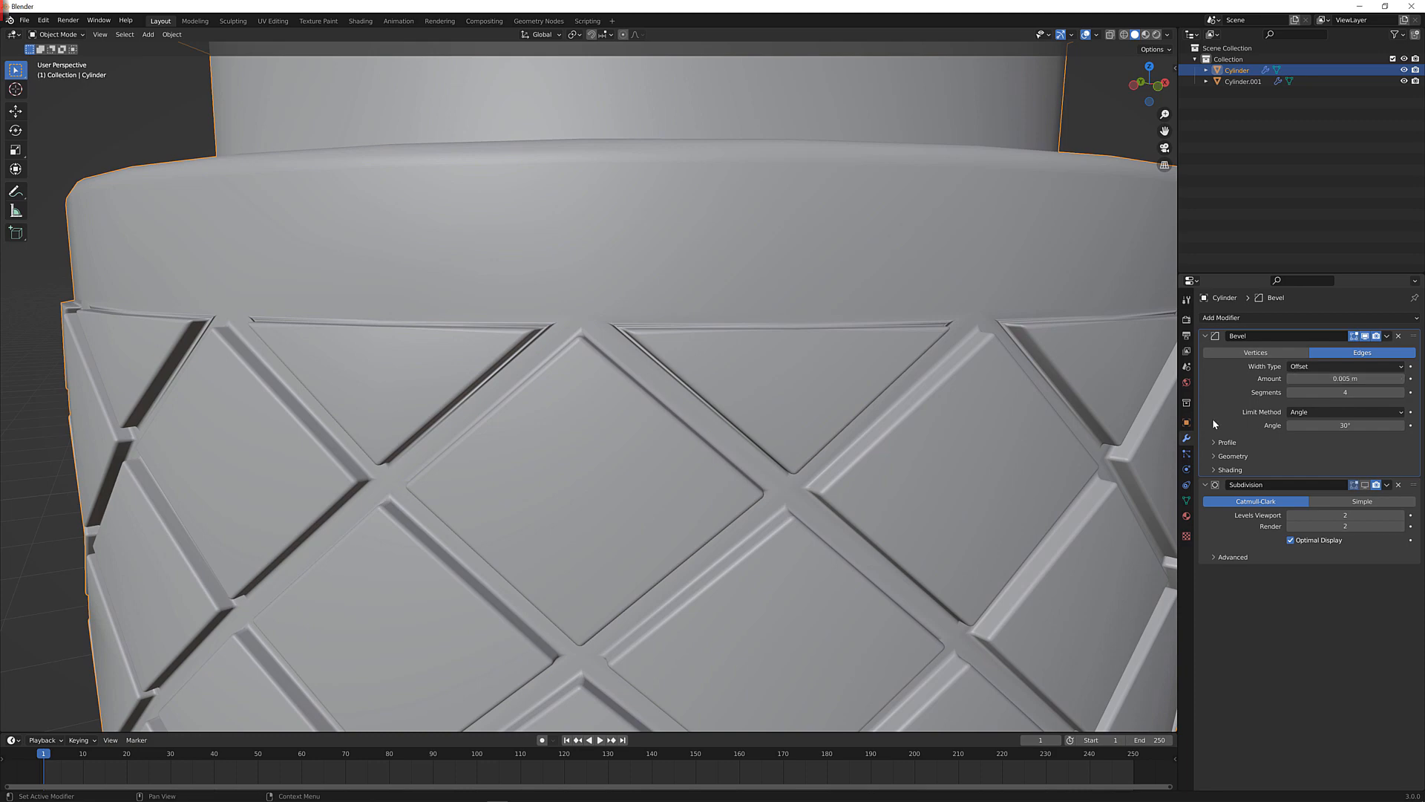
# Apply the scale of the patterned cylinder
pyautogui.moveTo(772, 414); pyautogui.dragTo(799, 425, button='middle')
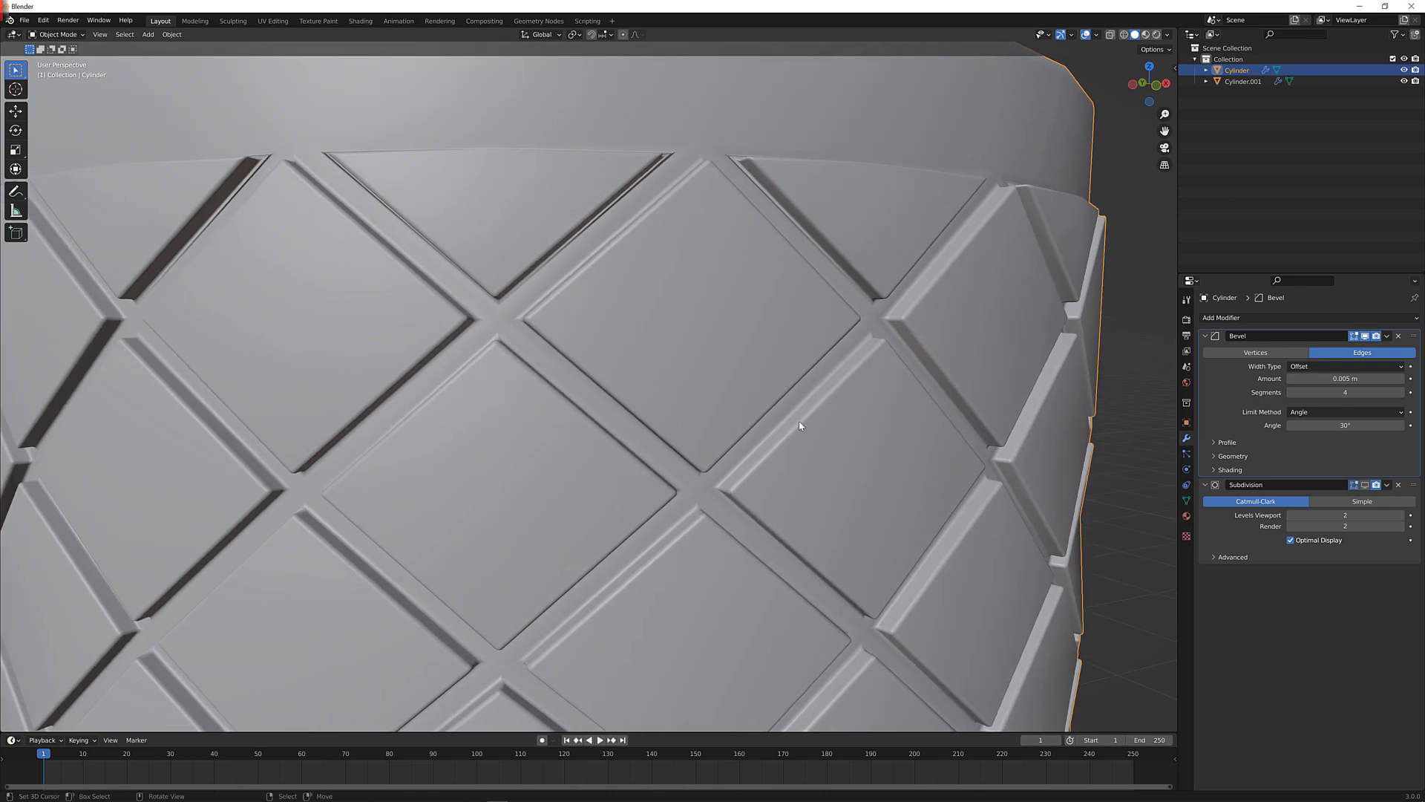
pyautogui.hotkey('ctrl', 'a')
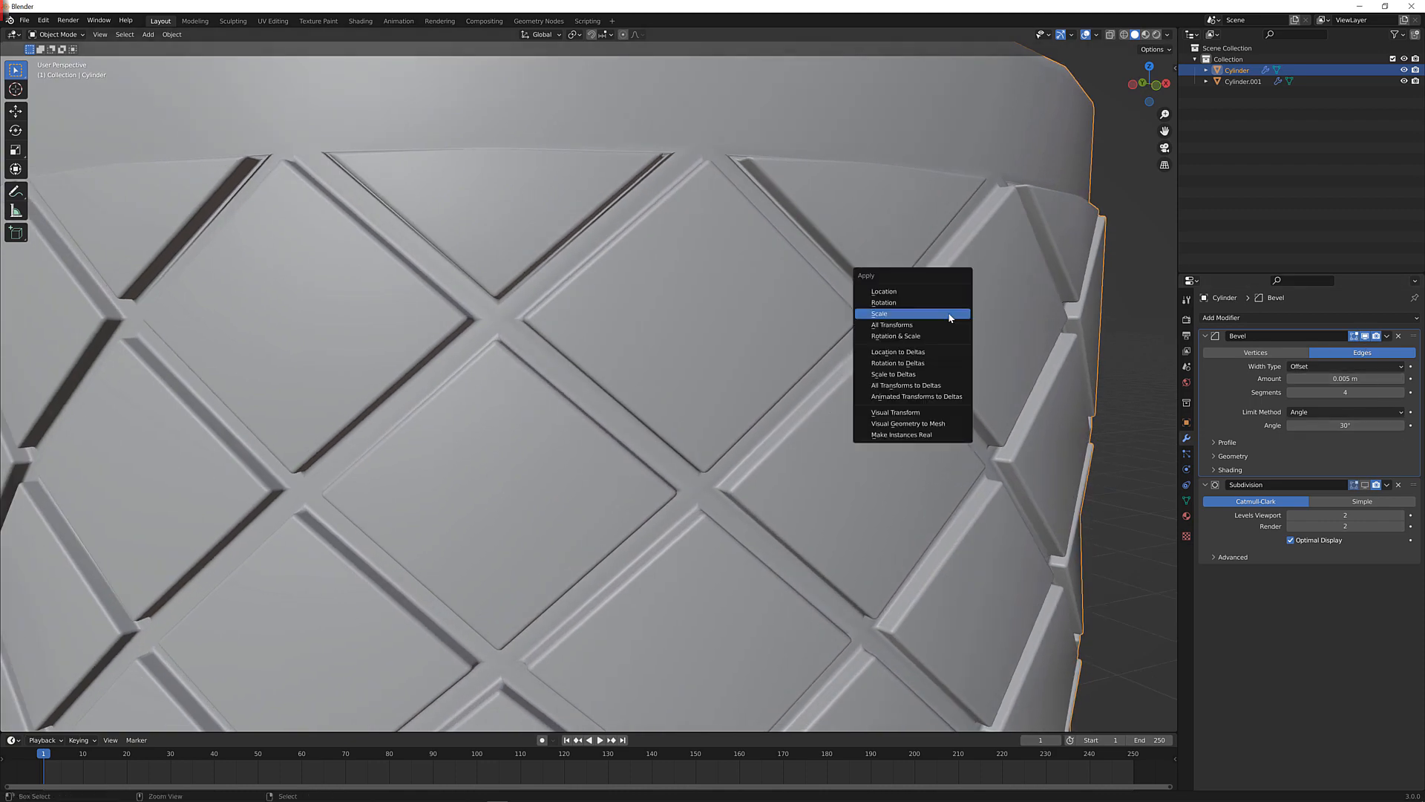
pyautogui.click(949, 319)
pyautogui.moveTo(981, 326); pyautogui.dragTo(967, 331, button='middle')
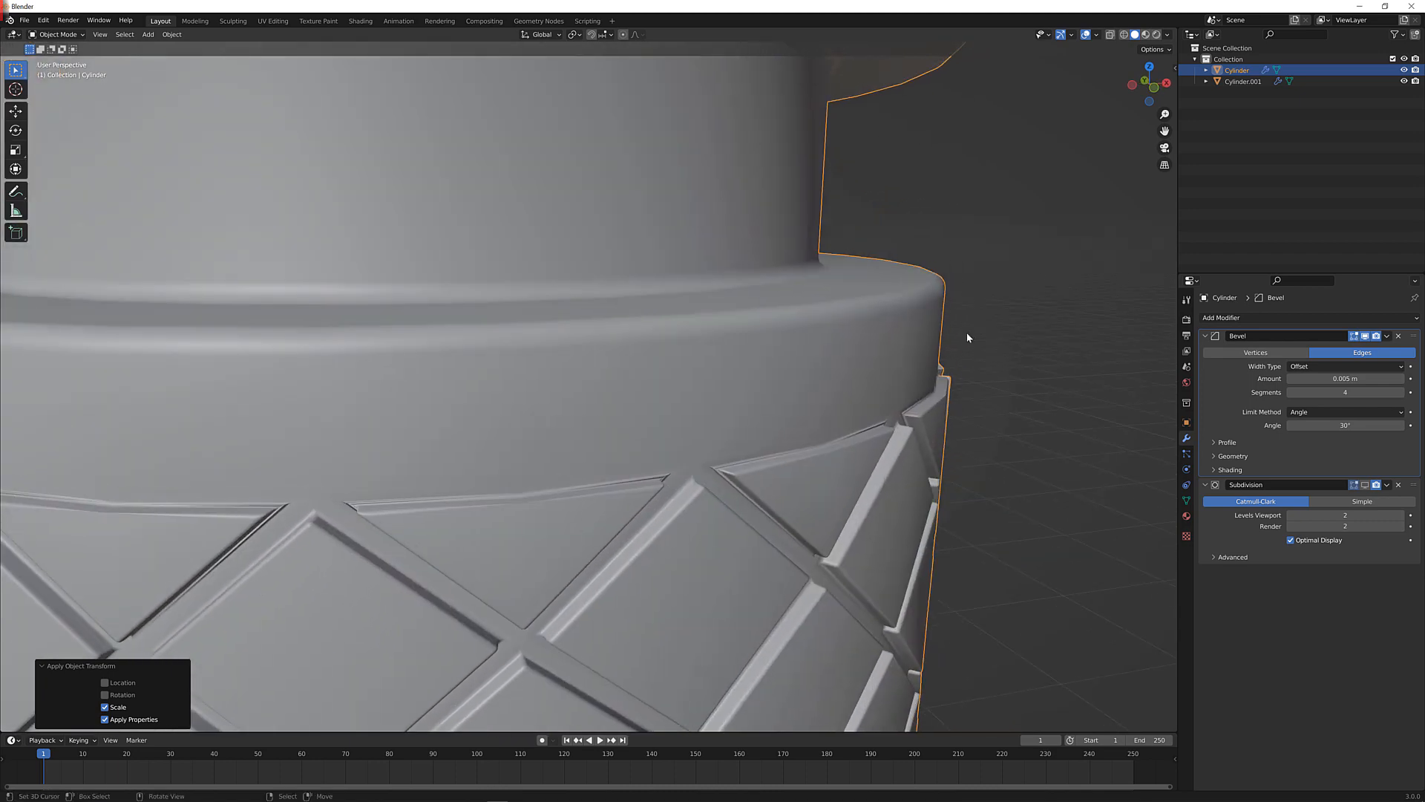
pyautogui.scroll(-8, 966, 332)
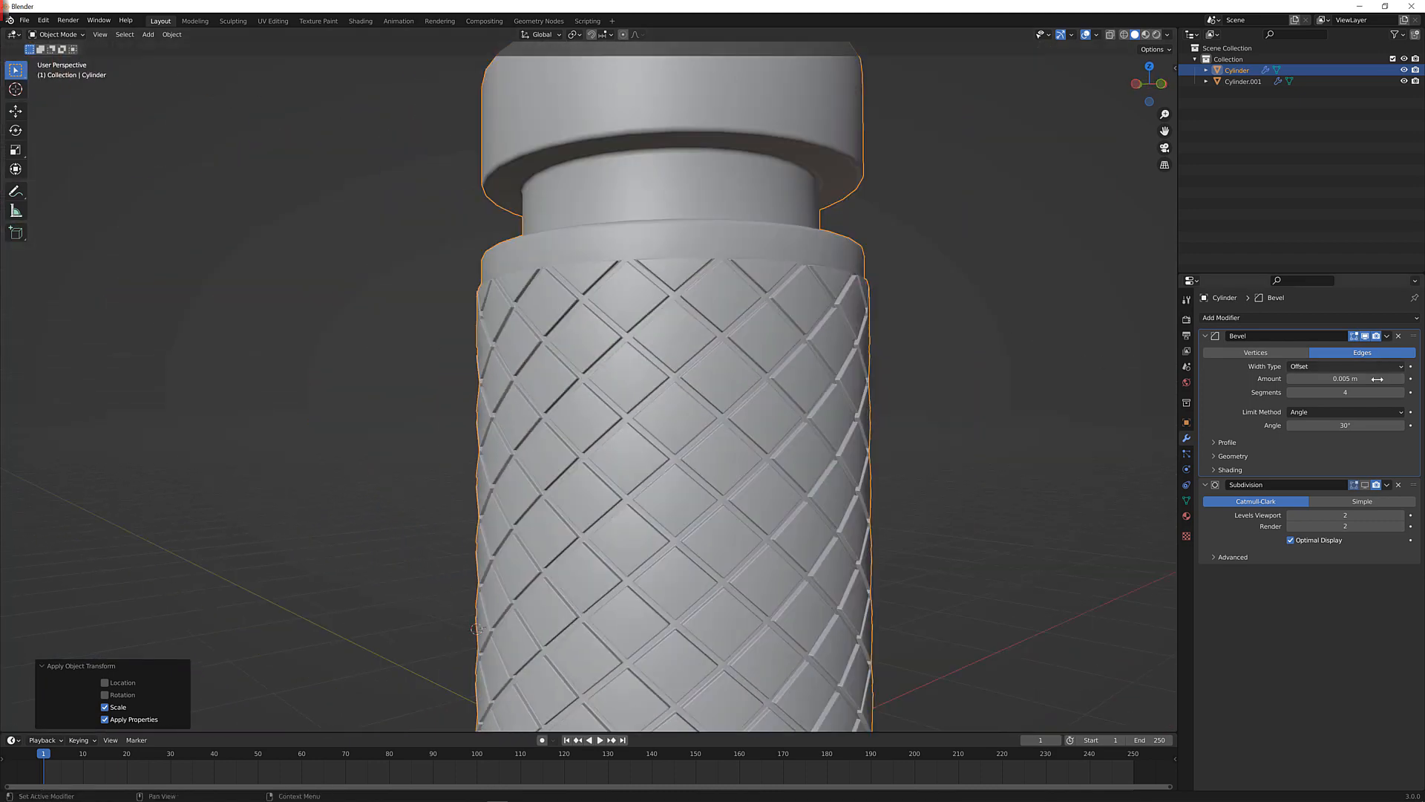
# Set the Subdivision modifier's viewport and render levels to 1, with its viewport display enabled
pyautogui.click(1291, 515)
pyautogui.click(1291, 526)
pyautogui.moveTo(768, 347)
pyautogui.mouseDown(button='middle')
pyautogui.moveTo(754, 359)
pyautogui.moveTo(775, 334)
pyautogui.mouseUp(button='middle')
pyautogui.scroll(2, 780, 324)
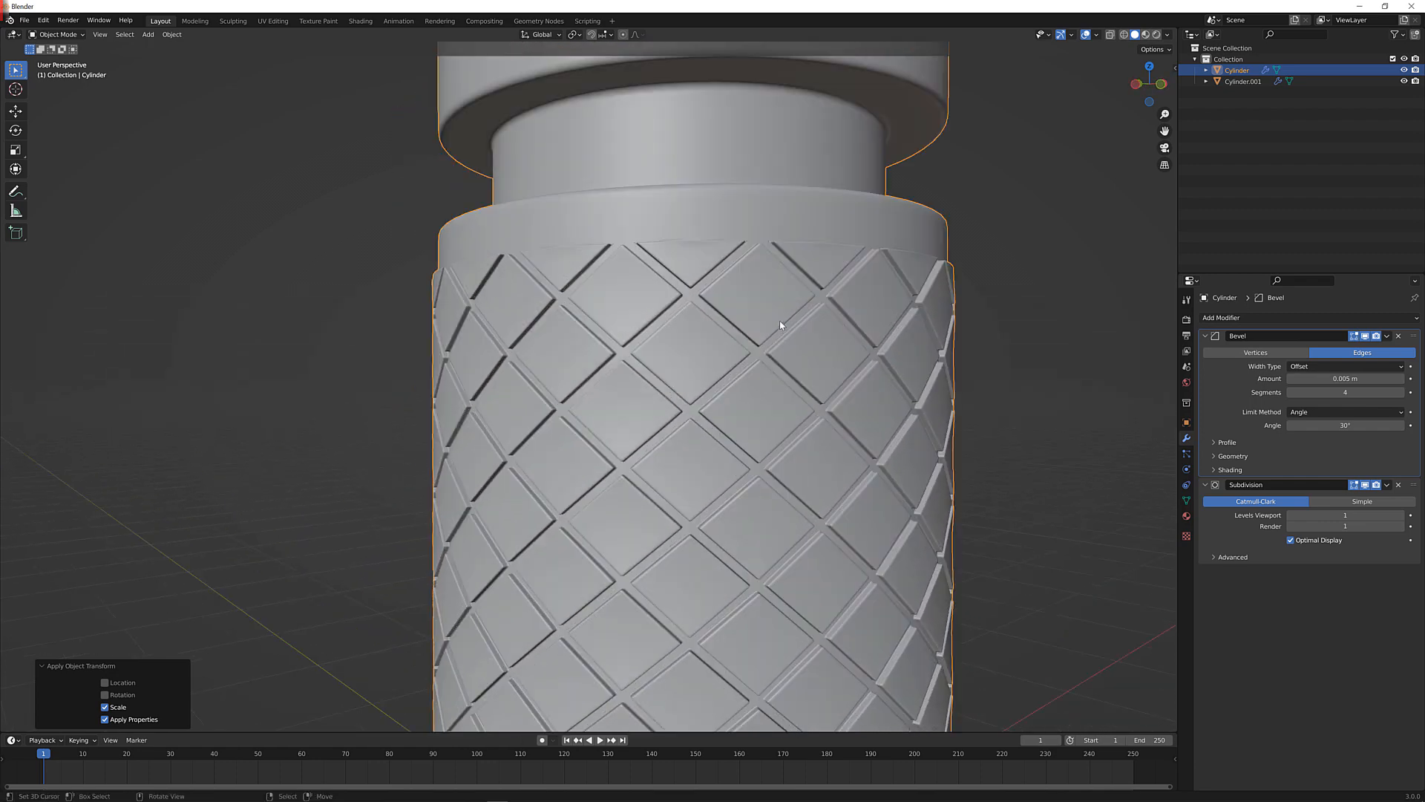
# Remove the Subdivision modifier from the patterned cylinder, keeping only the Bevel modifier
pyautogui.moveTo(822, 386); pyautogui.dragTo(823, 389, button='middle')
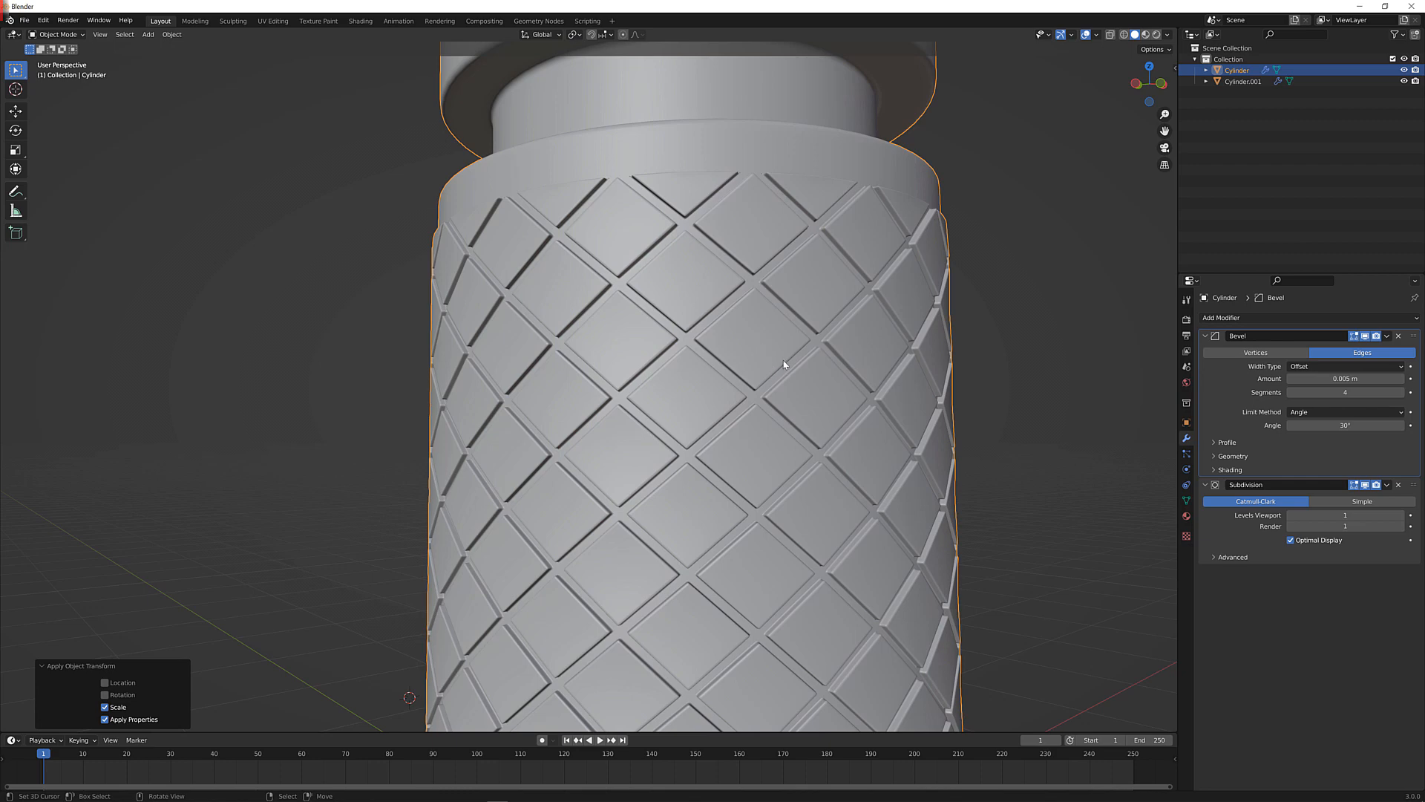
pyautogui.scroll(2, 781, 215)
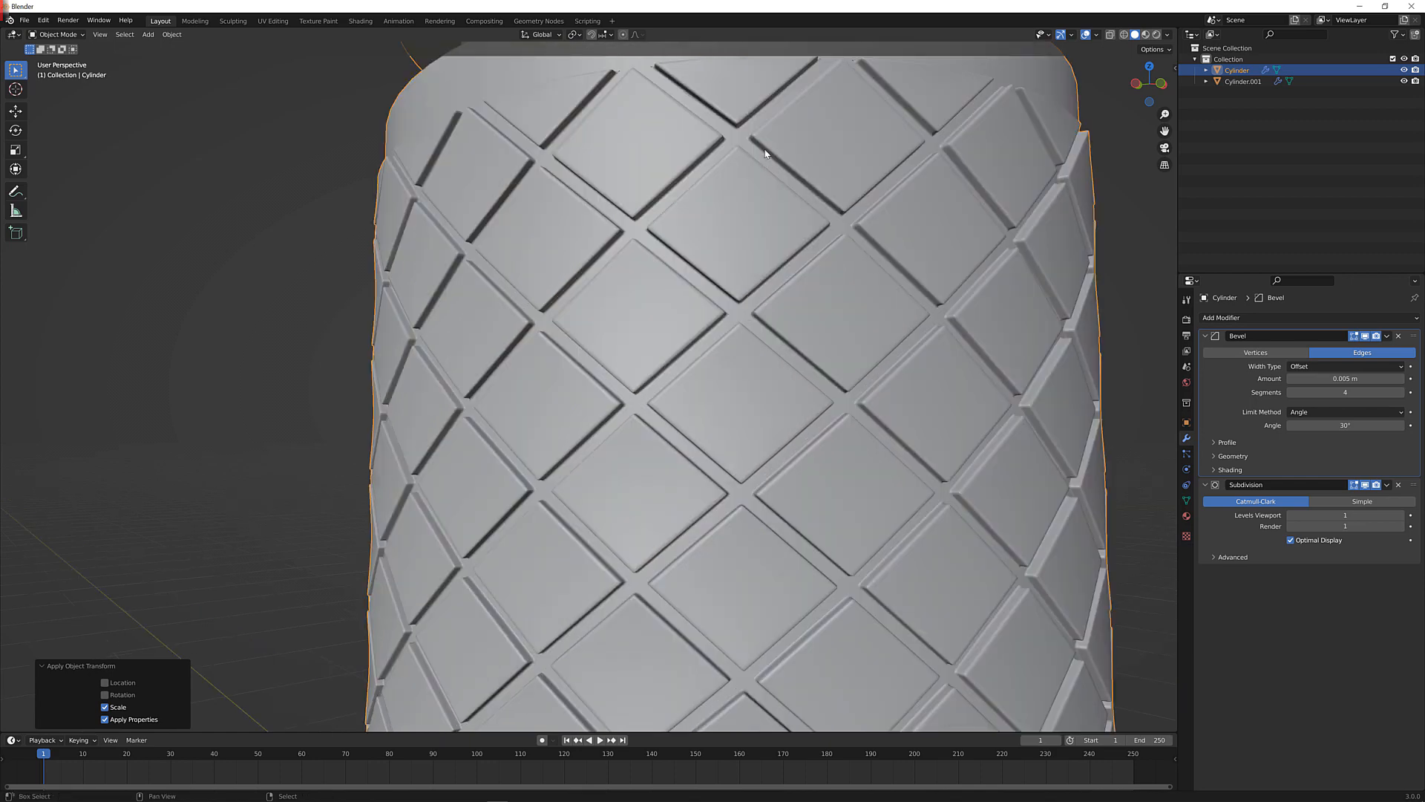
pyautogui.keyDown('shift'); pyautogui.moveTo(763, 144); pyautogui.dragTo(760, 258, button='middle'); pyautogui.keyUp('shift')
pyautogui.scroll(2, 759, 253)
pyautogui.scroll(3, 759, 257)
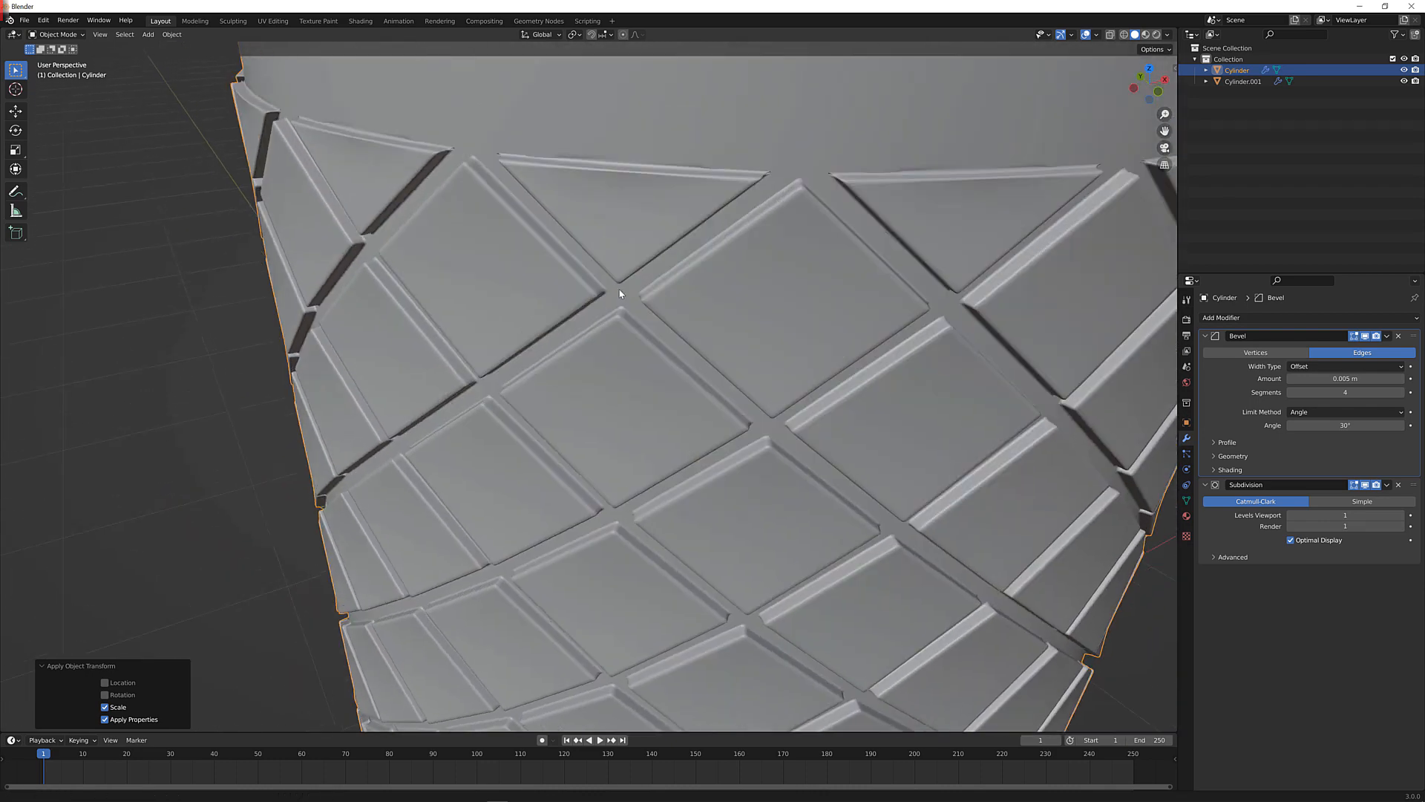
pyautogui.keyDown('shift'); pyautogui.moveTo(620, 245); pyautogui.dragTo(621, 309, button='middle'); pyautogui.keyUp('shift')
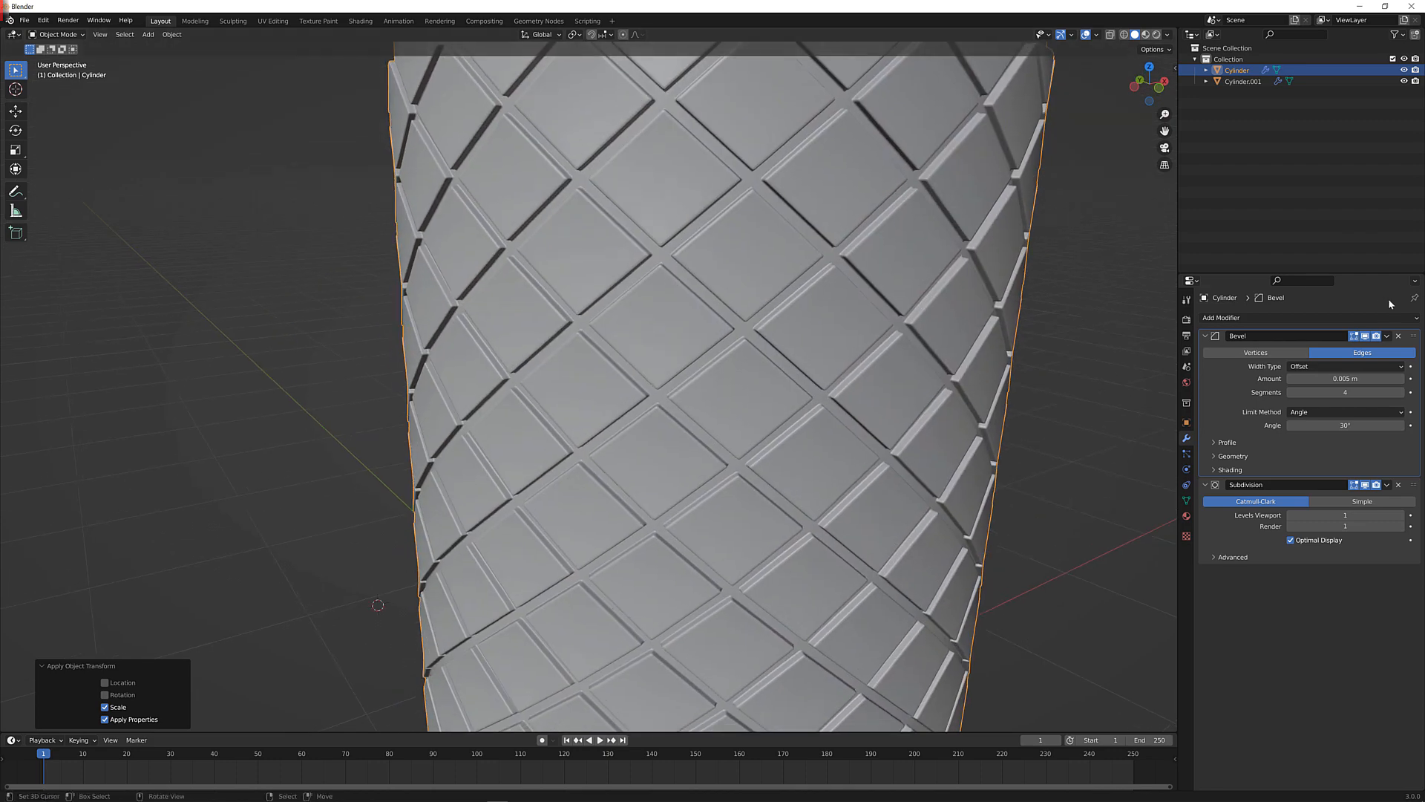
pyautogui.click(1399, 484)
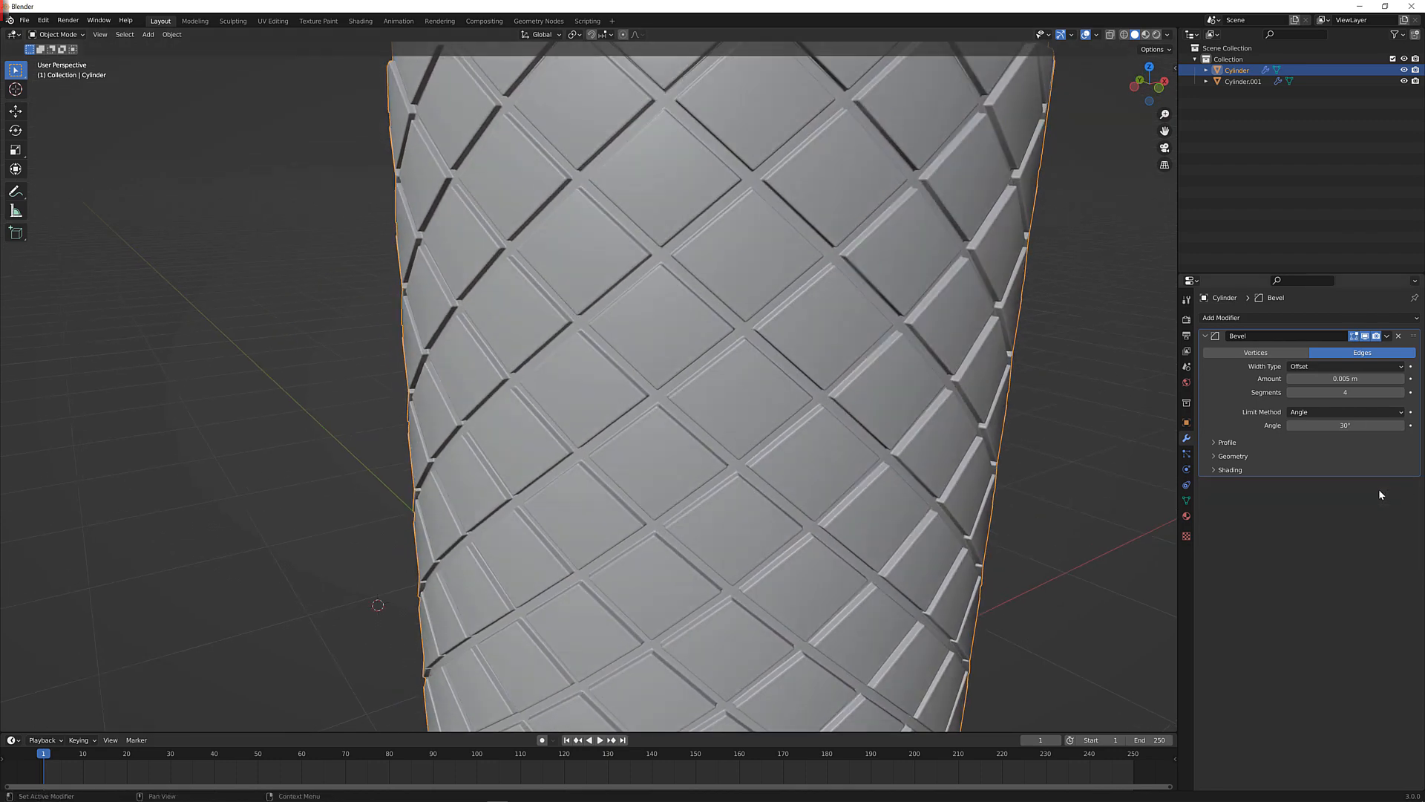
pyautogui.scroll(-6, 915, 289)
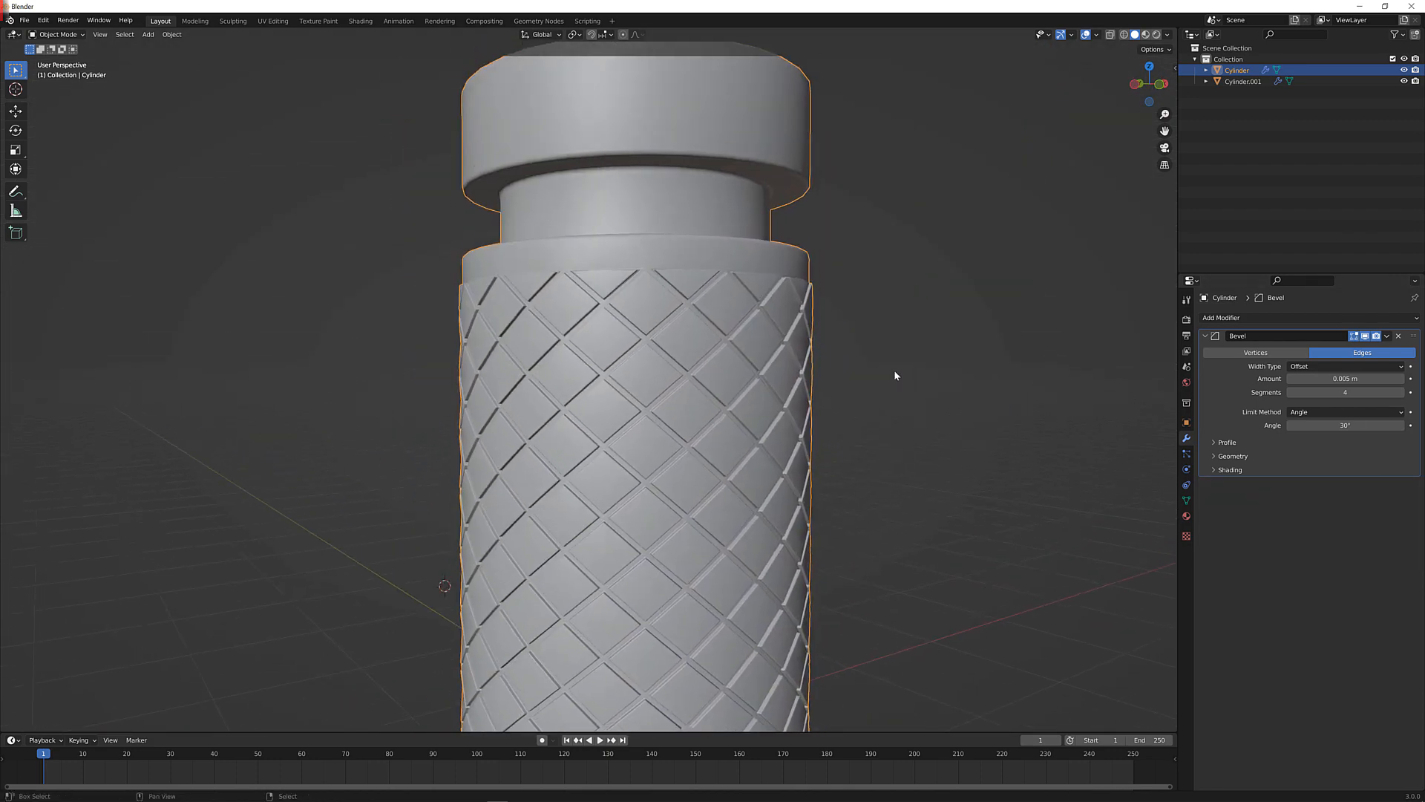
# Enable Auto Smooth for the patterned cylinder's mesh normals
pyautogui.scroll(2, 895, 375)
pyautogui.moveTo(741, 299); pyautogui.dragTo(755, 307, button='middle')
pyautogui.keyDown('shift'); pyautogui.moveTo(969, 349); pyautogui.dragTo(892, 276, button='middle'); pyautogui.keyUp('shift')
pyautogui.click(1186, 501)
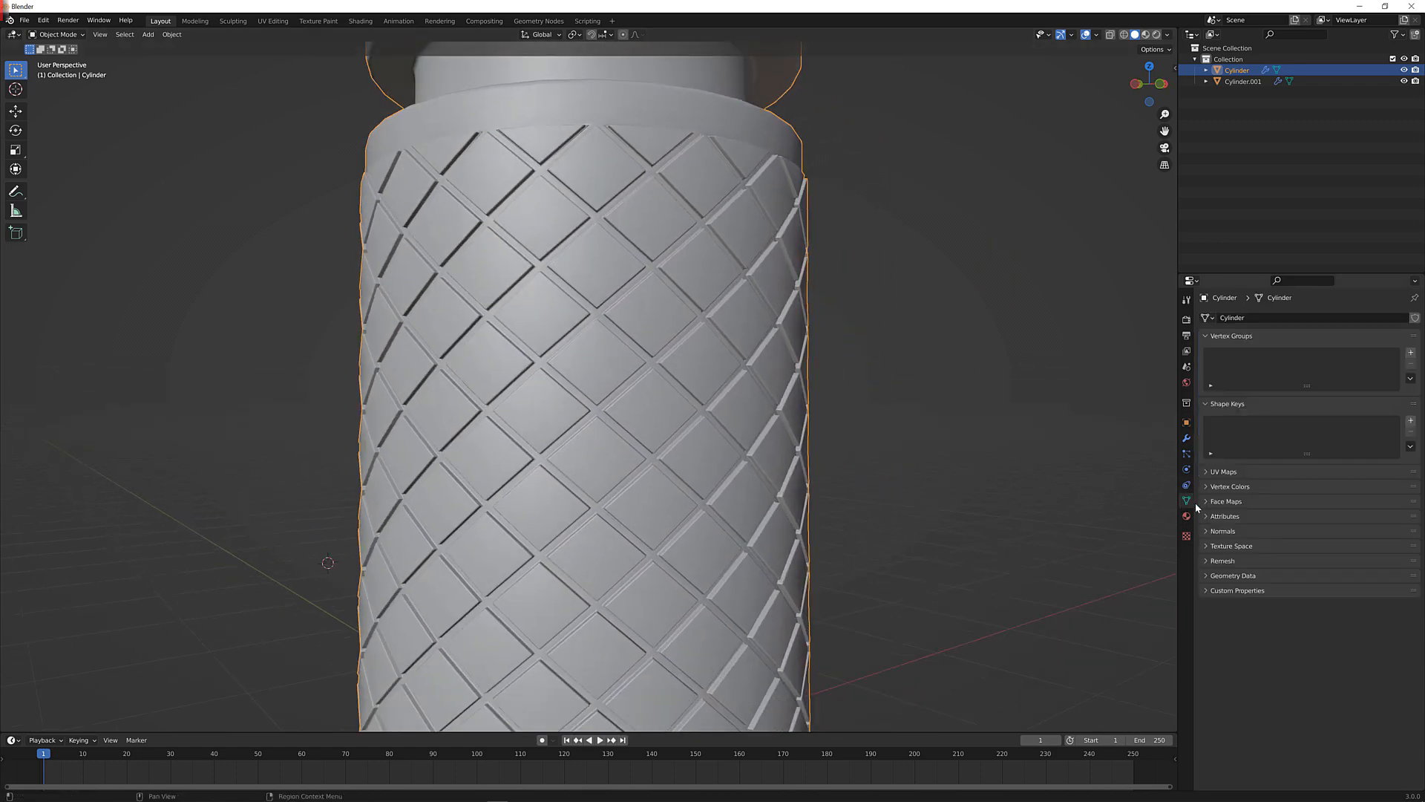
pyautogui.click(1217, 530)
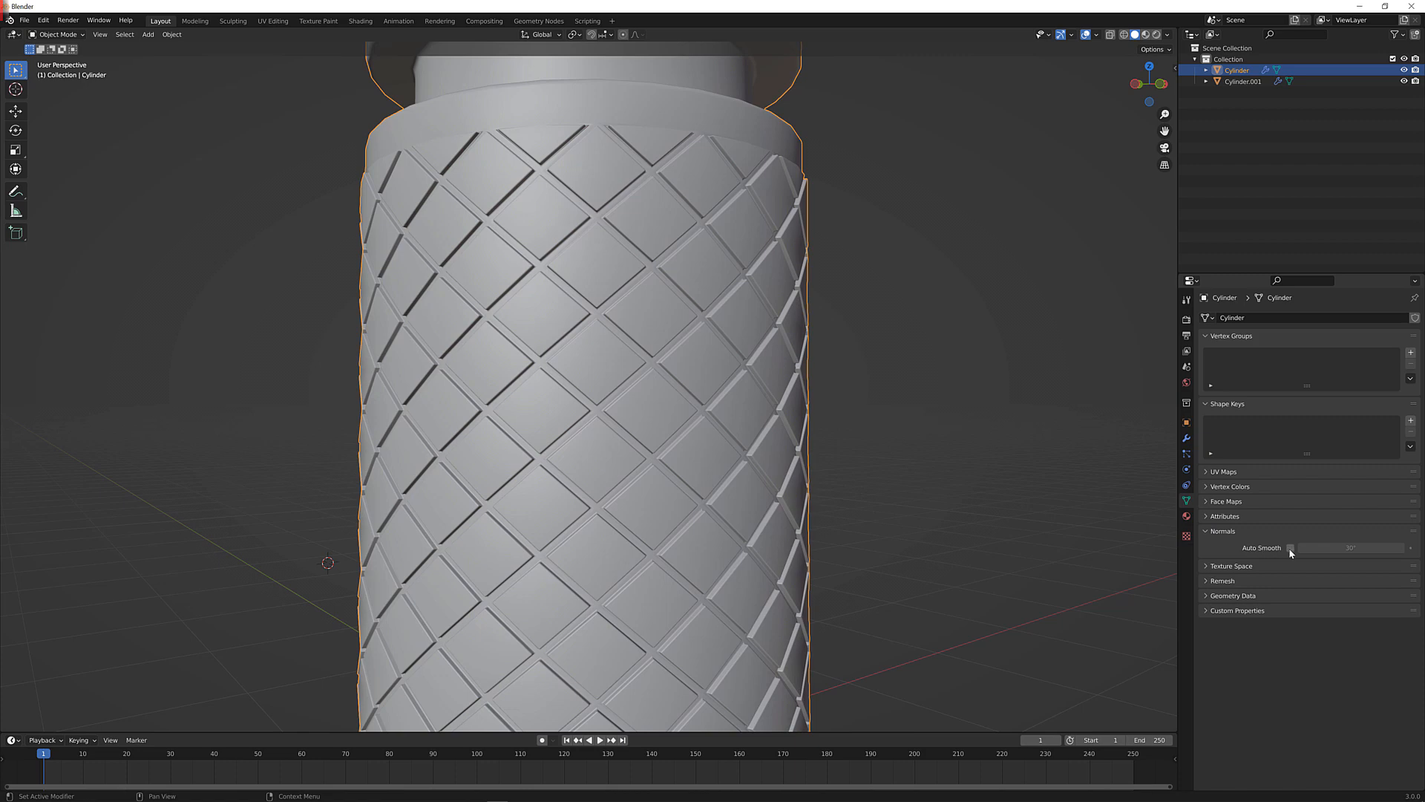
pyautogui.click(1290, 548)
pyautogui.click(1223, 530)
# Add a Weighted Normal modifier to the patterned cylinder after its Bevel modifier
pyautogui.click(1186, 438)
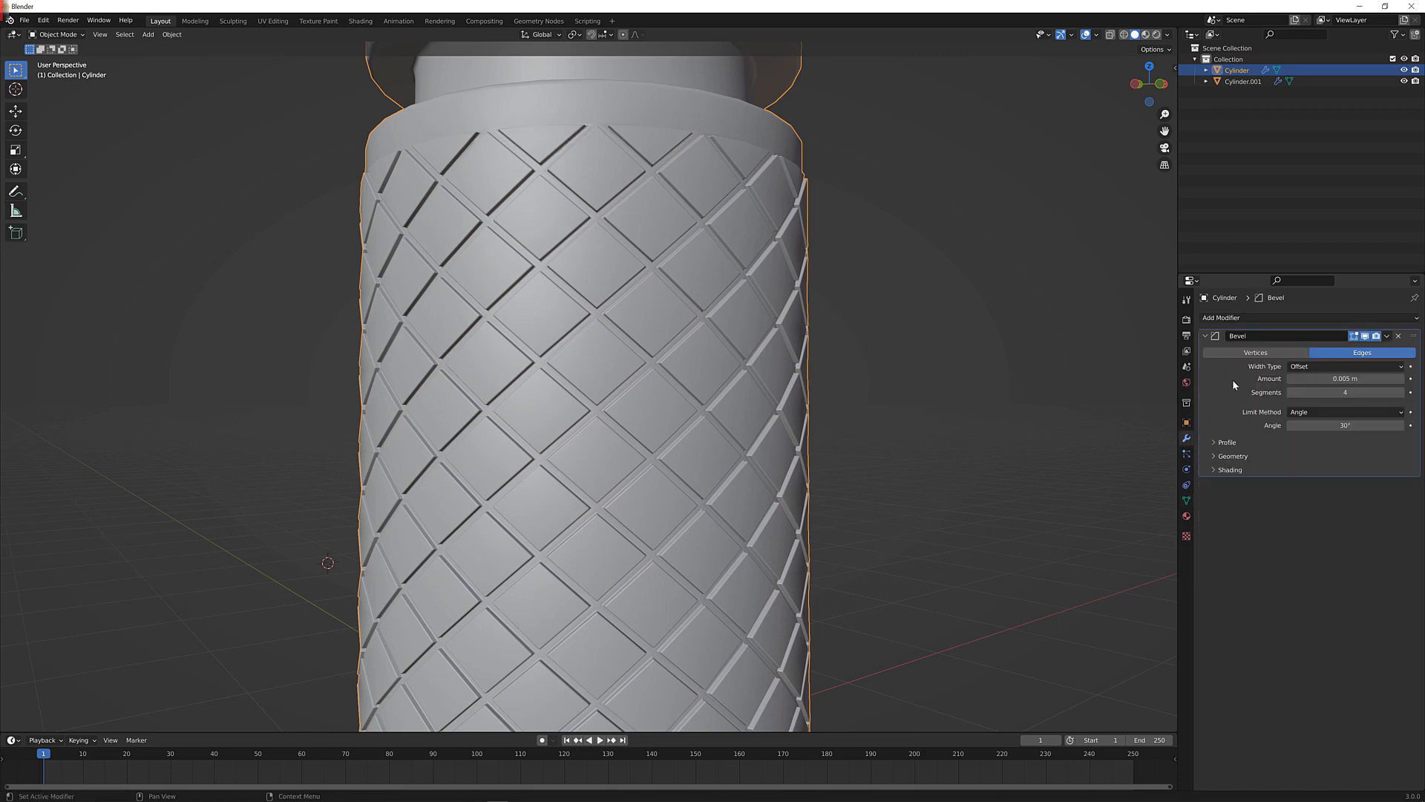
pyautogui.click(1262, 316)
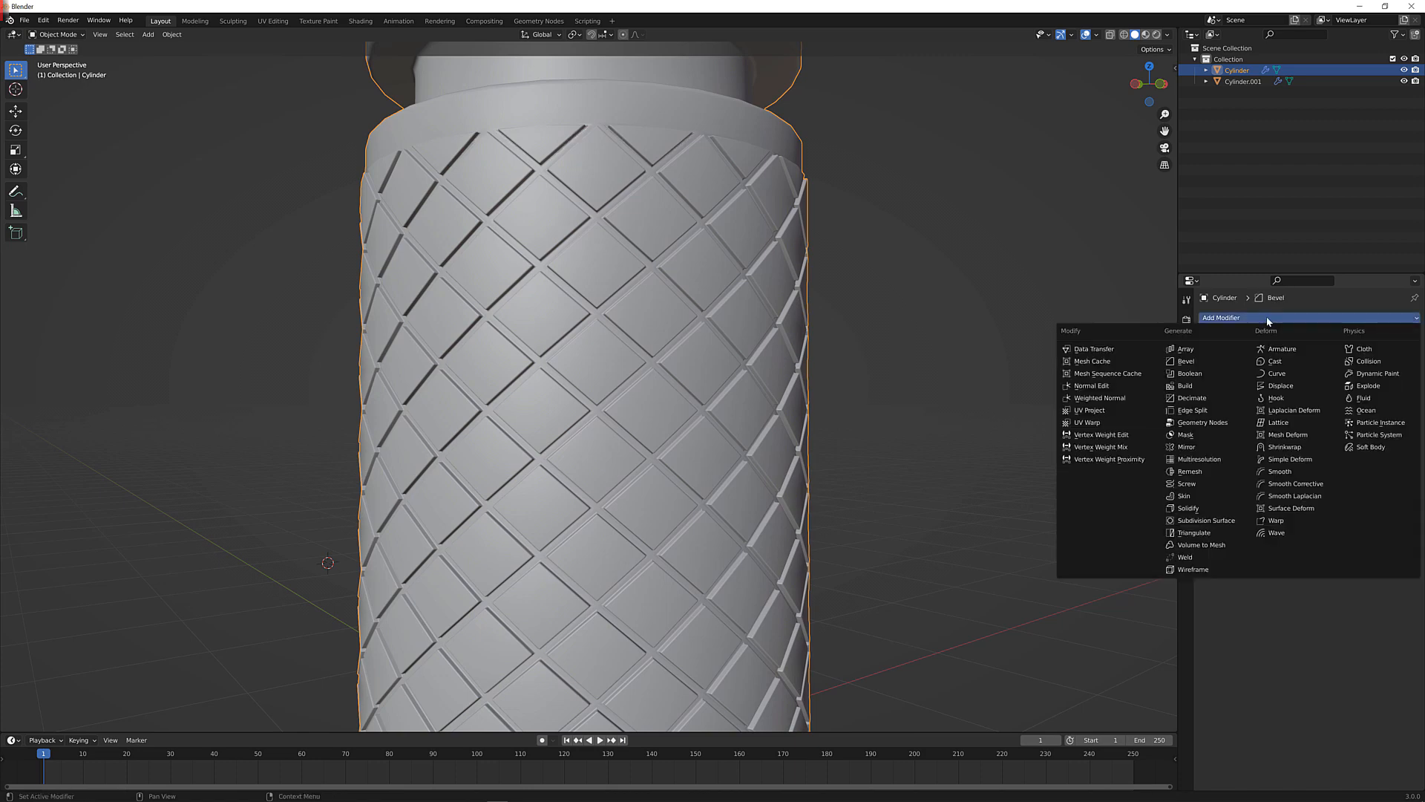
pyautogui.click(1091, 400)
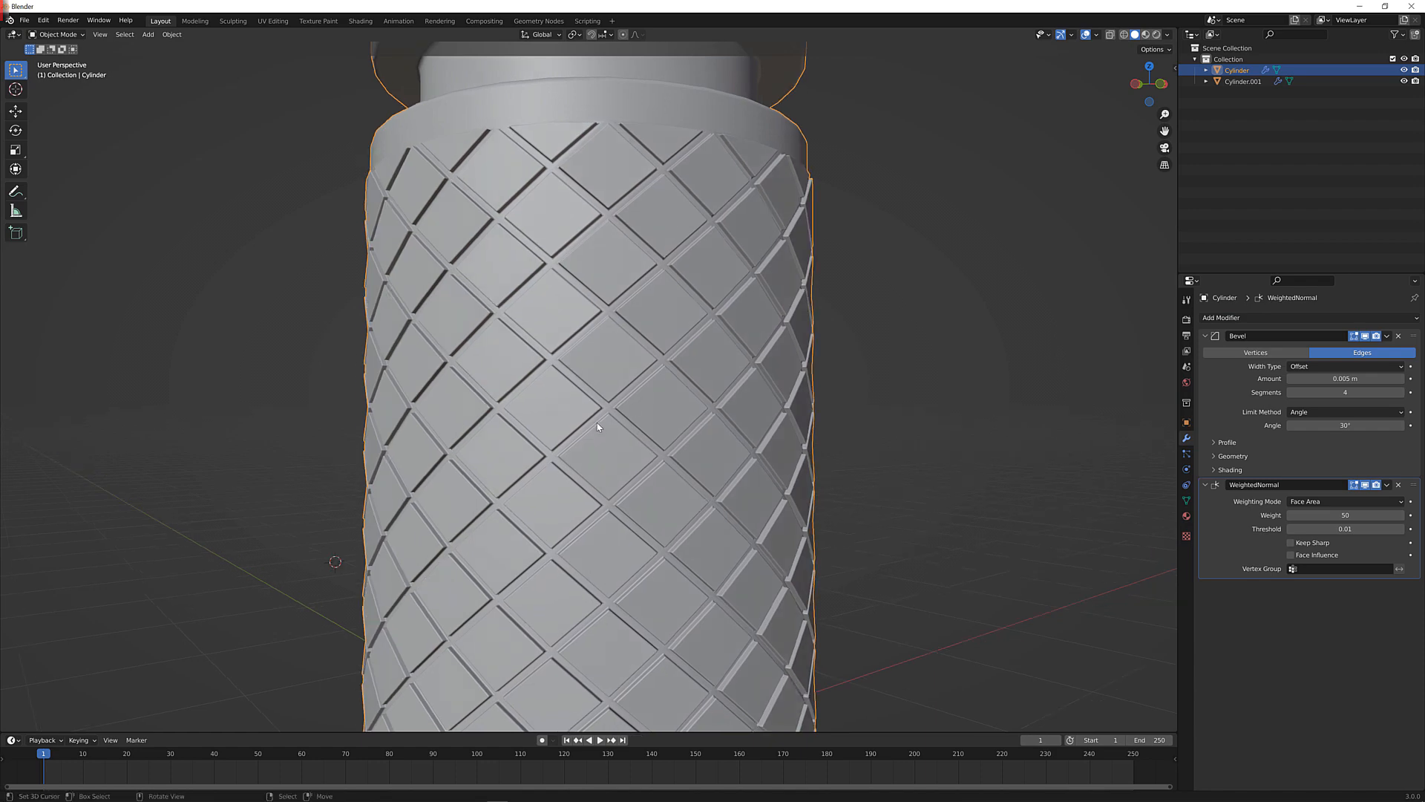
# Examine the patterned grip's shading and bevels at full length and close up from the front
pyautogui.click(925, 327)
pyautogui.scroll(-8, 925, 327)
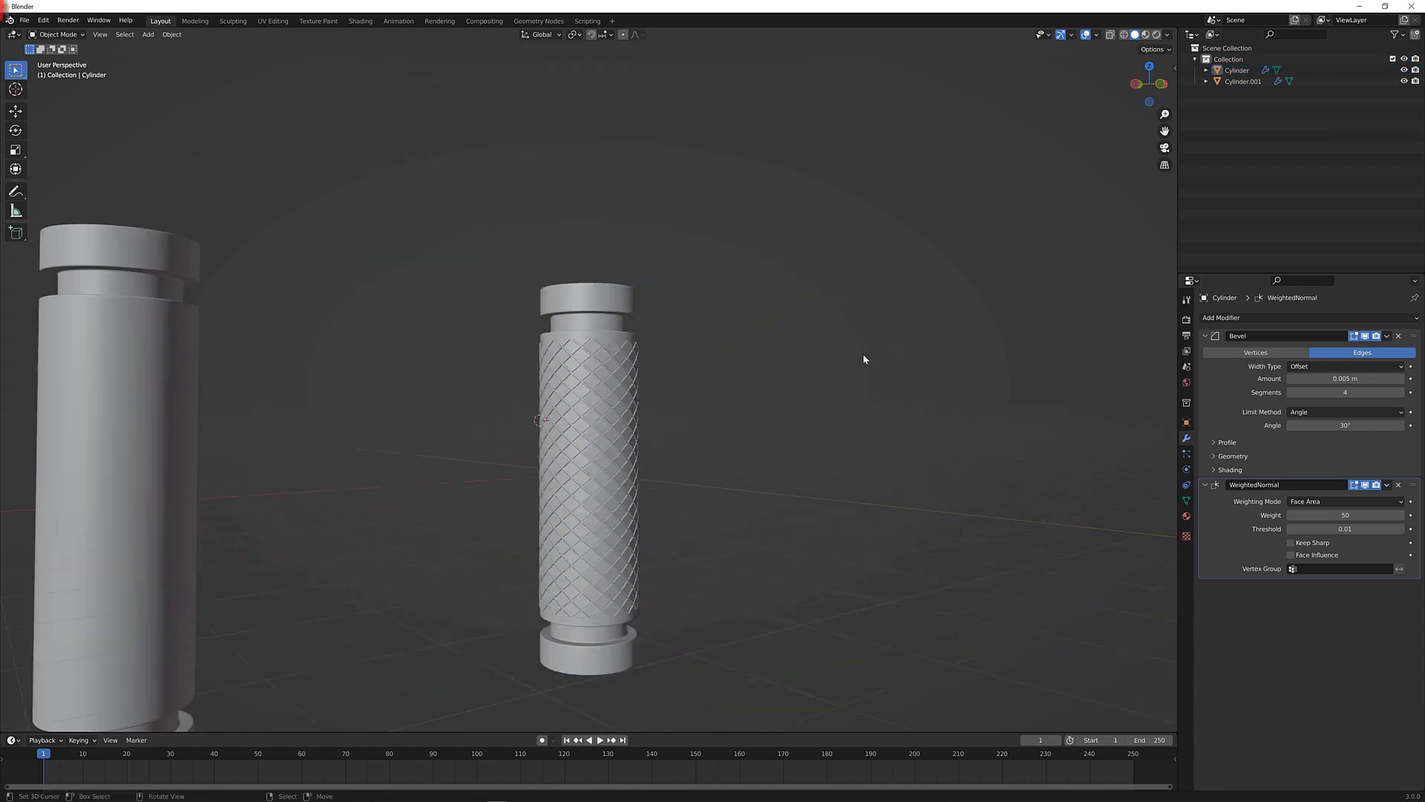
pyautogui.scroll(1, 776, 341)
pyautogui.press('KP_1')
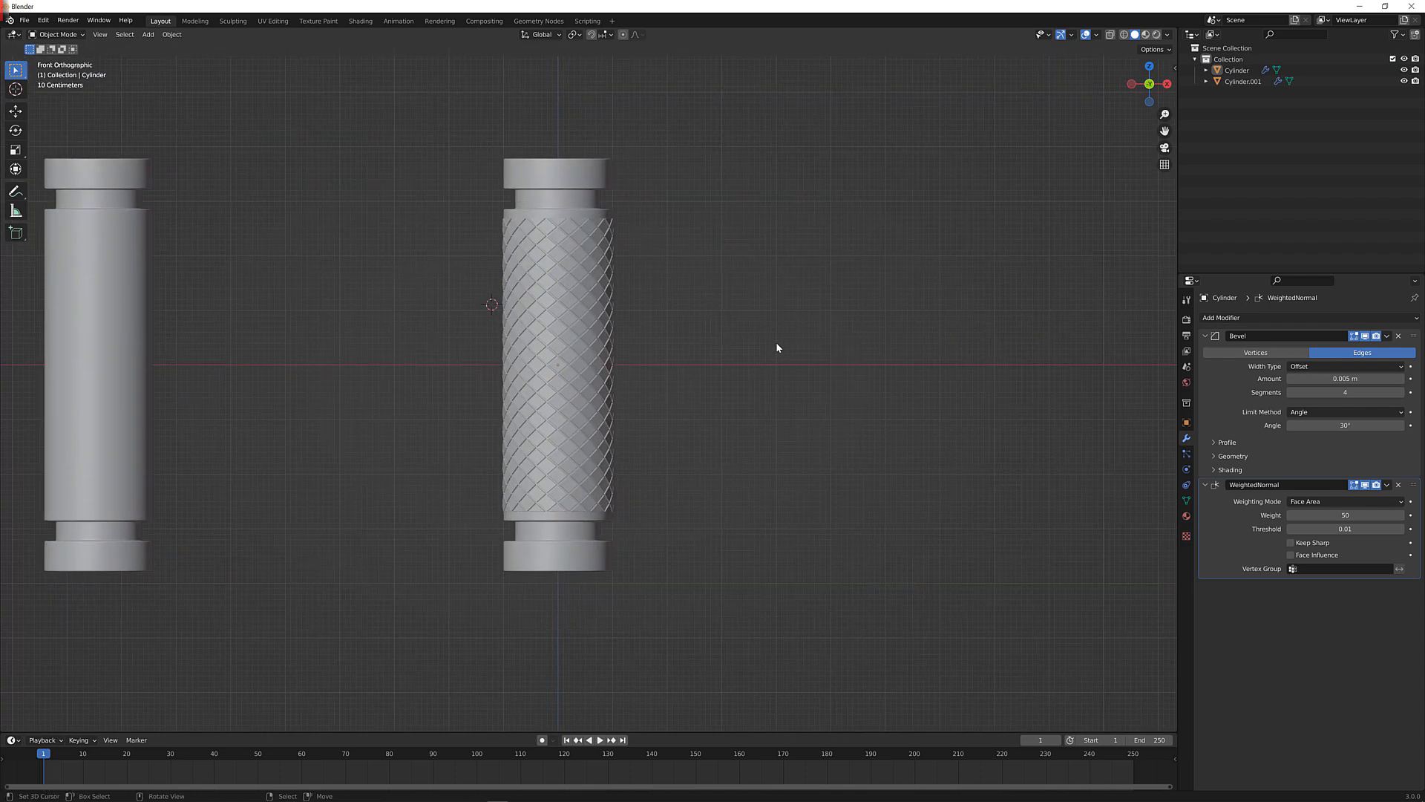
pyautogui.scroll(2, 572, 351)
pyautogui.click(572, 350)
pyautogui.scroll(-1, 573, 349)
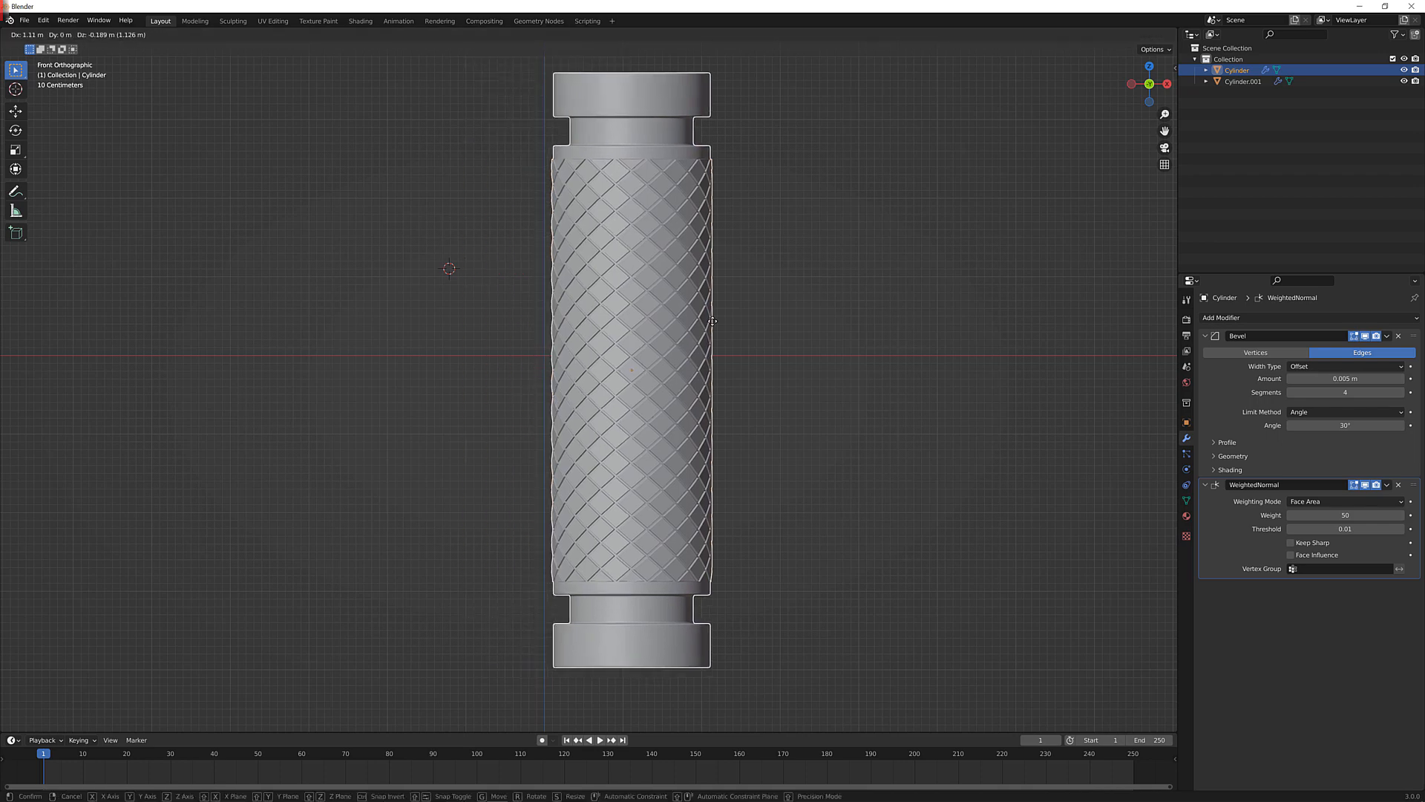
pyautogui.scroll(2, 653, 352)
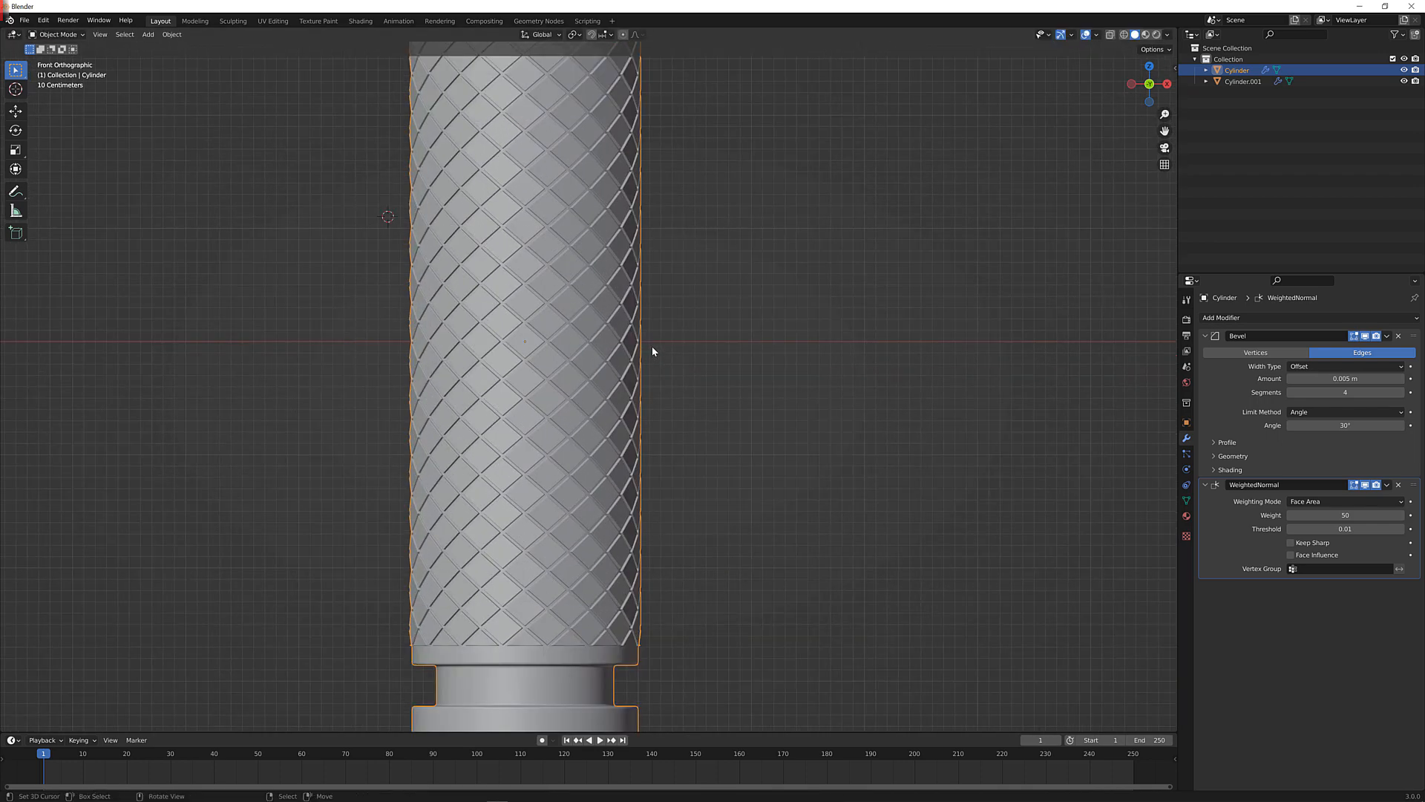
pyautogui.scroll(-1, 651, 346)
pyautogui.keyDown('shift'); pyautogui.moveTo(652, 346); pyautogui.dragTo(719, 361, button='middle'); pyautogui.keyUp('shift')
pyautogui.scroll(-1, 708, 421)
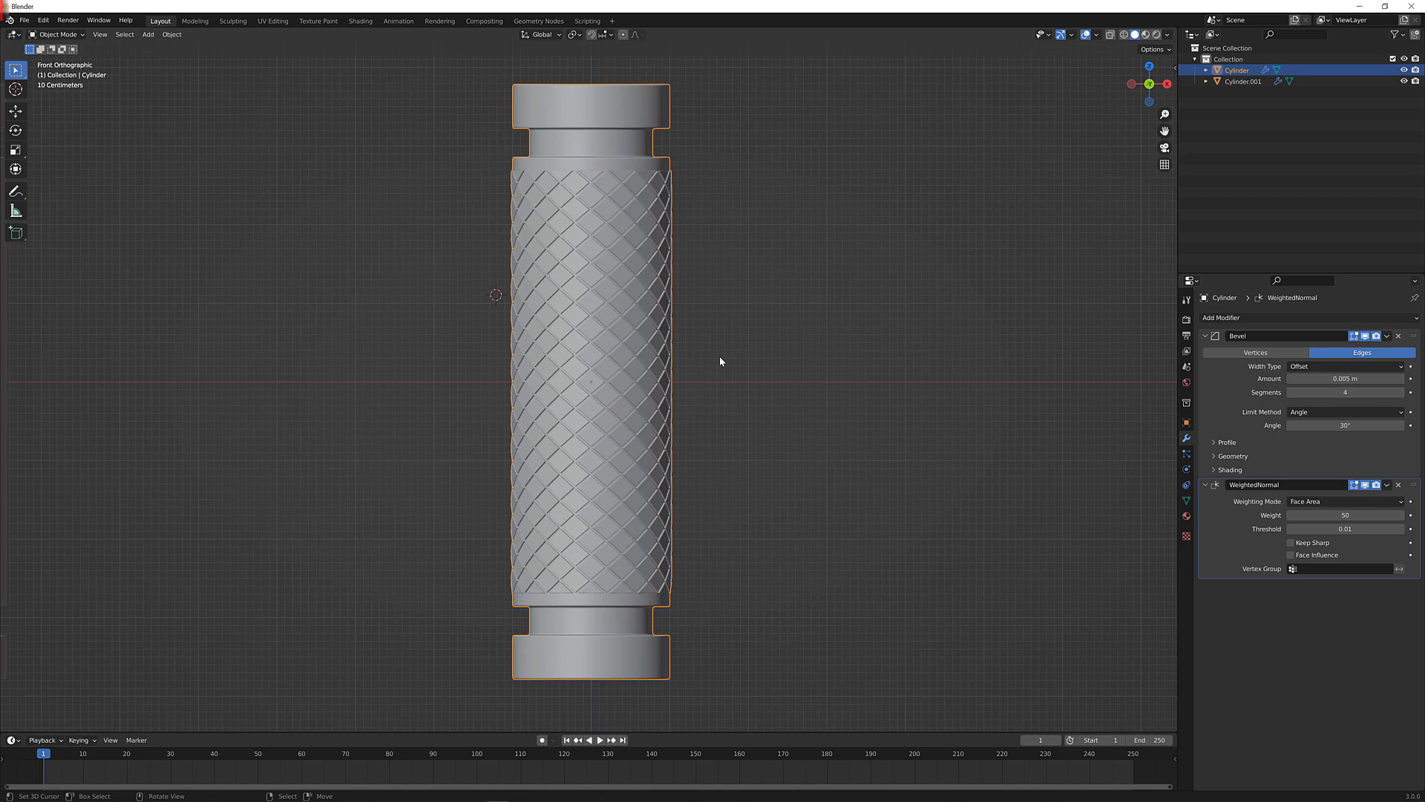
# Move the patterned cylinder about 9.17 m along the X axis, away from the smooth one
pyautogui.scroll(-5, 719, 362)
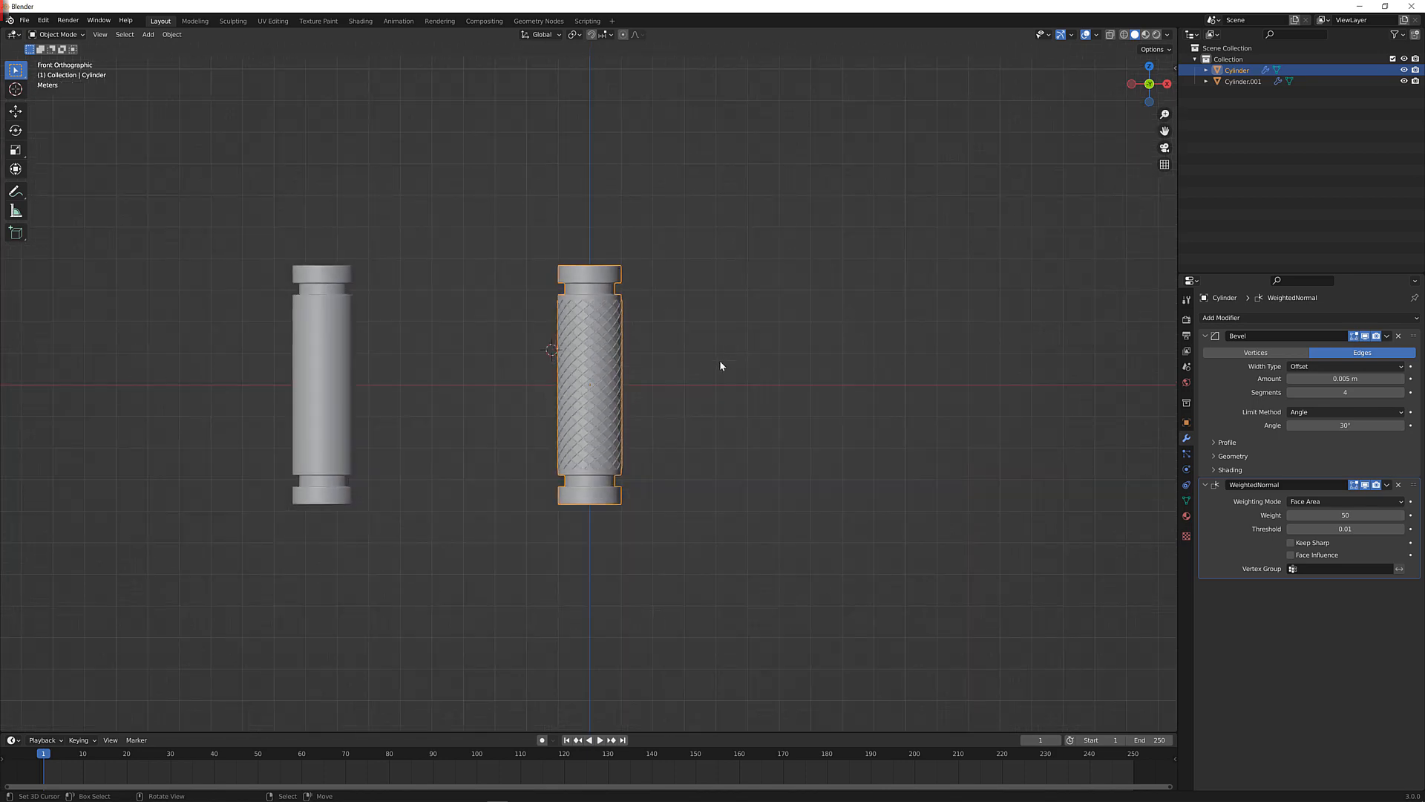
pyautogui.press('g')
pyautogui.press('x')
pyautogui.click(987, 378)
pyautogui.scroll(2, 819, 395)
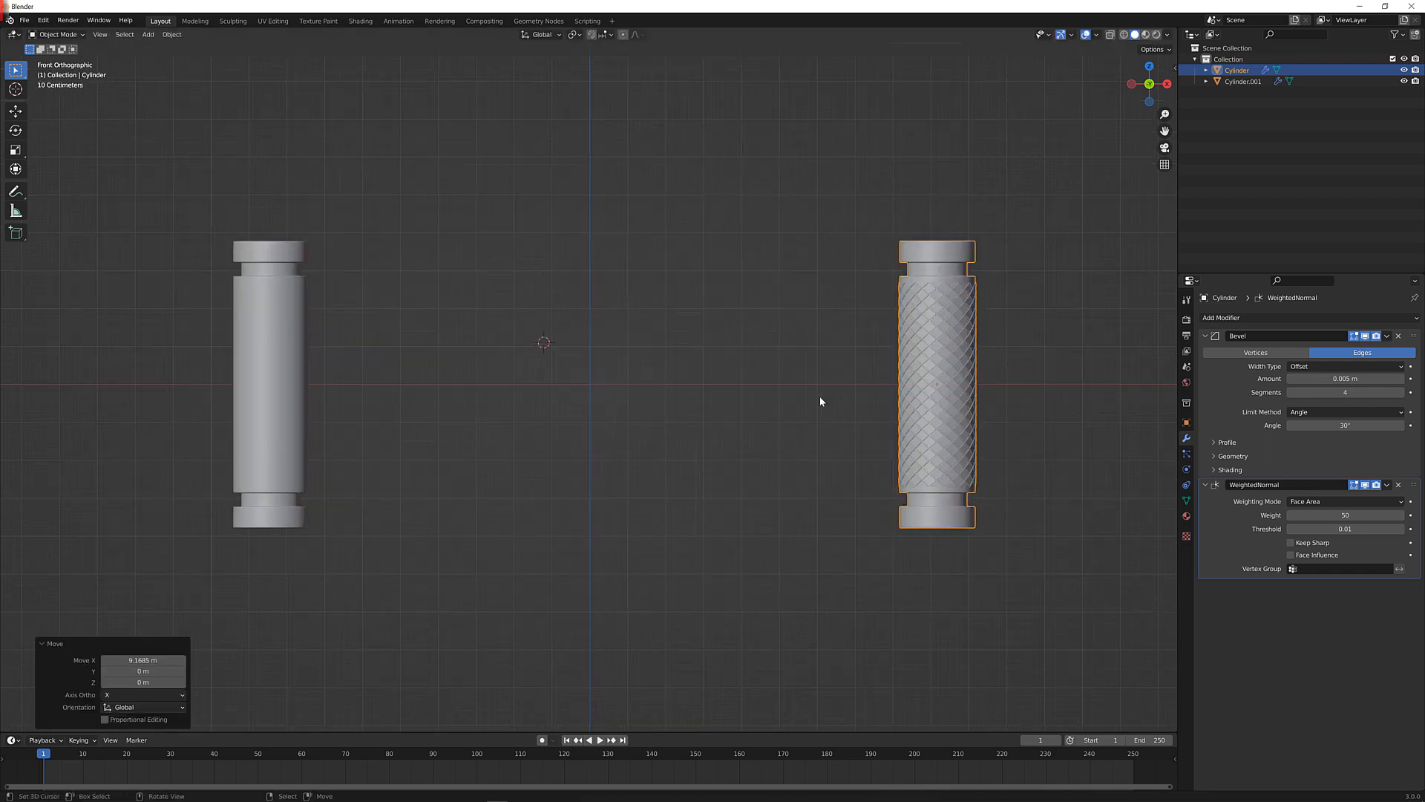
# Duplicate the smooth grooved cylinder in place and clear the copy's location to put it at the world origin
pyautogui.click(174, 418)
pyautogui.hotkey('shift', 'd')
pyautogui.rightClick(497, 362)
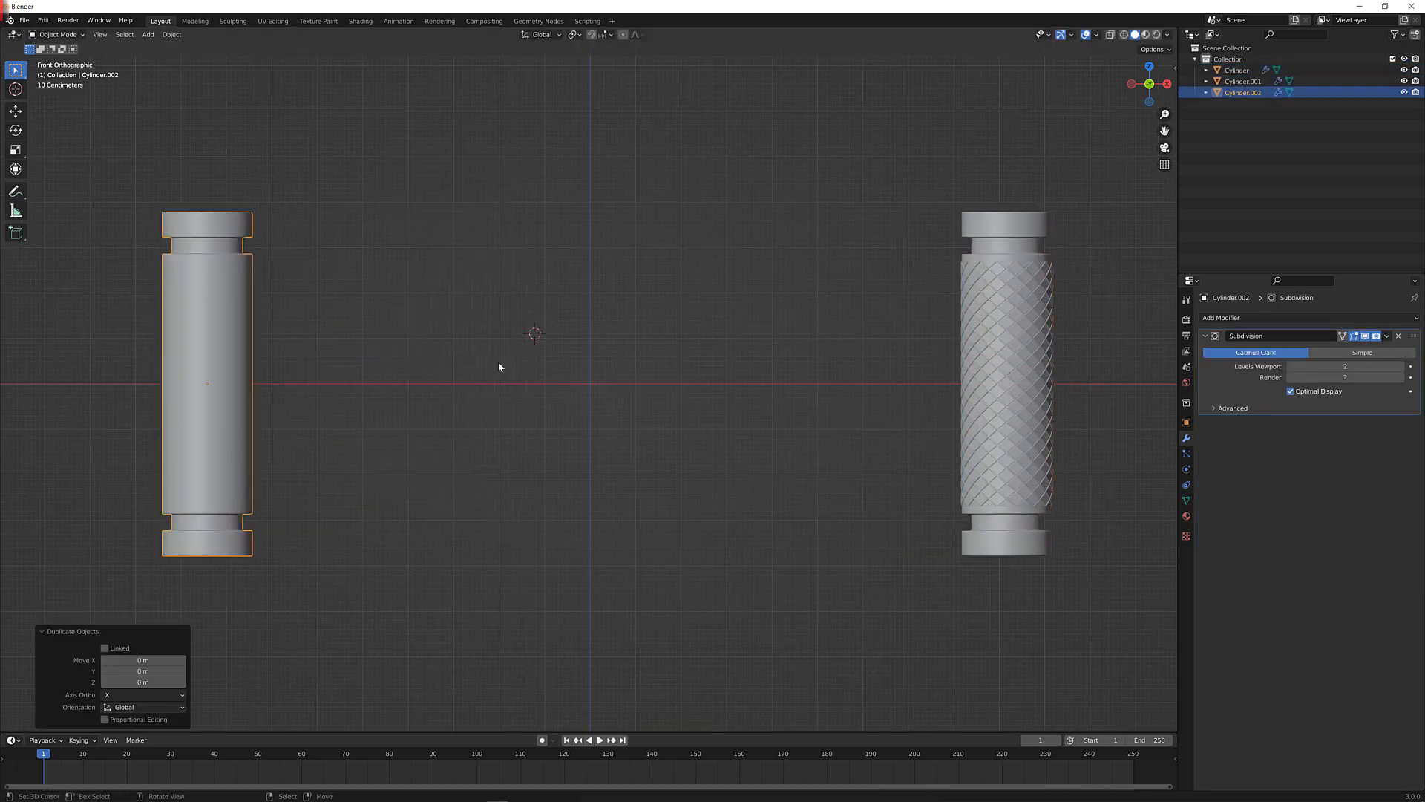
pyautogui.hotkey('alt', 'g')
pyautogui.scroll(1, 497, 362)
# Duplicate the selected shaft faces of the centred cylinder in place and separate them into their own object
pyautogui.press('Tab')
pyautogui.scroll(1, 589, 372)
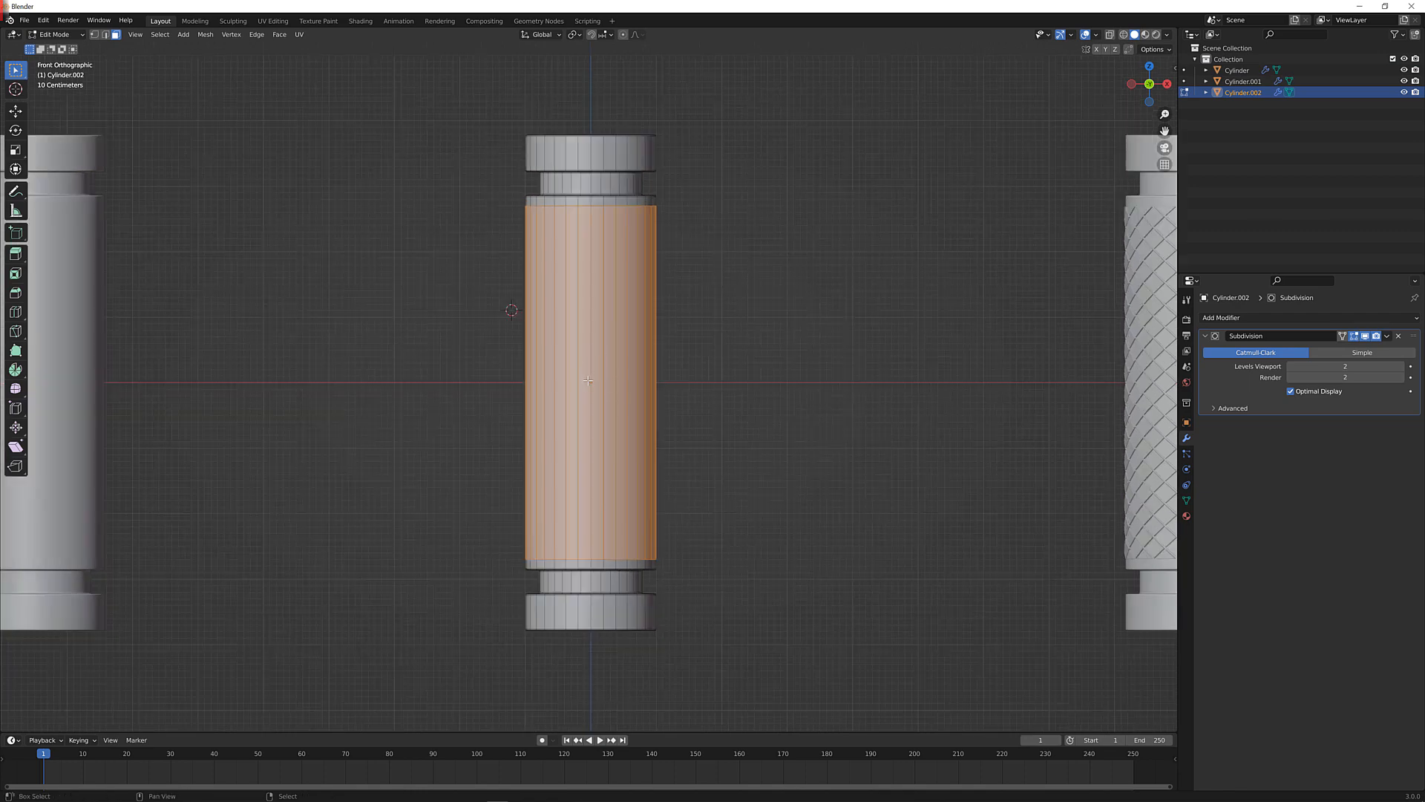
pyautogui.hotkey('shift', 'd')
pyautogui.rightClick(673, 359)
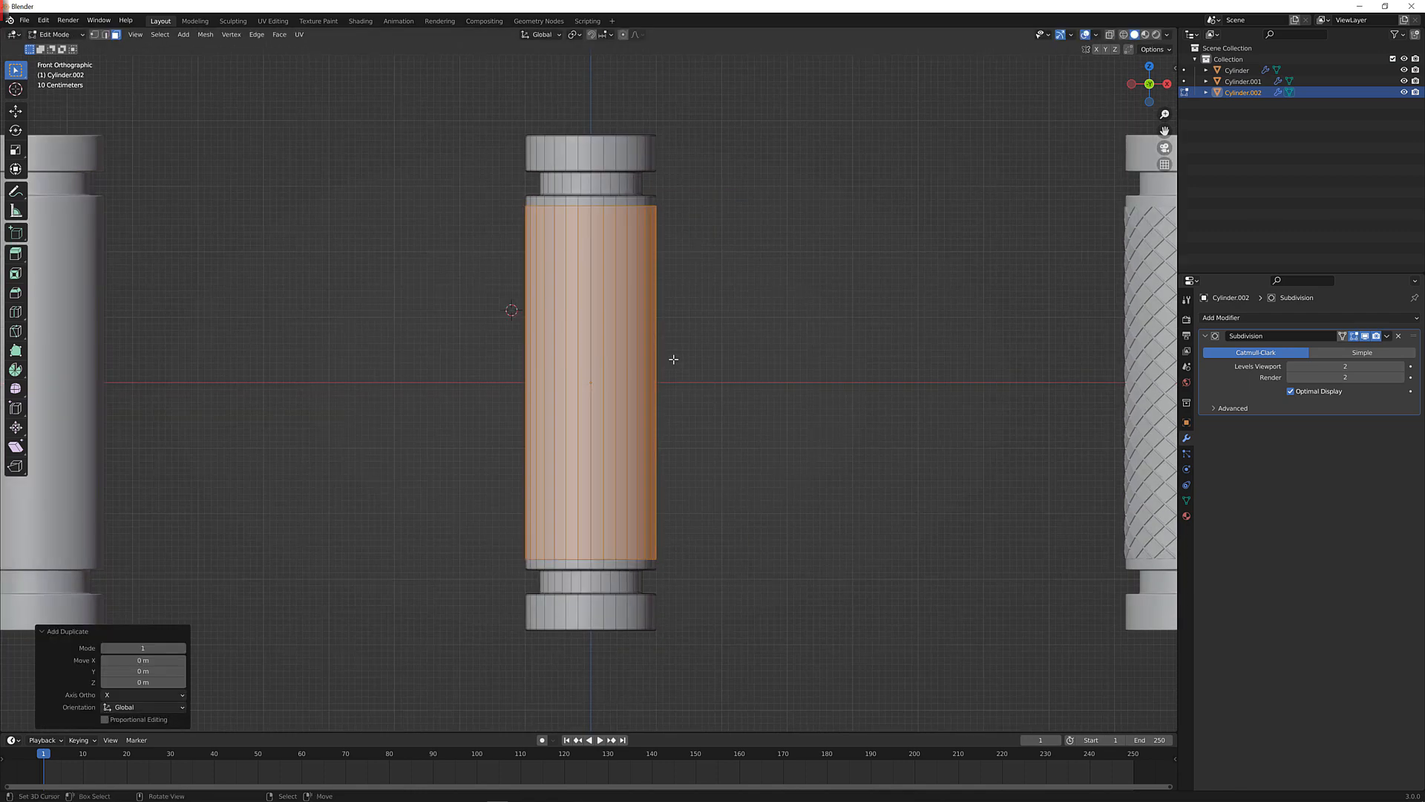
pyautogui.press('p')
pyautogui.click(673, 359)
pyautogui.press('Tab')
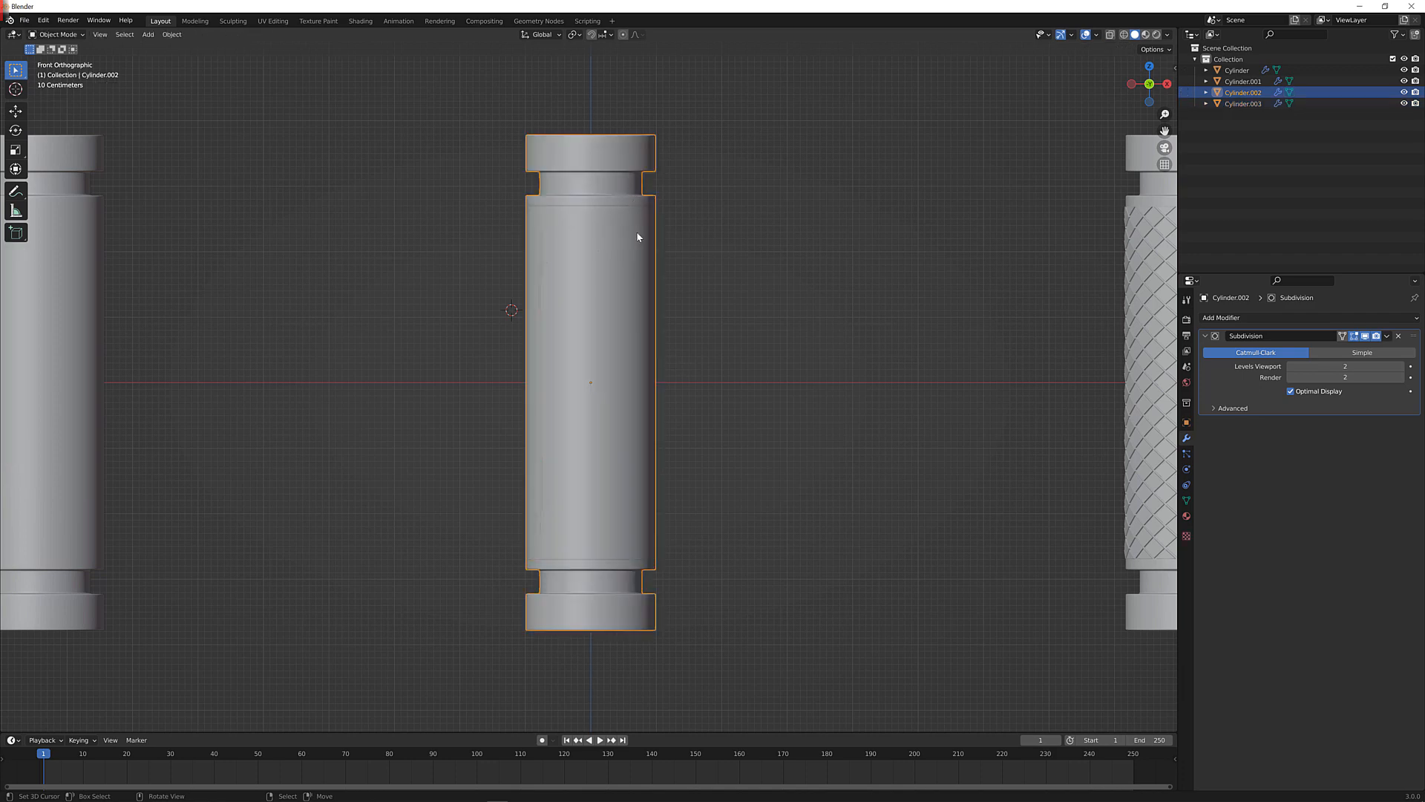
# Hide the centred grooved cylinder and select the separated shaft sleeve as the object to work on
pyautogui.press('h')
pyautogui.click(645, 280)
pyautogui.press('Tab')
pyautogui.press('KP_Decimal')
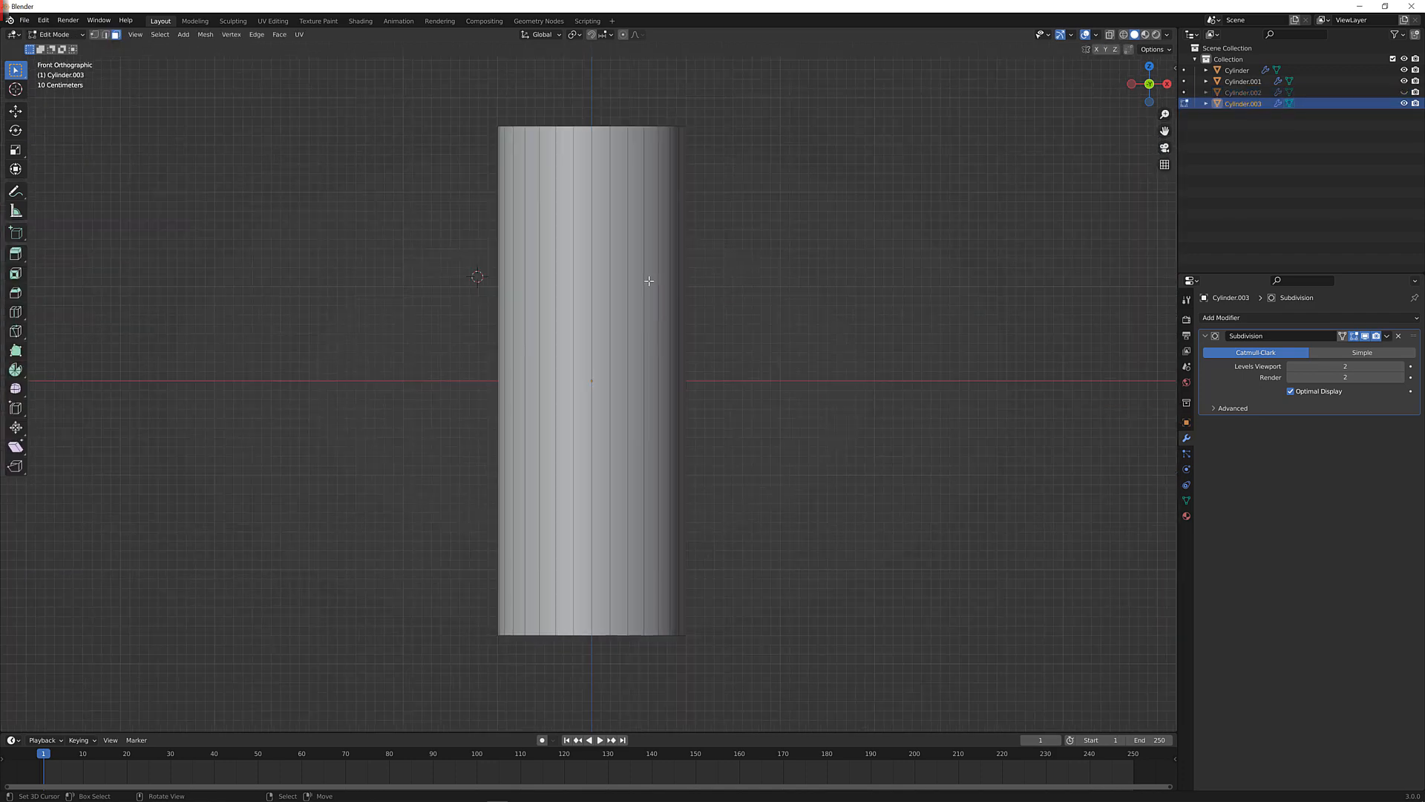
pyautogui.press('Tab')
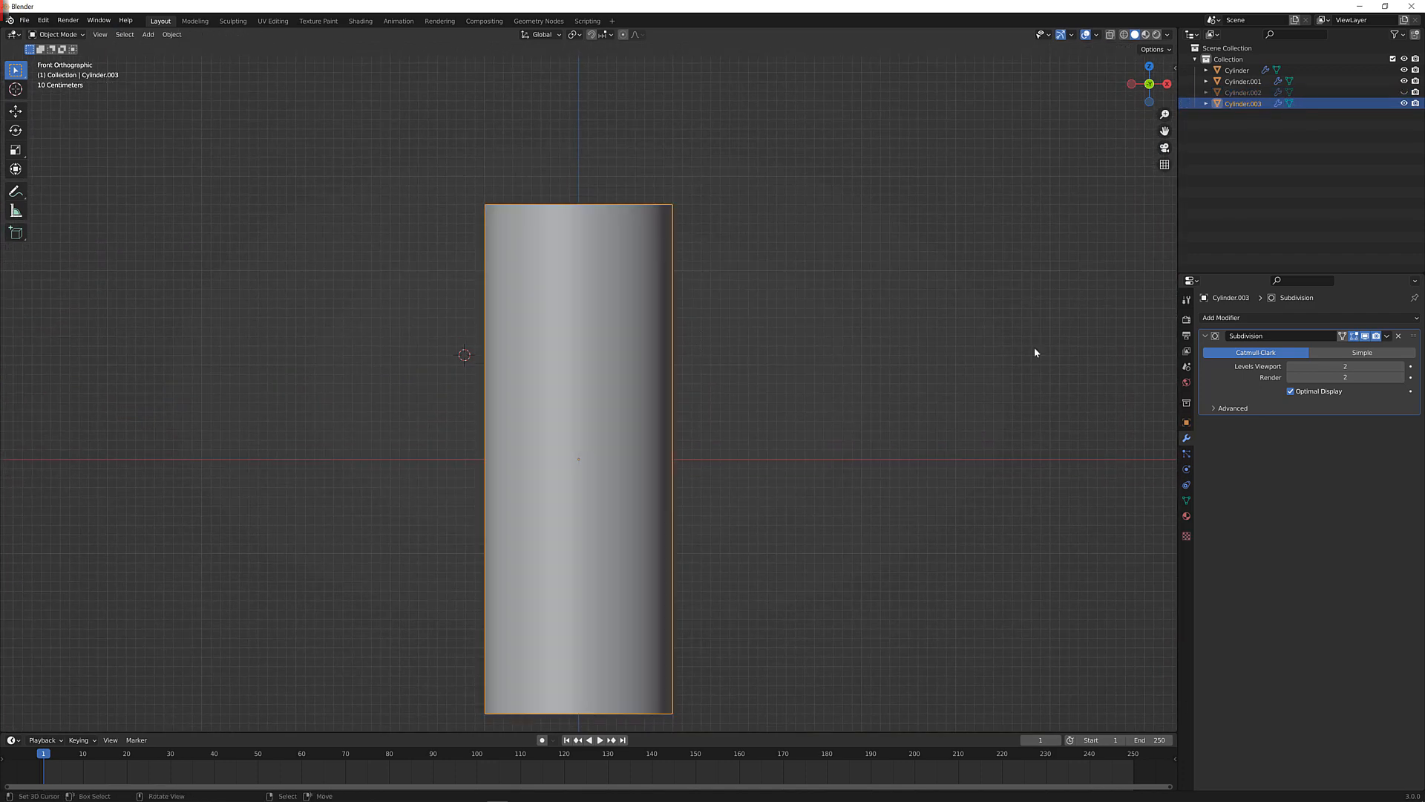
pyautogui.scroll(-3, 774, 386)
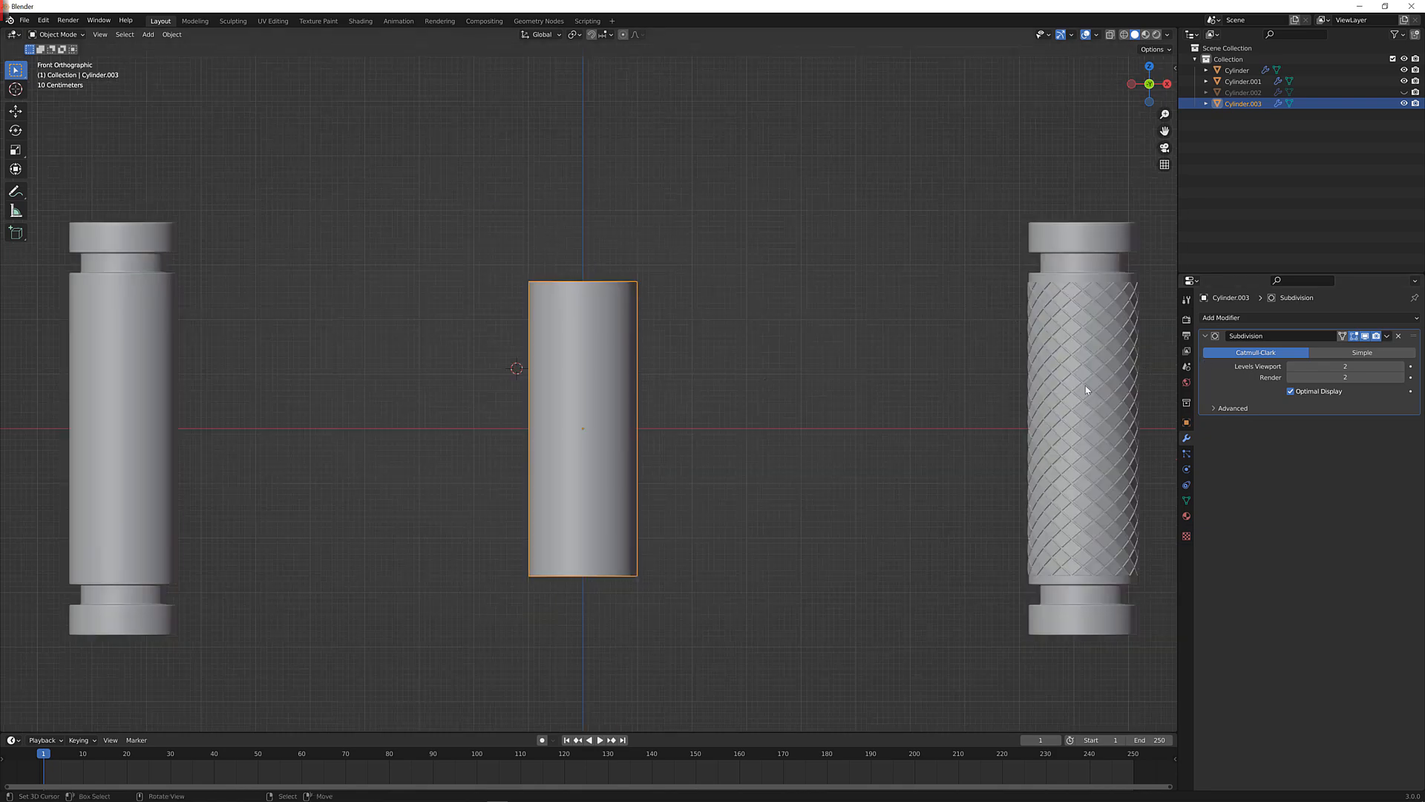
# Reduce the sleeve's Subdivision viewport and render levels to 1 and apply the modifier
pyautogui.click(1292, 366)
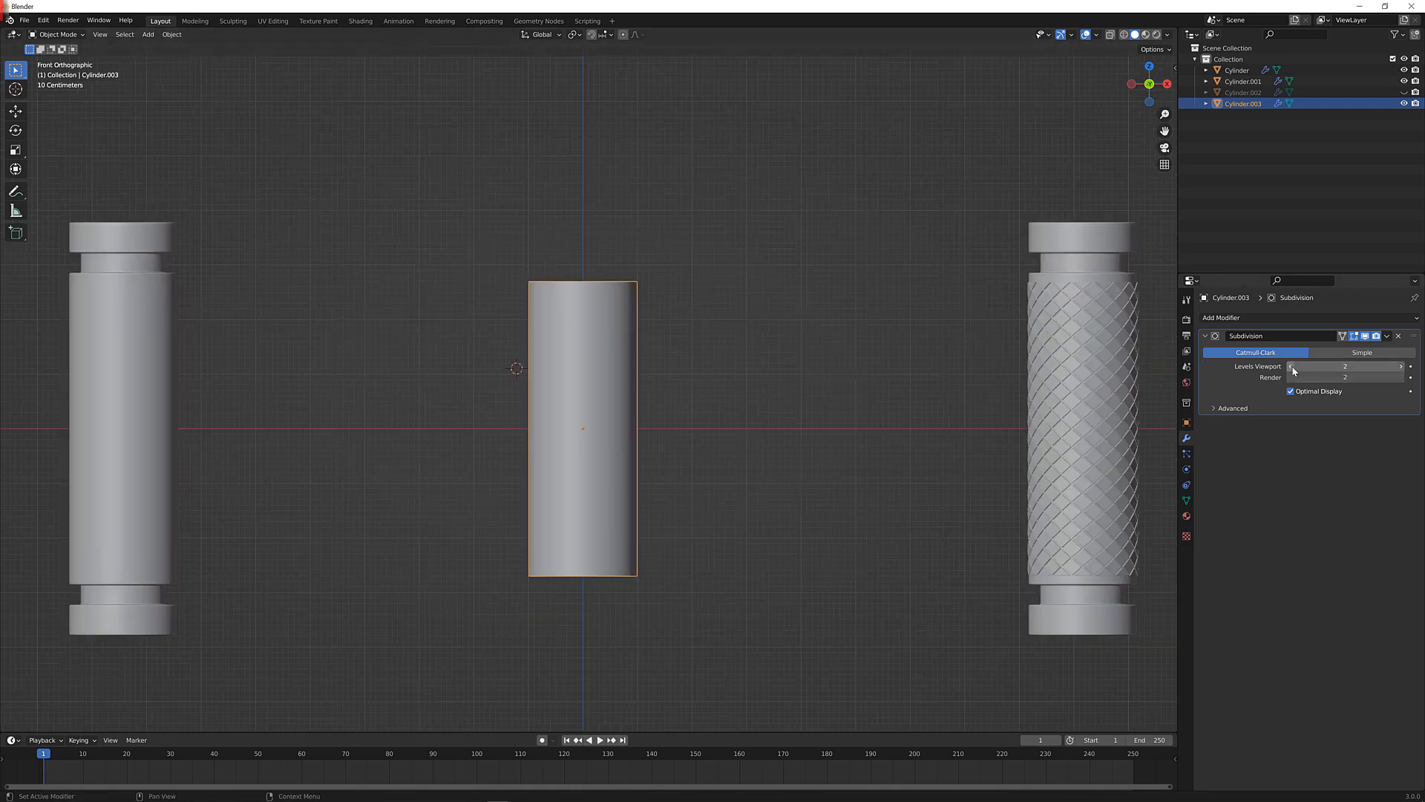
pyautogui.click(1291, 377)
pyautogui.click(1387, 336)
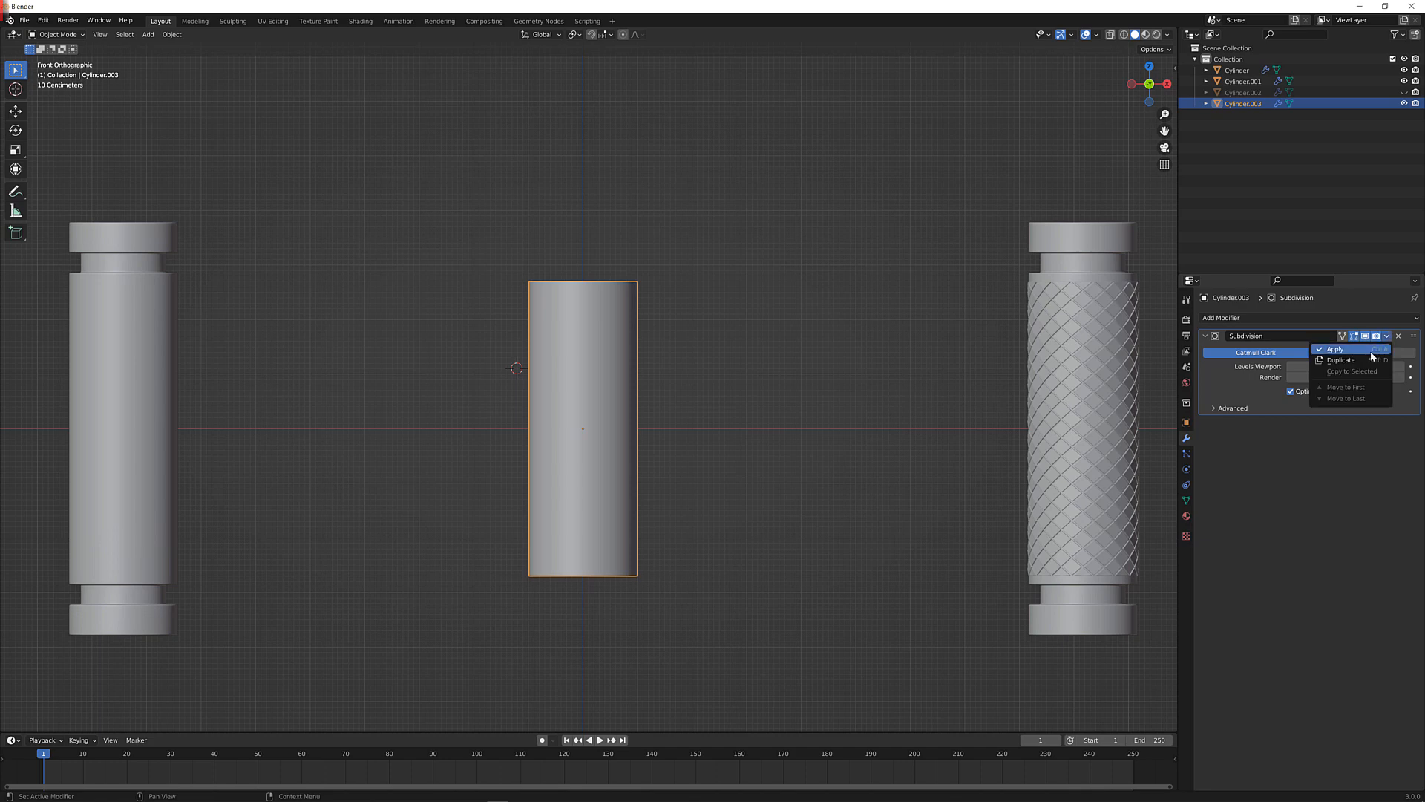
pyautogui.click(1347, 347)
# Dissolve the horizontal edge loop around the middle of the sleeve
pyautogui.press('Tab')
pyautogui.scroll(2, 629, 431)
pyautogui.scroll(4, 629, 431)
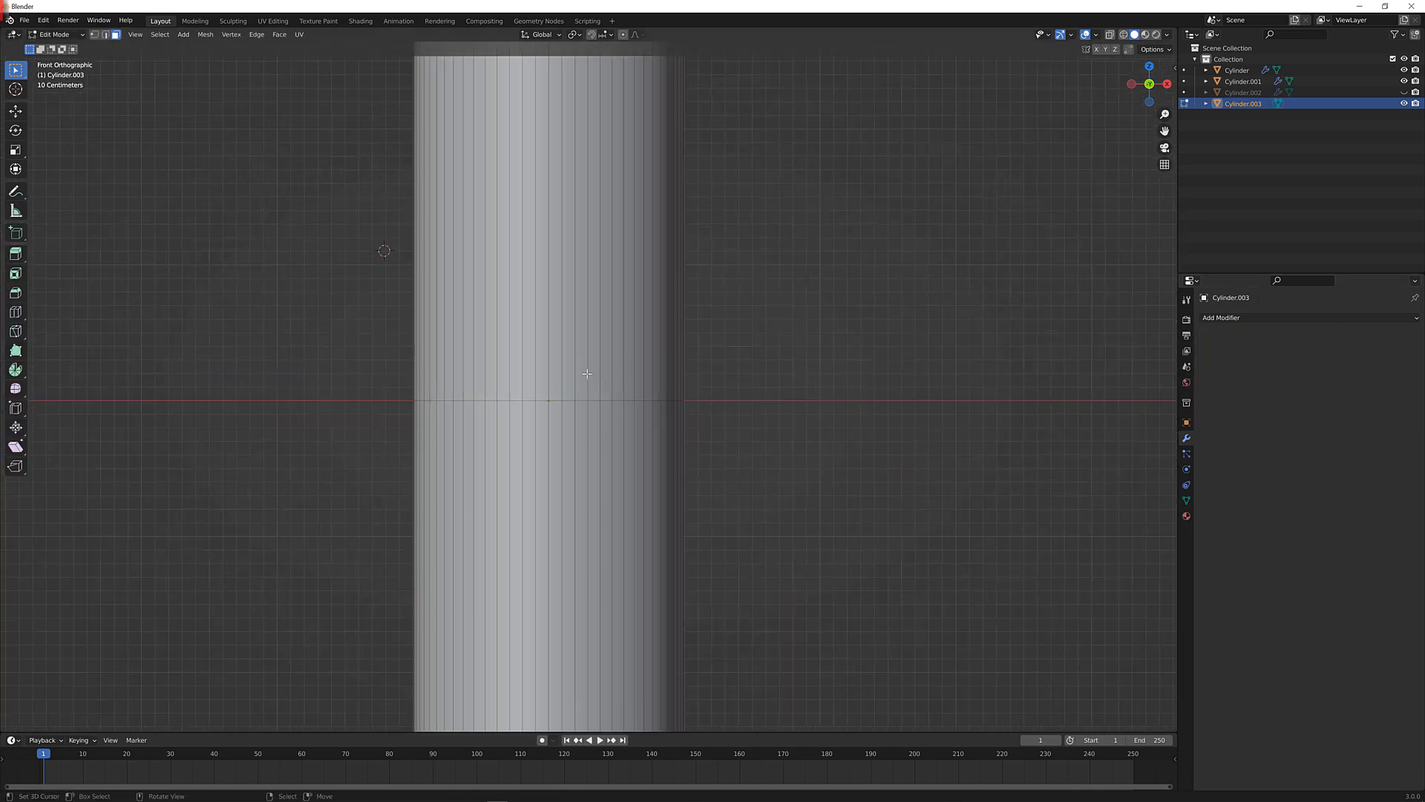
pyautogui.click(105, 35)
pyautogui.scroll(2, 586, 386)
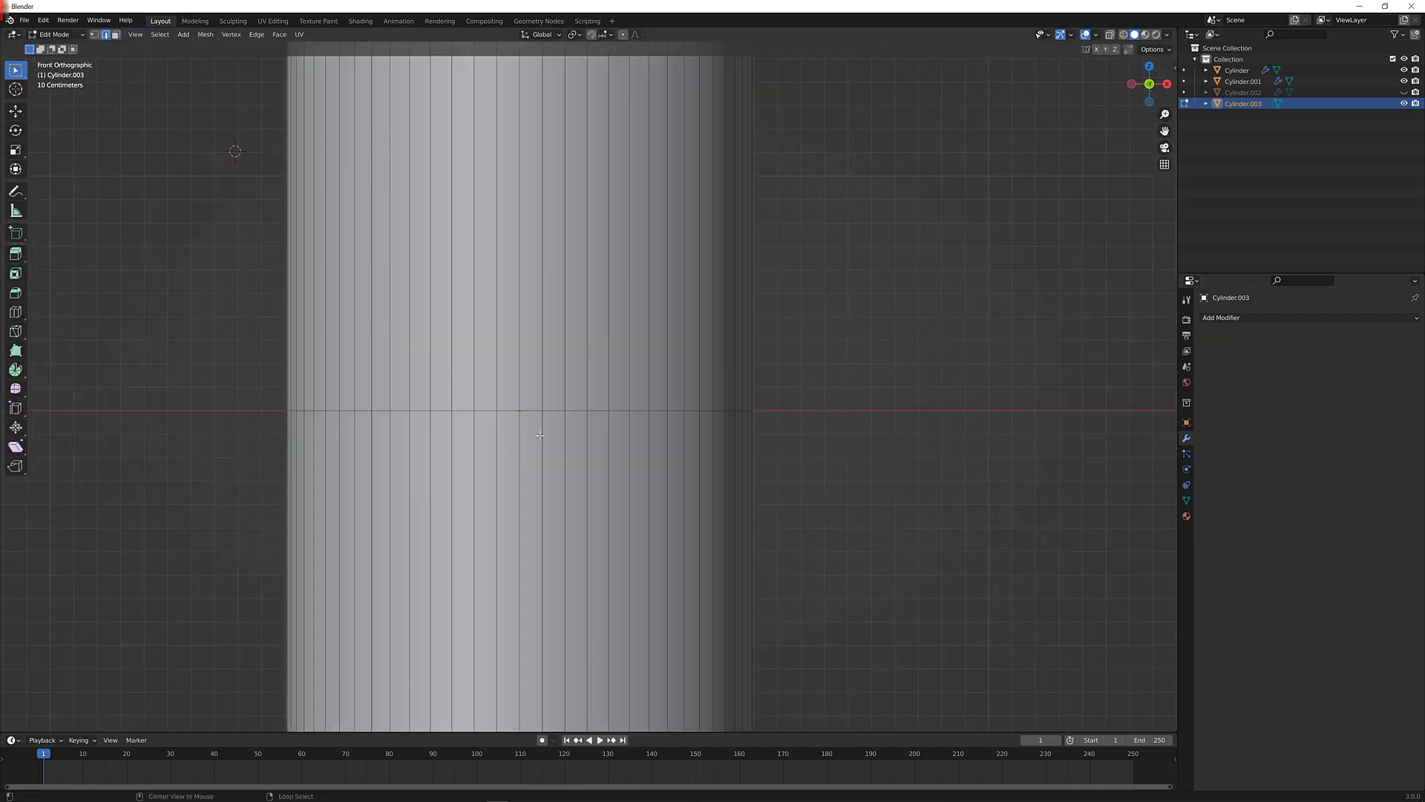
pyautogui.keyDown('alt'); pyautogui.click(553, 410); pyautogui.keyUp('alt')
pyautogui.press('x')
pyautogui.click(554, 410)
pyautogui.scroll(-6, 653, 386)
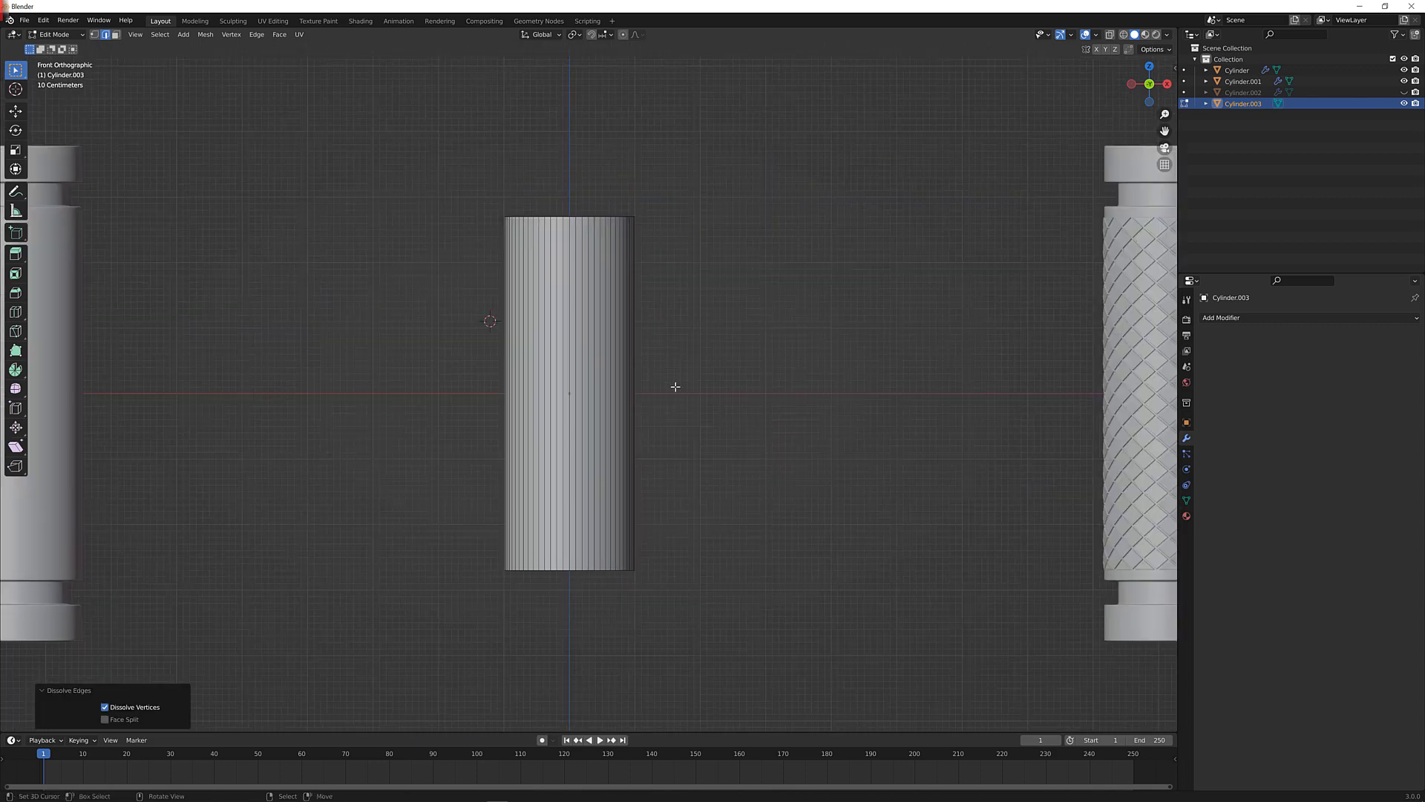
pyautogui.scroll(-1, 676, 386)
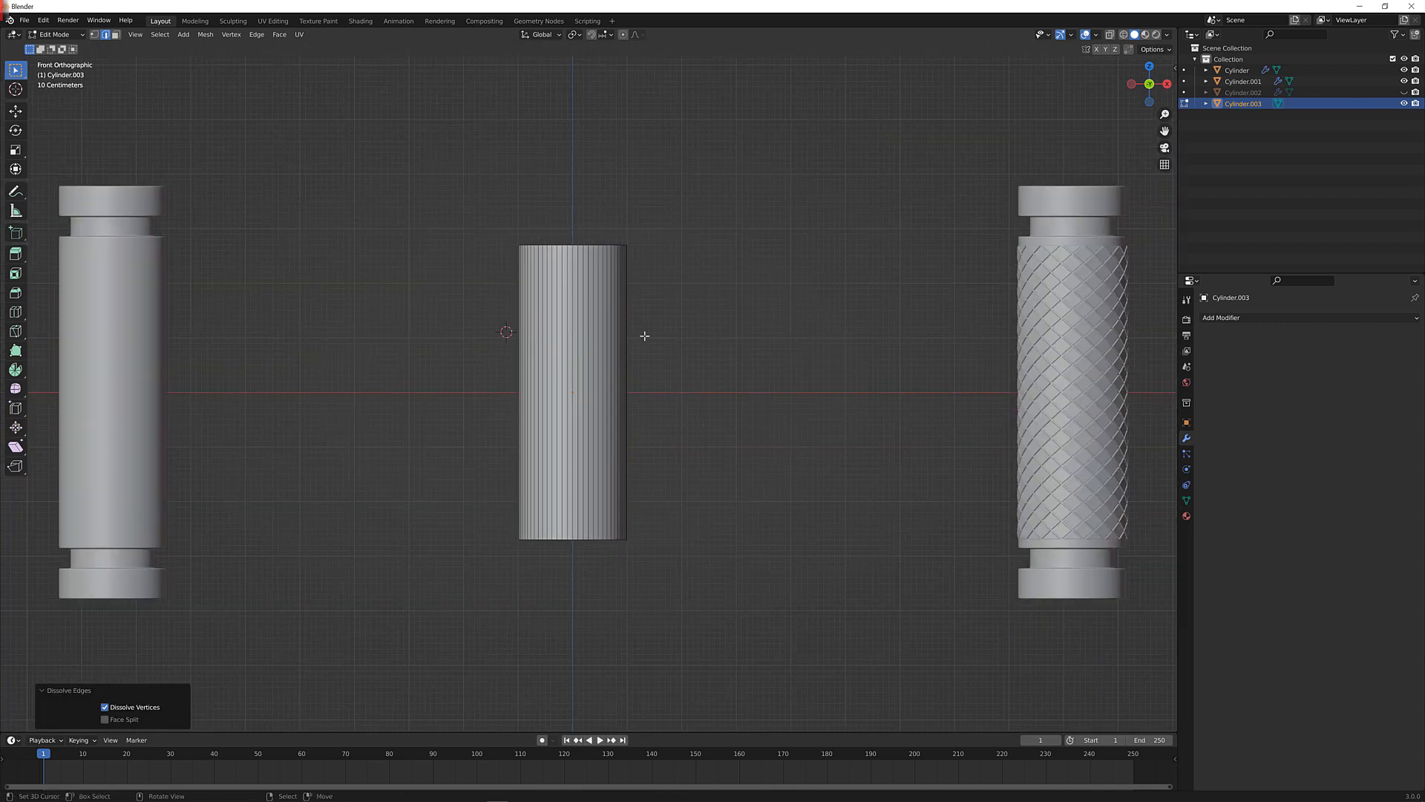
pyautogui.keyDown('shift'); pyautogui.moveTo(536, 336); pyautogui.dragTo(529, 369, button='middle'); pyautogui.keyUp('shift')
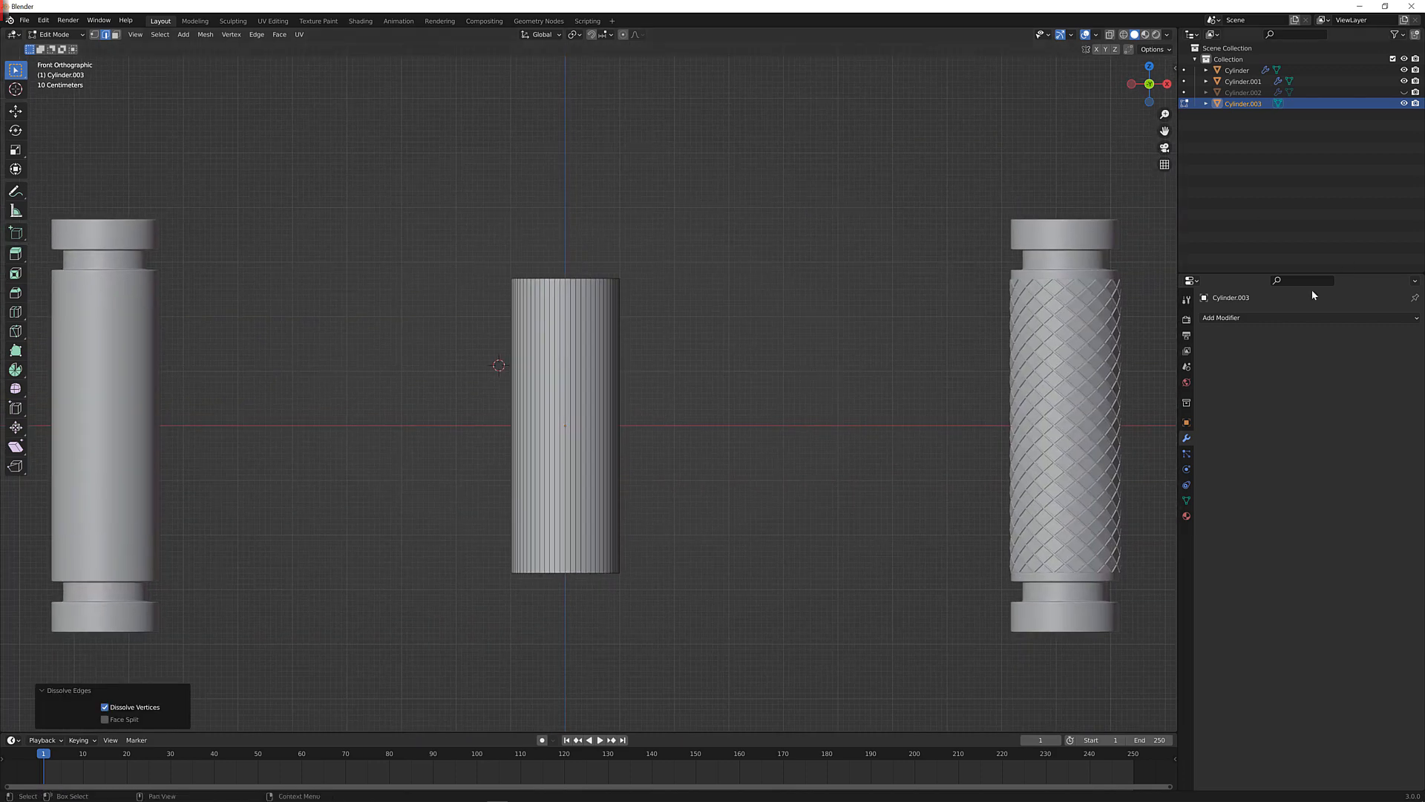
# Add 54 evenly spaced horizontal loop cuts along the sleeve without sliding them
pyautogui.scroll(4, 655, 213)
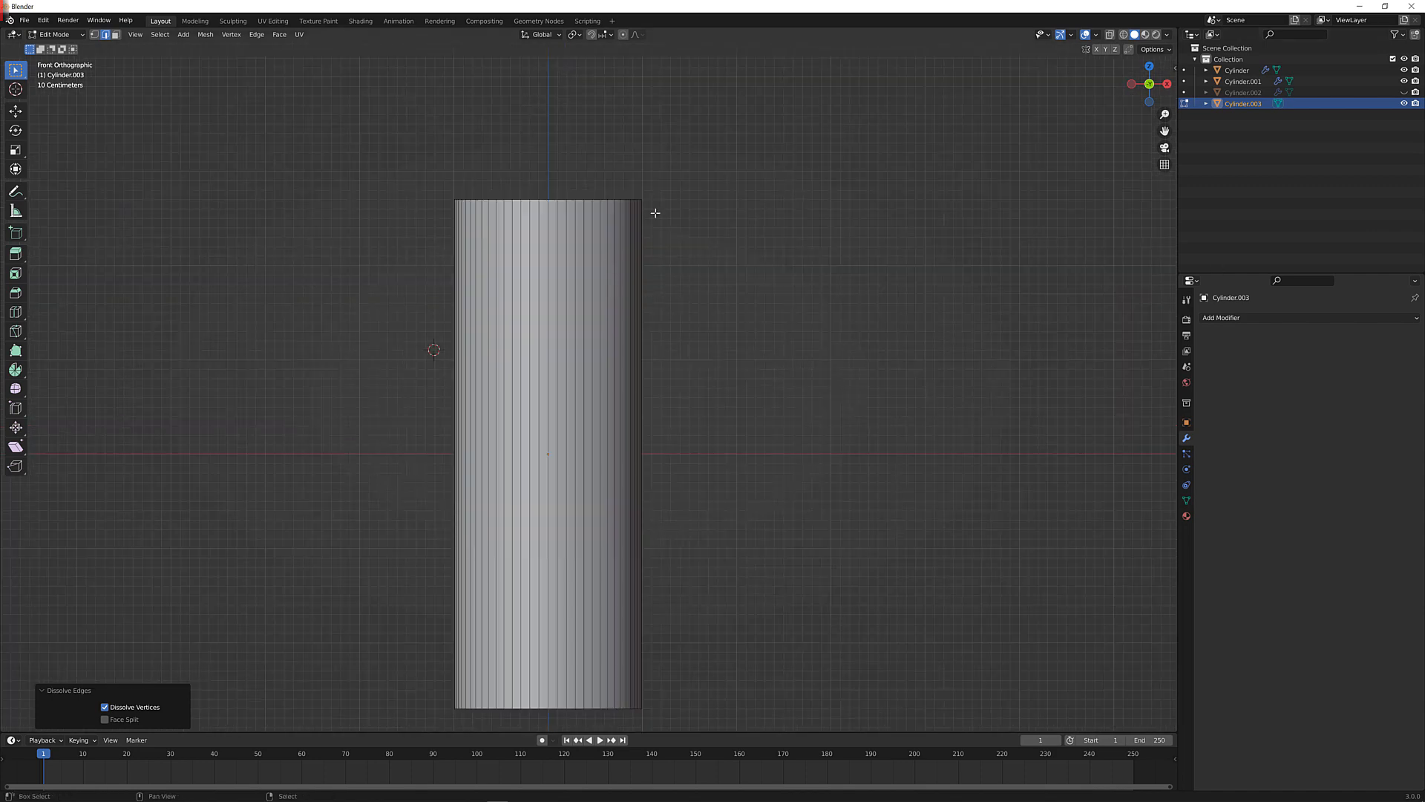
pyautogui.hotkey('ctrl', 'r')
pyautogui.scroll(20, 632, 320)
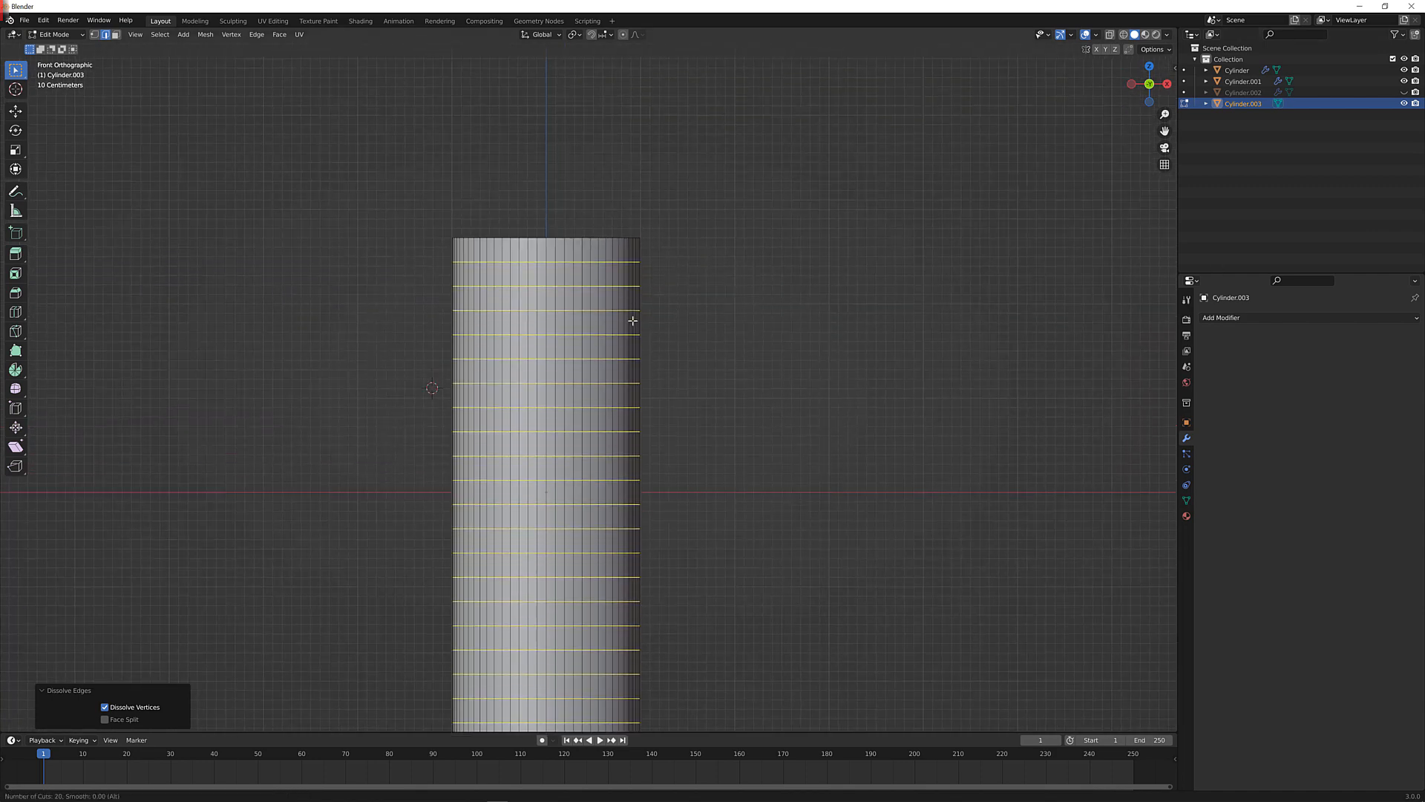
pyautogui.scroll(12, 632, 320)
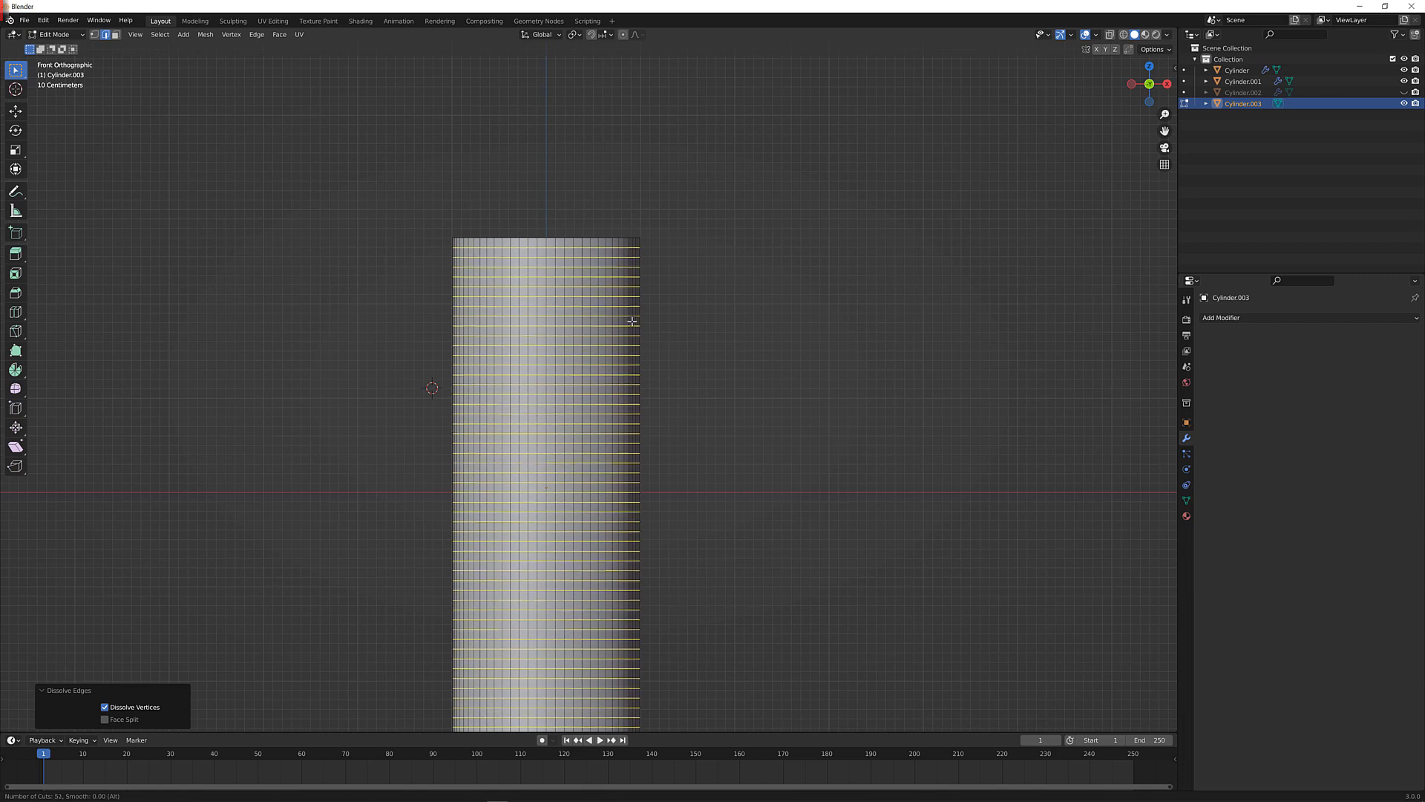
pyautogui.scroll(1, 631, 321)
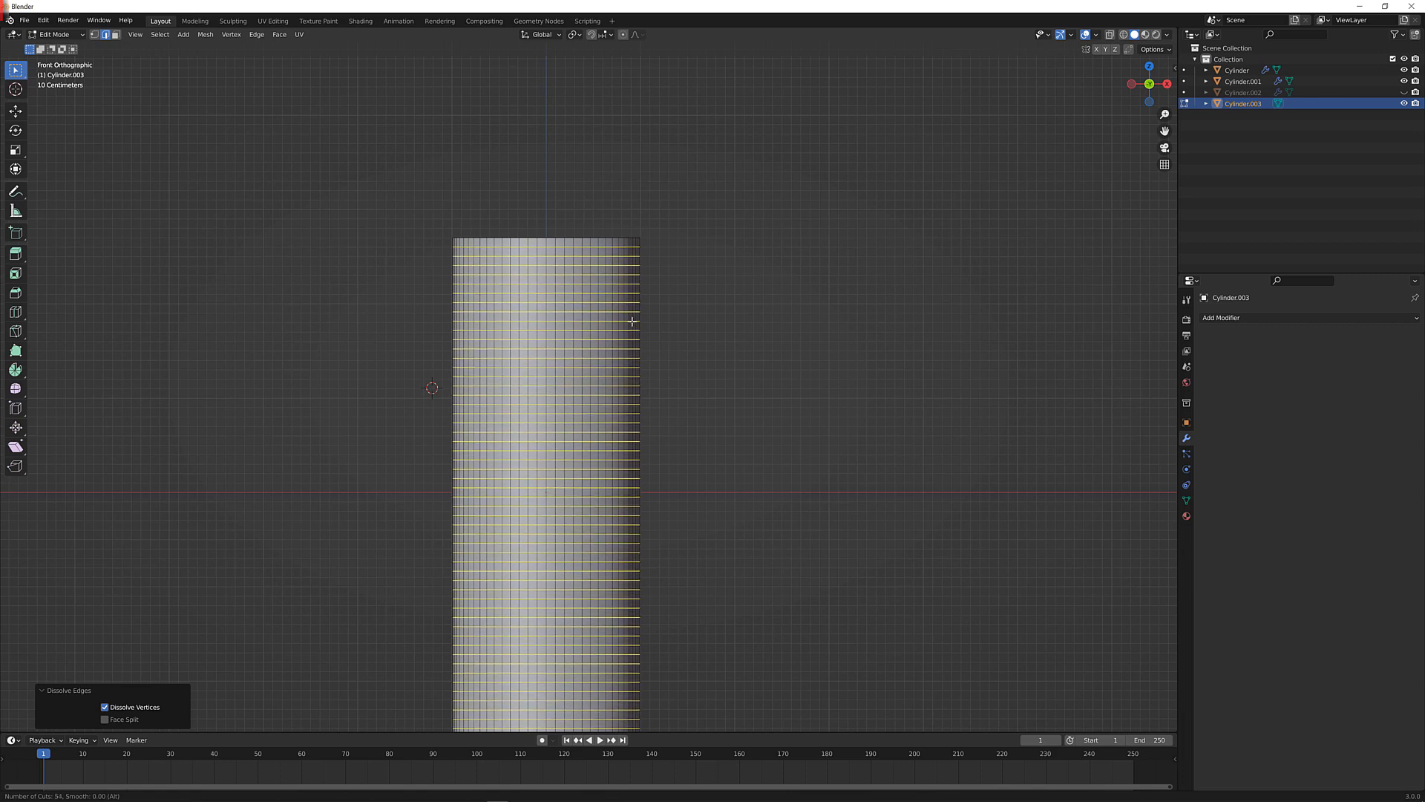
pyautogui.click(632, 321)
pyautogui.rightClick(630, 320)
pyautogui.scroll(-3, 704, 351)
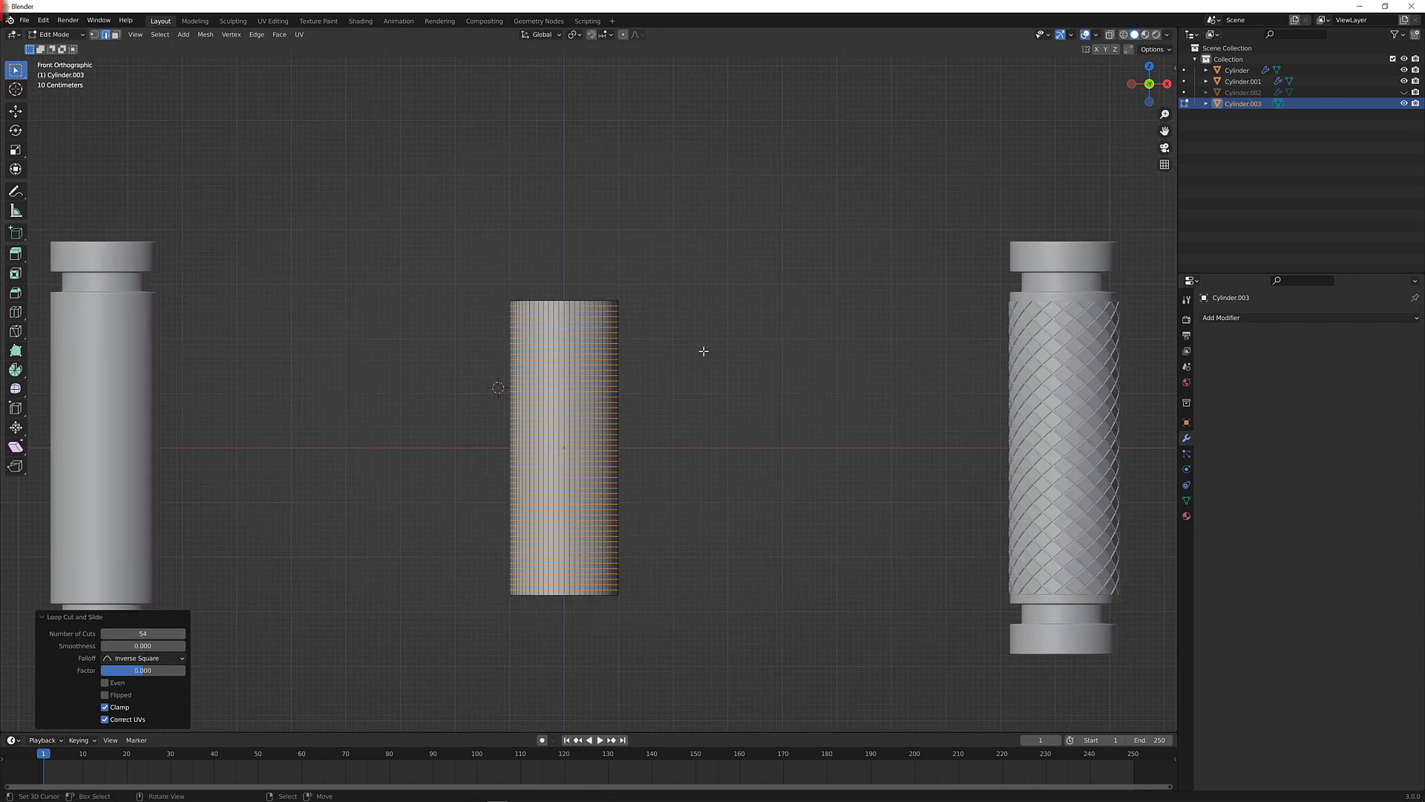
# Switch to face selection and Un-Subdivide the faces between the new loops with 1 iteration to form diamonds
pyautogui.scroll(2, 704, 351)
pyautogui.press('a')
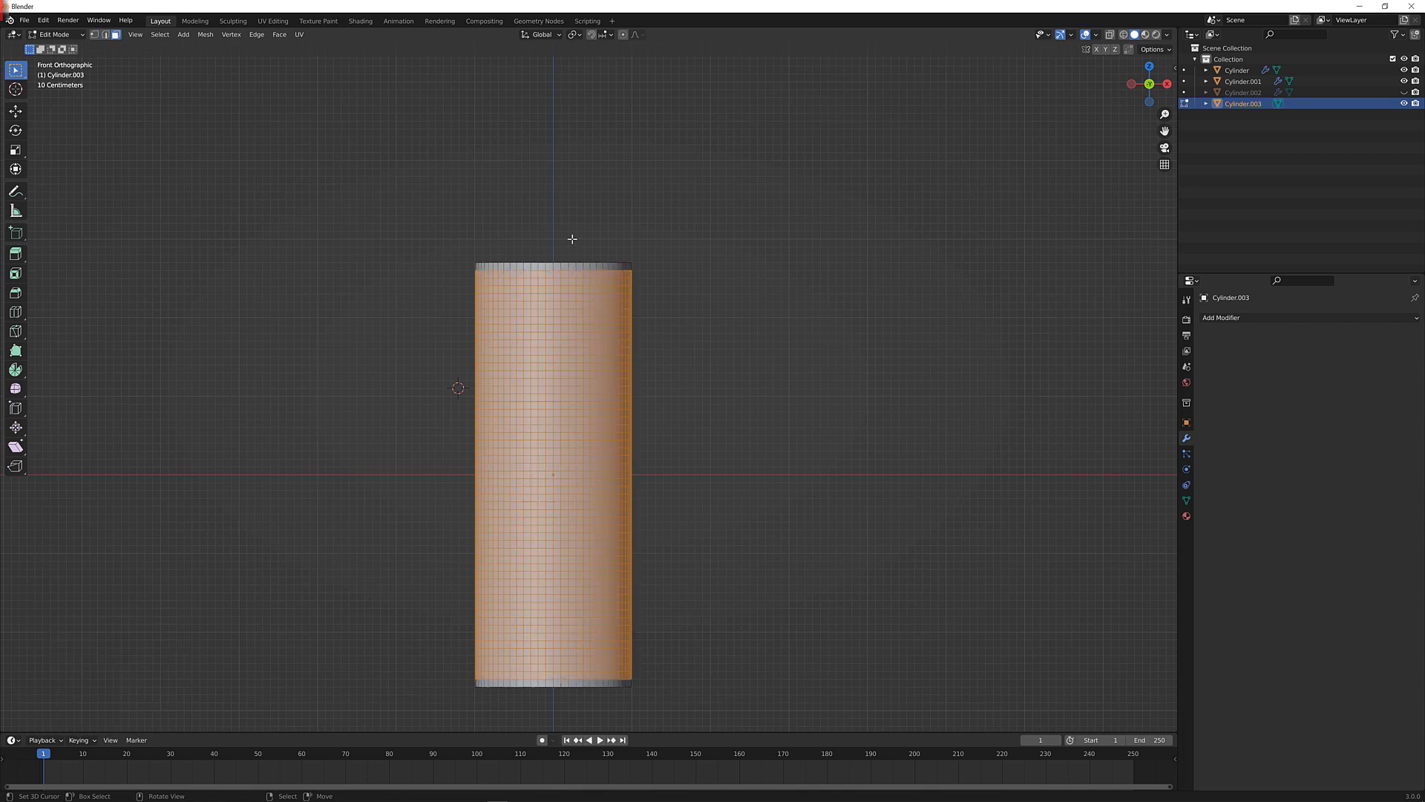
pyautogui.scroll(3, 572, 239)
pyautogui.press('F2')
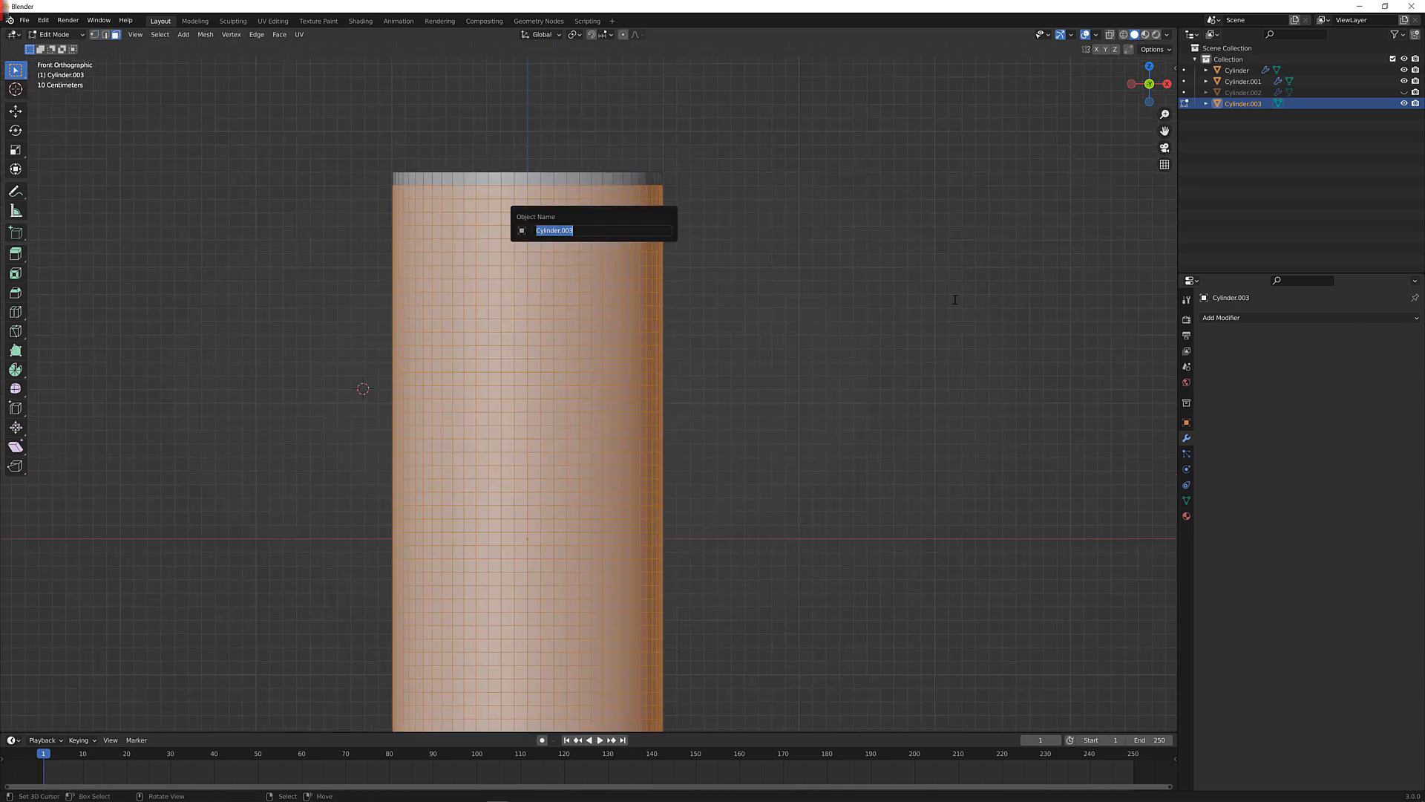
pyautogui.press('Escape')
pyautogui.press('F3')
pyautogui.press('BackSpace')
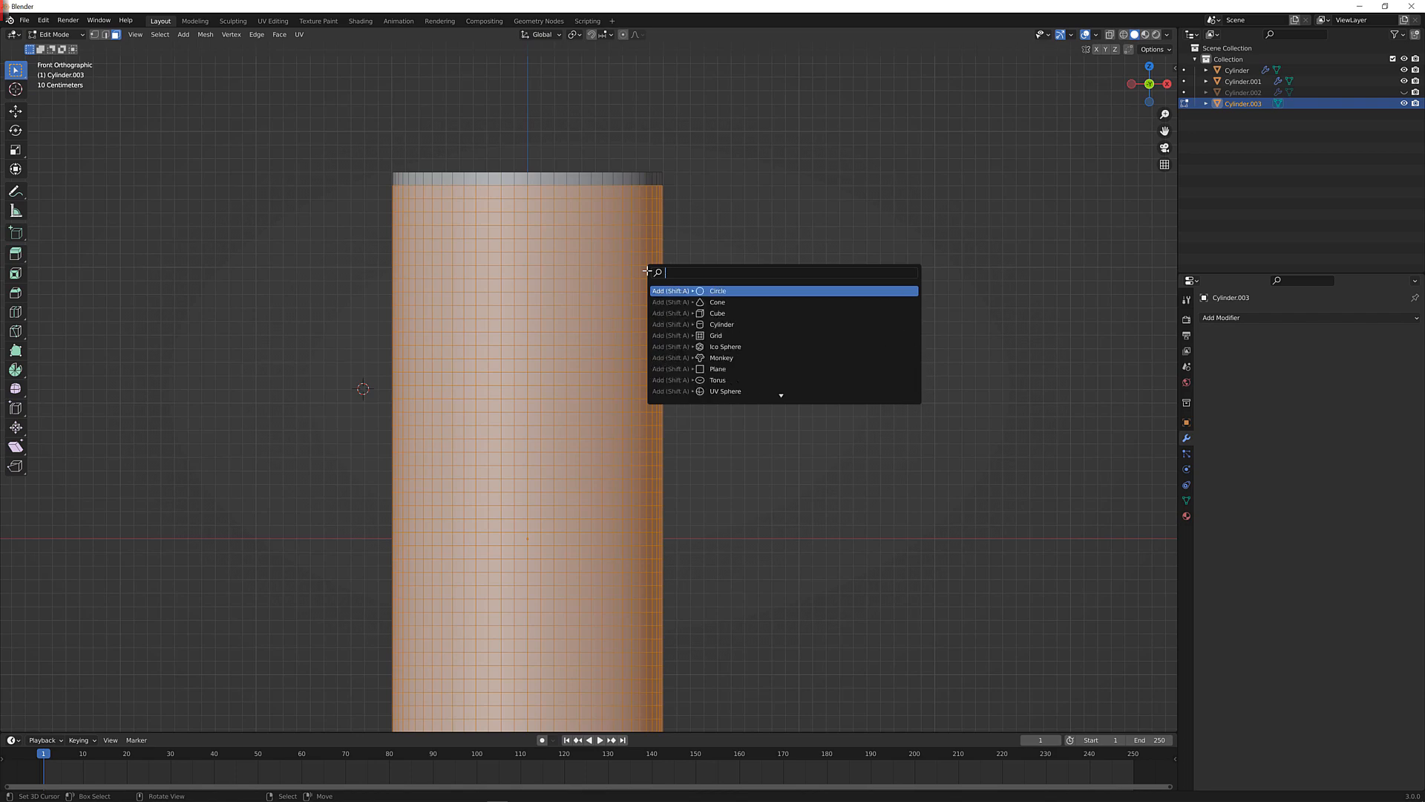
pyautogui.write('unsub')
pyautogui.press('Return')
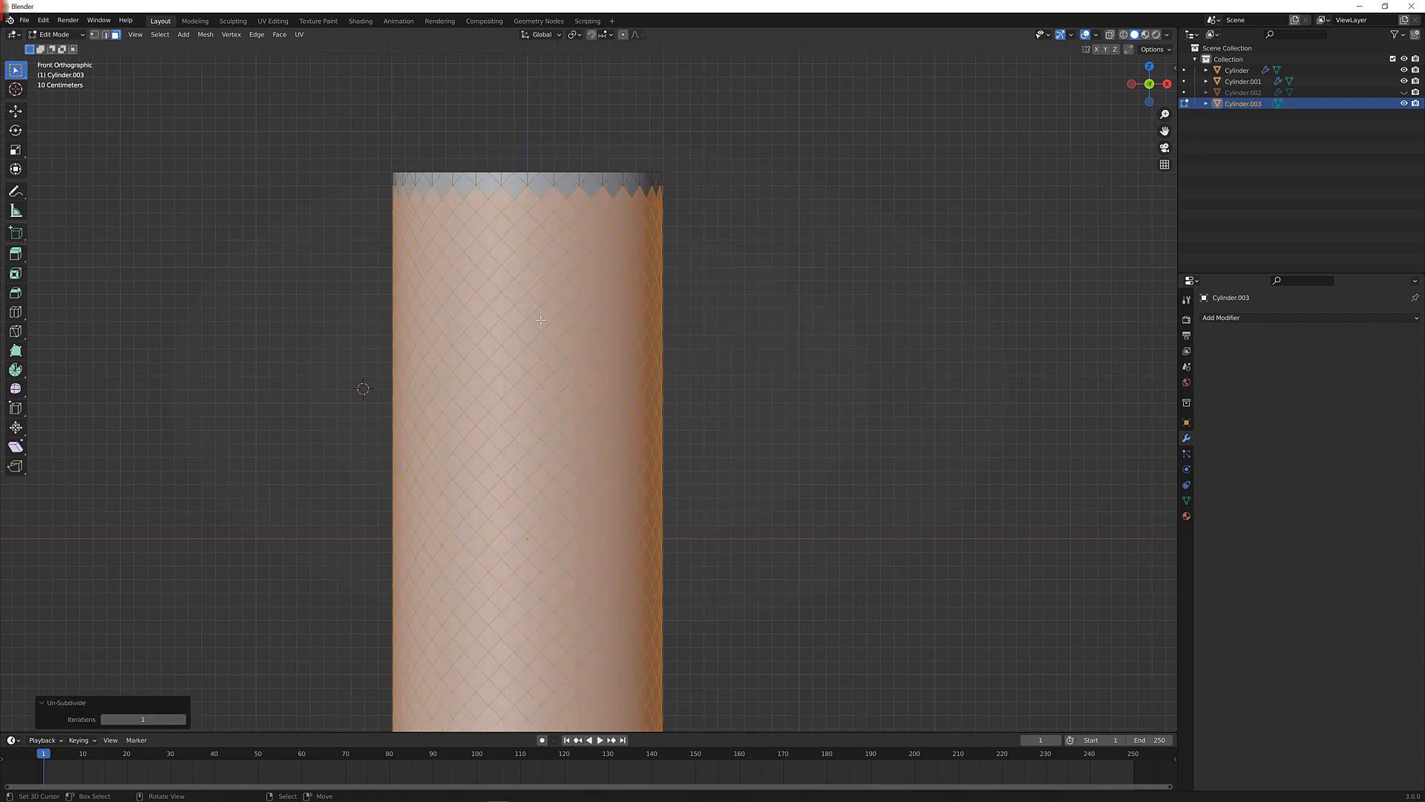
# Select all edges matching the length of a short vertical edge at the sleeve's upper rim and delete them
pyautogui.scroll(4, 517, 171)
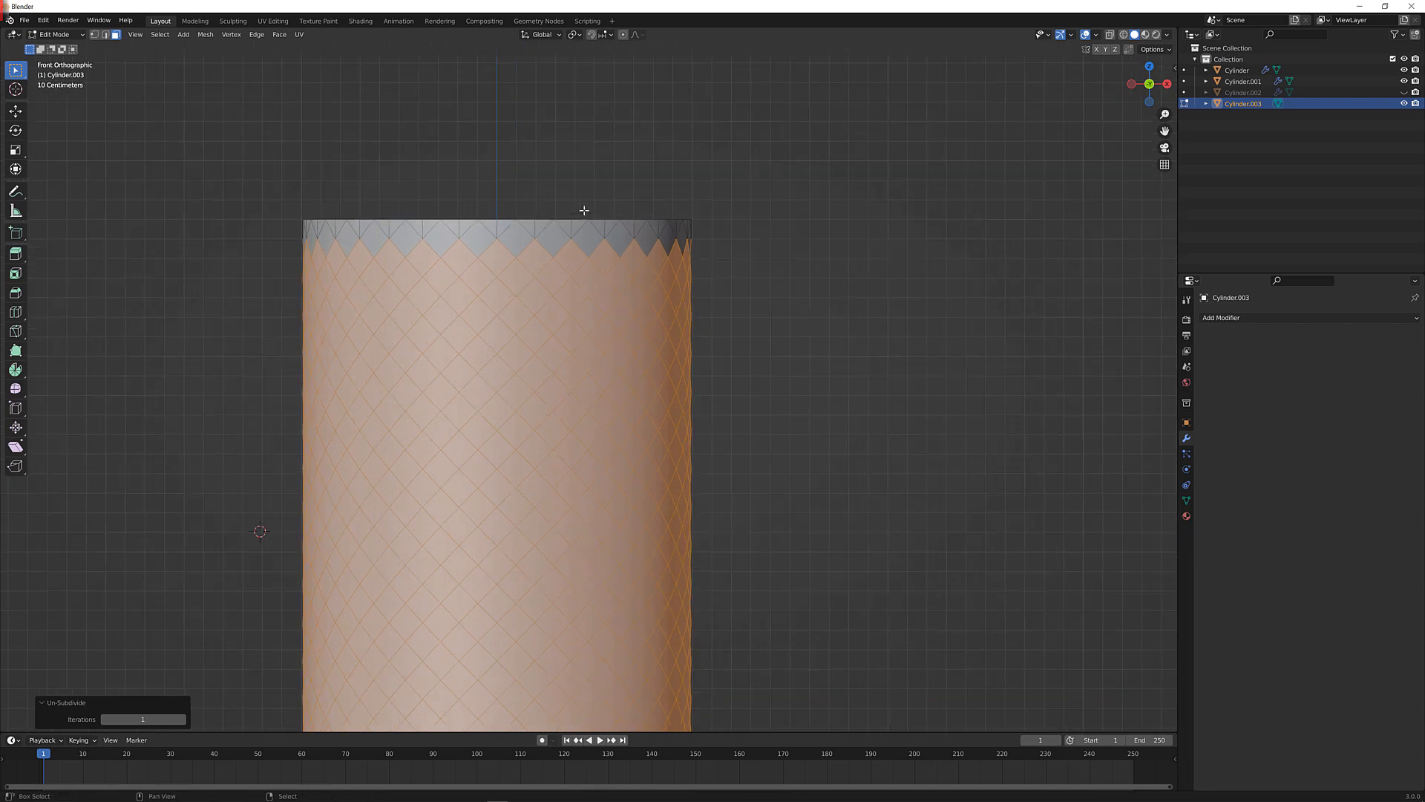
pyautogui.click(574, 273)
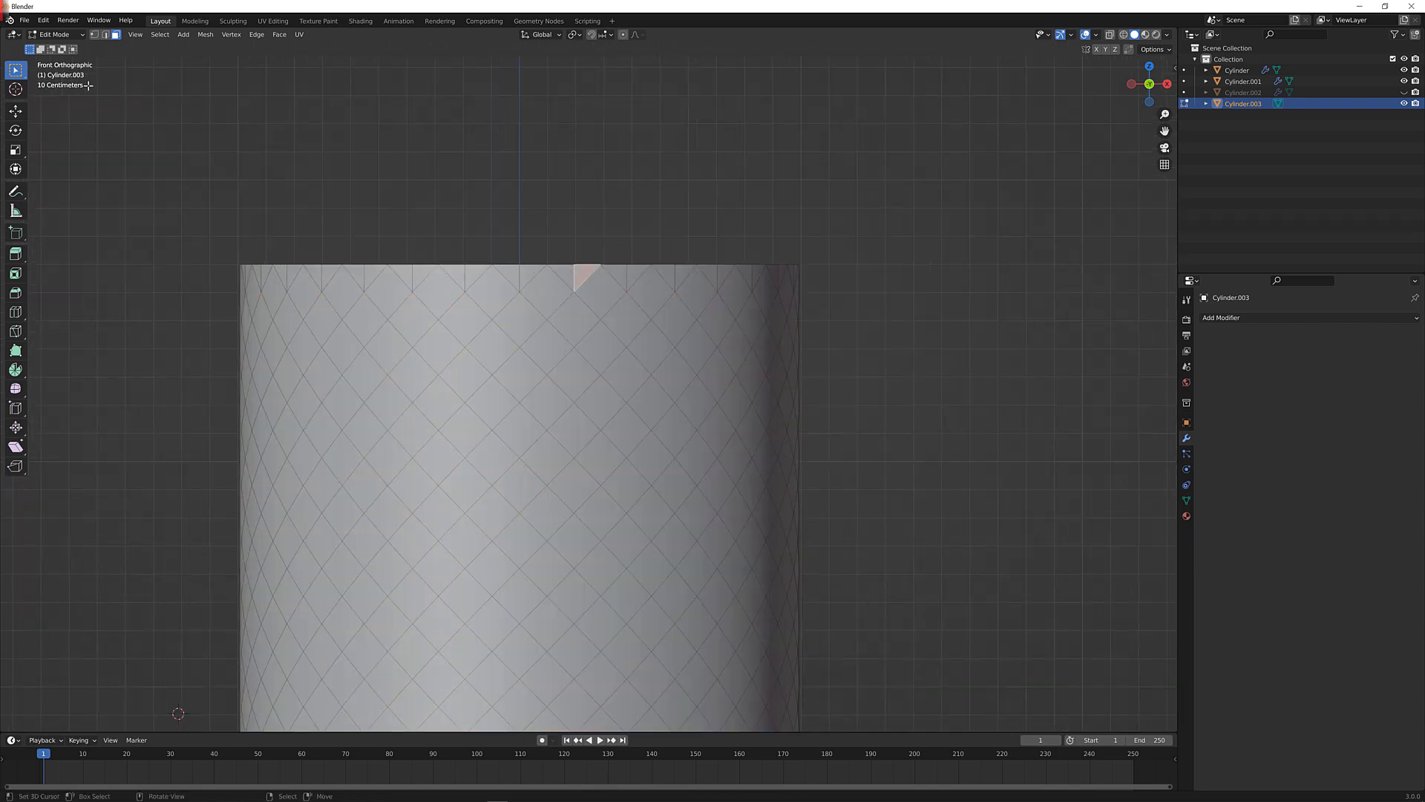
pyautogui.click(106, 34)
pyautogui.click(575, 273)
pyautogui.press('F3')
pyautogui.write('select')
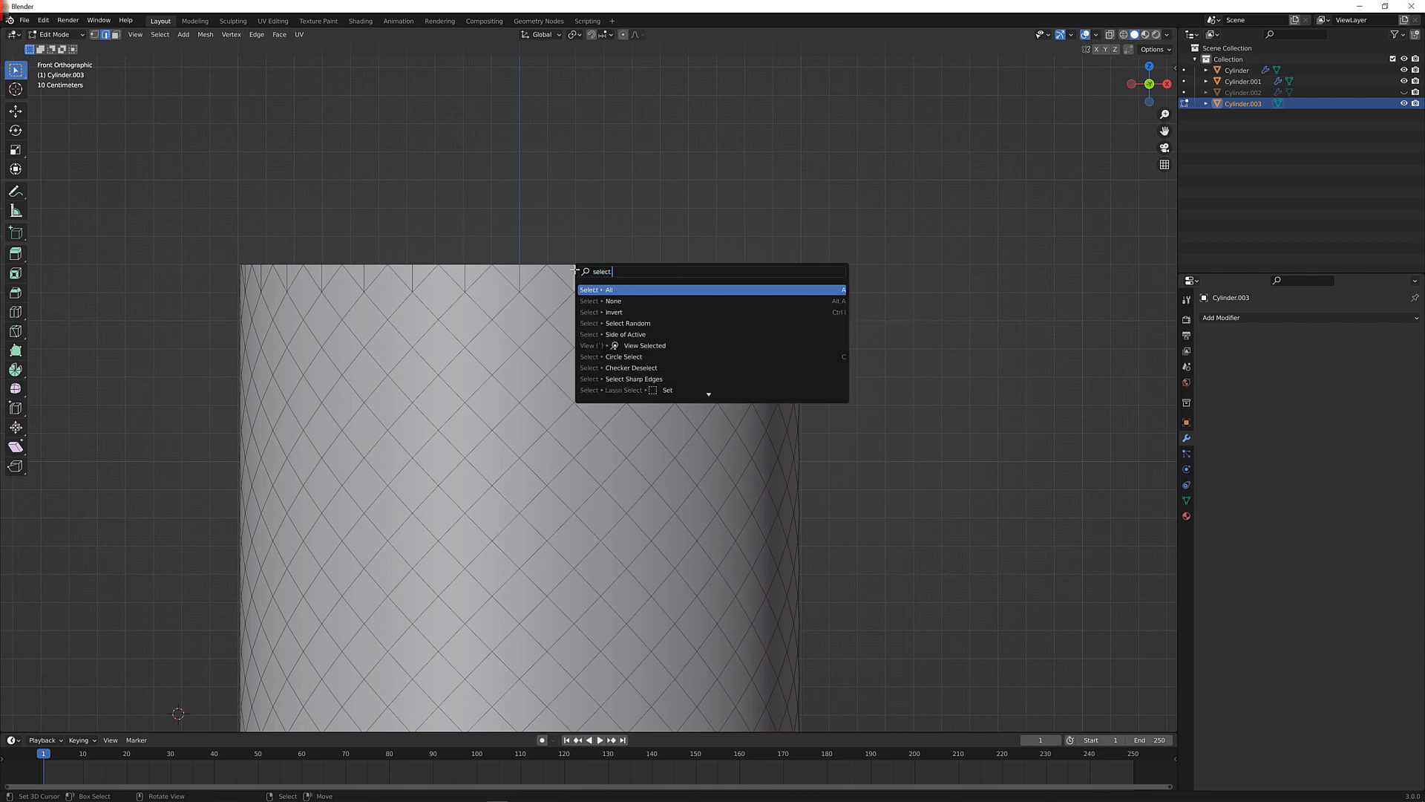
pyautogui.write(' similar')
pyautogui.press('Down')
pyautogui.press('Down')
pyautogui.press('Down')
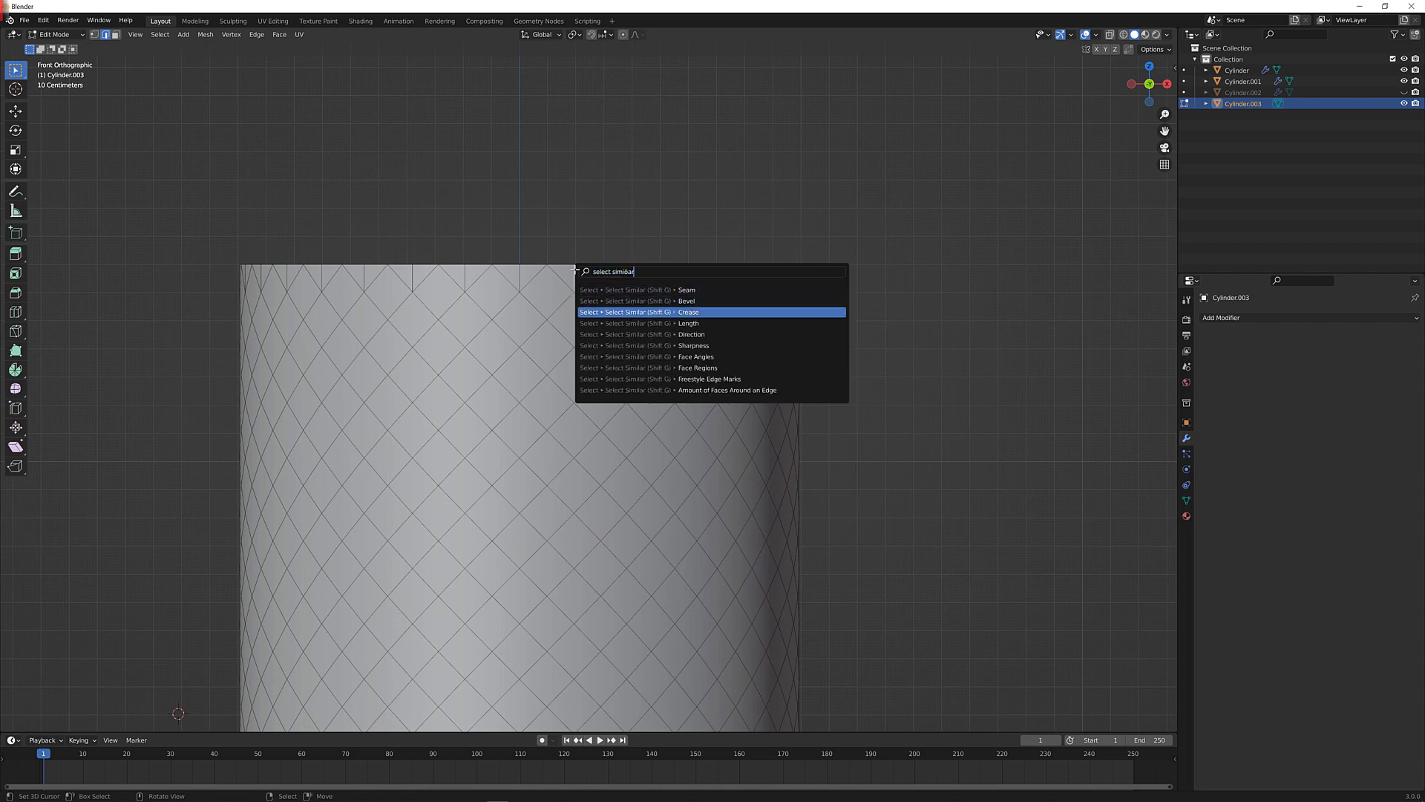
pyautogui.press('Return')
pyautogui.scroll(-5, 578, 257)
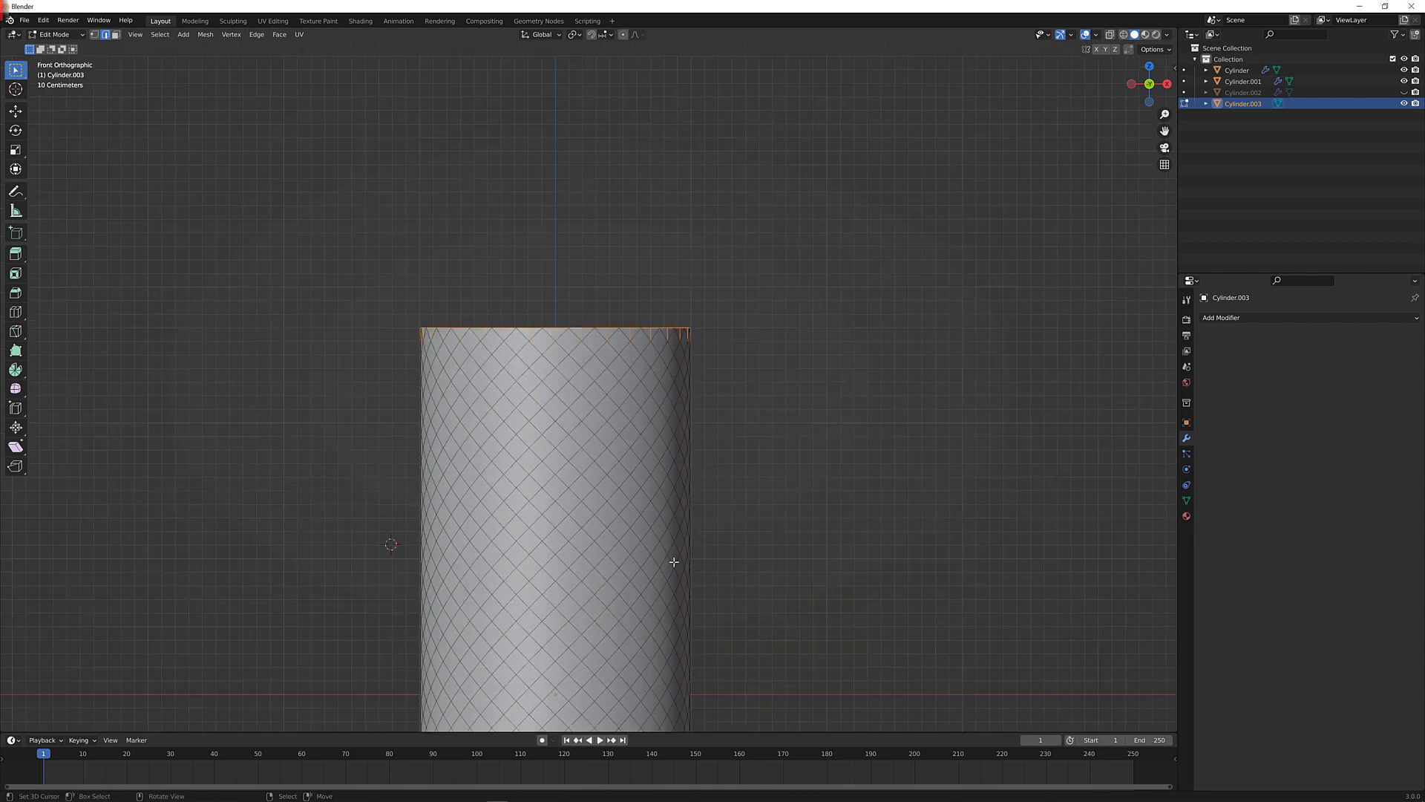
pyautogui.keyDown('shift'); pyautogui.scroll(-5, 671, 563); pyautogui.keyUp('shift')
pyautogui.press('x')
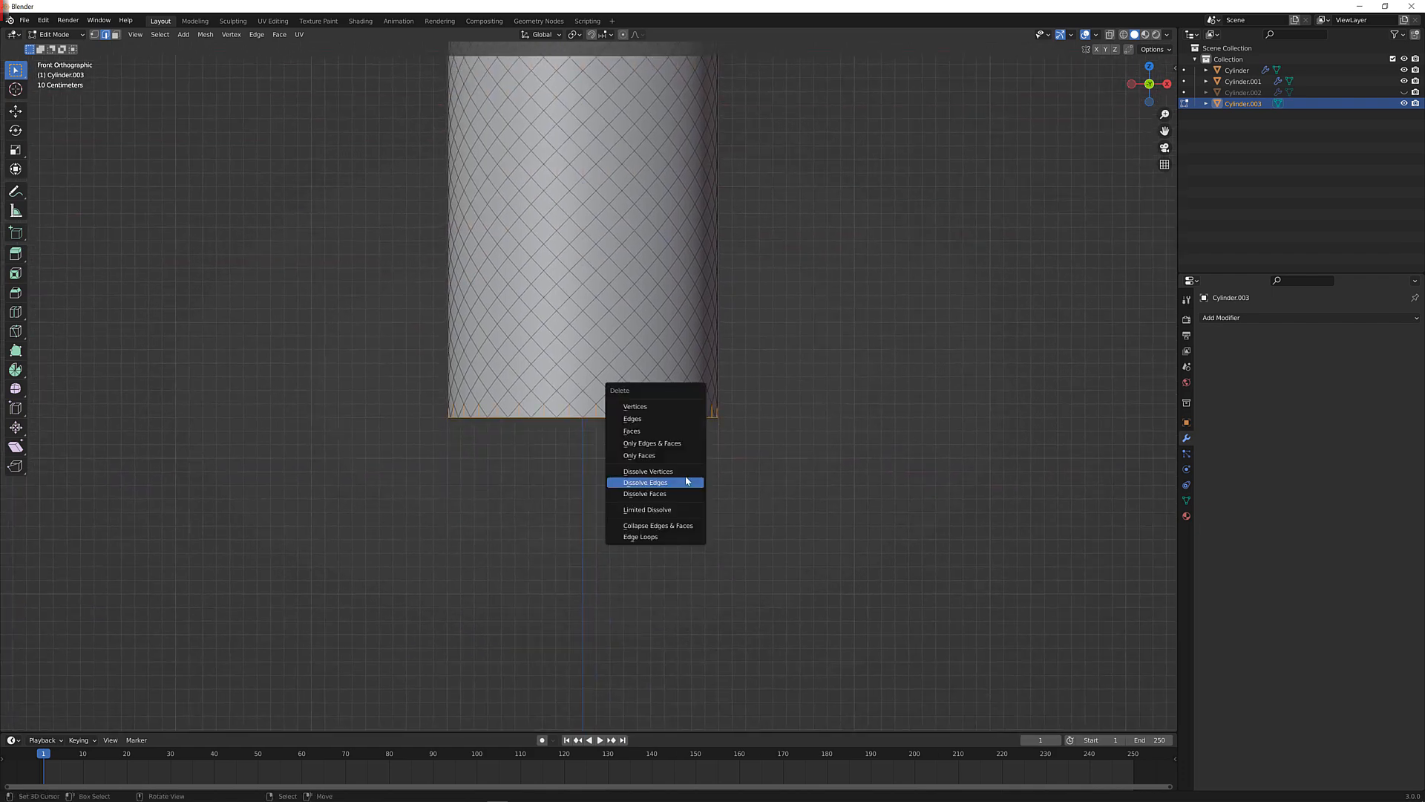
pyautogui.click(677, 425)
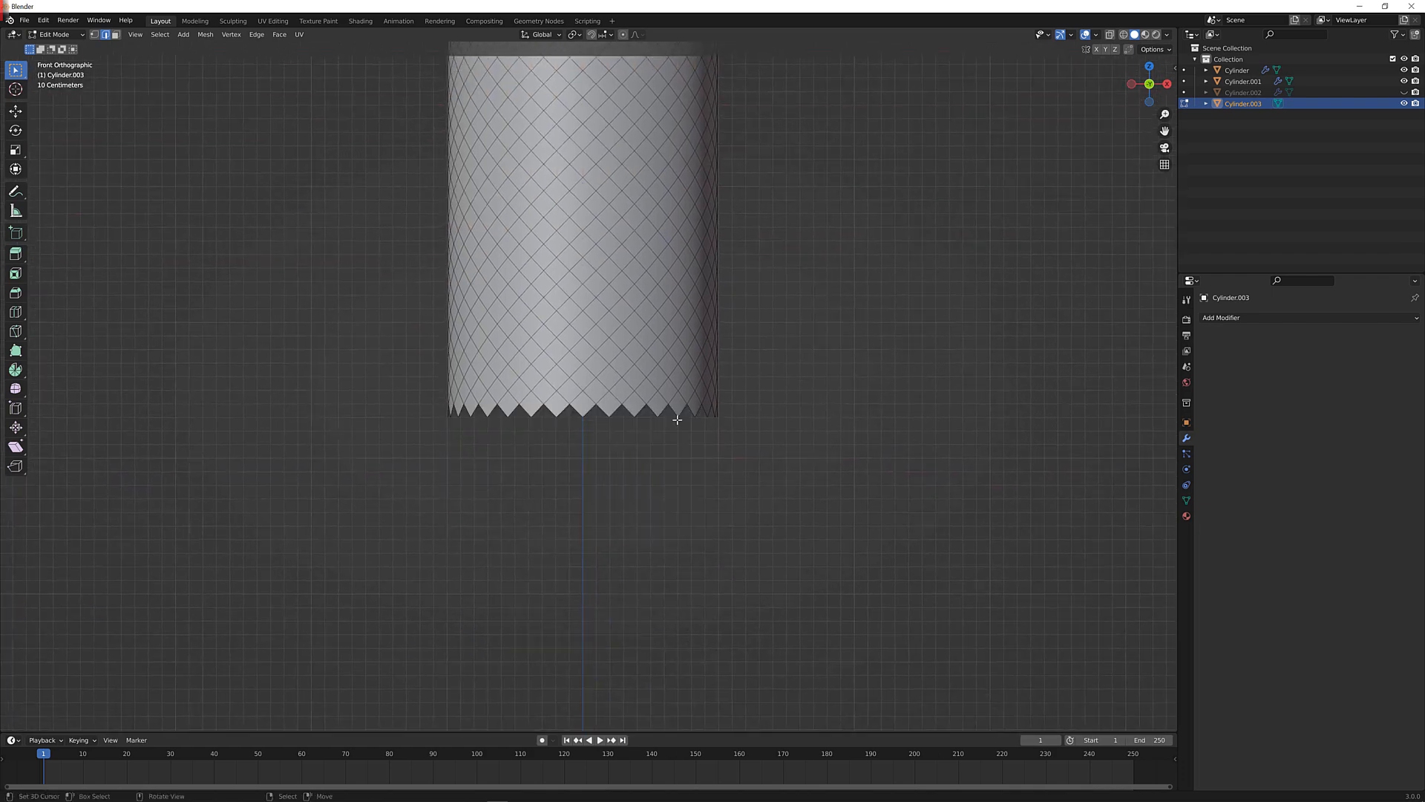
# Inset all the sleeve's diamond faces individually with a thickness of about 0.0077 m
pyautogui.keyDown('shift'); pyautogui.moveTo(711, 349); pyautogui.dragTo(637, 176, button='middle'); pyautogui.keyUp('shift')
pyautogui.scroll(5, 636, 176)
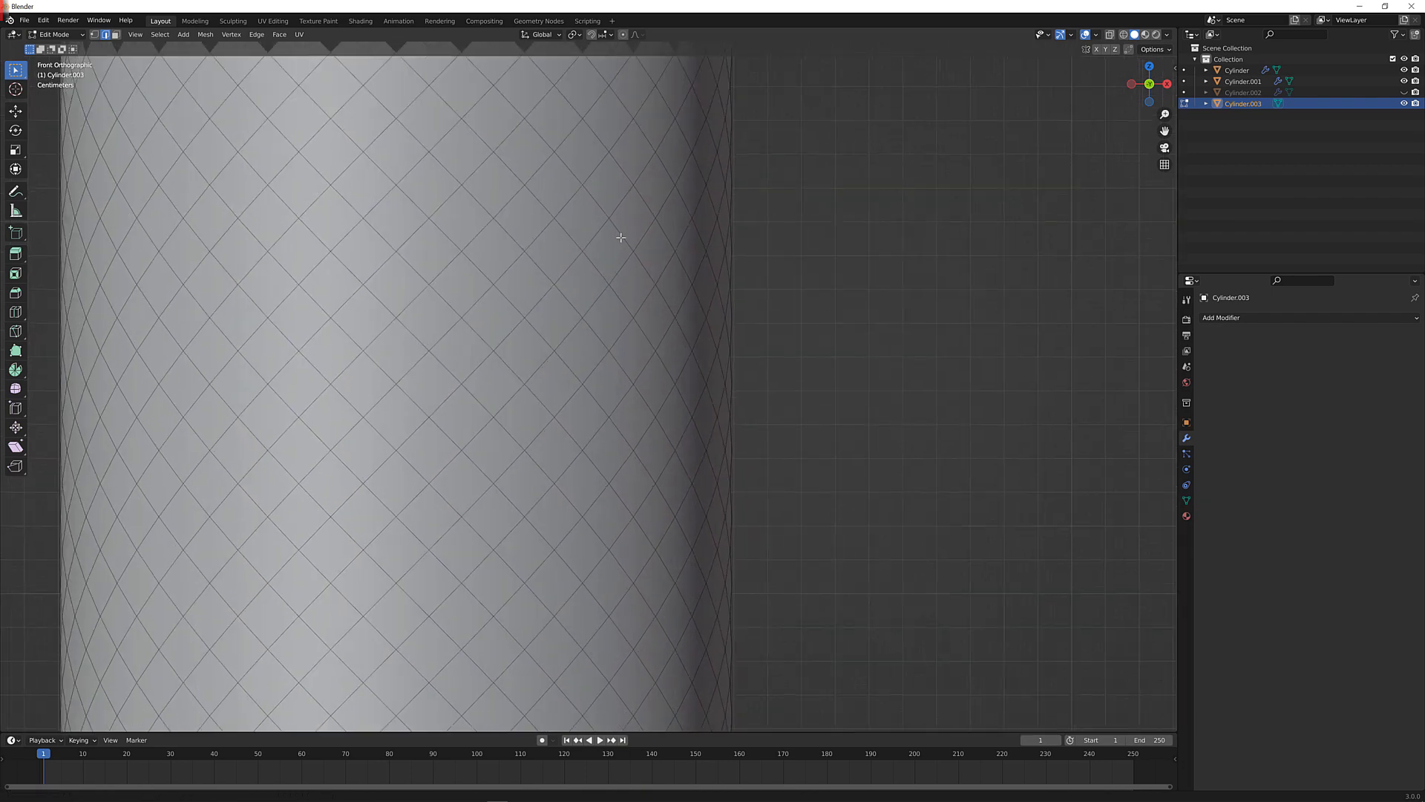
pyautogui.scroll(4, 624, 235)
pyautogui.keyDown('shift'); pyautogui.moveTo(624, 235); pyautogui.dragTo(658, 270, button='middle'); pyautogui.keyUp('shift')
pyautogui.scroll(-4, 646, 305)
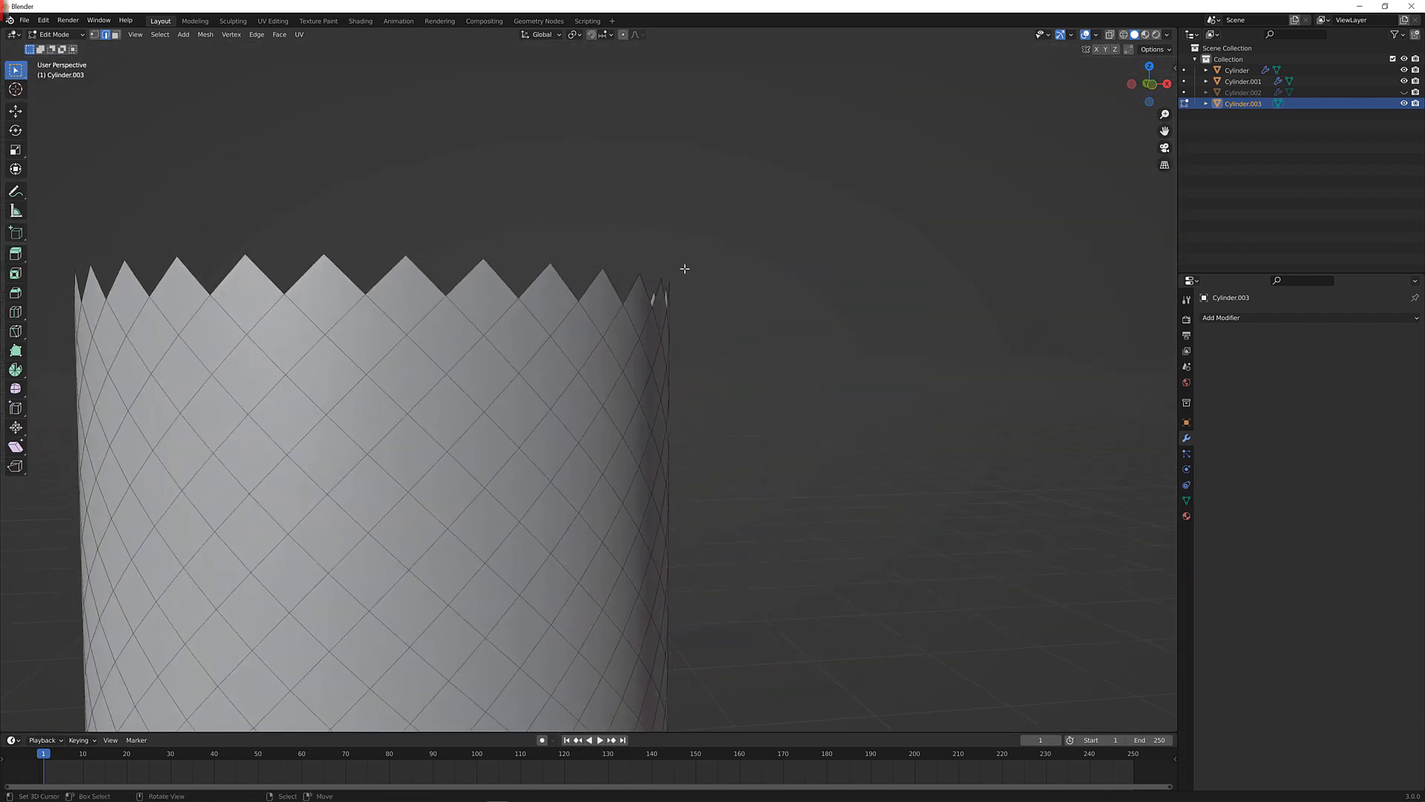
pyautogui.press('a')
pyautogui.press('i')
pyautogui.press('i')
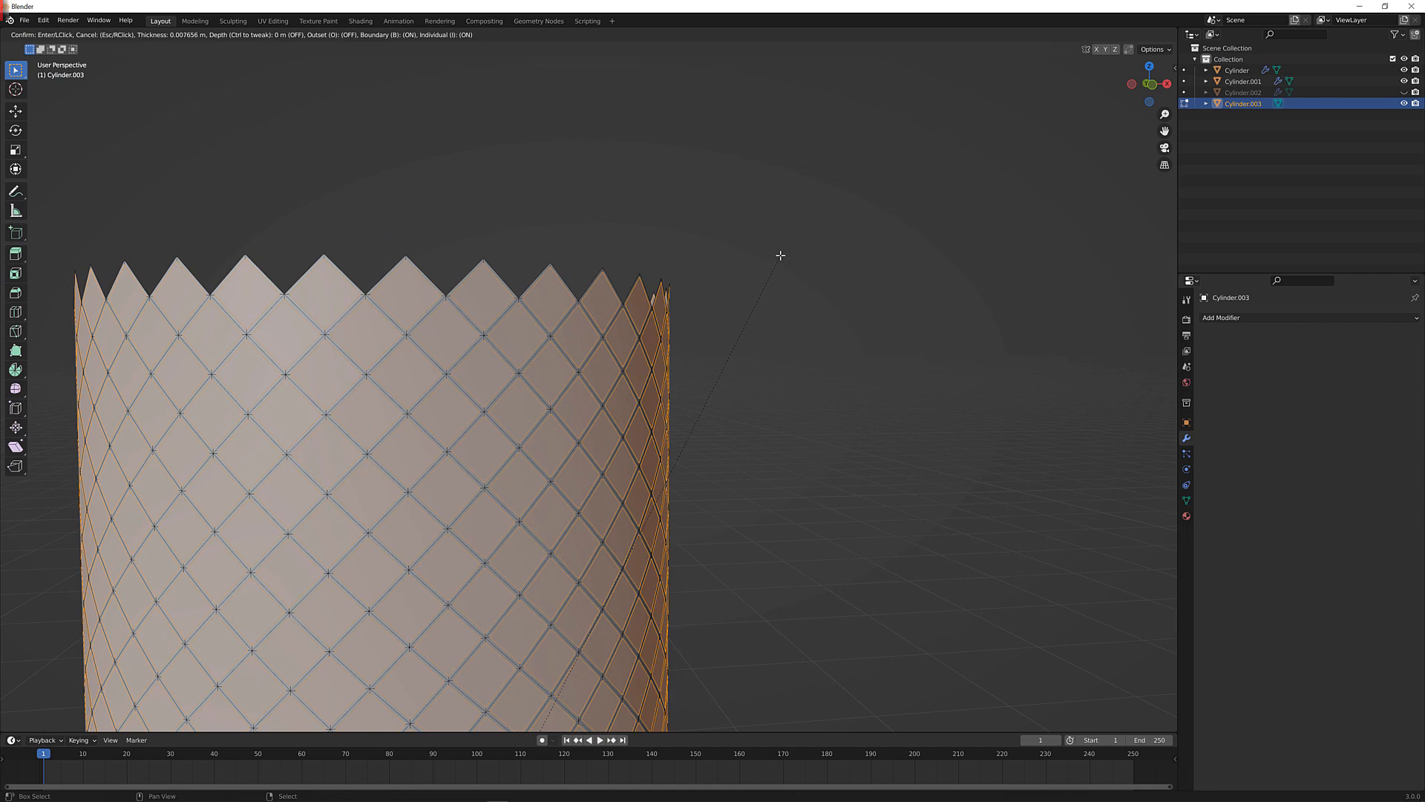
pyautogui.click(780, 255)
# Extrude the inset diamond faces outward along their normals by about 0.015 m
pyautogui.moveTo(725, 261); pyautogui.dragTo(766, 253, button='middle')
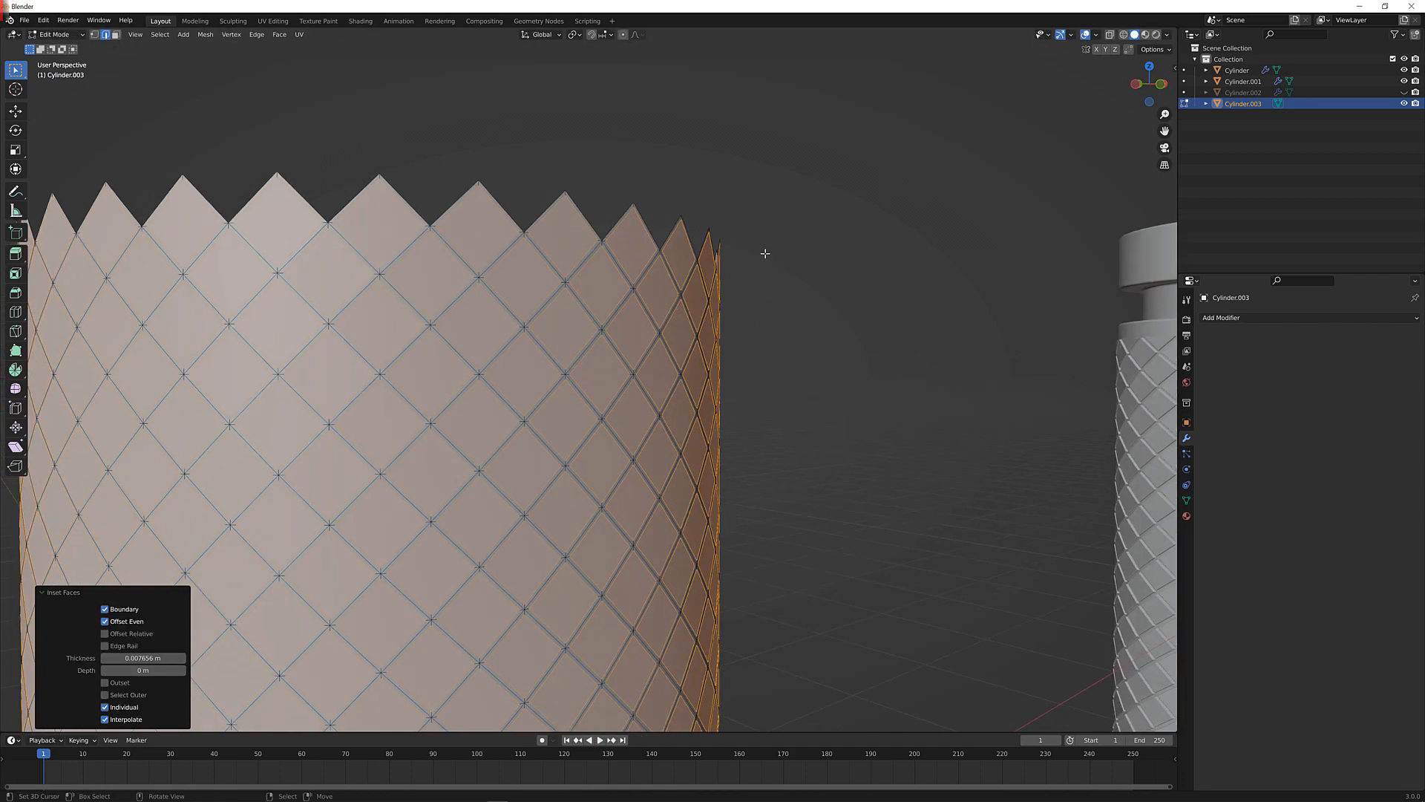
pyautogui.scroll(3, 765, 254)
pyautogui.hotkey('alt', 'e')
pyautogui.click(768, 257)
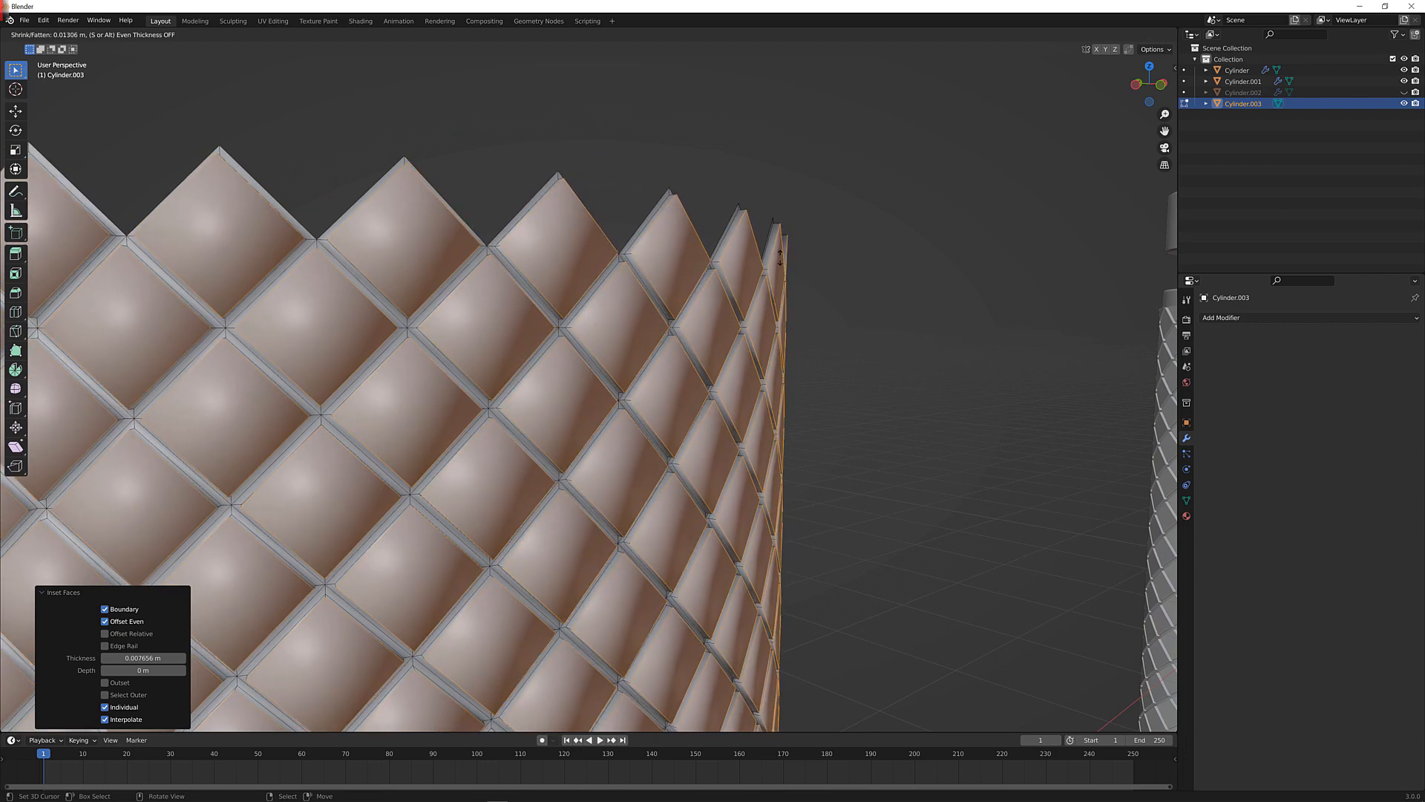
pyautogui.click(780, 256)
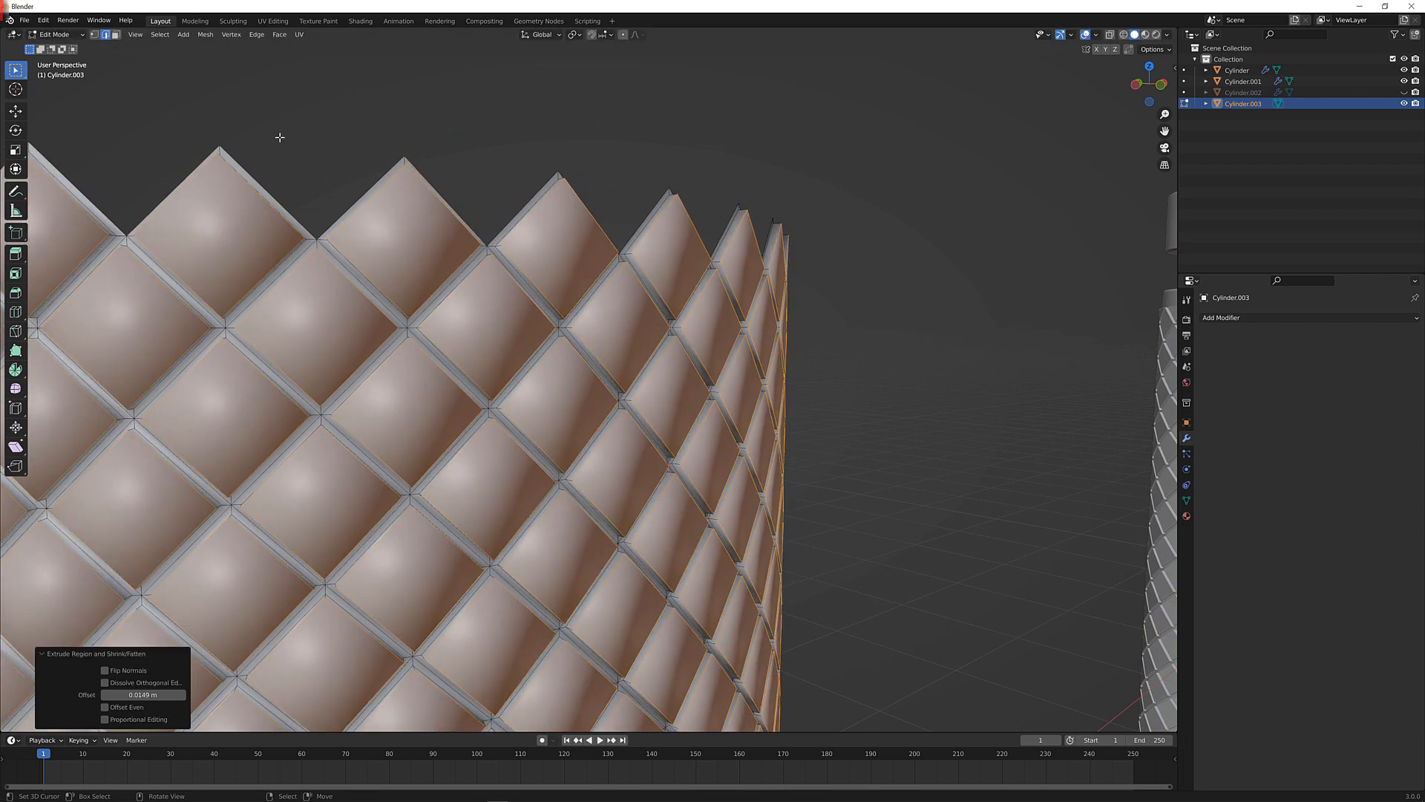
# Grow the selection to the diamonds' sides, invert it, delete the strips between the diamonds, and return to Object Mode
pyautogui.press('F3')
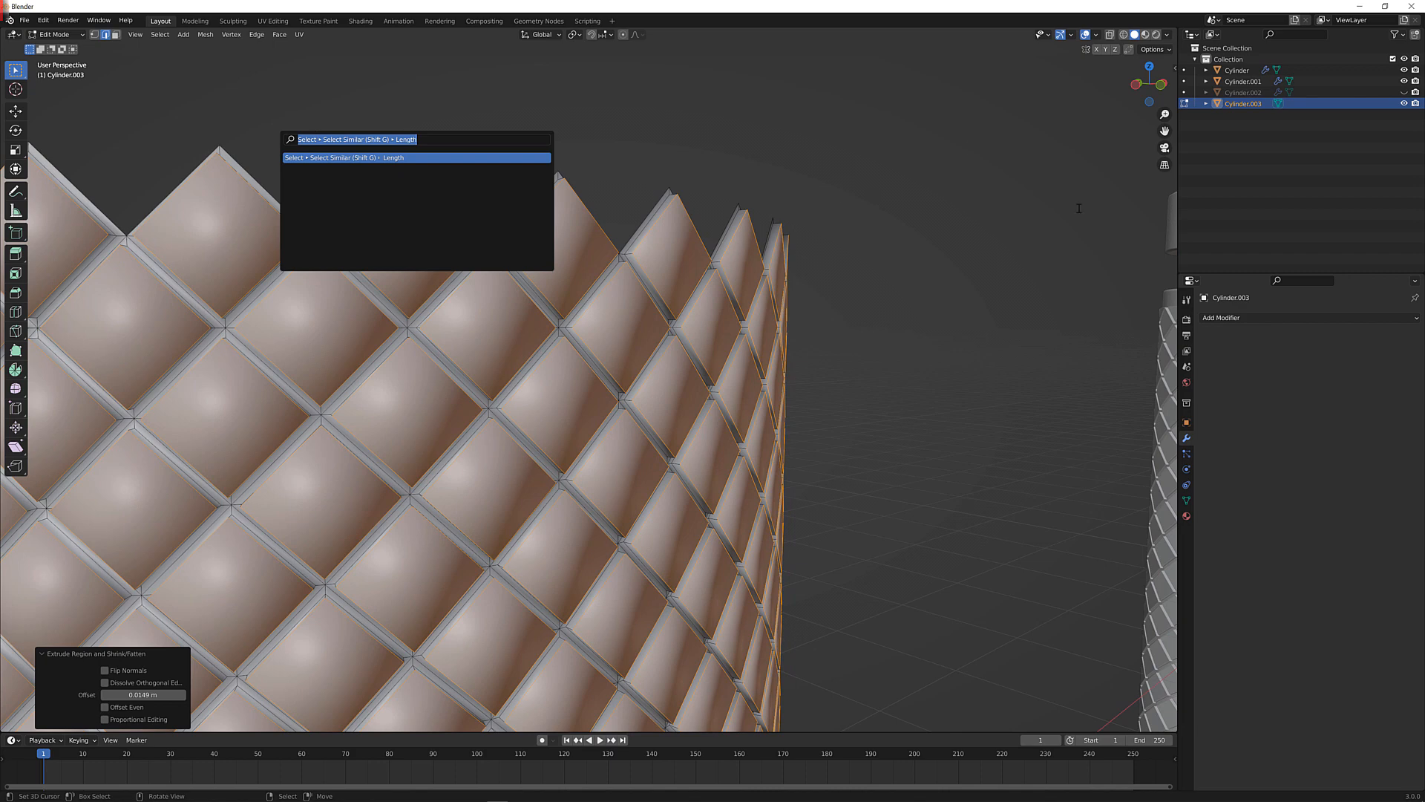
pyautogui.press('Escape')
pyautogui.press('ctrl+KP_Add')
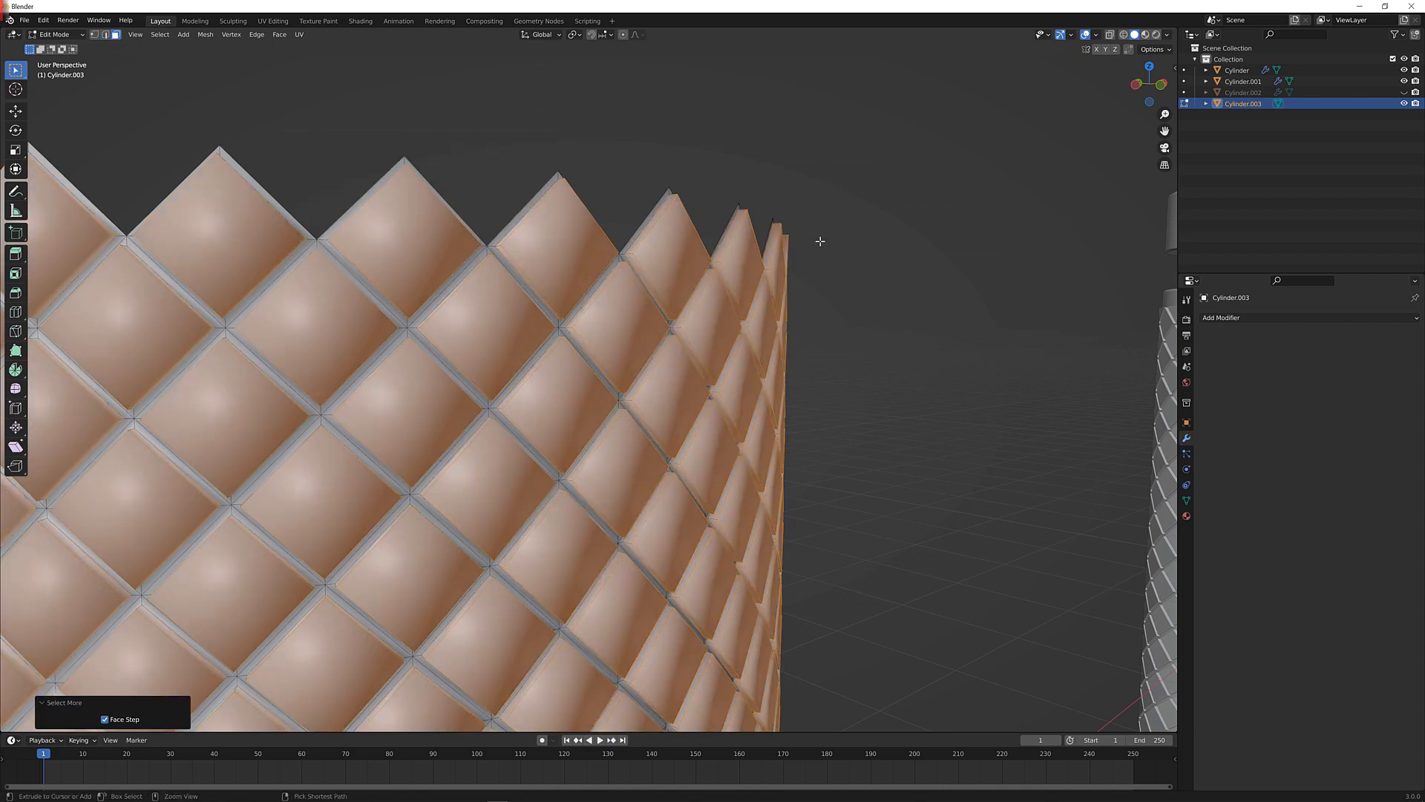
pyautogui.hotkey('ctrl', 'i')
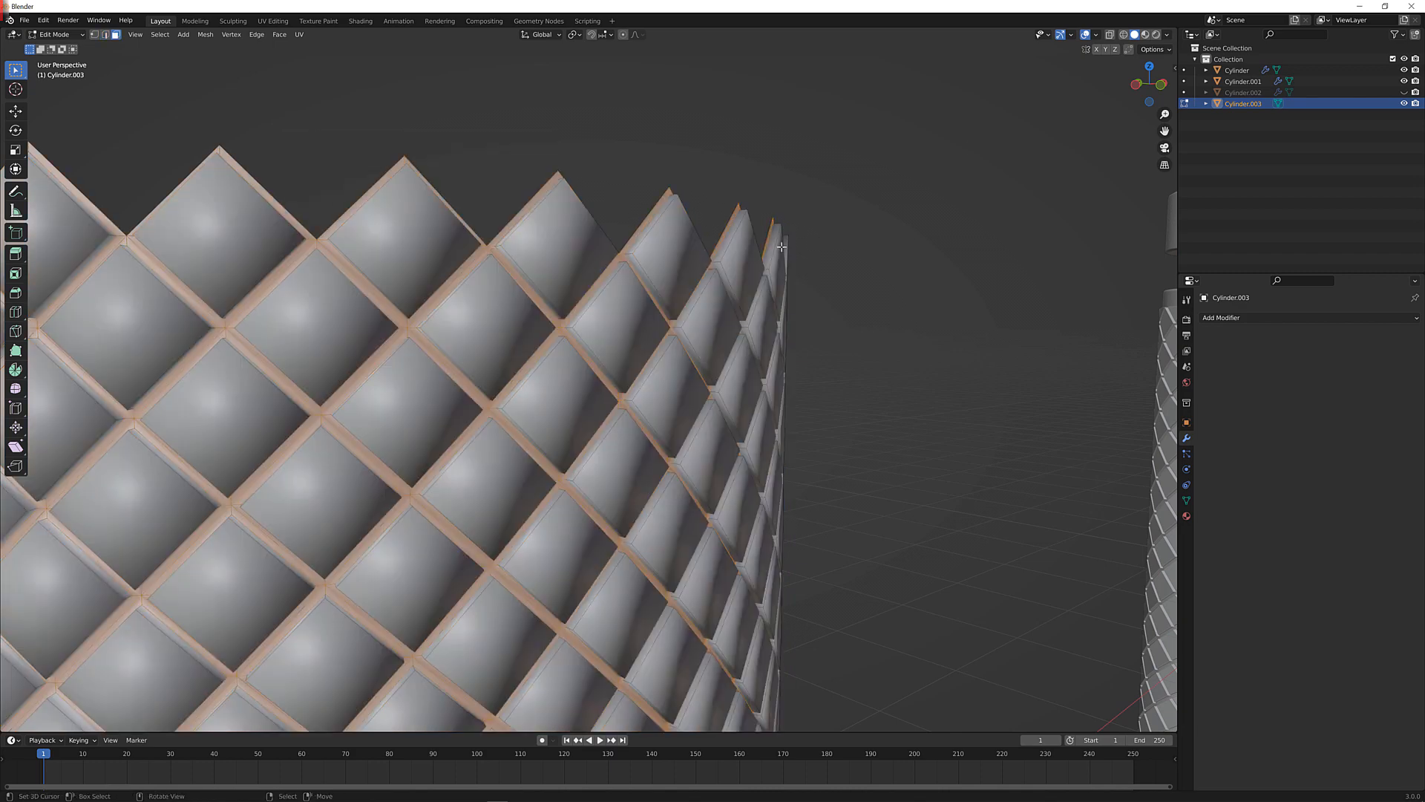
pyautogui.press('x')
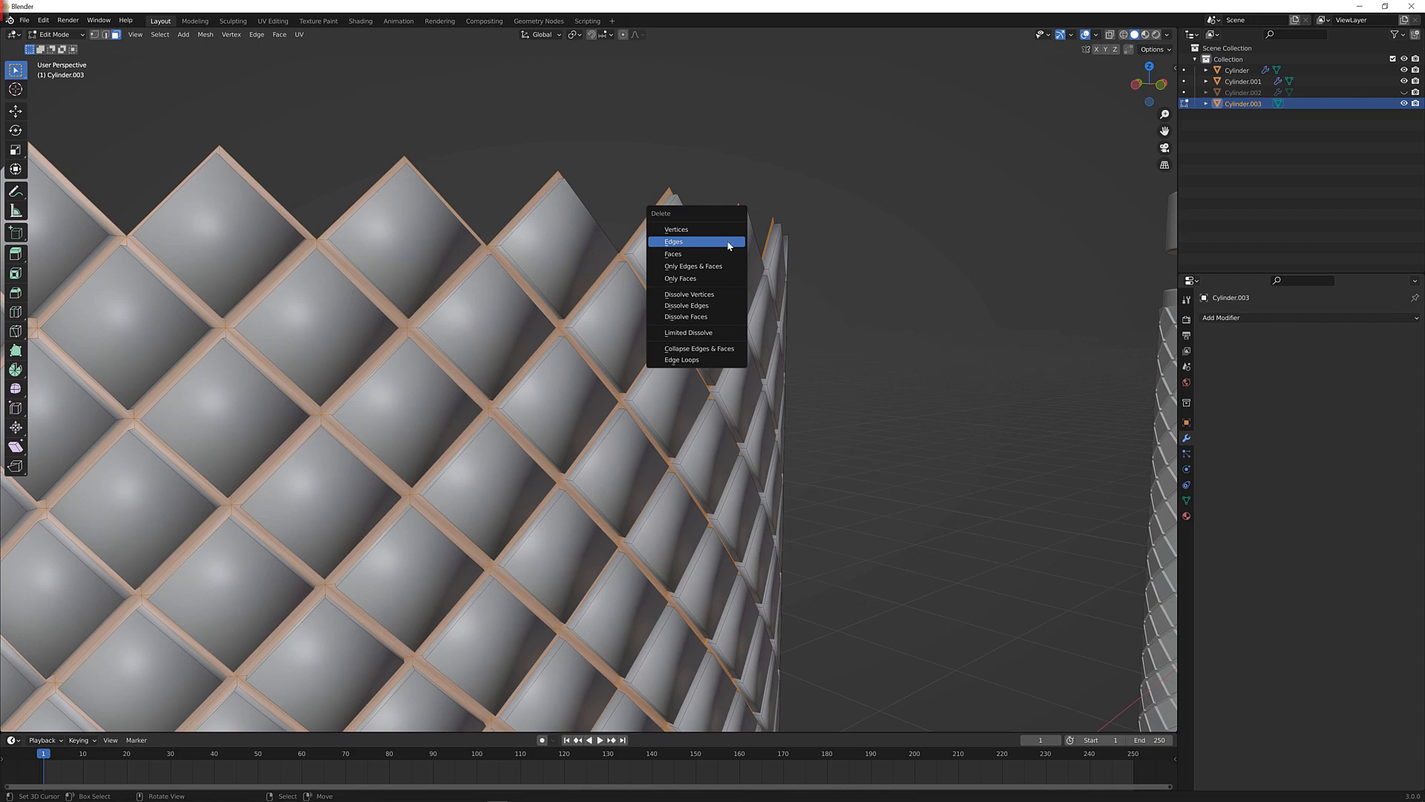
pyautogui.click(727, 241)
pyautogui.hotkey('ctrl', 'z')
pyautogui.press('x')
pyautogui.click(725, 243)
pyautogui.scroll(-6, 745, 272)
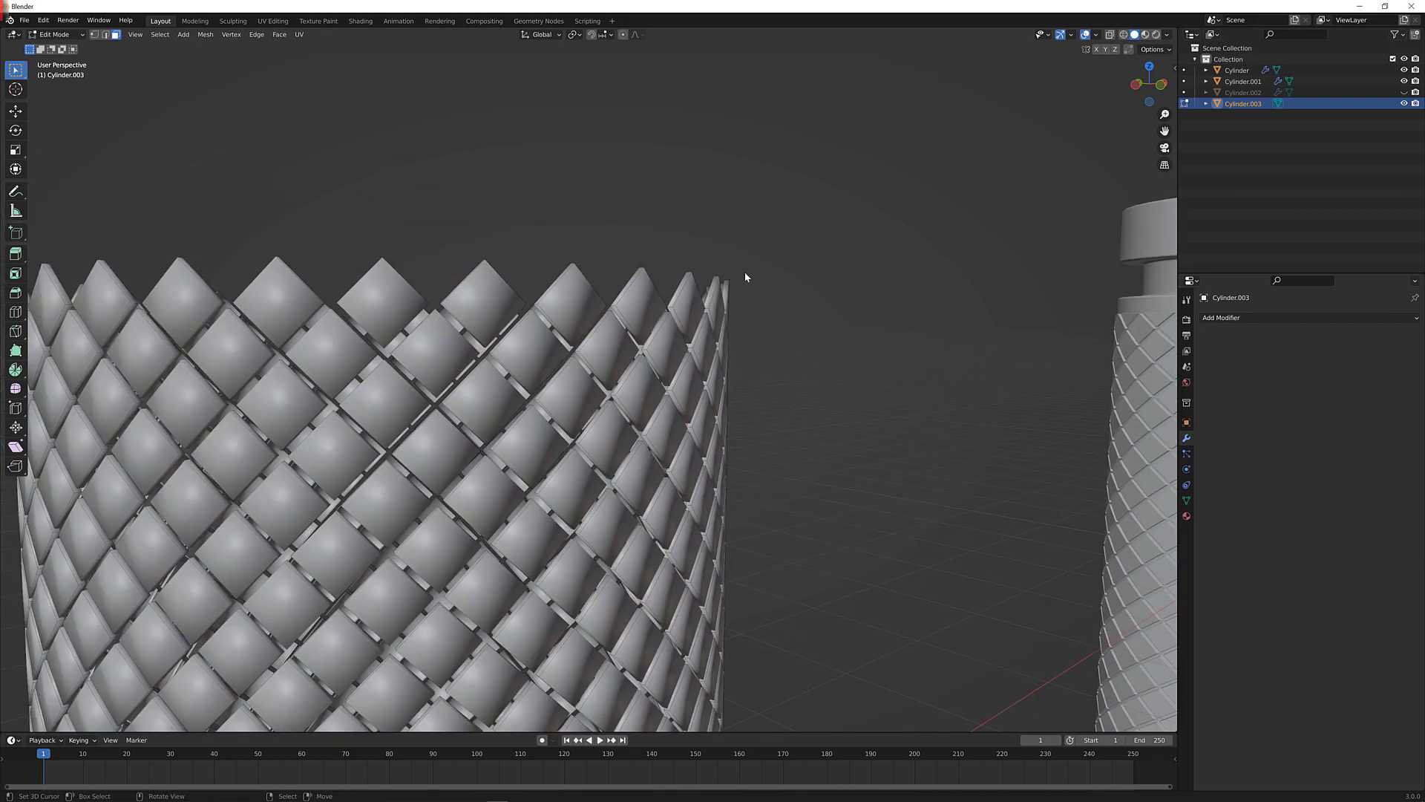
pyautogui.press('Tab')
# Examine the separated raised diamonds on the sleeve from several angles and compare them with the first grip
pyautogui.scroll(-2, 785, 296)
pyautogui.moveTo(782, 300); pyautogui.dragTo(903, 376, button='middle')
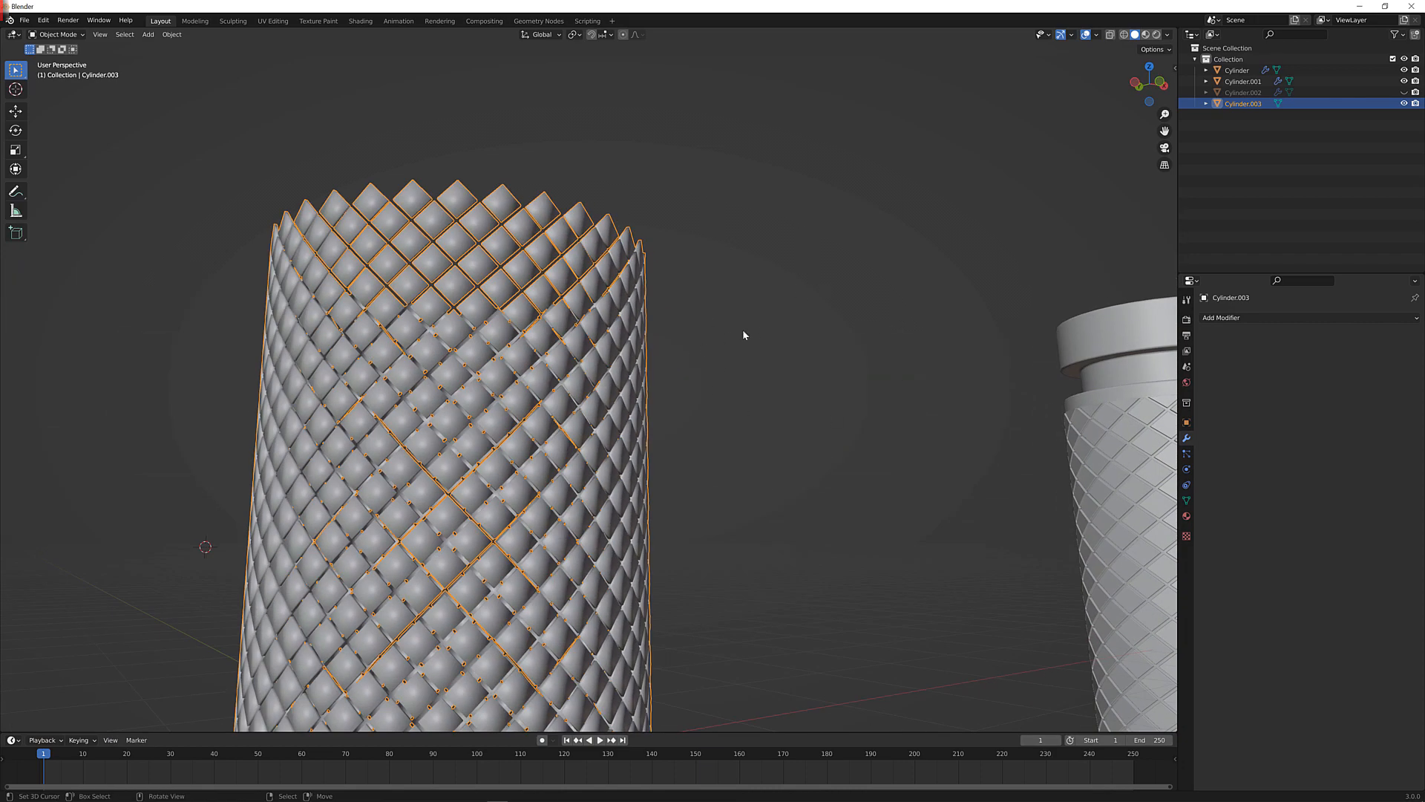
pyautogui.moveTo(743, 330); pyautogui.dragTo(748, 340, button='middle')
pyautogui.moveTo(510, 274); pyautogui.dragTo(639, 313, button='middle')
pyautogui.scroll(1, 654, 334)
pyautogui.scroll(-2, 719, 316)
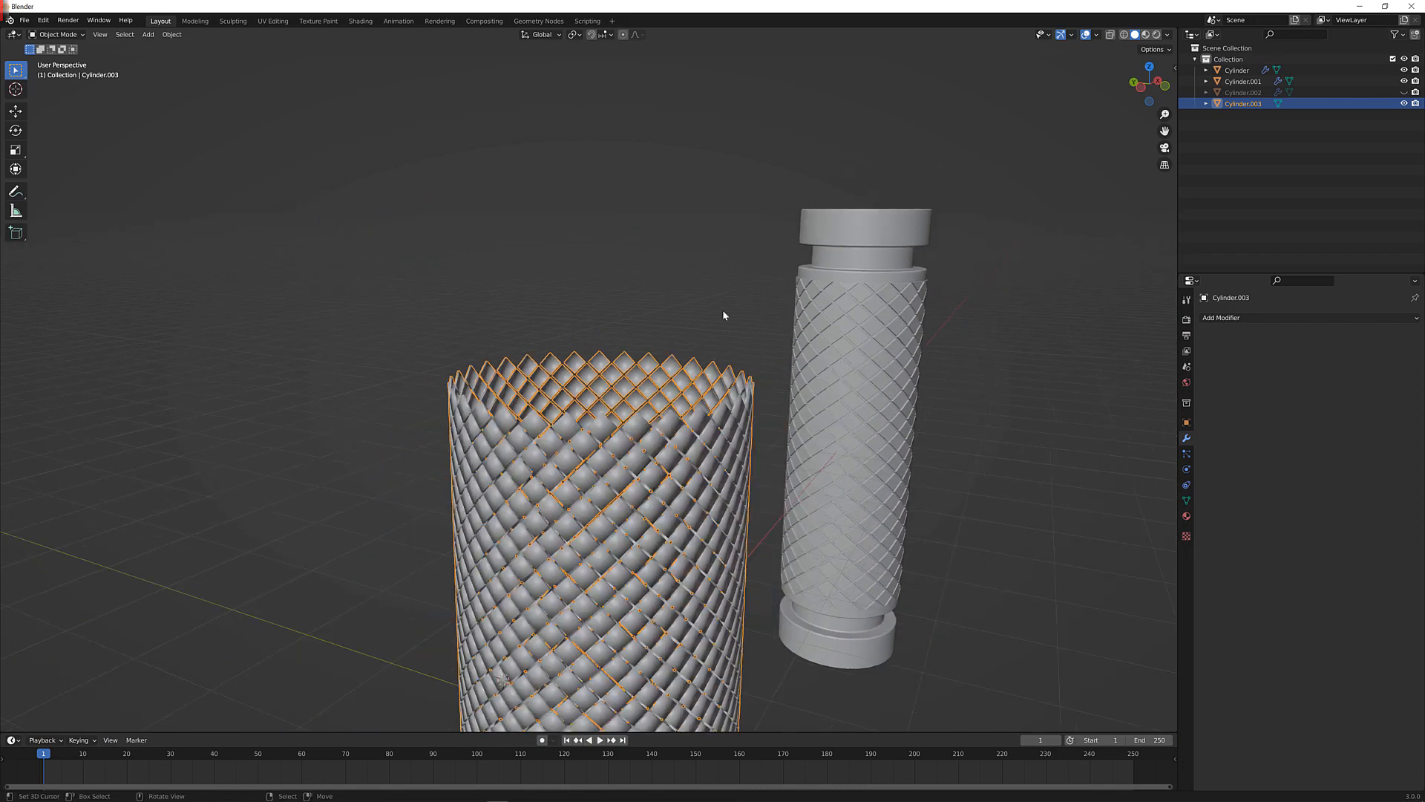
pyautogui.click(723, 315)
pyautogui.scroll(1, 724, 315)
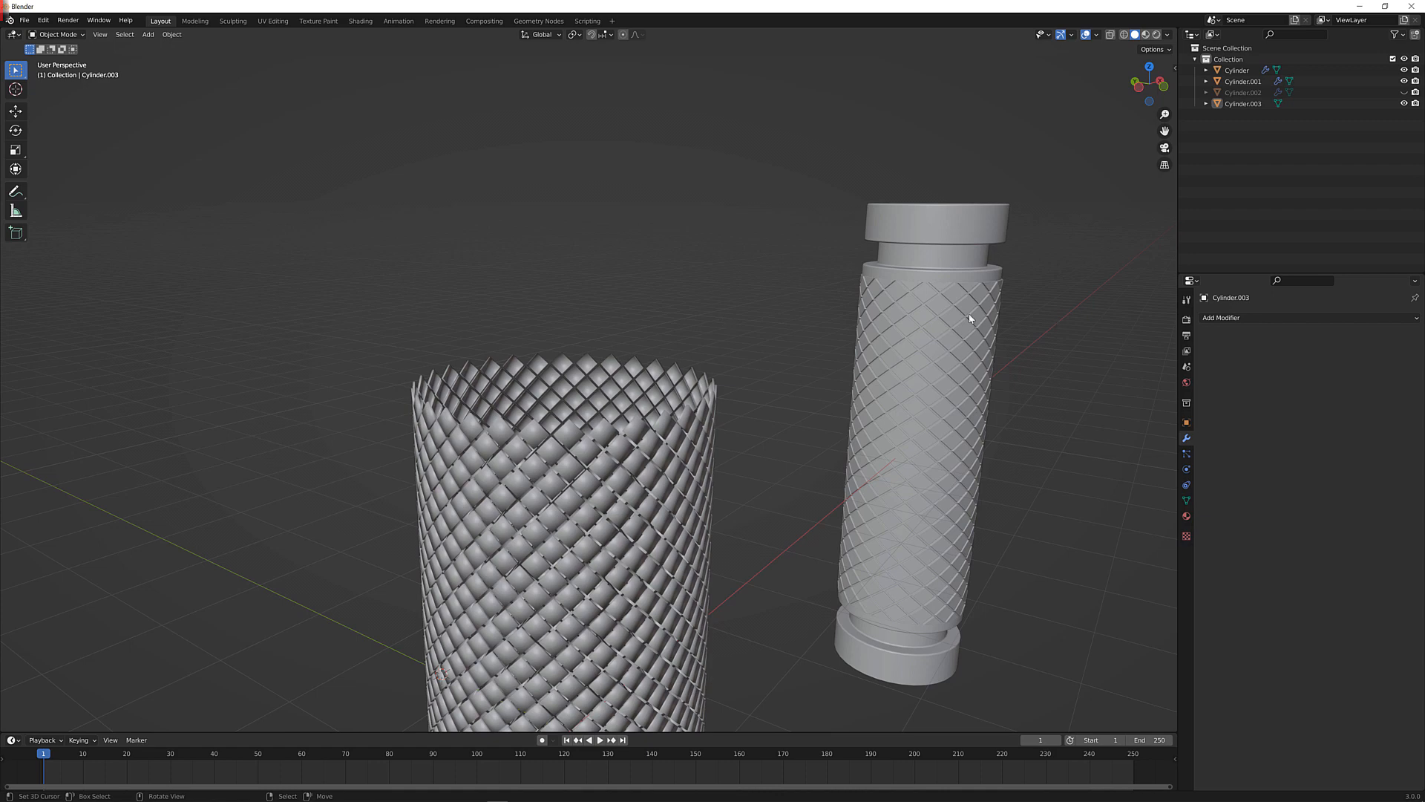
pyautogui.moveTo(598, 454); pyautogui.dragTo(582, 416, button='middle')
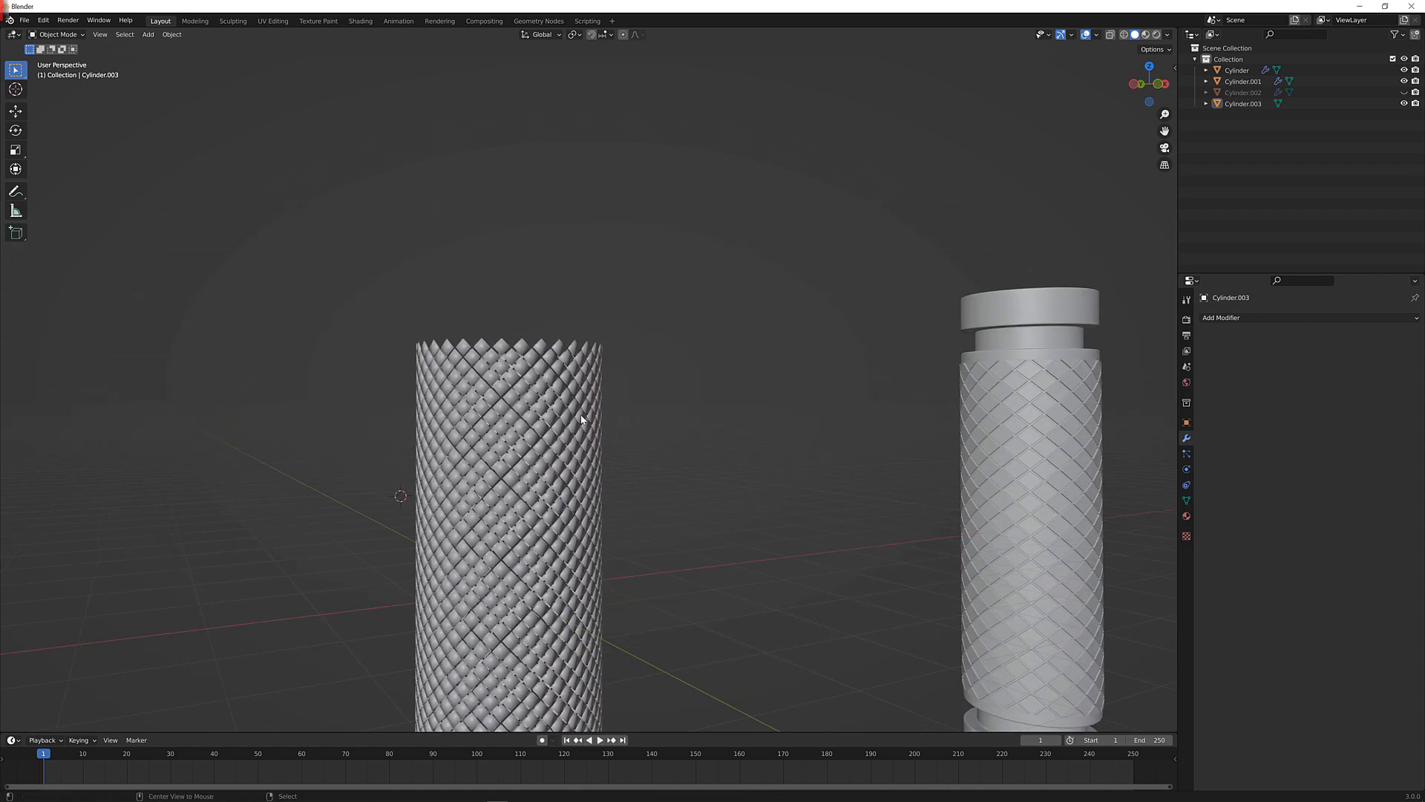
# Unhide the grooved cylinder body inside the sleeve and check how the diamonds sit on it
pyautogui.click(583, 420)
pyautogui.rightClick(640, 373)
pyautogui.rightClick(585, 385)
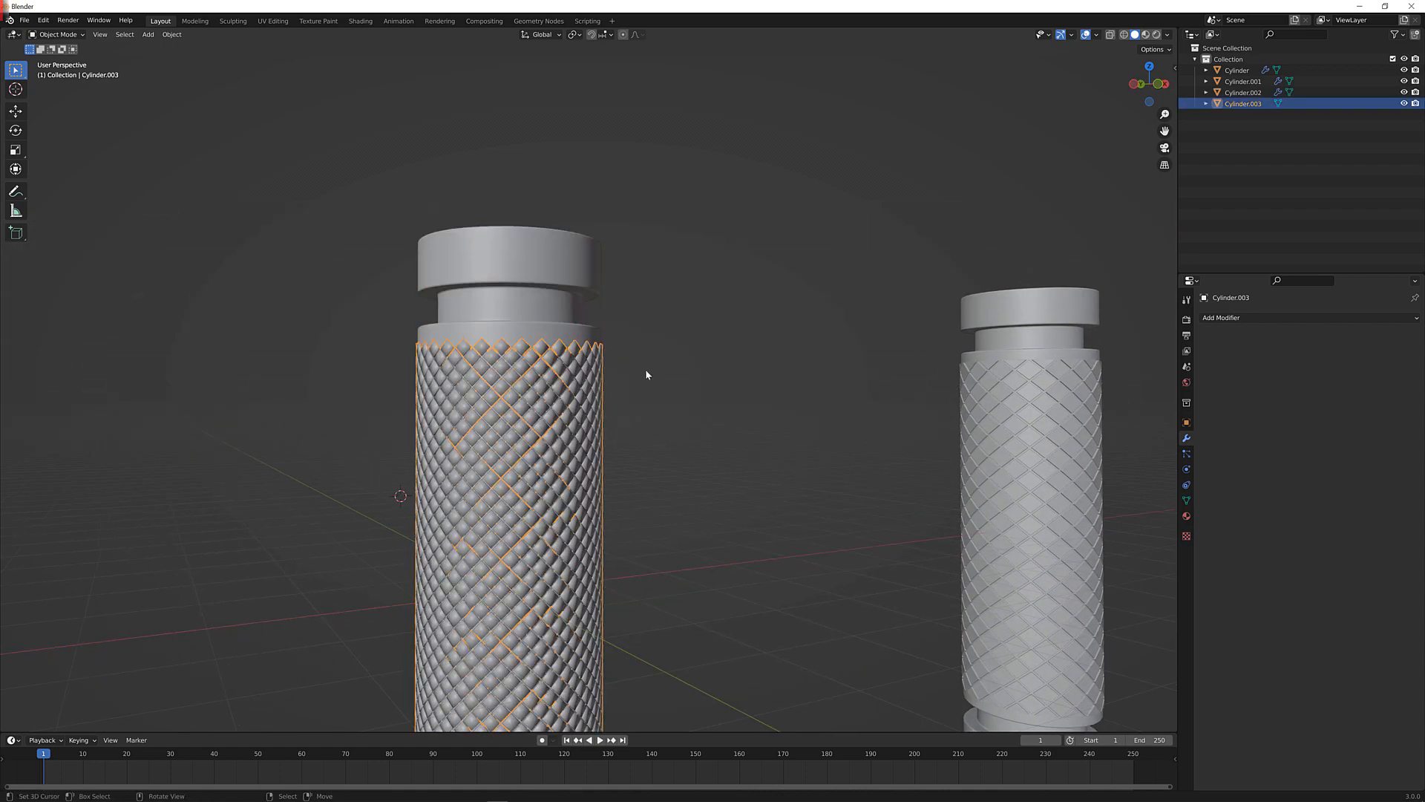
pyautogui.rightClick(680, 361)
pyautogui.moveTo(679, 359); pyautogui.dragTo(625, 371, button='middle')
pyautogui.keyDown('shift'); pyautogui.moveTo(583, 399); pyautogui.dragTo(649, 352, button='middle'); pyautogui.keyUp('shift')
pyautogui.scroll(4, 636, 362)
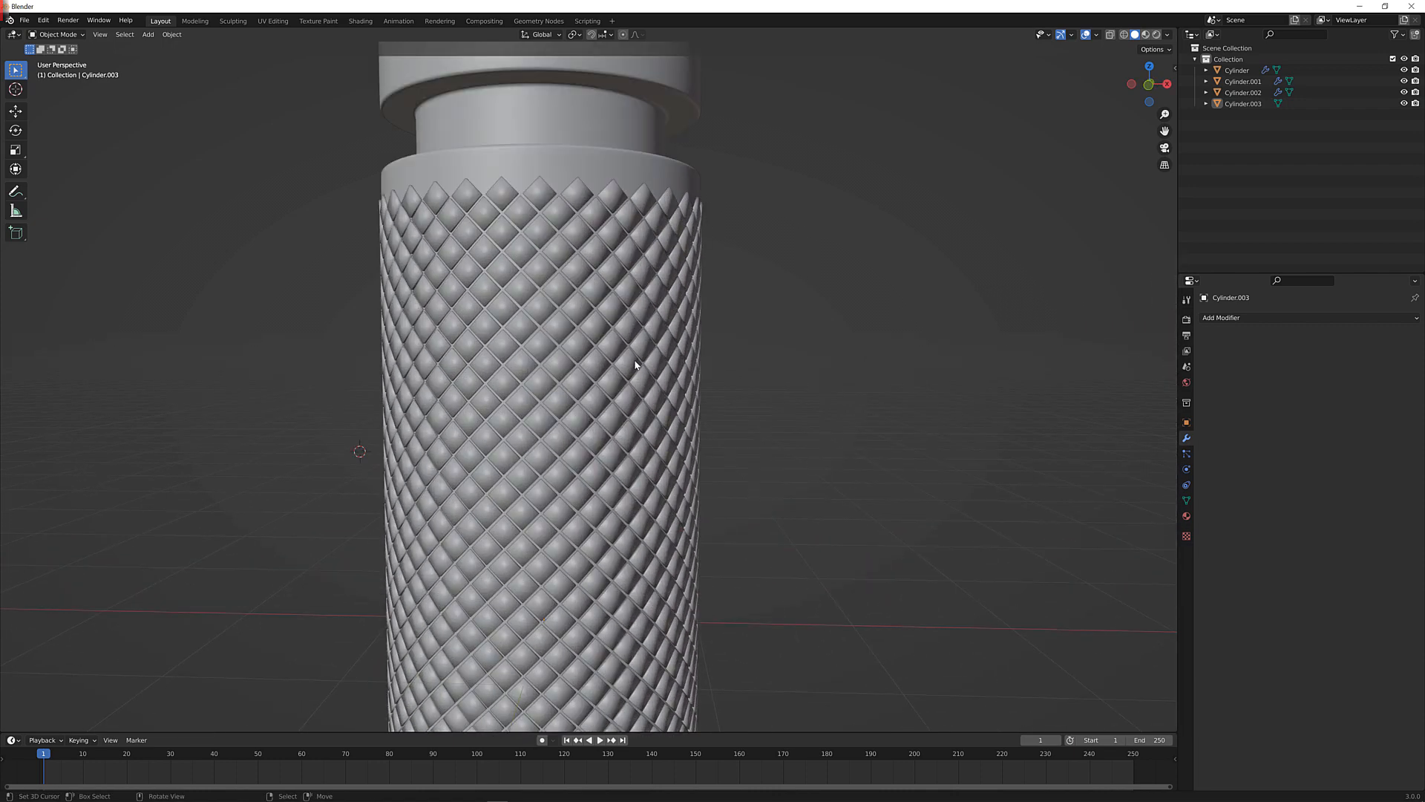
# Select only the diamond sleeve and add a Bevel modifier to it
pyautogui.rightClick(636, 363)
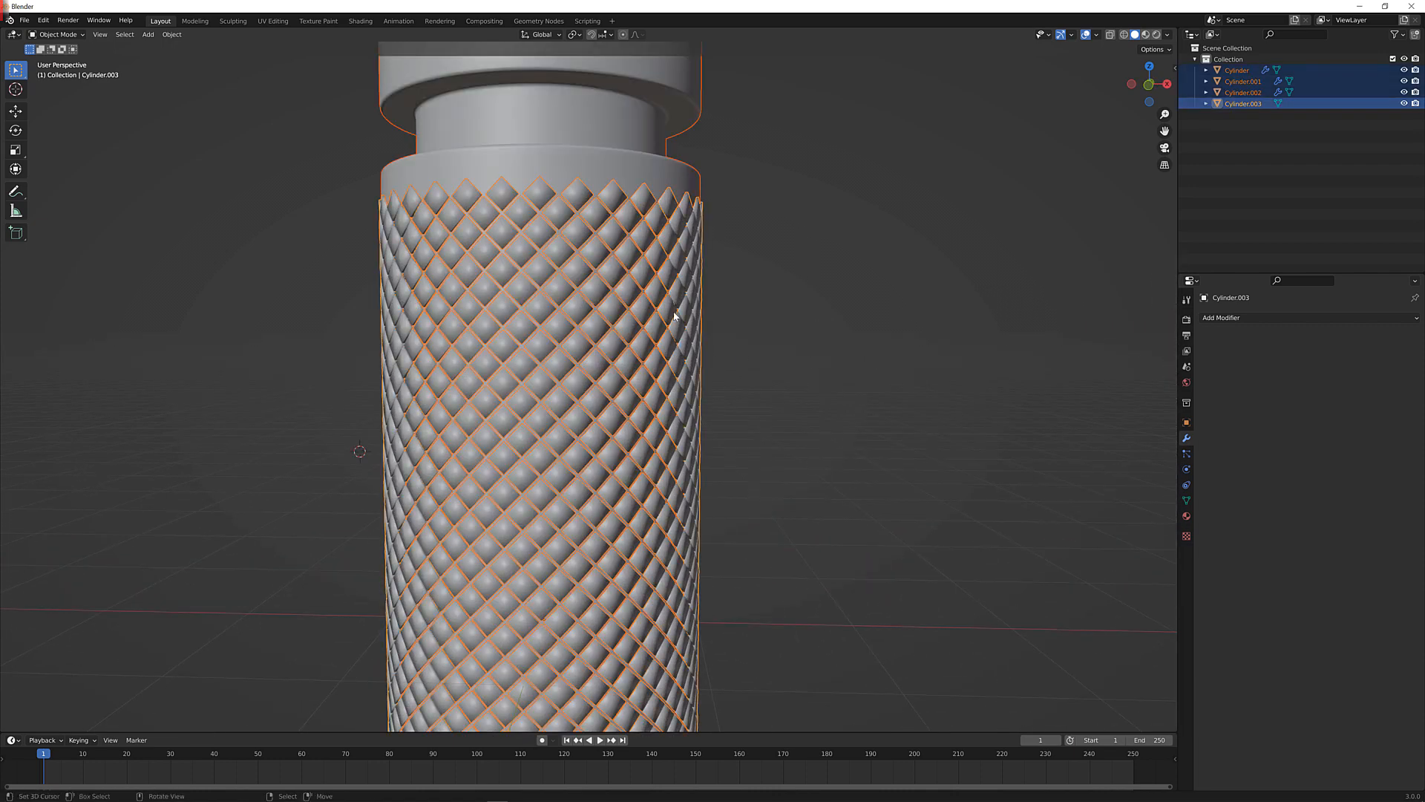
pyautogui.rightClick(723, 310)
pyautogui.rightClick(698, 279)
pyautogui.keyDown('shift'); pyautogui.moveTo(698, 279); pyautogui.dragTo(736, 340, button='middle'); pyautogui.keyUp('shift')
pyautogui.click(1300, 317)
pyautogui.click(1186, 362)
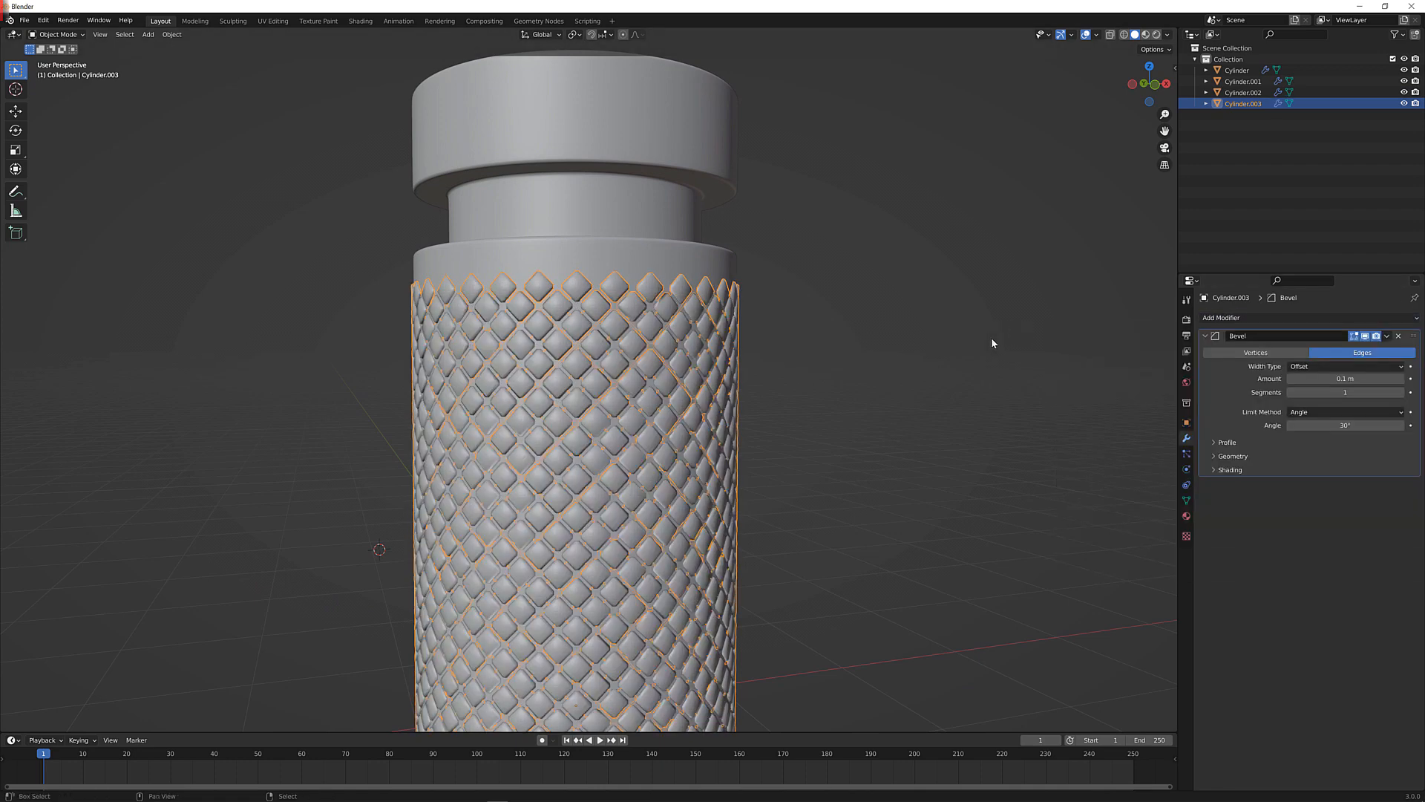
pyautogui.moveTo(991, 337); pyautogui.dragTo(946, 358, button='middle')
pyautogui.scroll(-3, 1013, 365)
pyautogui.scroll(-2, 1009, 407)
pyautogui.scroll(-2, 1009, 407)
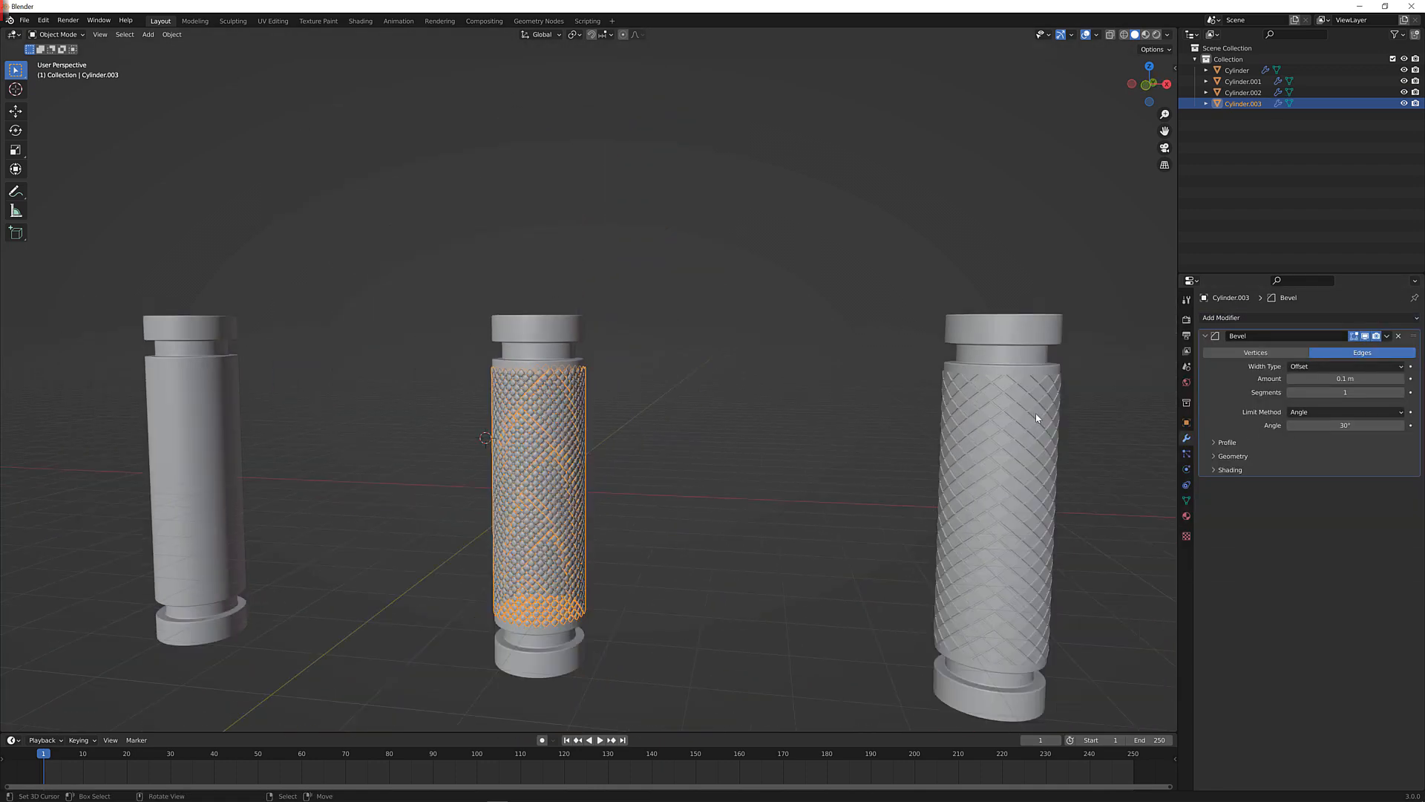
# Set the sleeve's Bevel amount to 0.005 m with 4 segments
pyautogui.click(1029, 414)
pyautogui.click(578, 400)
pyautogui.press('KP_Decimal')
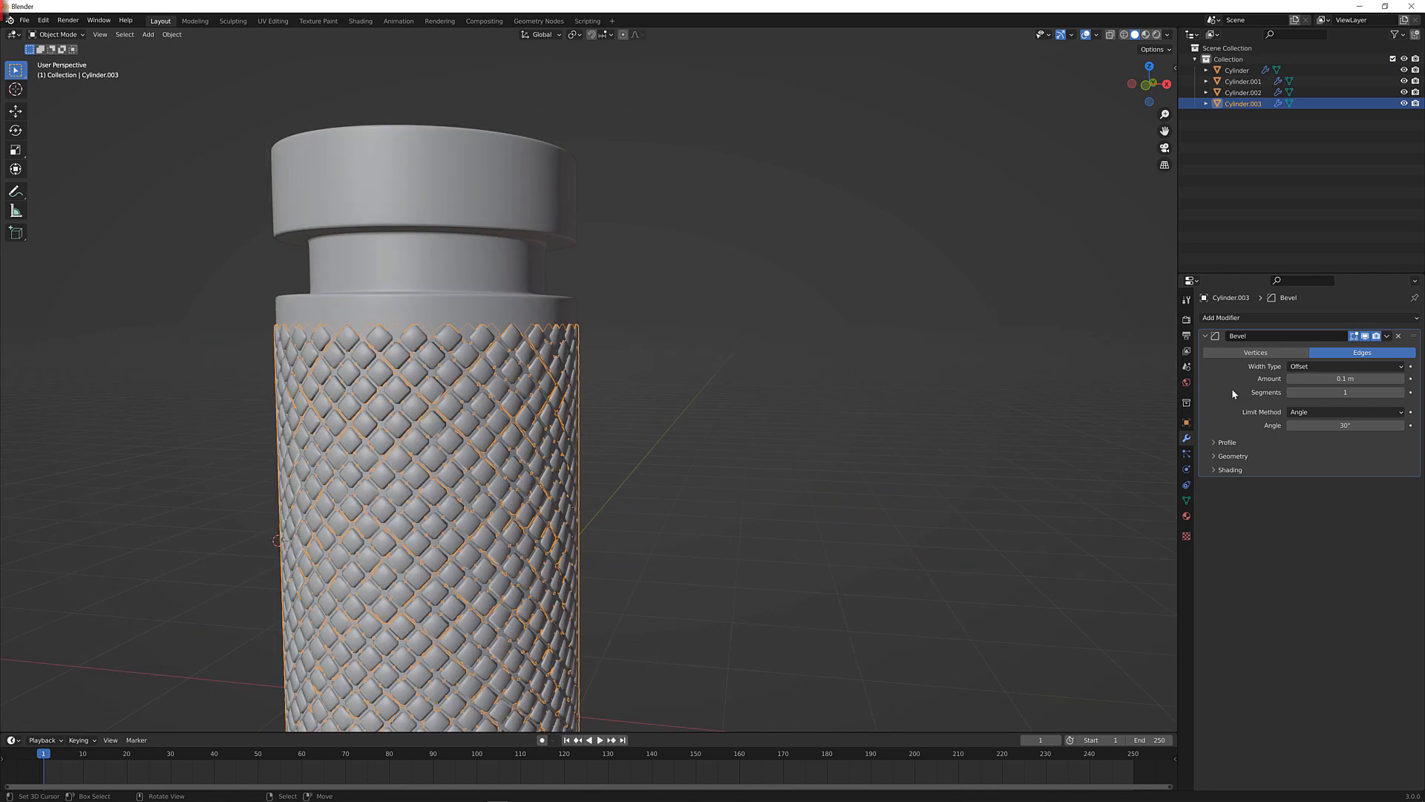
pyautogui.doubleClick(1345, 379)
pyautogui.write('.005')
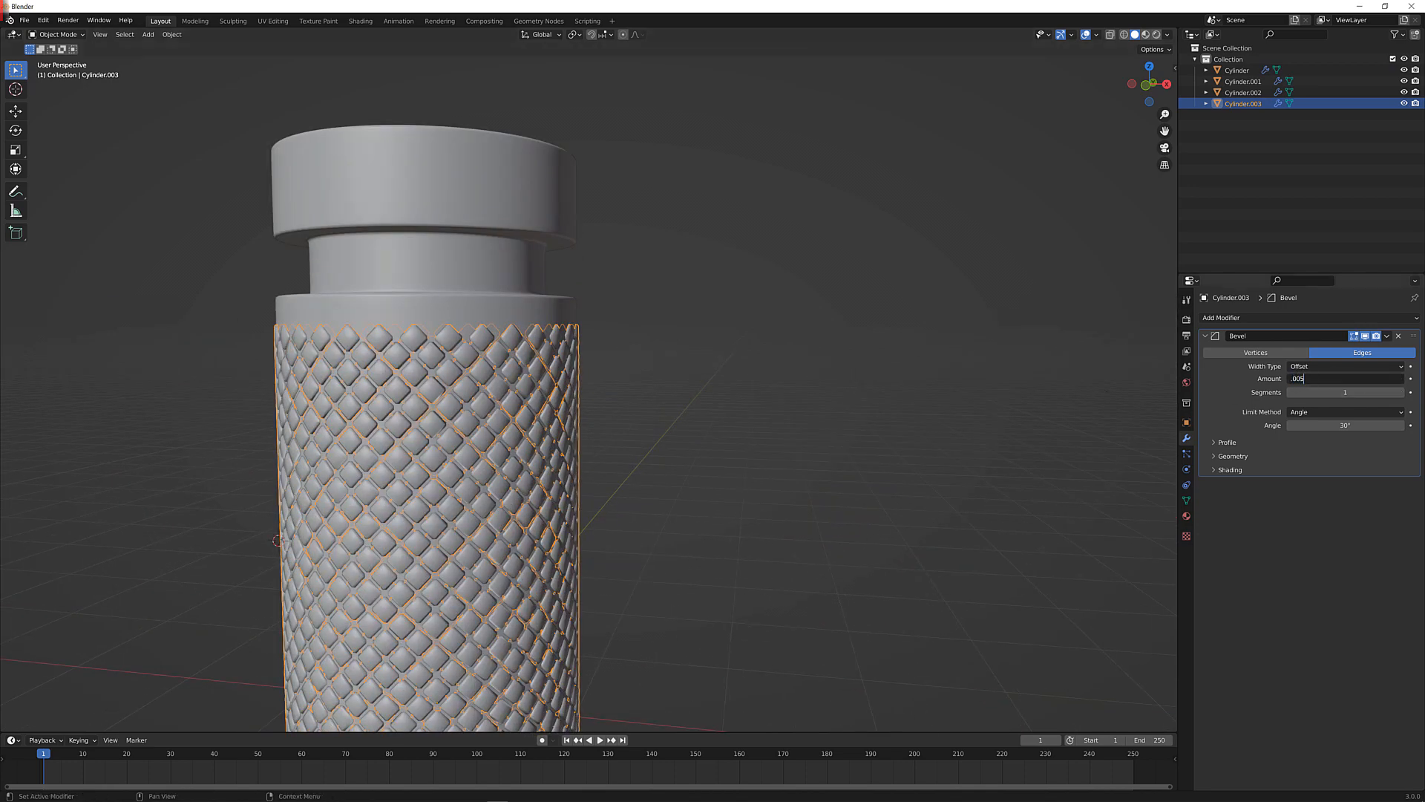
pyautogui.press('Tab')
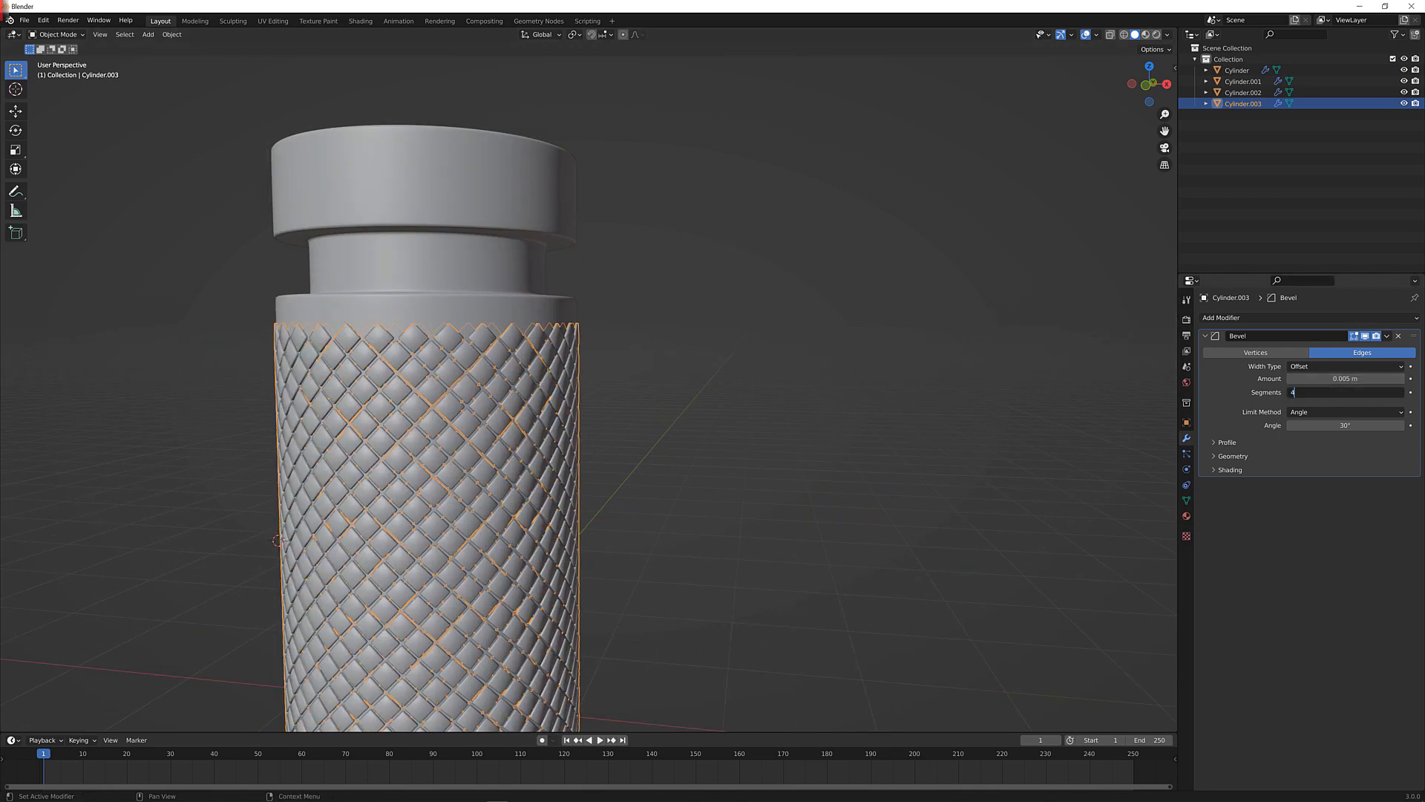
pyautogui.write('4')
pyautogui.press('Return')
# Enable Auto Smooth for the sleeve's normals and add a Weighted Normal modifier after the Bevel
pyautogui.click(1186, 500)
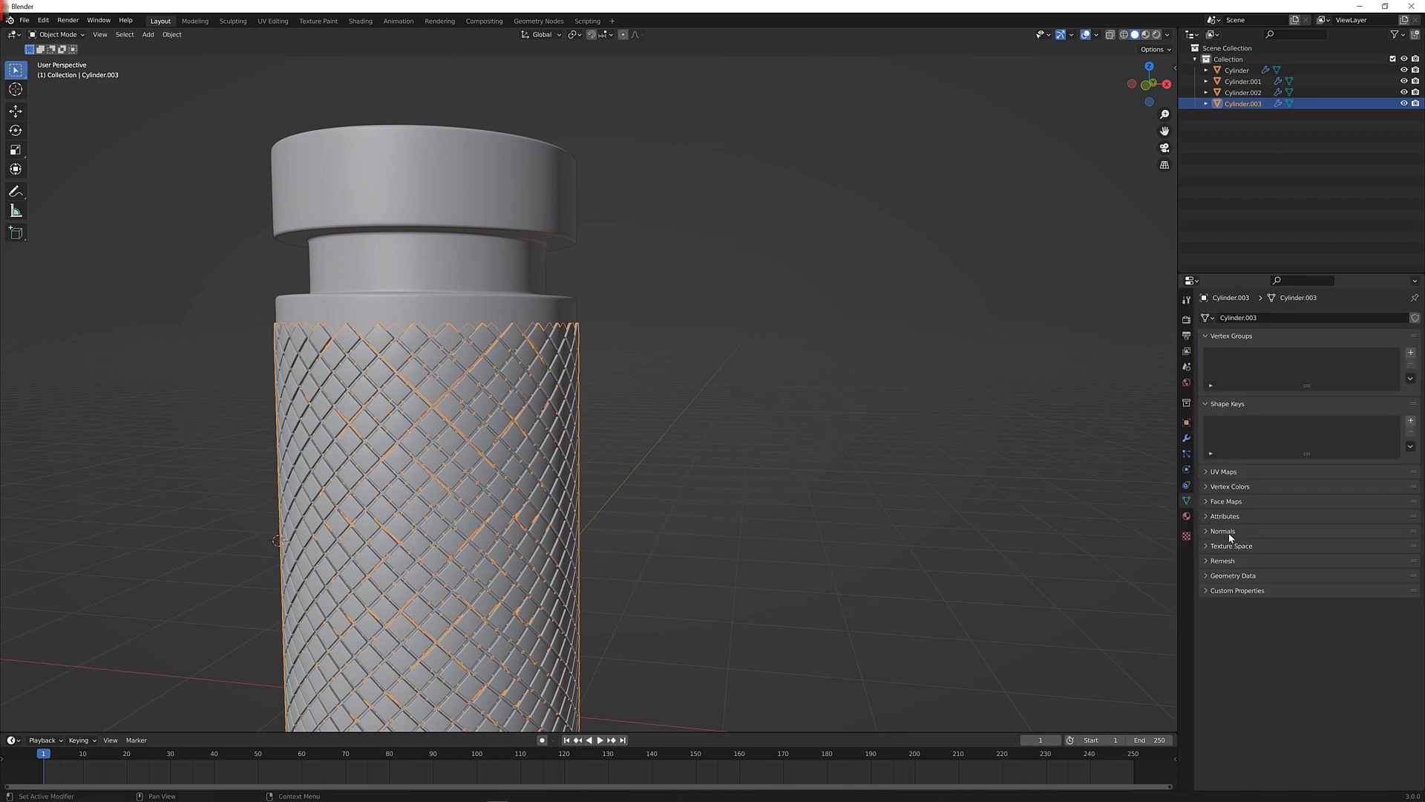
pyautogui.click(1226, 532)
pyautogui.click(1291, 548)
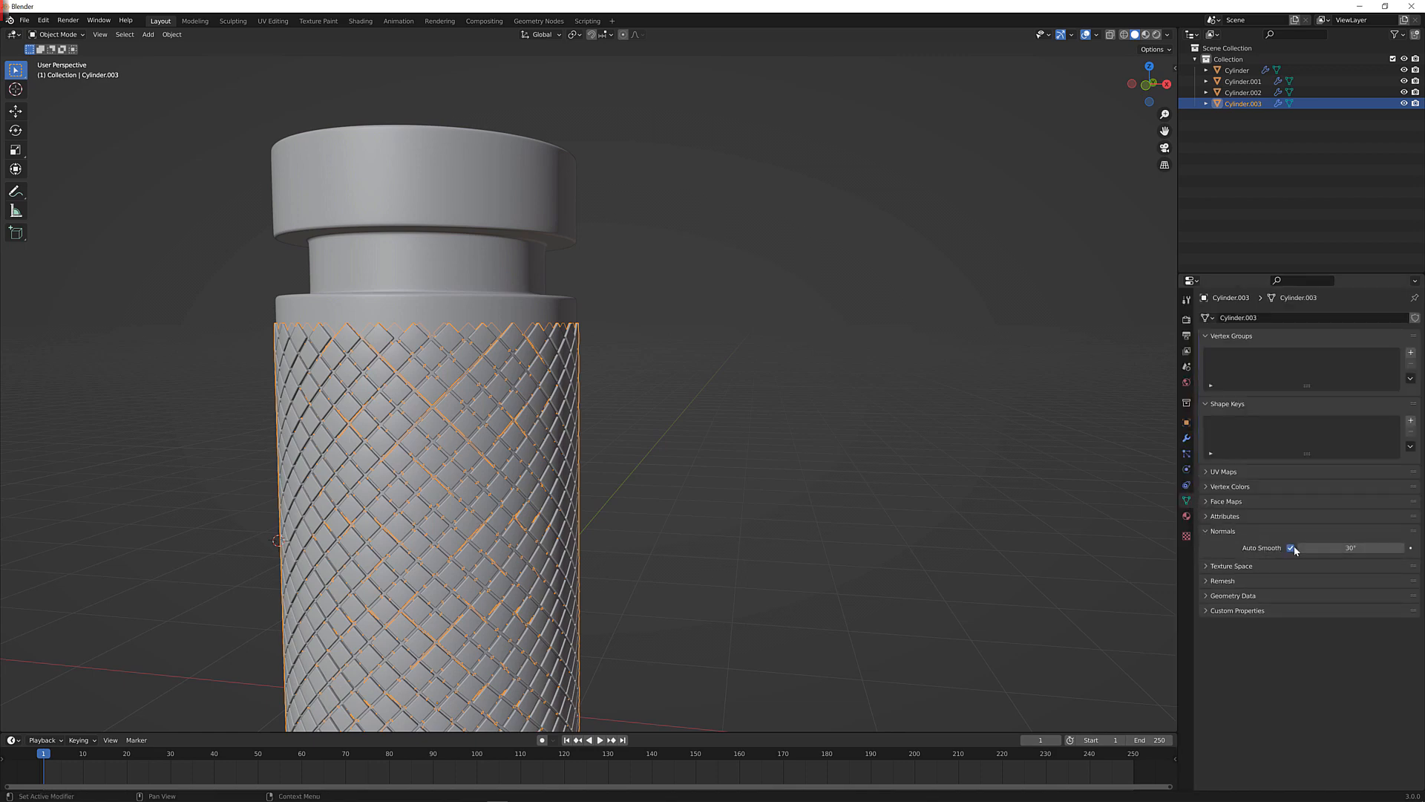
pyautogui.click(1186, 438)
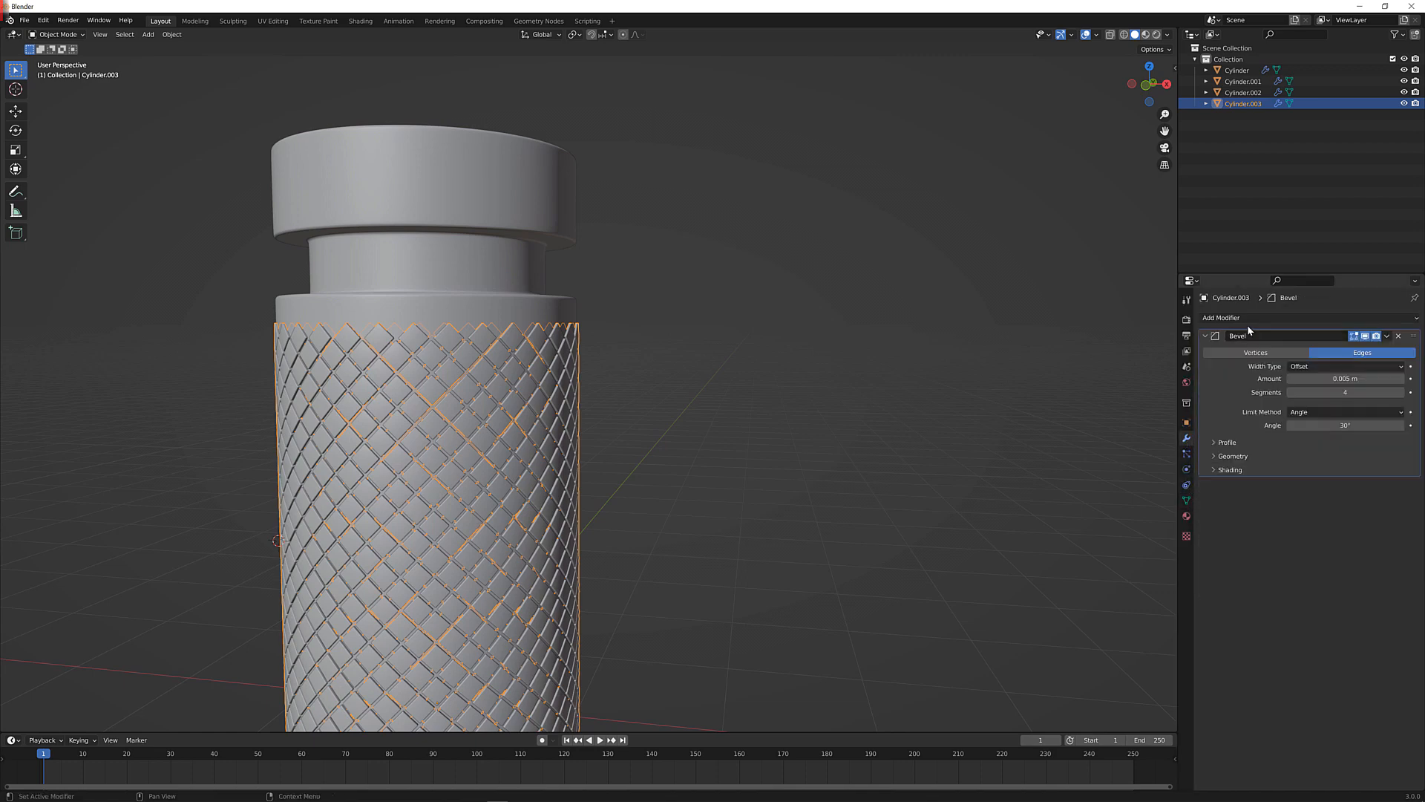
pyautogui.click(1246, 318)
pyautogui.click(1095, 394)
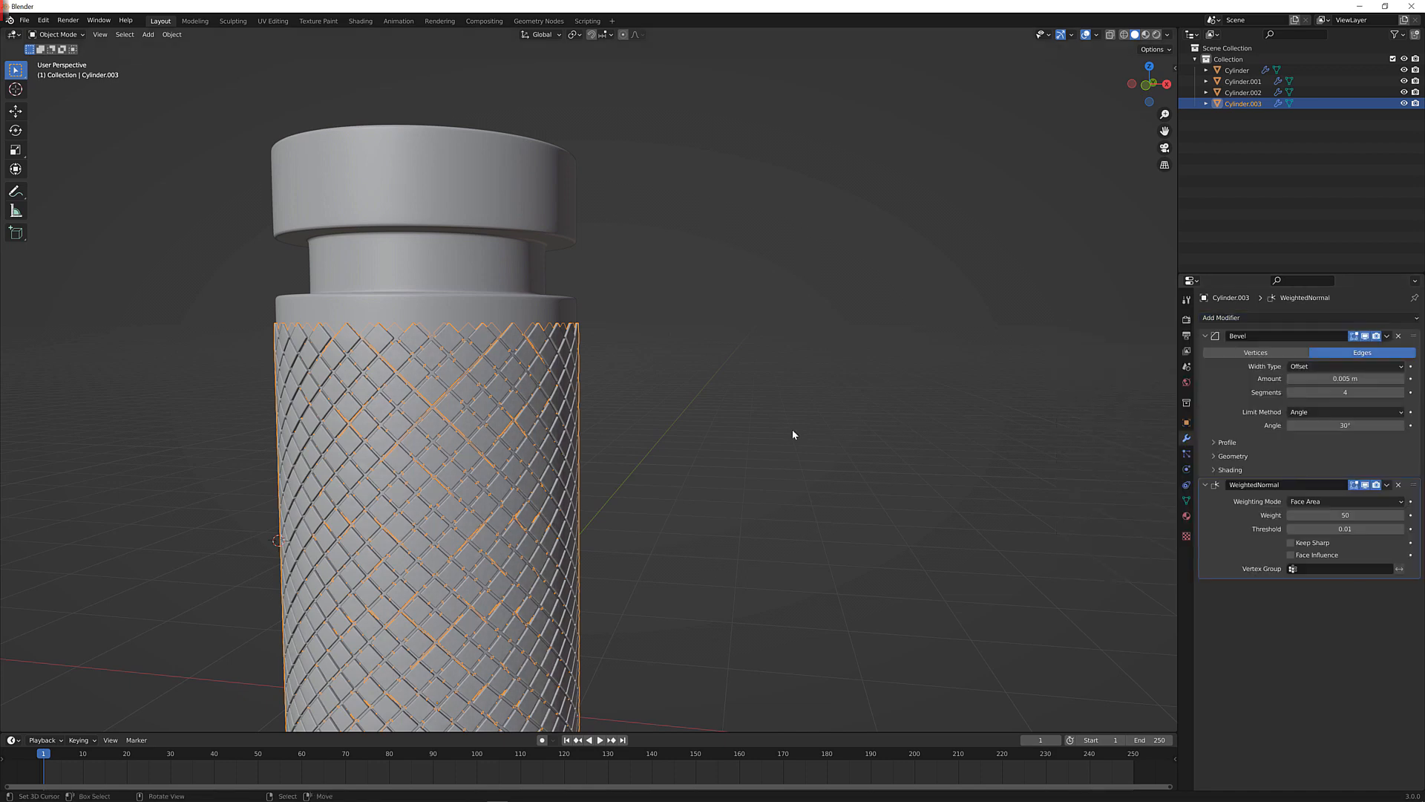
pyautogui.click(792, 430)
pyautogui.scroll(-5, 671, 507)
pyautogui.moveTo(696, 494); pyautogui.dragTo(646, 420, button='middle')
pyautogui.click(631, 422)
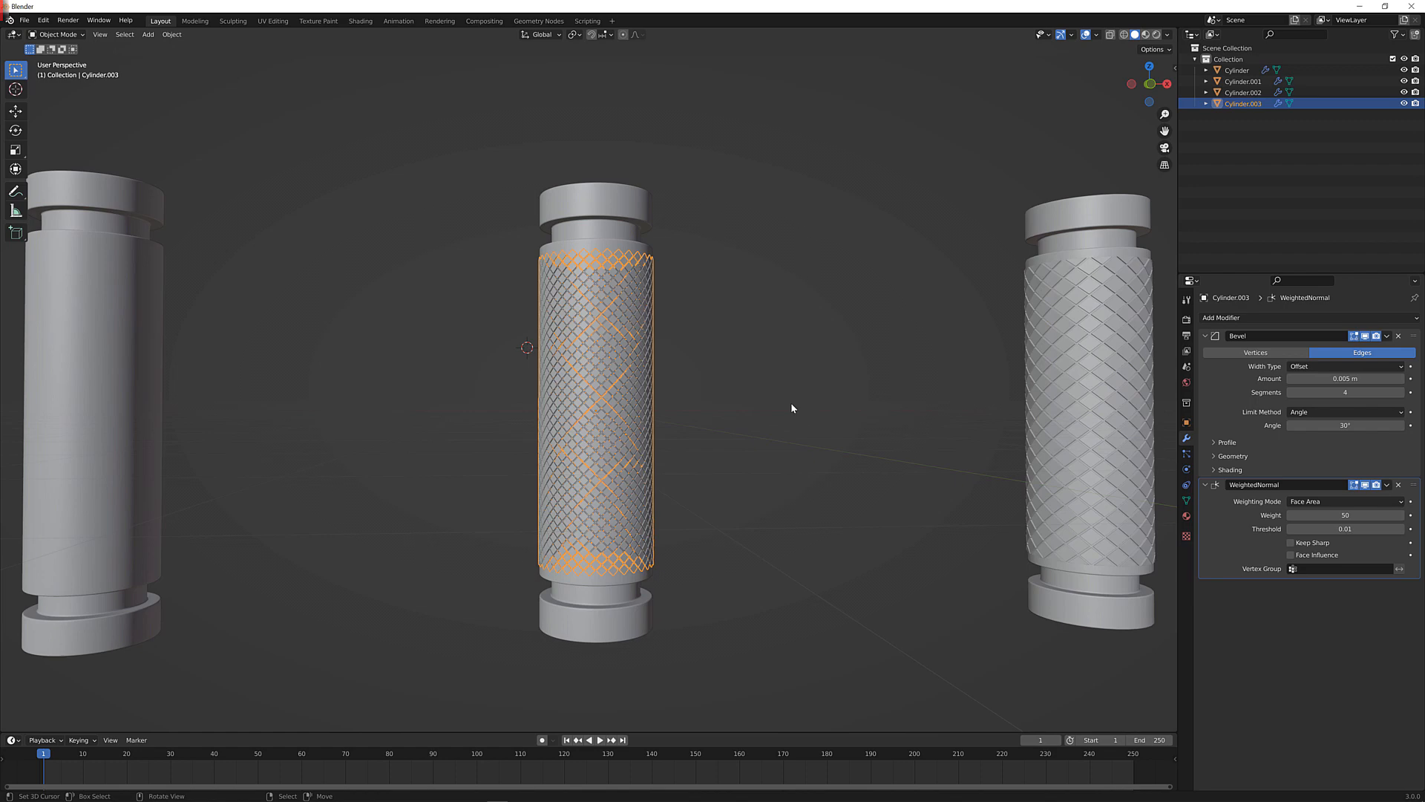
# Inspect the beveled diamonds up close and compare the middle cylinder with its diamond sleeve hidden and shown
pyautogui.scroll(9, 790, 402)
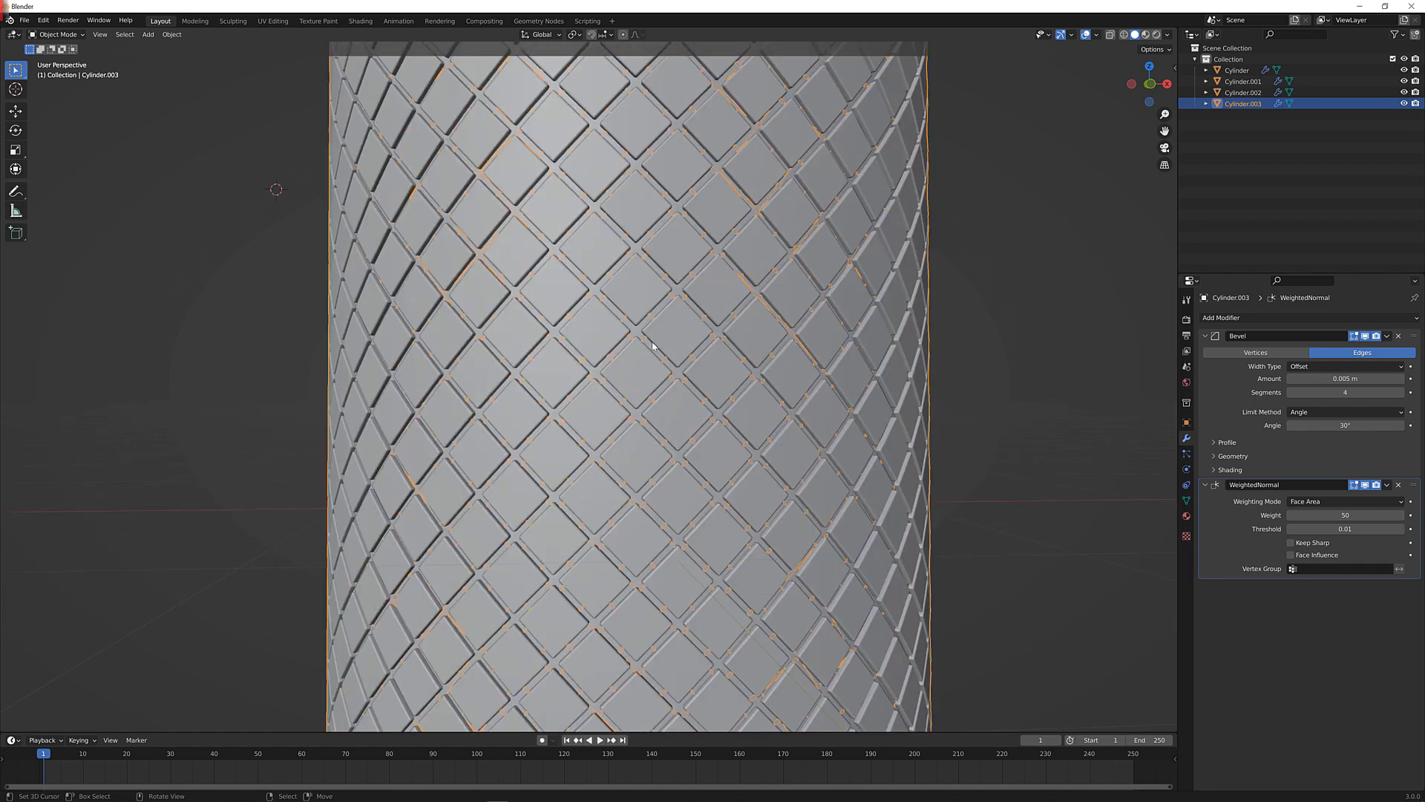
pyautogui.scroll(-7, 652, 346)
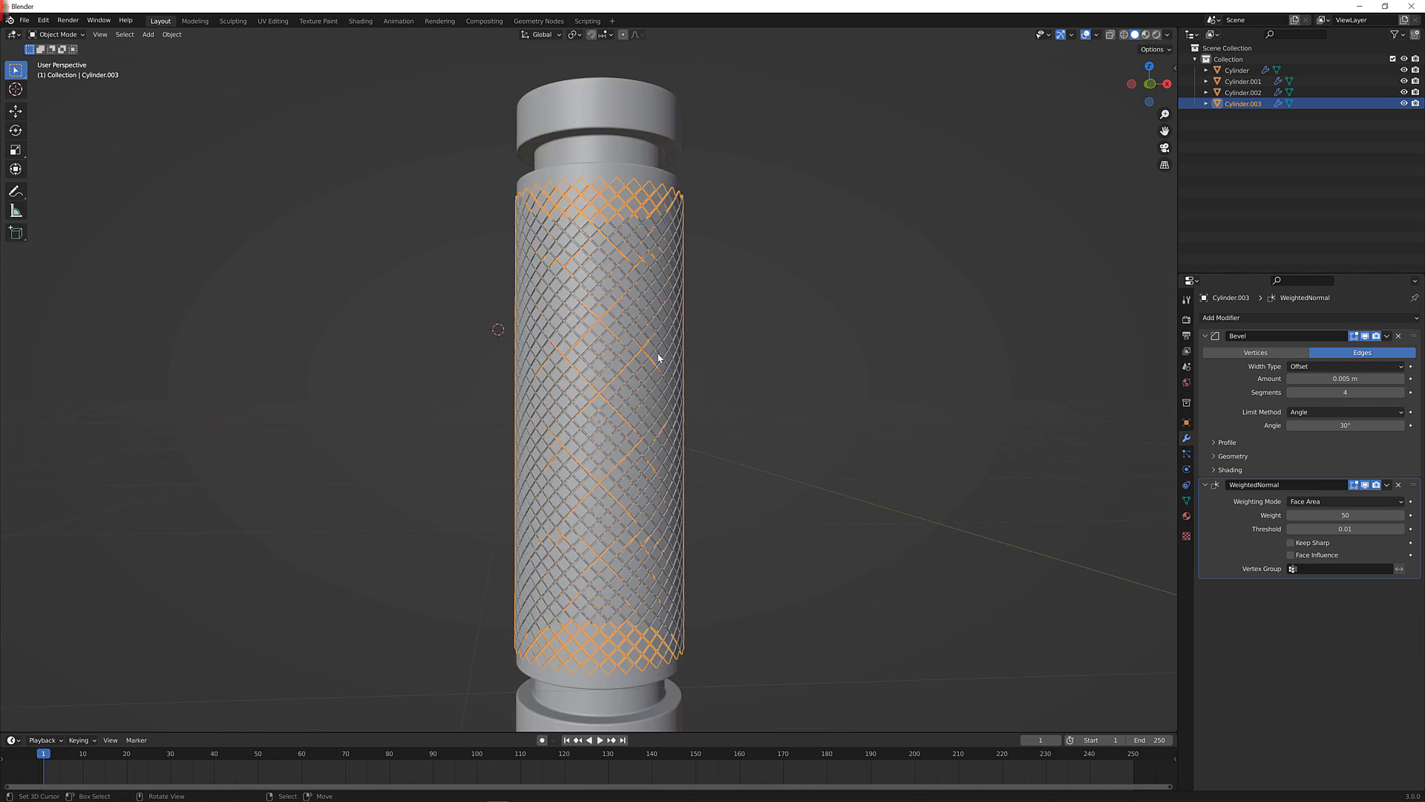
pyautogui.scroll(-3, 657, 357)
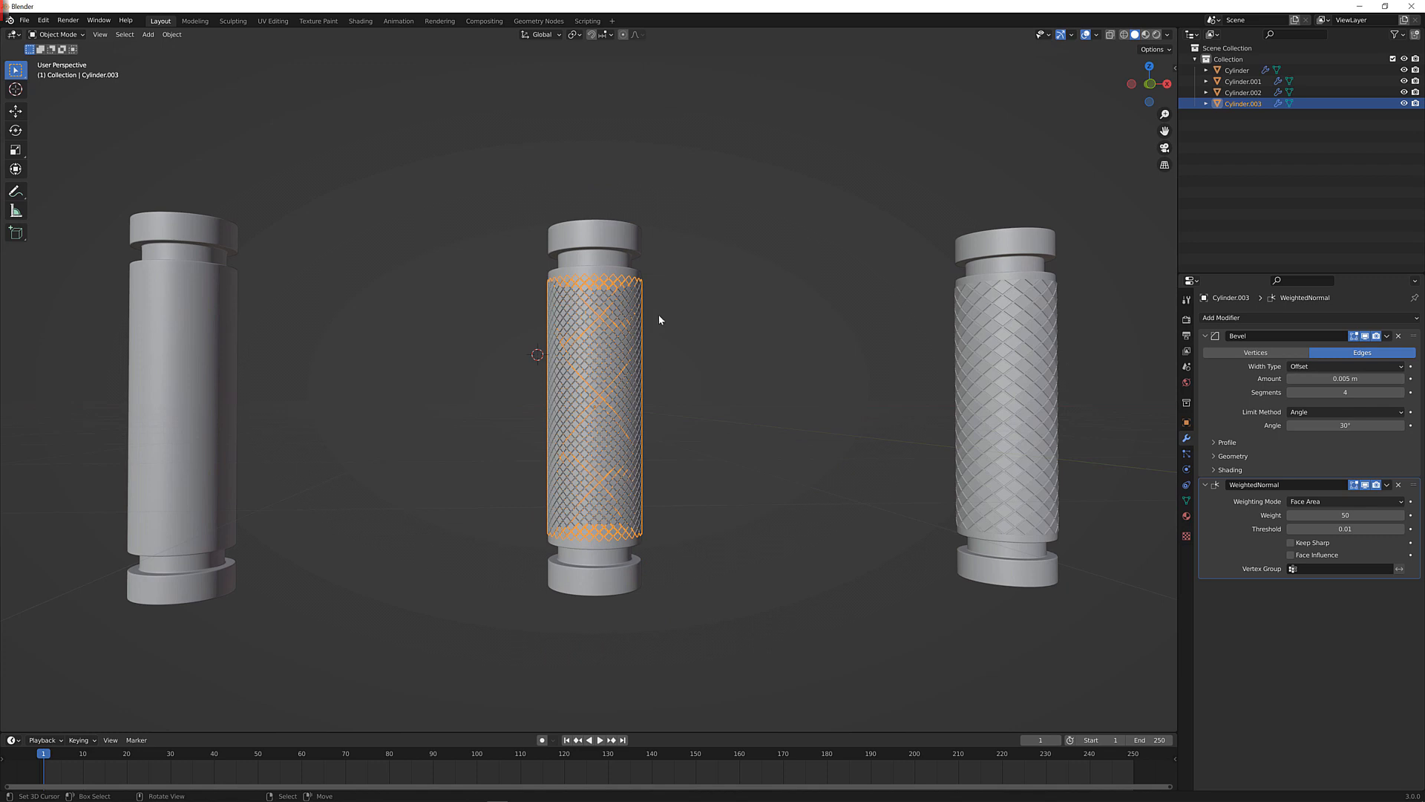
pyautogui.moveTo(678, 325); pyautogui.dragTo(640, 316, button='middle')
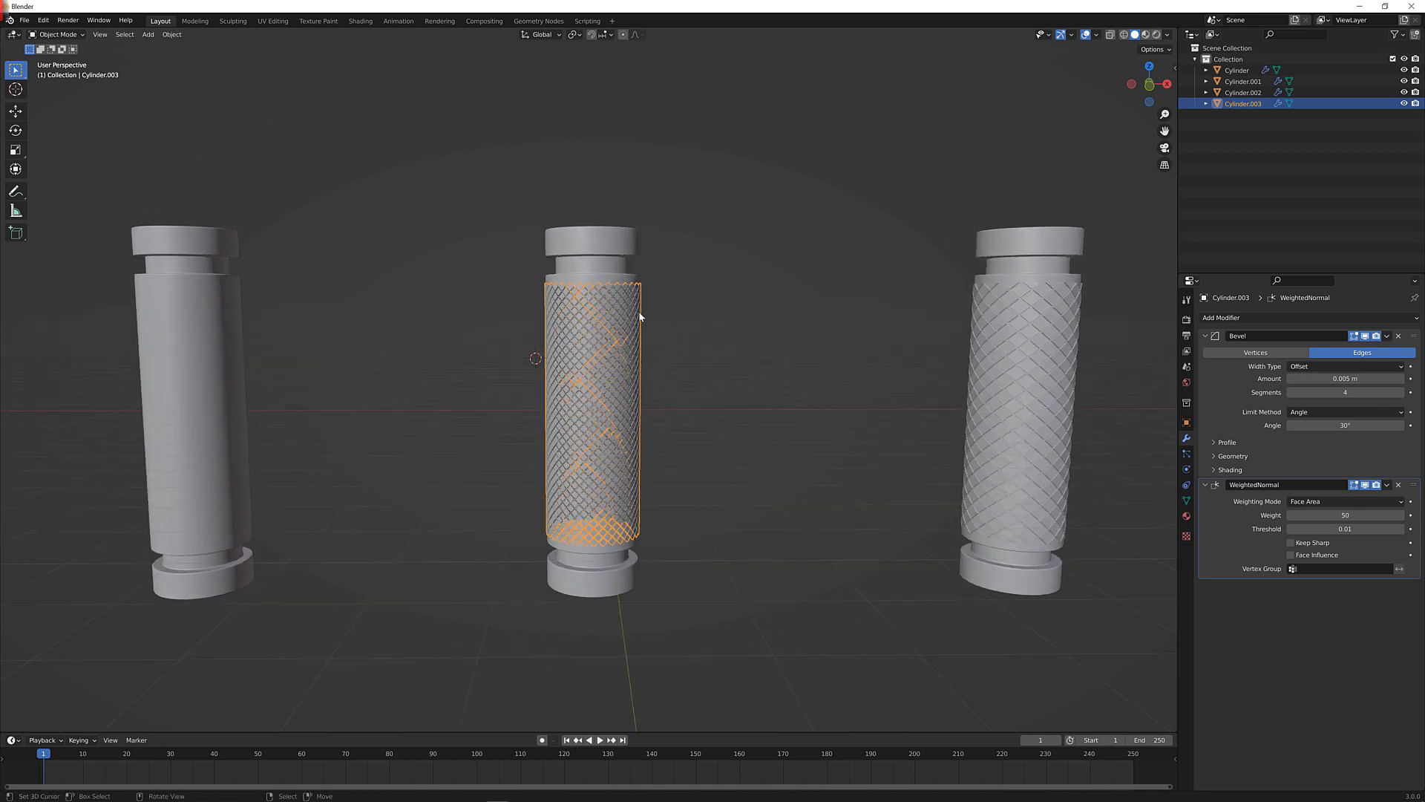
pyautogui.press('h')
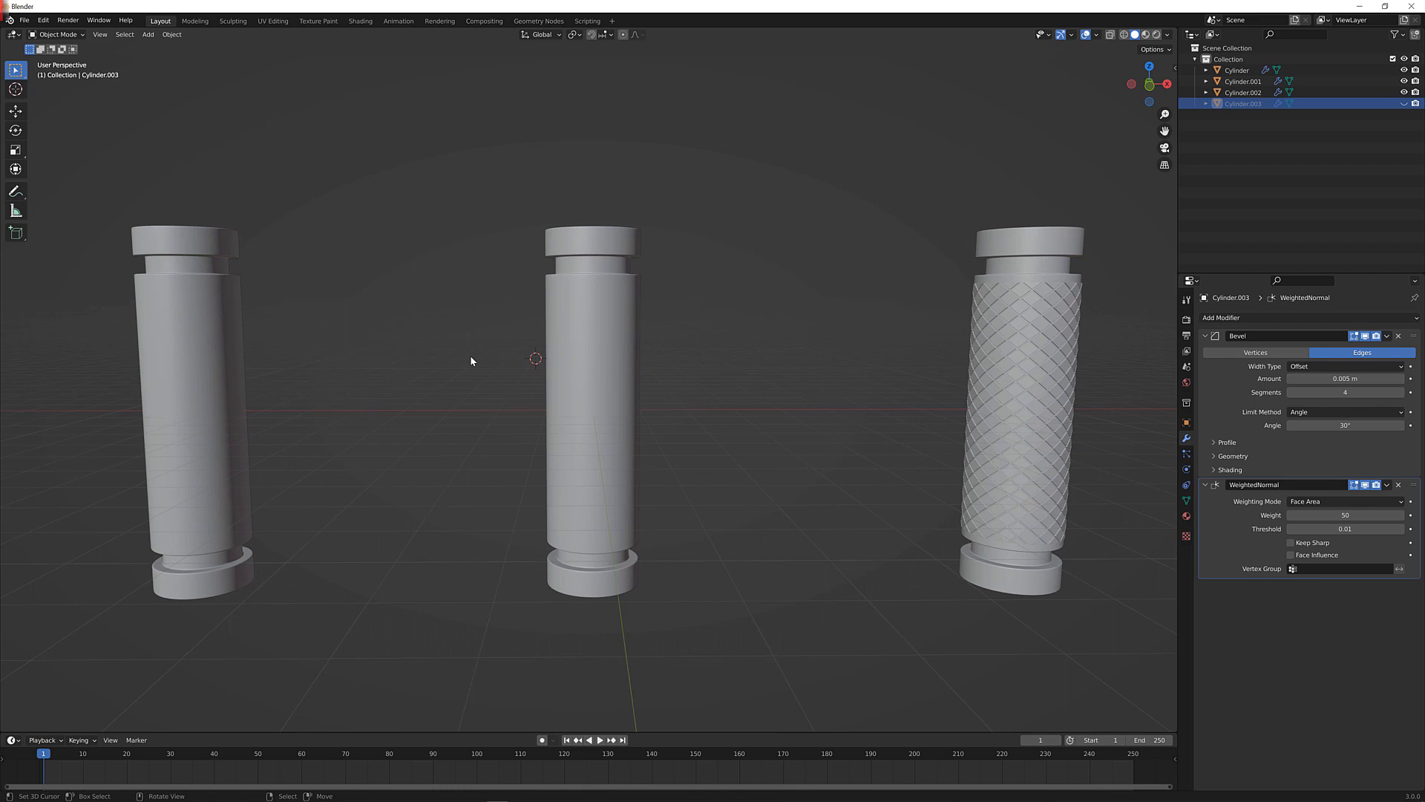
pyautogui.hotkey('alt', 'h')
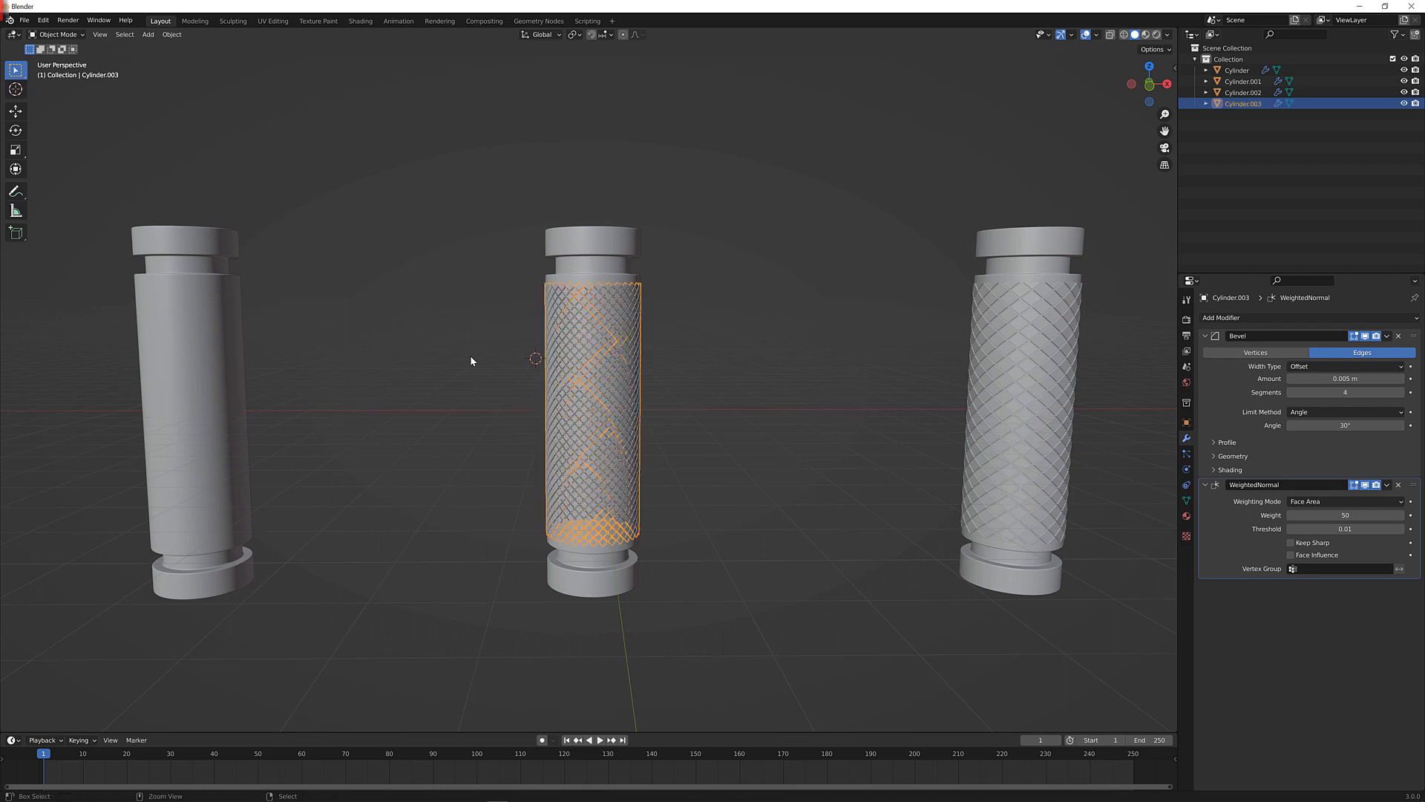
# In the middle cylinder body's mesh, inset the top cap face by about 0.05 m
pyautogui.click(573, 321)
pyautogui.moveTo(710, 316); pyautogui.dragTo(585, 329, button='middle')
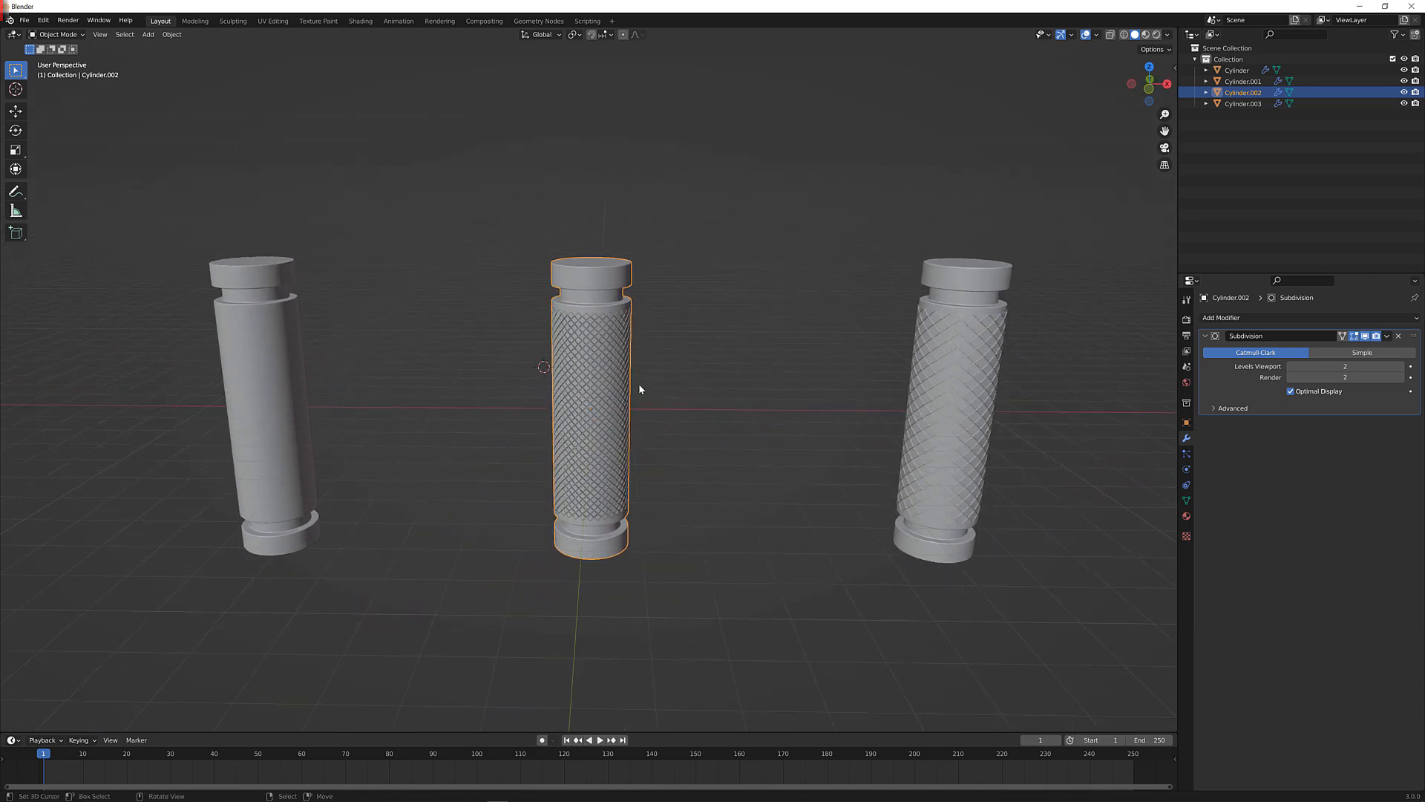
pyautogui.press('KP_Decimal')
pyautogui.hotkey('alt', 'a')
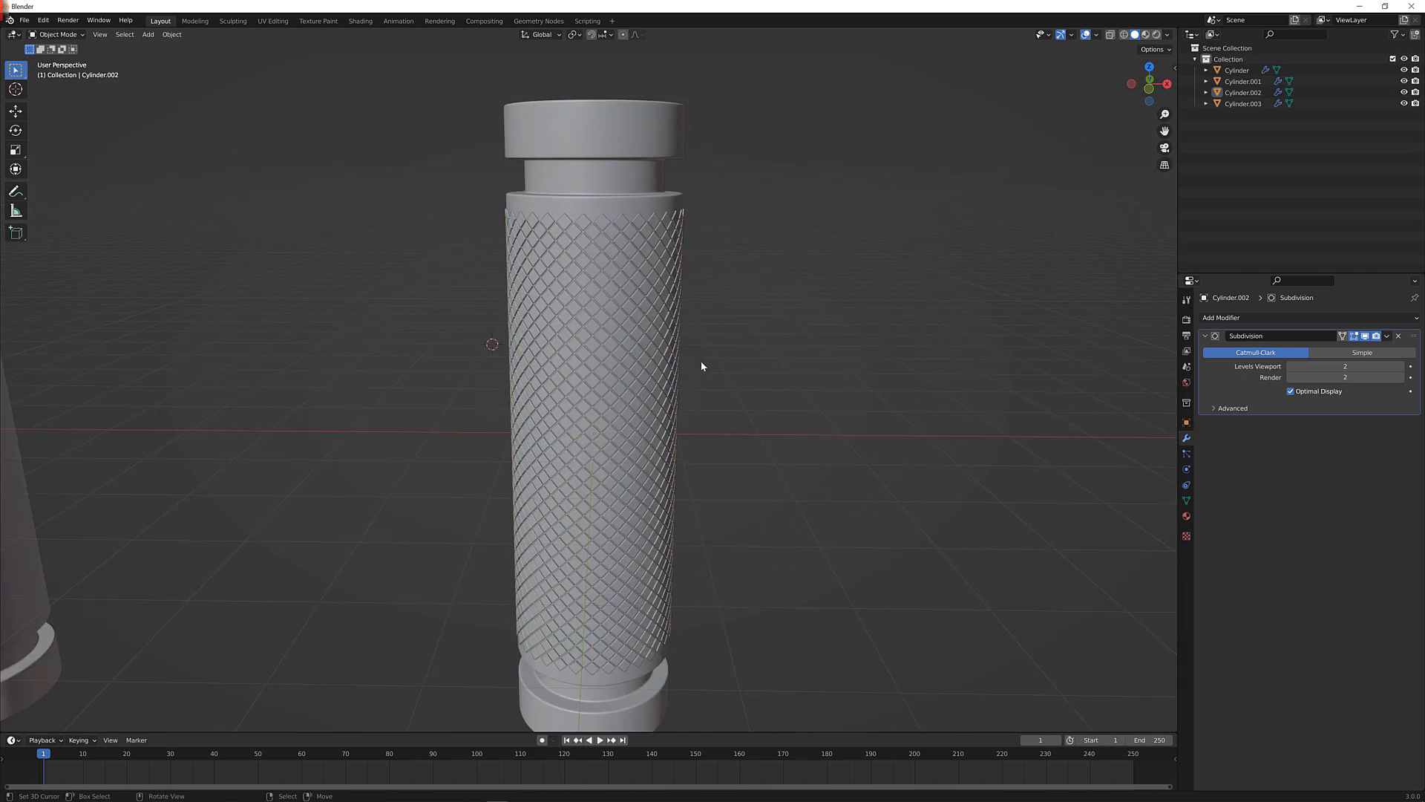
pyautogui.moveTo(700, 361); pyautogui.dragTo(697, 439, button='middle')
pyautogui.scroll(1, 697, 436)
pyautogui.rightClick(657, 394)
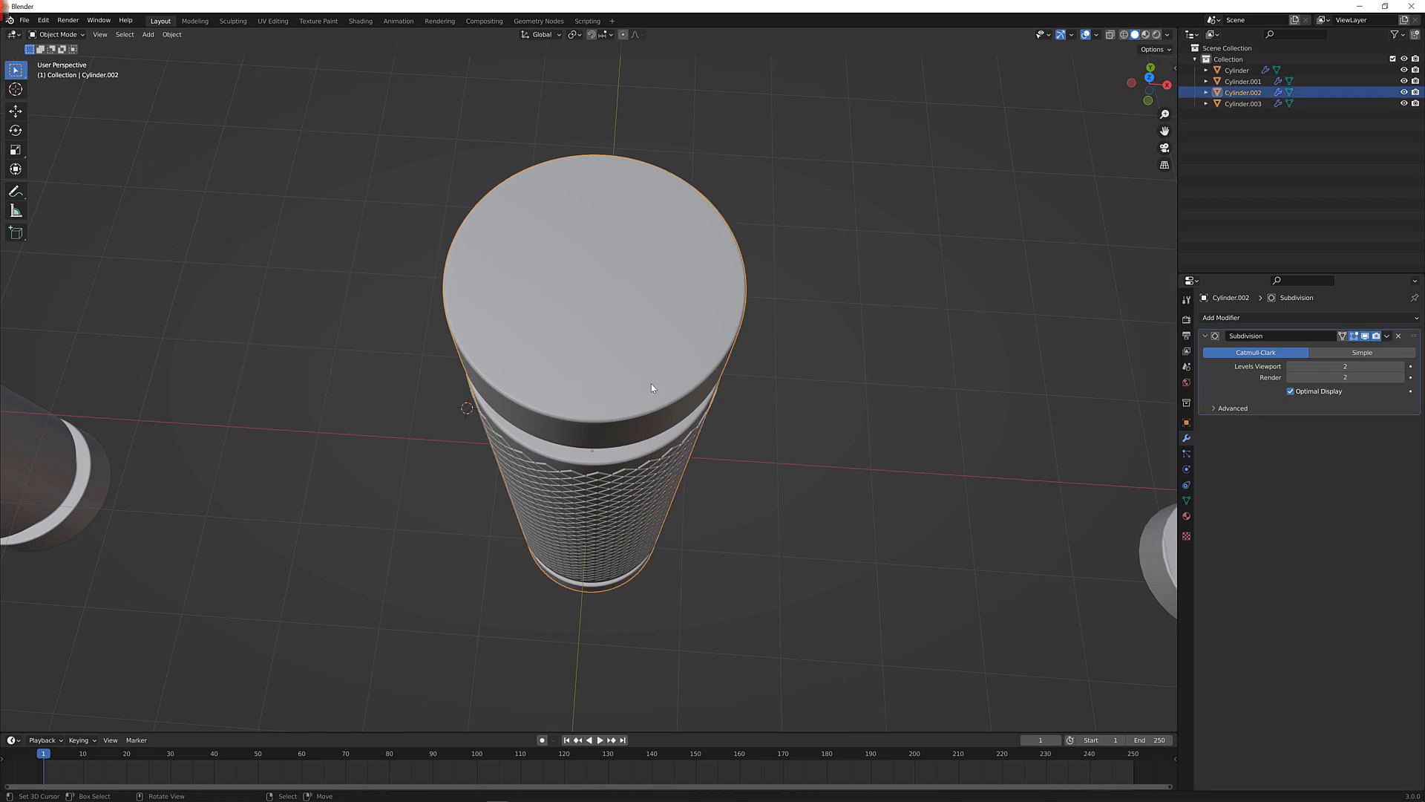
pyautogui.press('Tab')
pyautogui.rightClick(722, 336)
pyautogui.scroll(3, 759, 325)
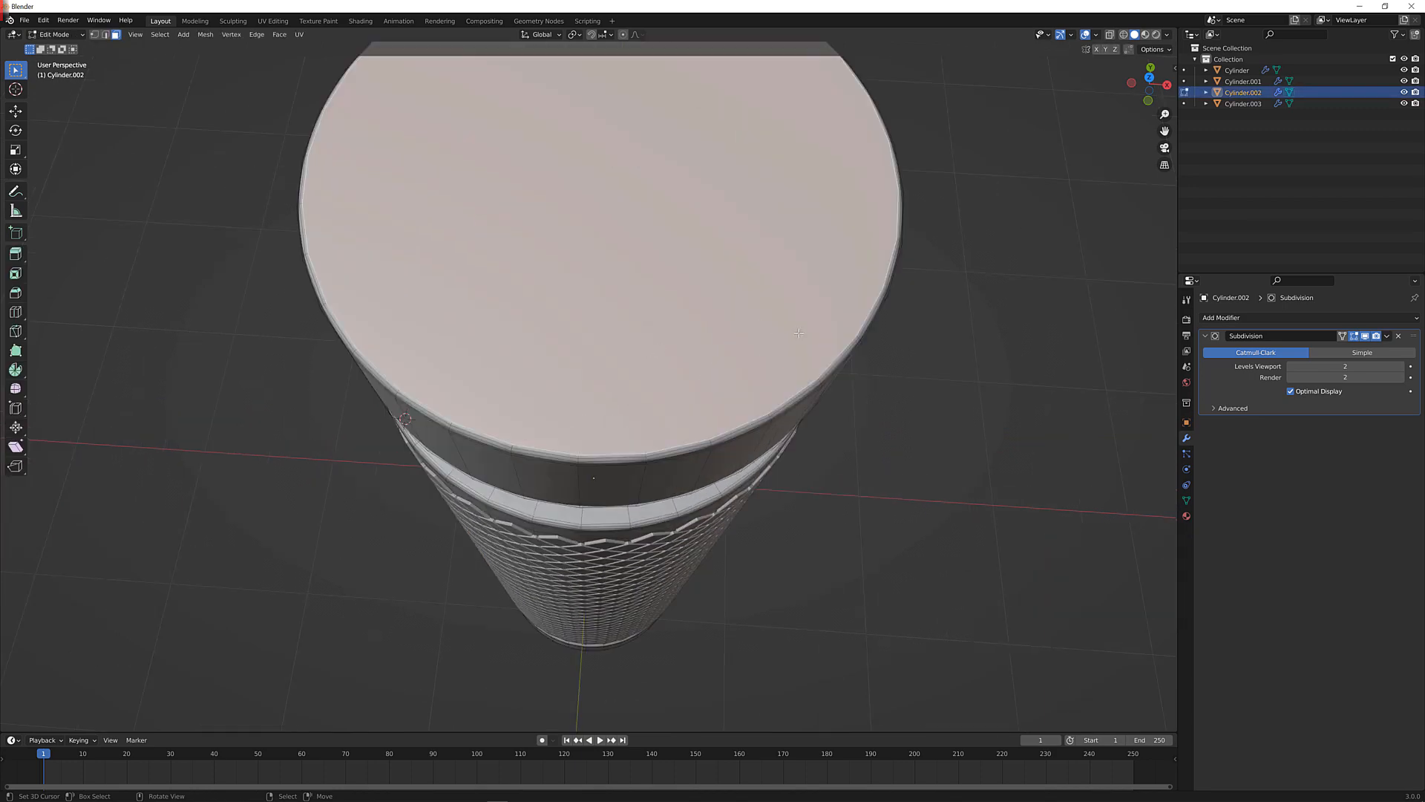
pyautogui.scroll(-3, 799, 333)
pyautogui.press('i')
pyautogui.click(780, 330)
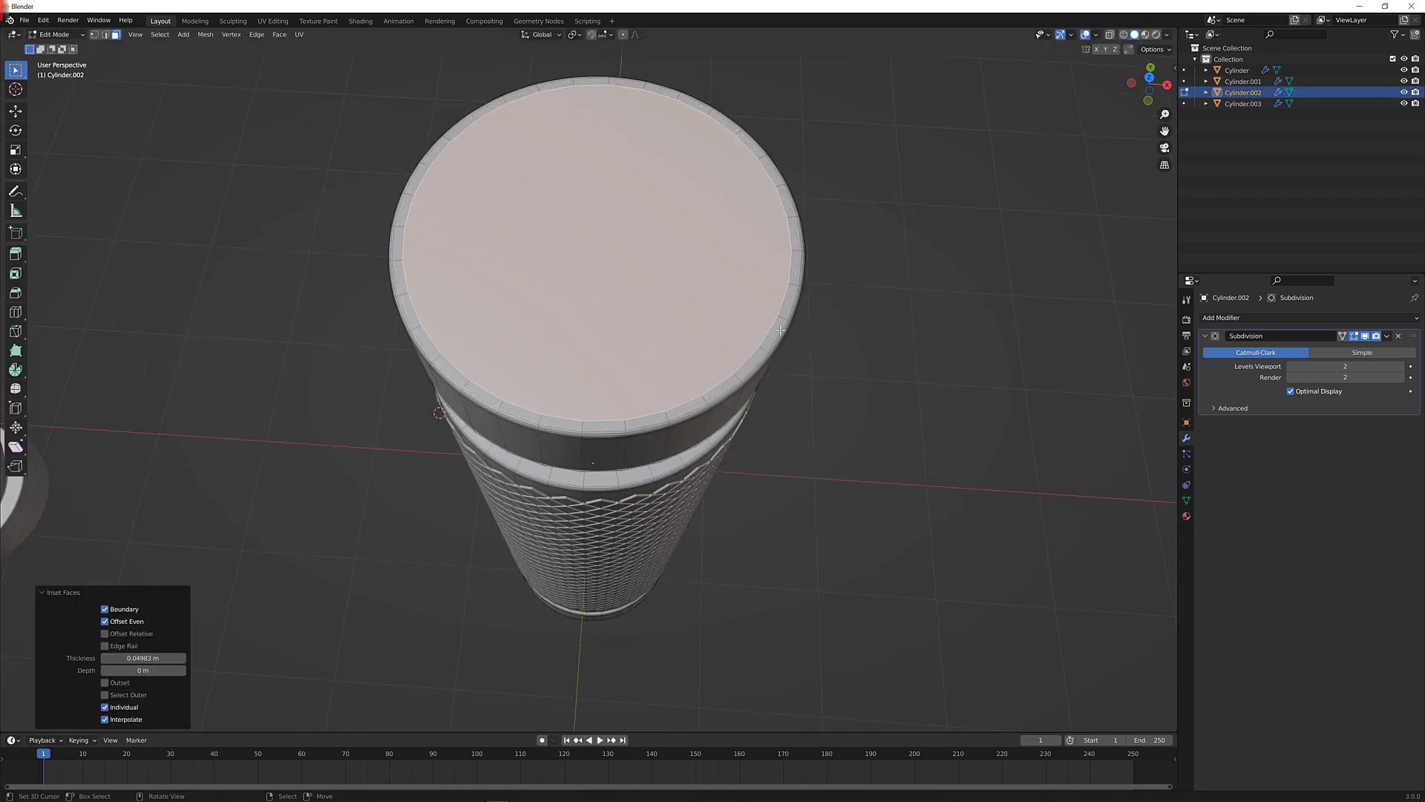
# Inset the cap face again by about 0.54 m and extrude it downward into a round central recess
pyautogui.press('i')
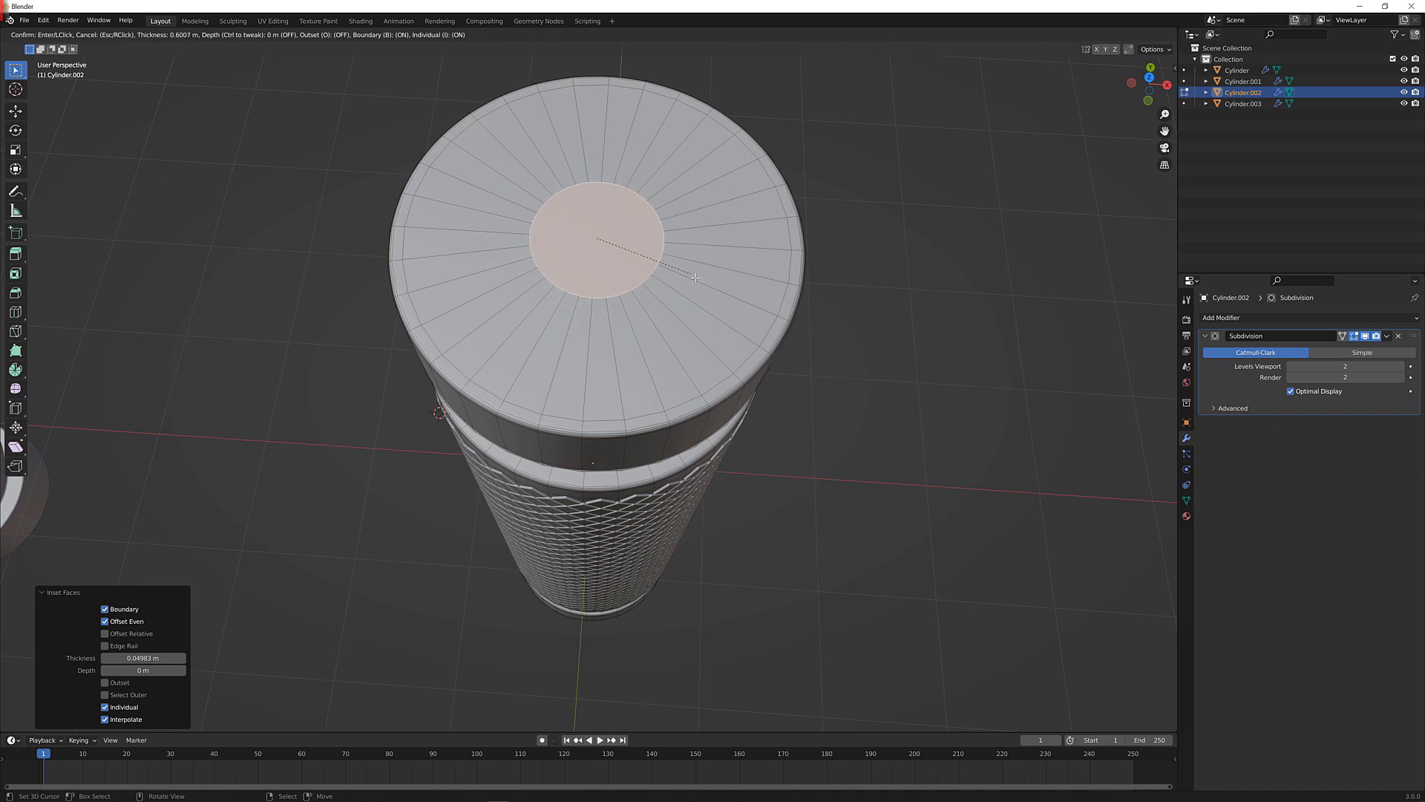
pyautogui.click(702, 283)
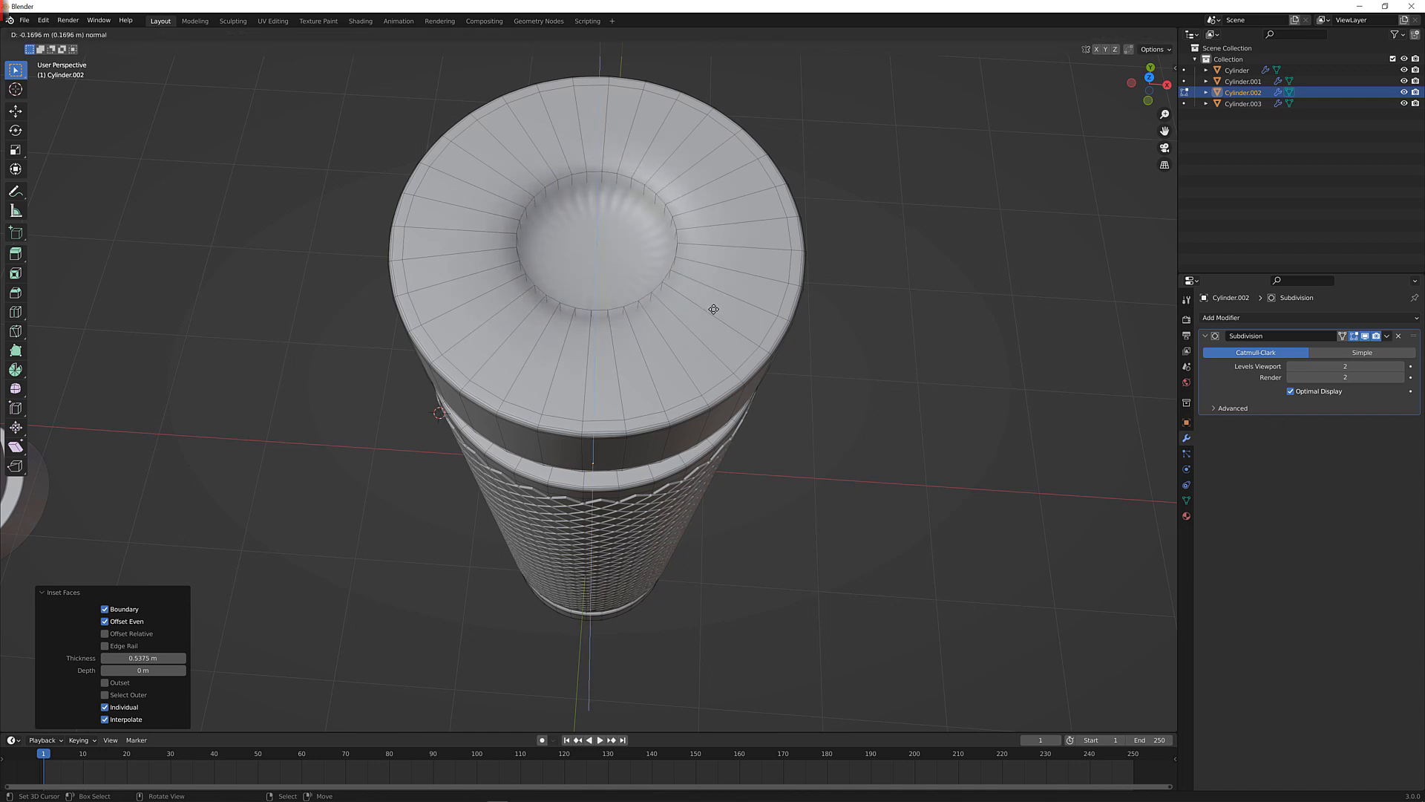
pyautogui.click(713, 316)
pyautogui.press('Tab')
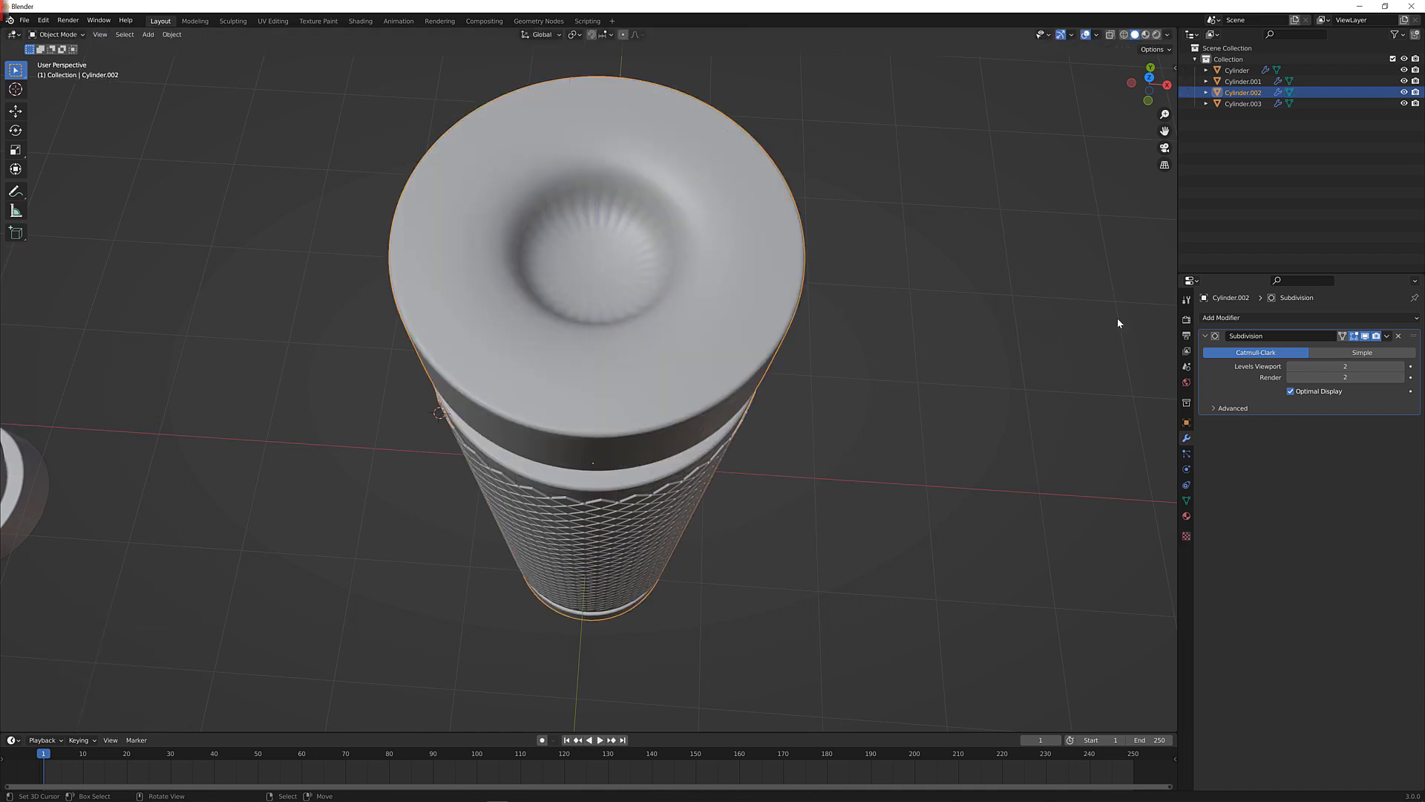
# Add a Bevel modifier to the cylinder body and place it above the Subdivision modifier
pyautogui.click(1232, 318)
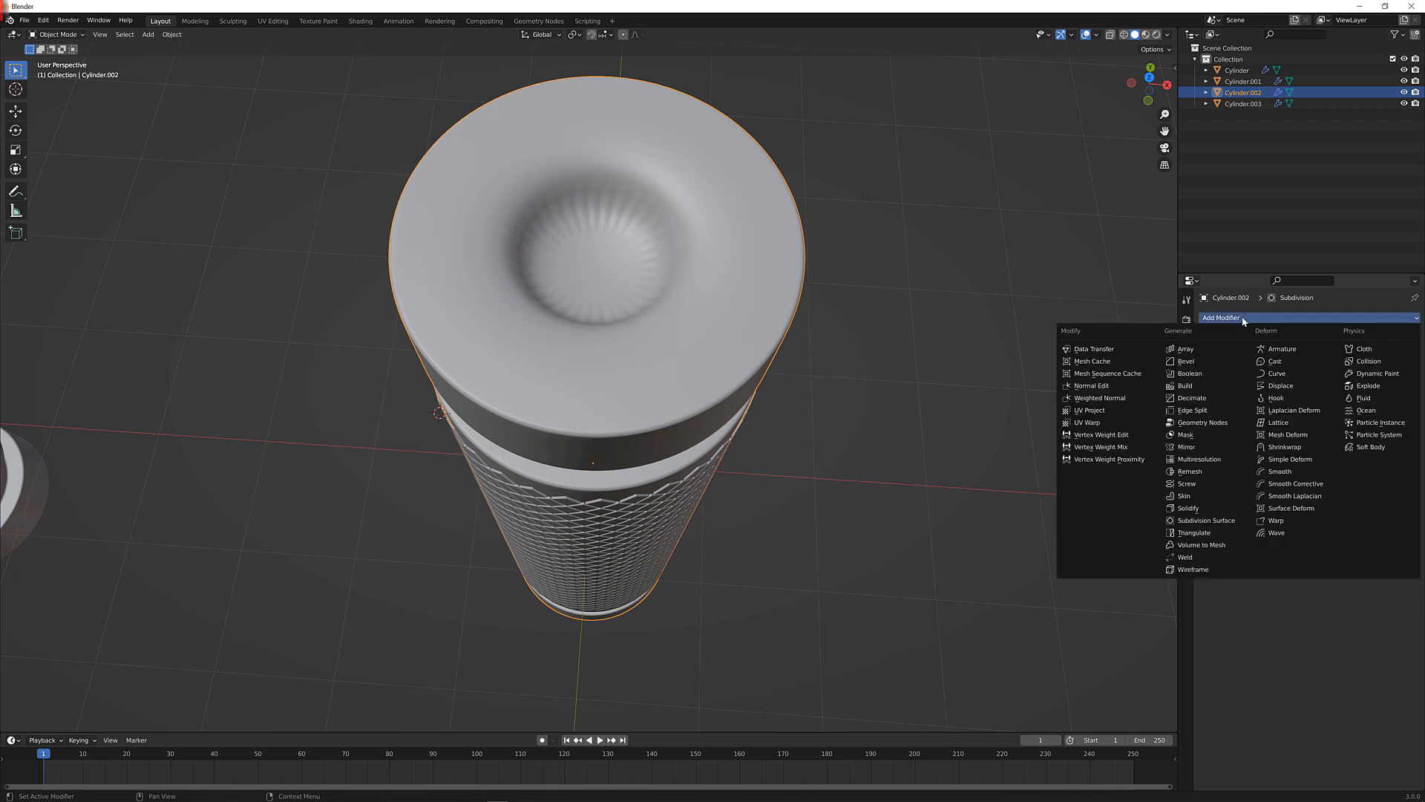
pyautogui.click(1186, 361)
pyautogui.moveTo(1413, 434); pyautogui.dragTo(1412, 297)
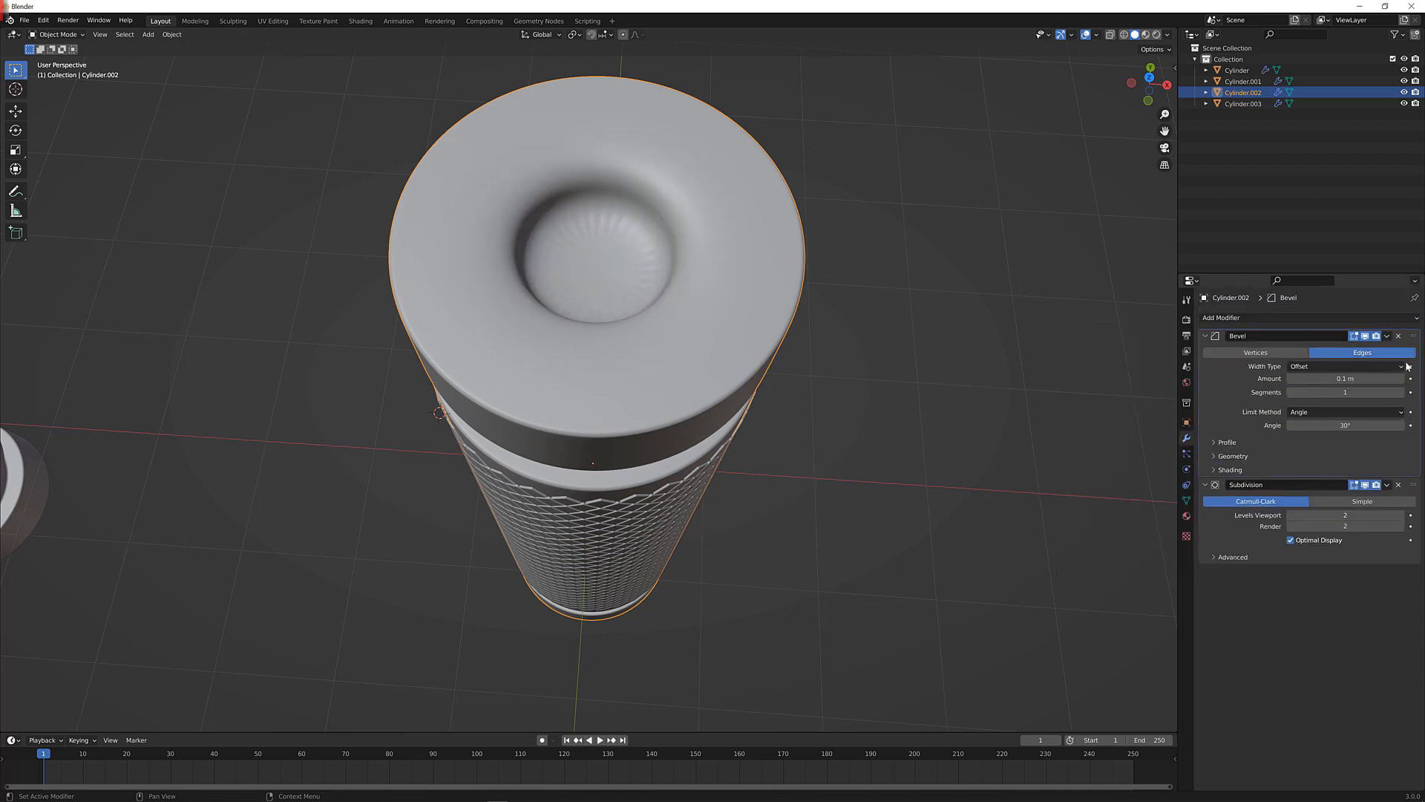
# Set the body's Bevel amount to 0.049 m with 4 segments
pyautogui.moveTo(1374, 380); pyautogui.dragTo(1334, 380)
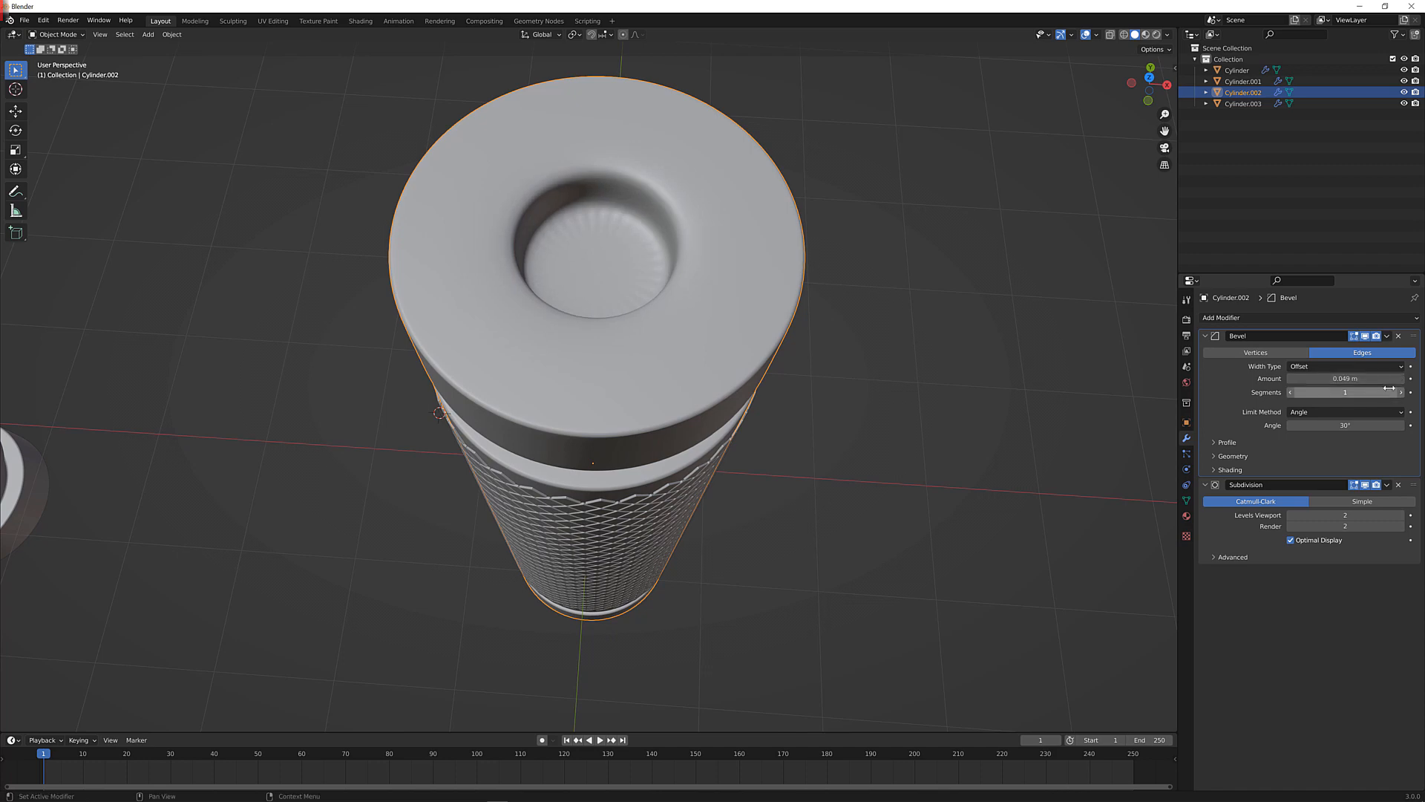
pyautogui.click(1402, 393)
pyautogui.click(1402, 392)
pyautogui.click(1402, 393)
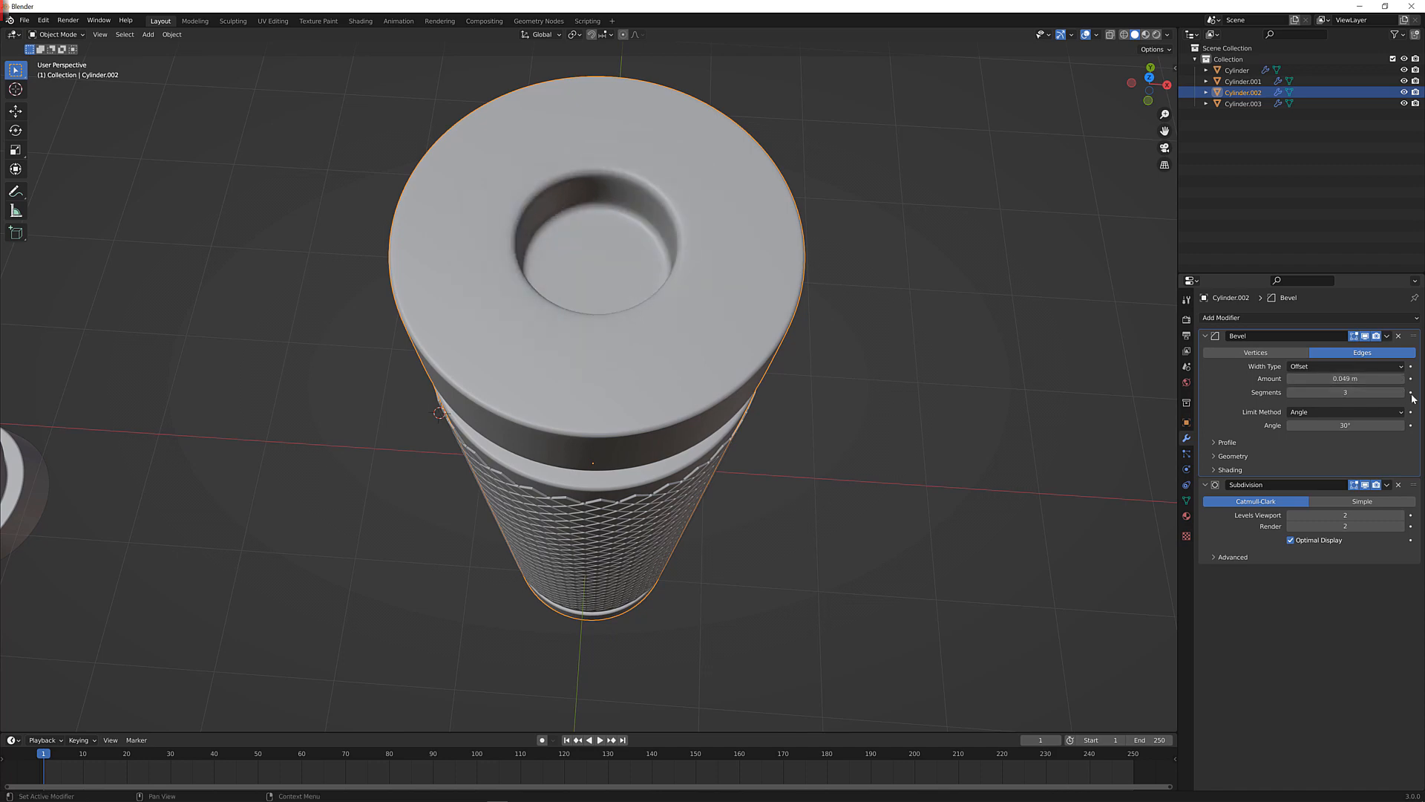
# Add one loop cut around the cap's flat ring and slide it close to the recess, with a factor of about -0.74
pyautogui.moveTo(569, 344); pyautogui.dragTo(662, 331, button='middle')
pyautogui.press('Tab')
pyautogui.press('Tab')
pyautogui.press('Tab')
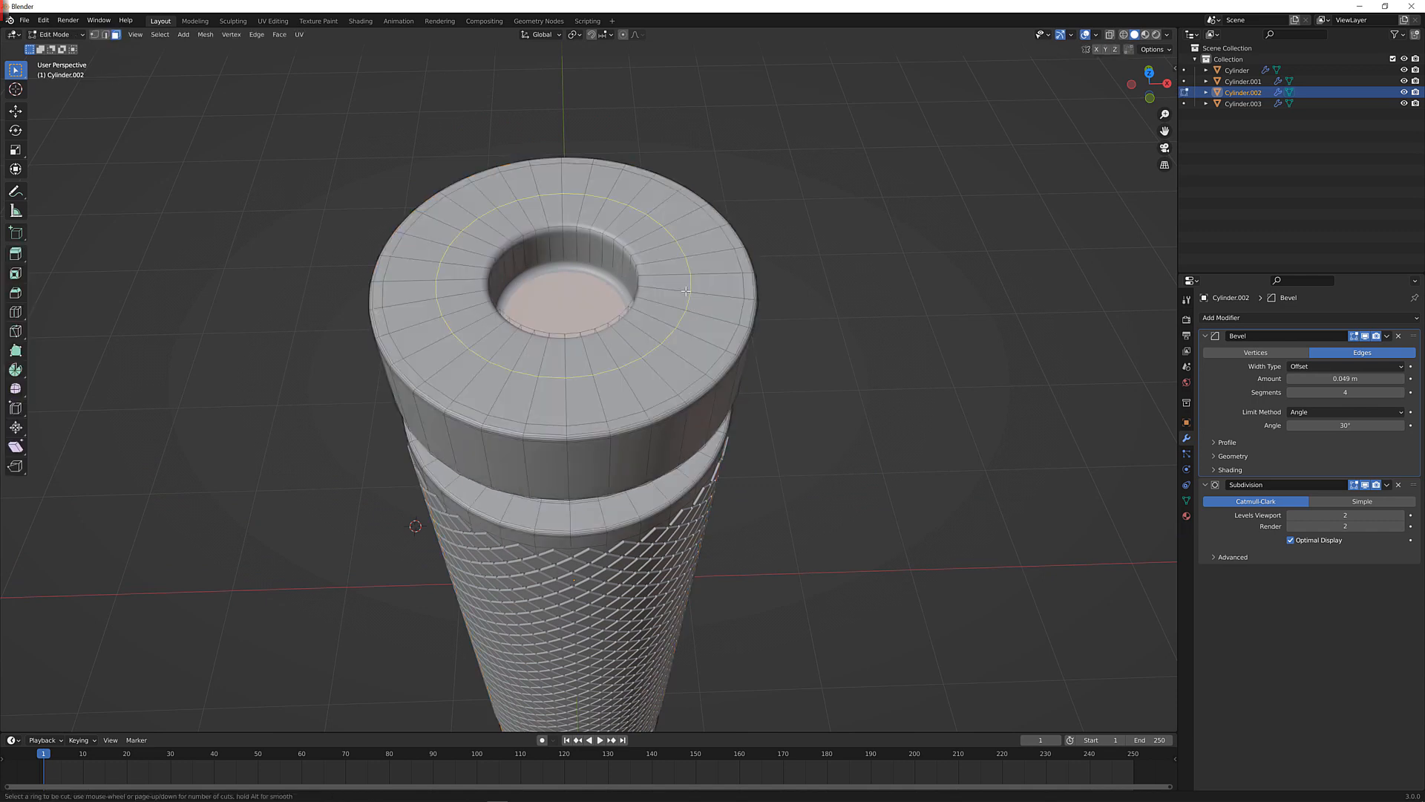
pyautogui.hotkey('ctrl', 'r')
pyautogui.scroll(2, 685, 290)
pyautogui.click(649, 280)
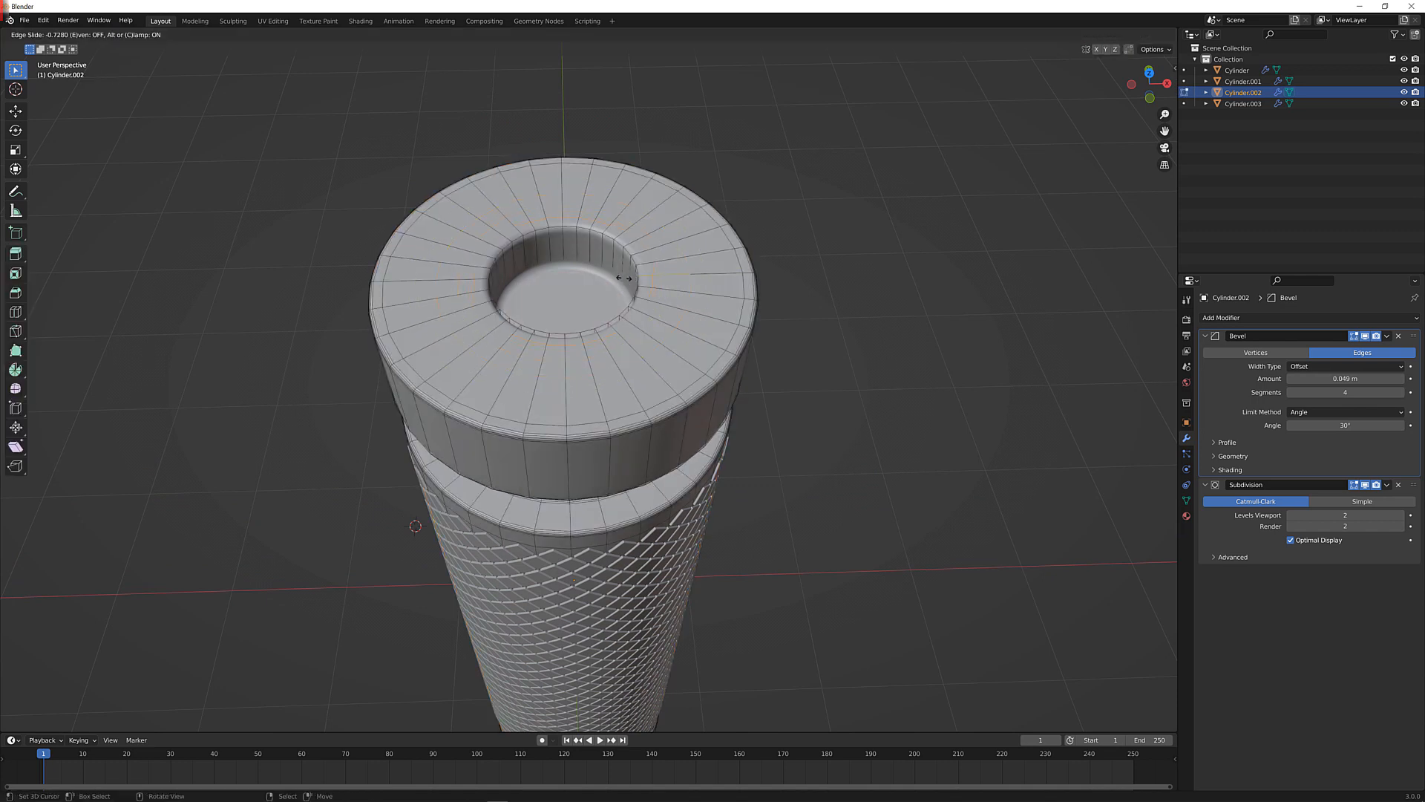
pyautogui.click(628, 279)
# Duplicate the cap's wide flat face ring in place and separate the copy into its own object
pyautogui.click(115, 34)
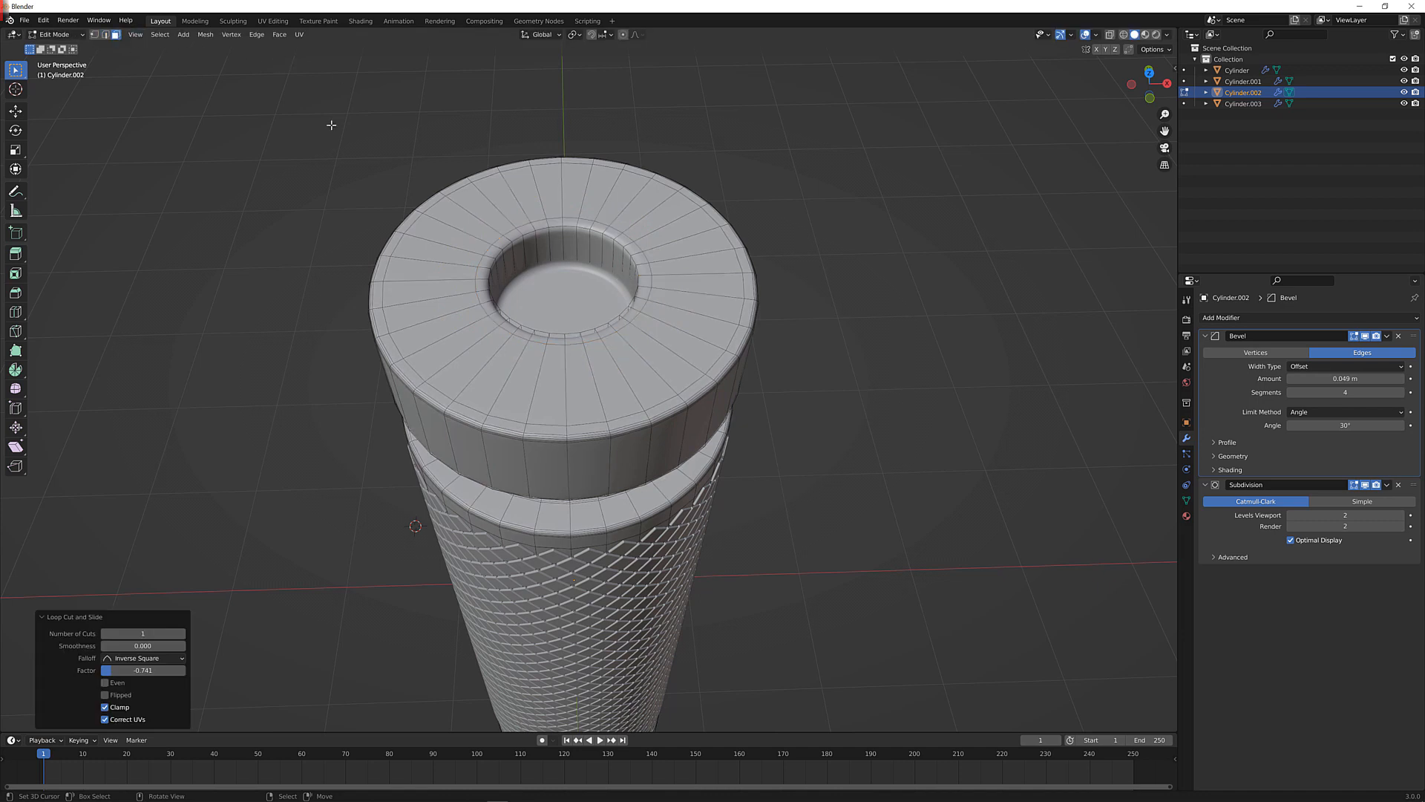
pyautogui.keyDown('alt'); pyautogui.click(691, 294); pyautogui.keyUp('alt')
pyautogui.hotkey('shift', 'd')
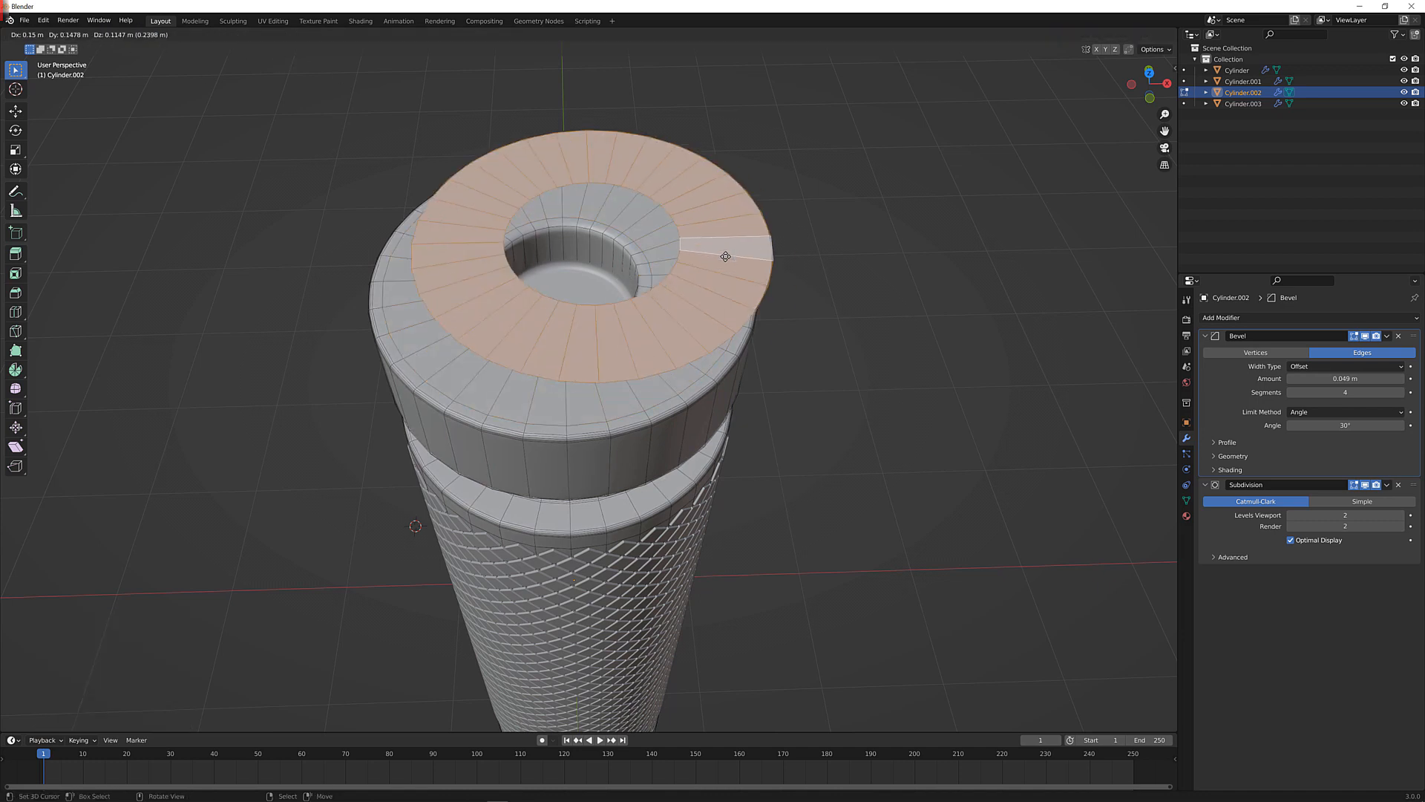
pyautogui.press('Escape')
pyautogui.press('p')
pyautogui.click(726, 257)
pyautogui.press('Tab')
pyautogui.click(686, 275)
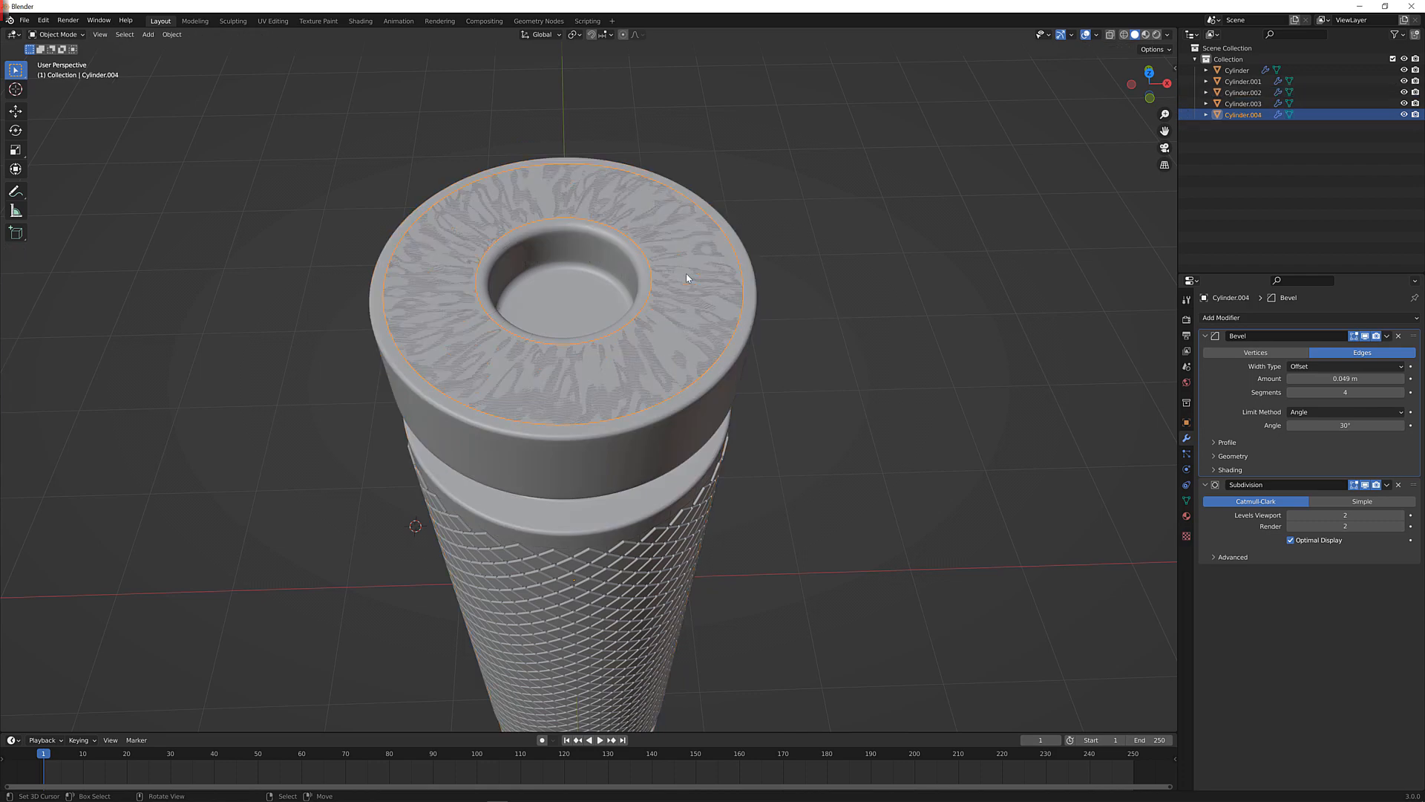
# Add three evenly spaced concentric loop cuts to the separated ring, leaving them unslid
pyautogui.press('Tab')
pyautogui.hotkey('ctrl', 'r')
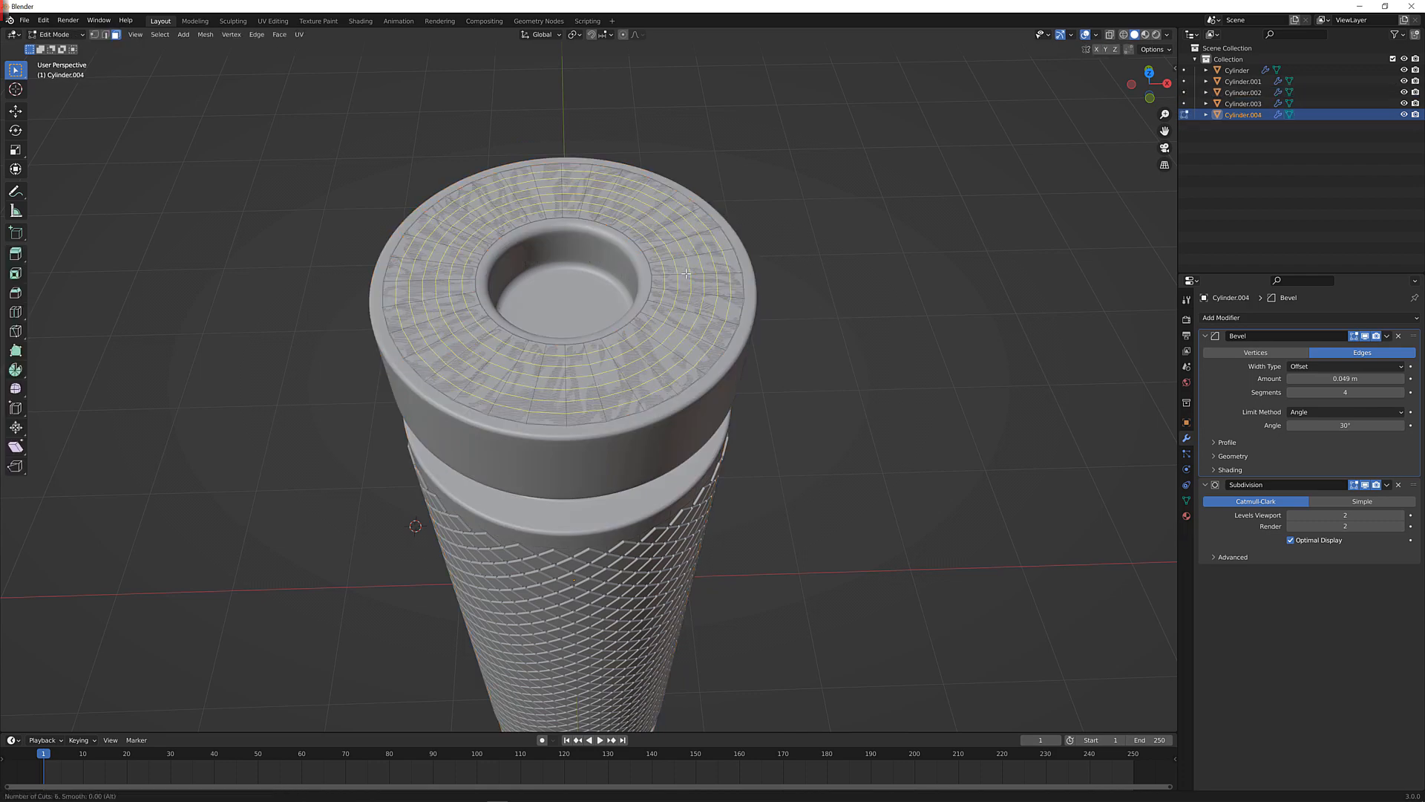
pyautogui.scroll(3, 686, 273)
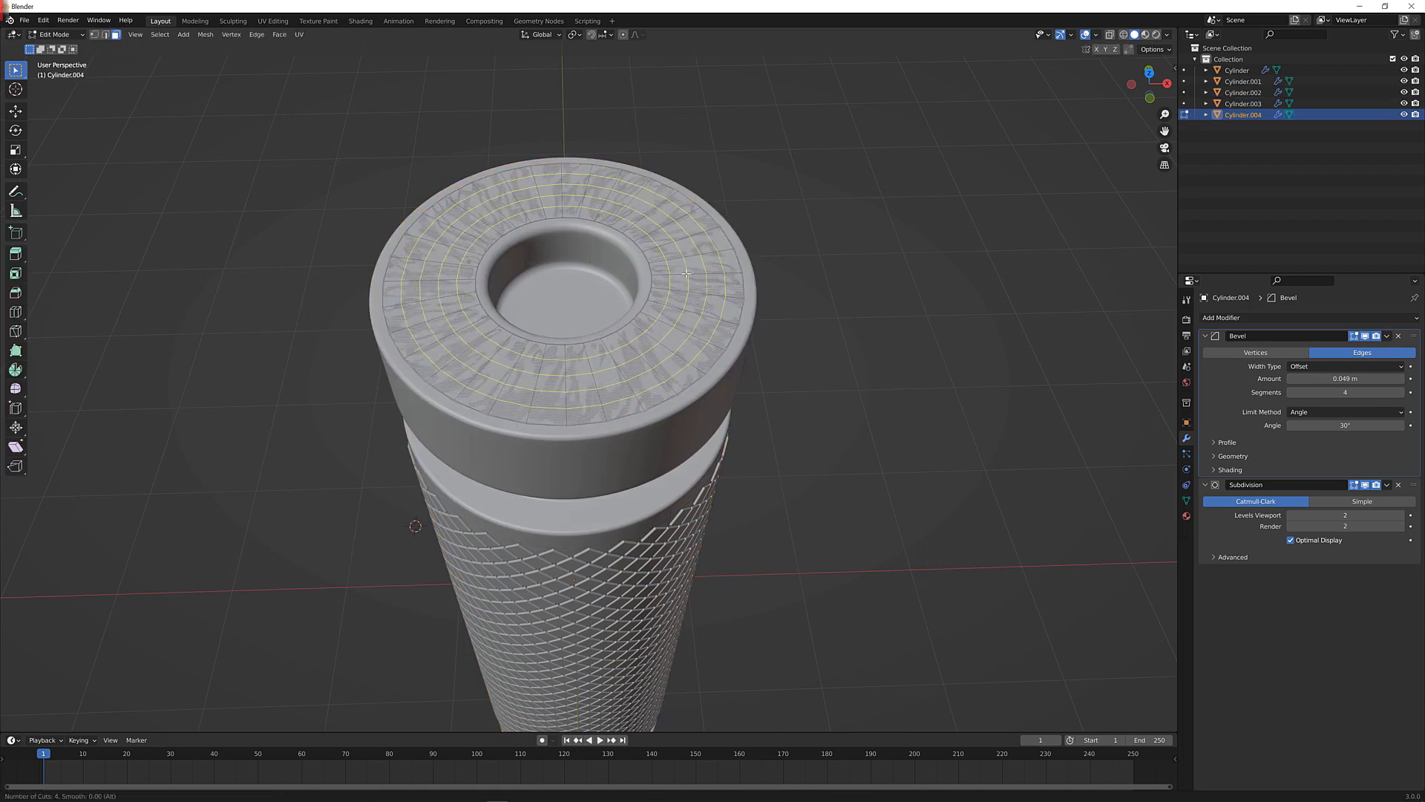
pyautogui.scroll(-1, 685, 273)
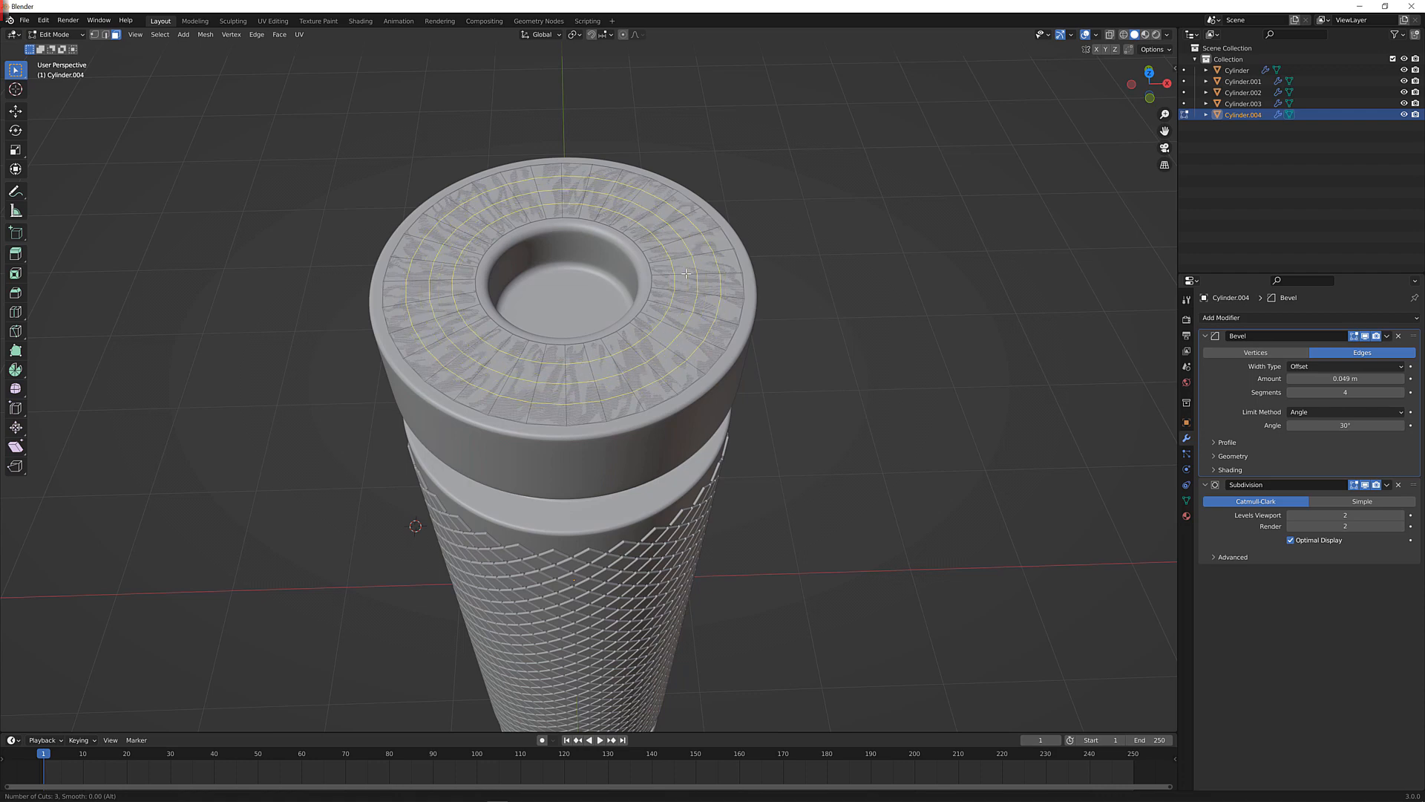
pyautogui.click(686, 273)
pyautogui.rightClick(736, 275)
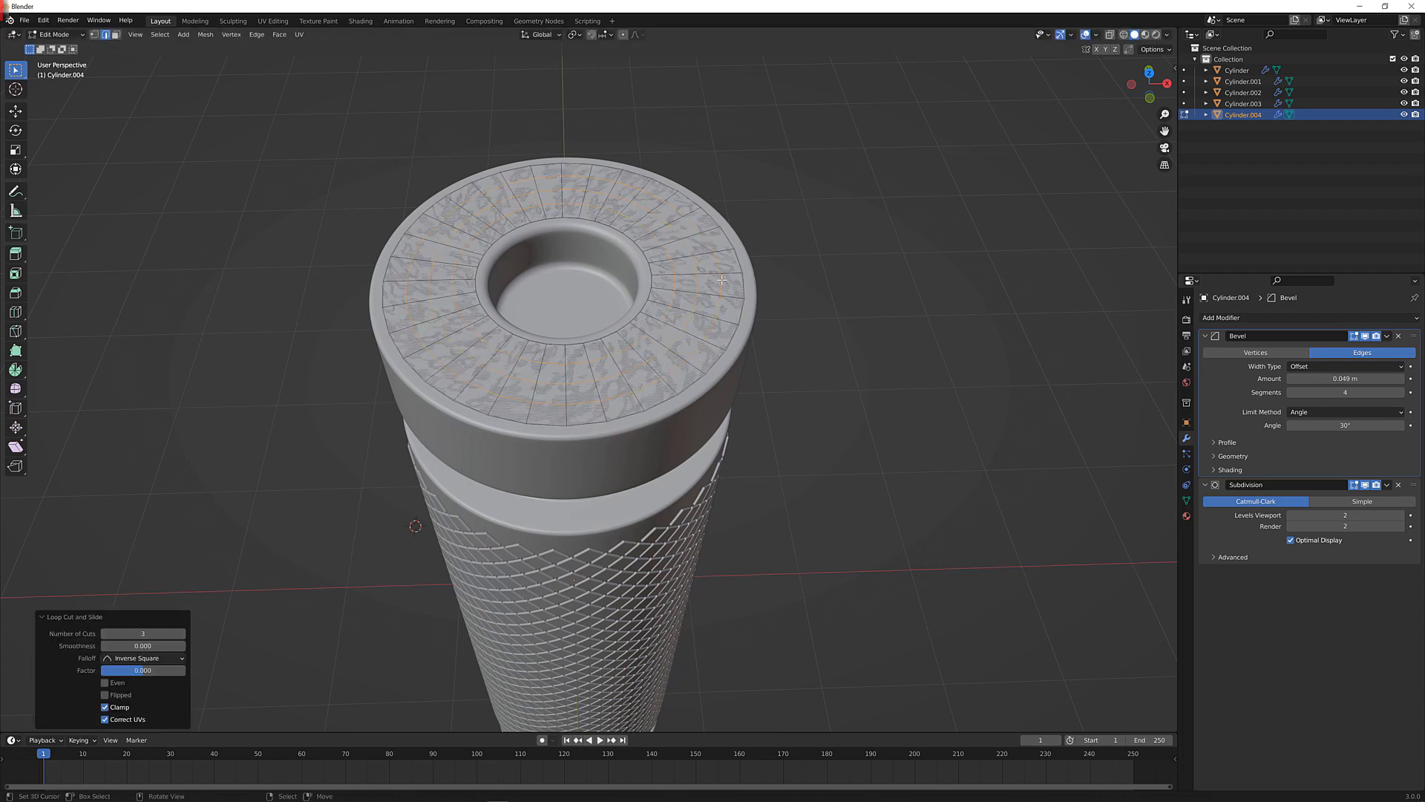
# Un-subdivide the ring's two middle bands of faces by one iteration to form a diamond pattern
pyautogui.press('1')
pyautogui.press('3')
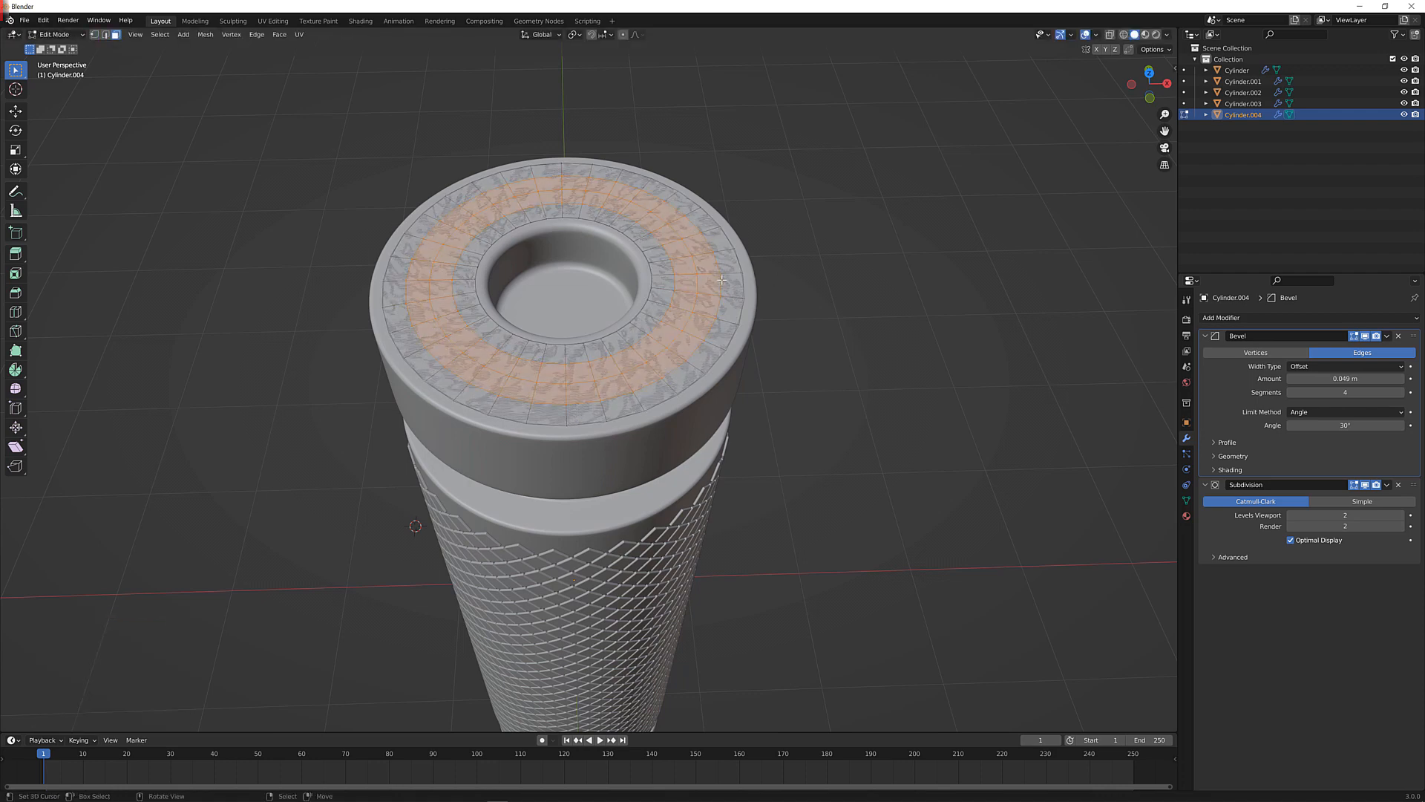
pyautogui.press('F3')
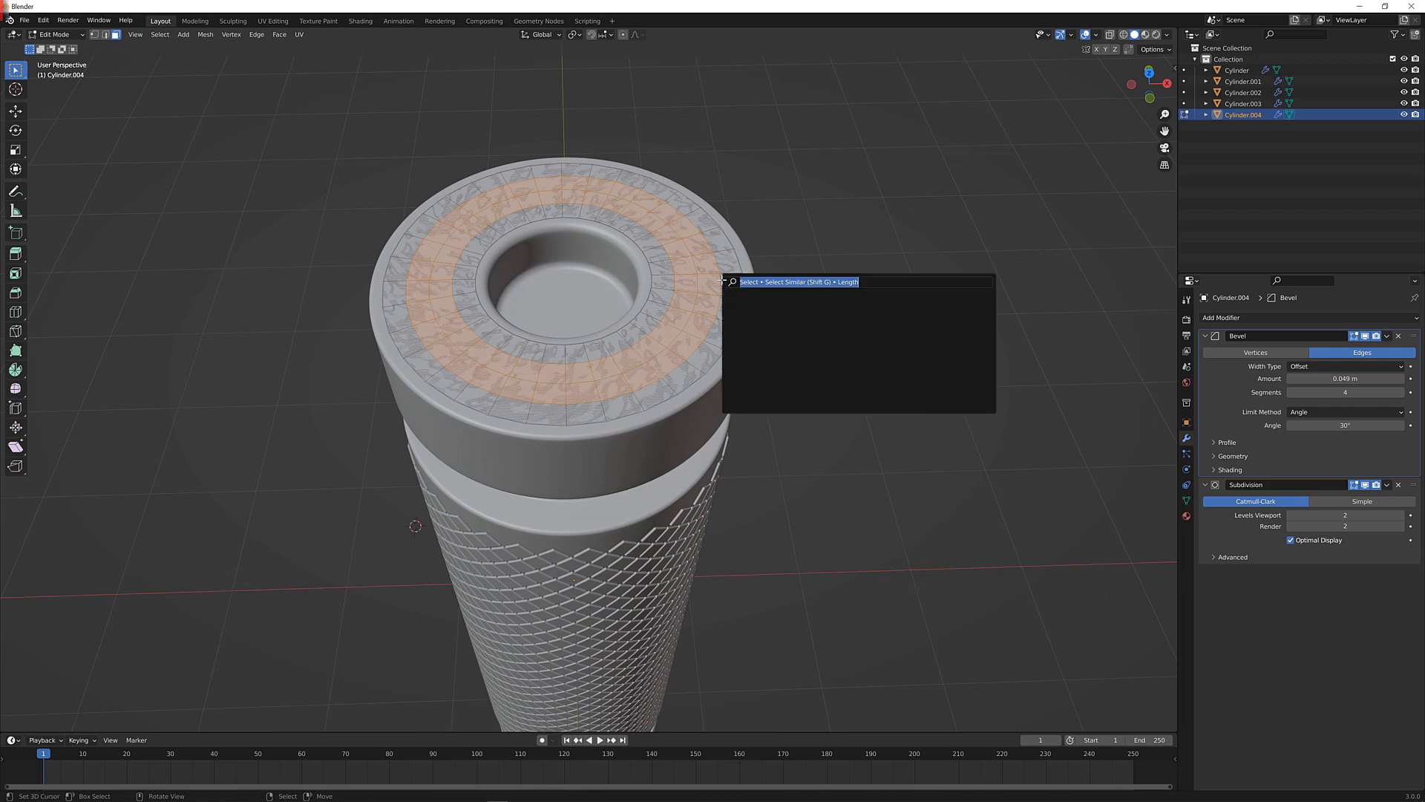
pyautogui.write('unsub')
pyautogui.press('Return')
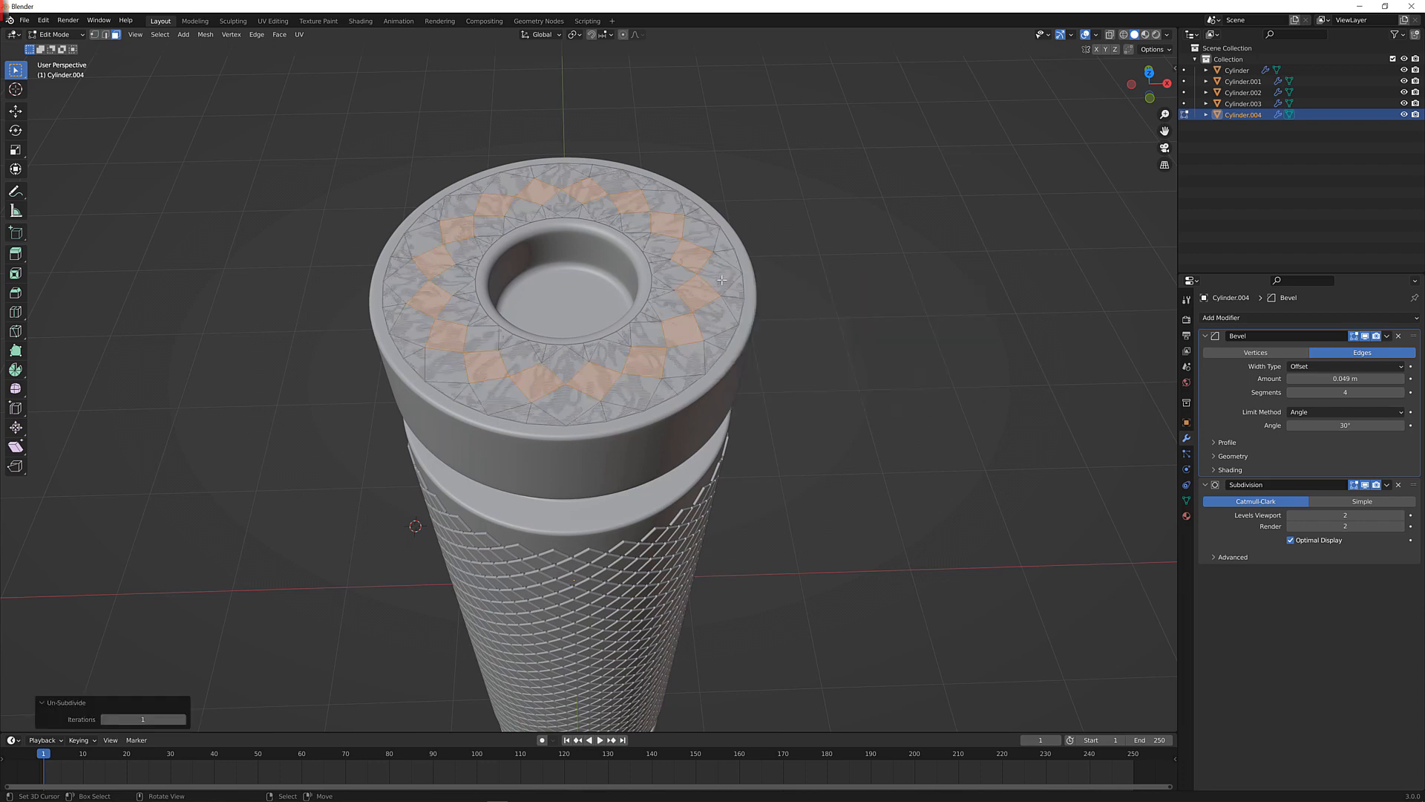
# Switch to edge selection on the patterned ring and run Un-Subdivide again on the selected edges
pyautogui.scroll(2, 722, 280)
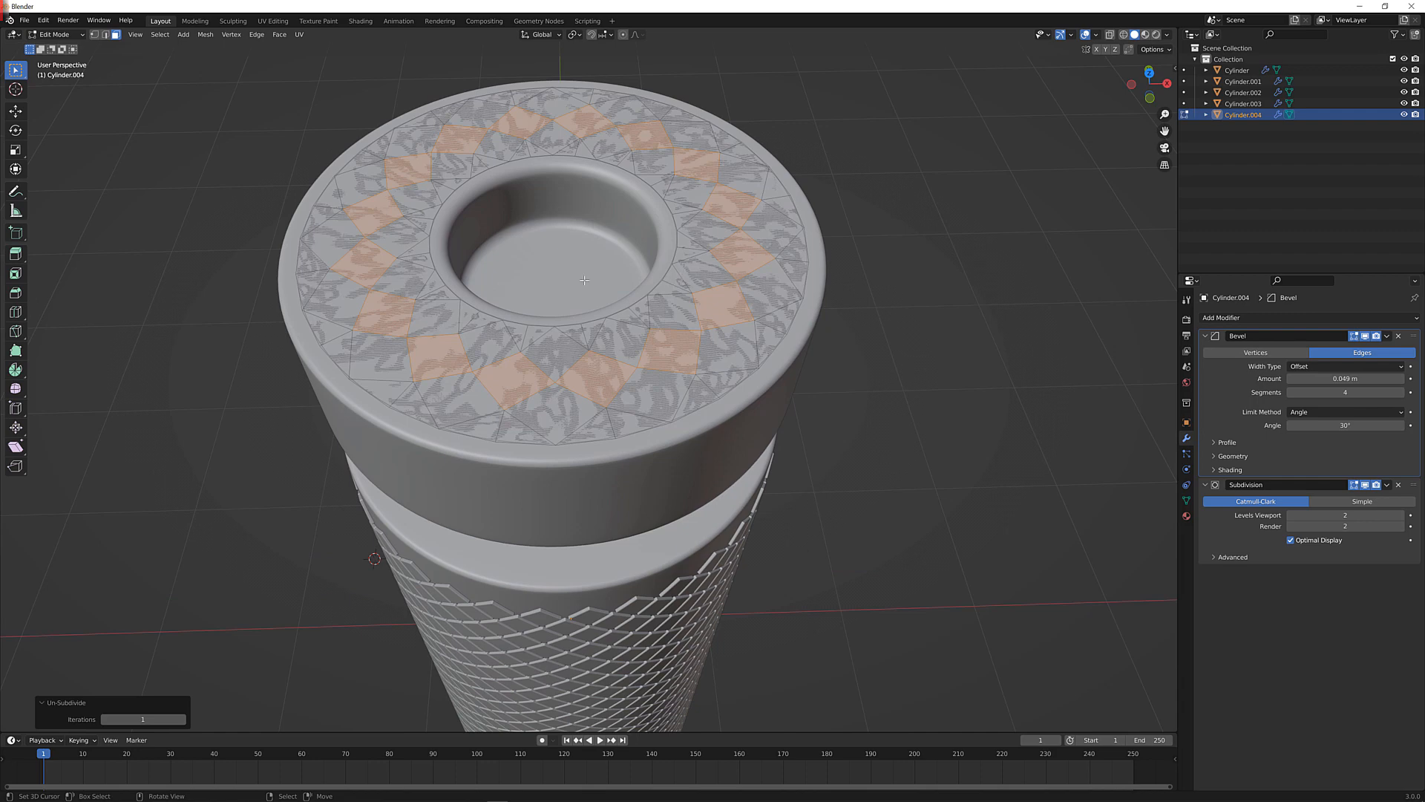
pyautogui.press('2')
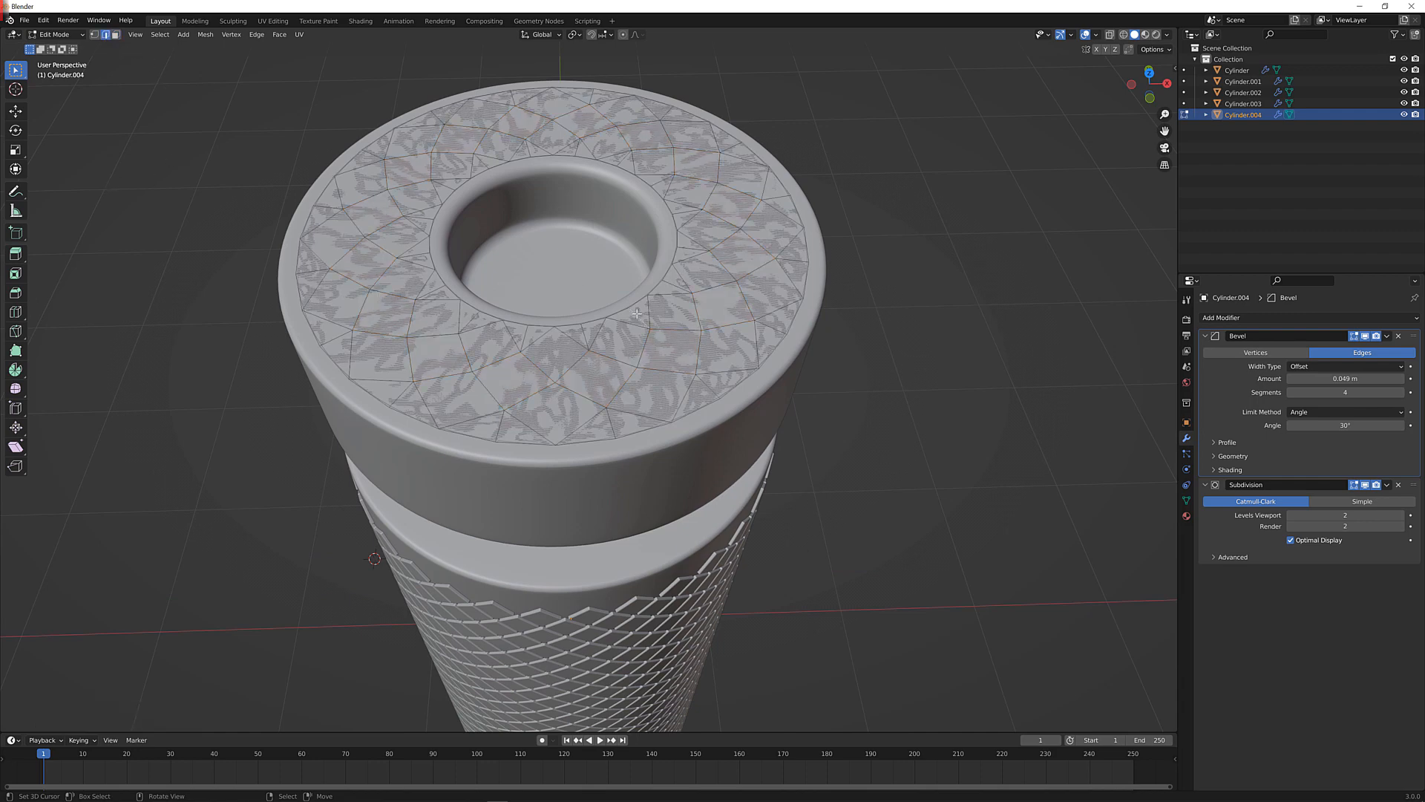
pyautogui.press('F3')
pyautogui.press('Return')
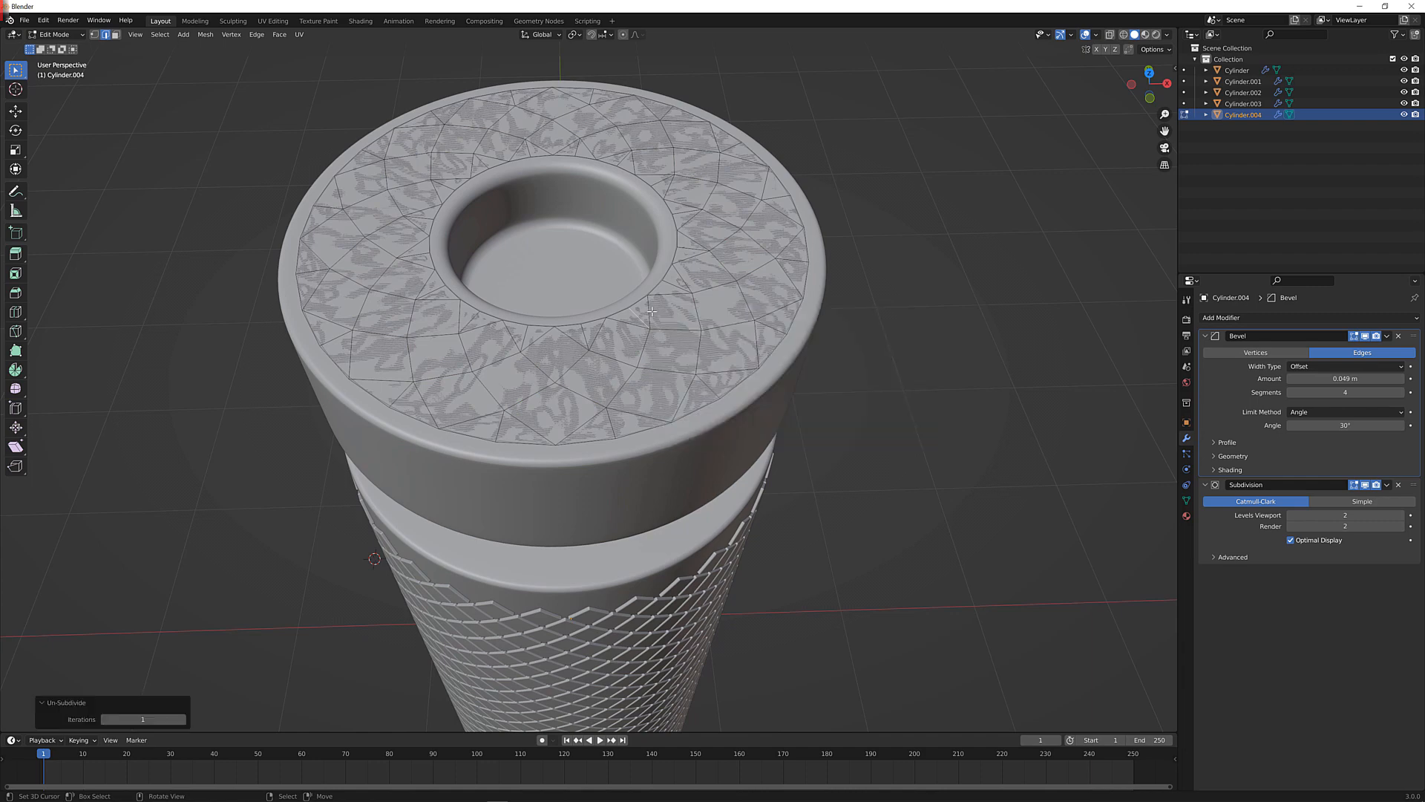
# Select all ring edges of similar length to the stray selected edges and dissolve them to clean up the diamond pattern
pyautogui.press('F3')
pyautogui.write('se')
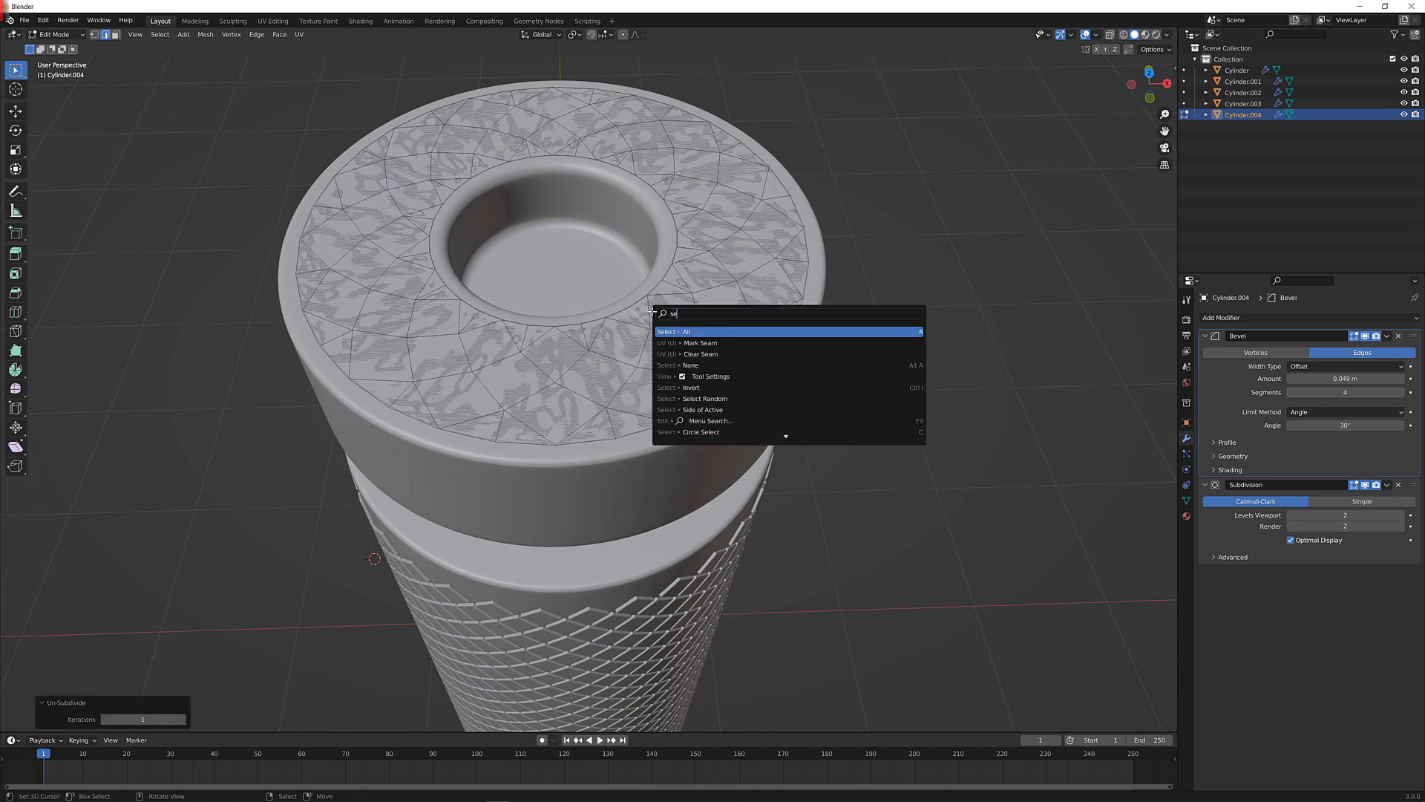
pyautogui.write('lect sim')
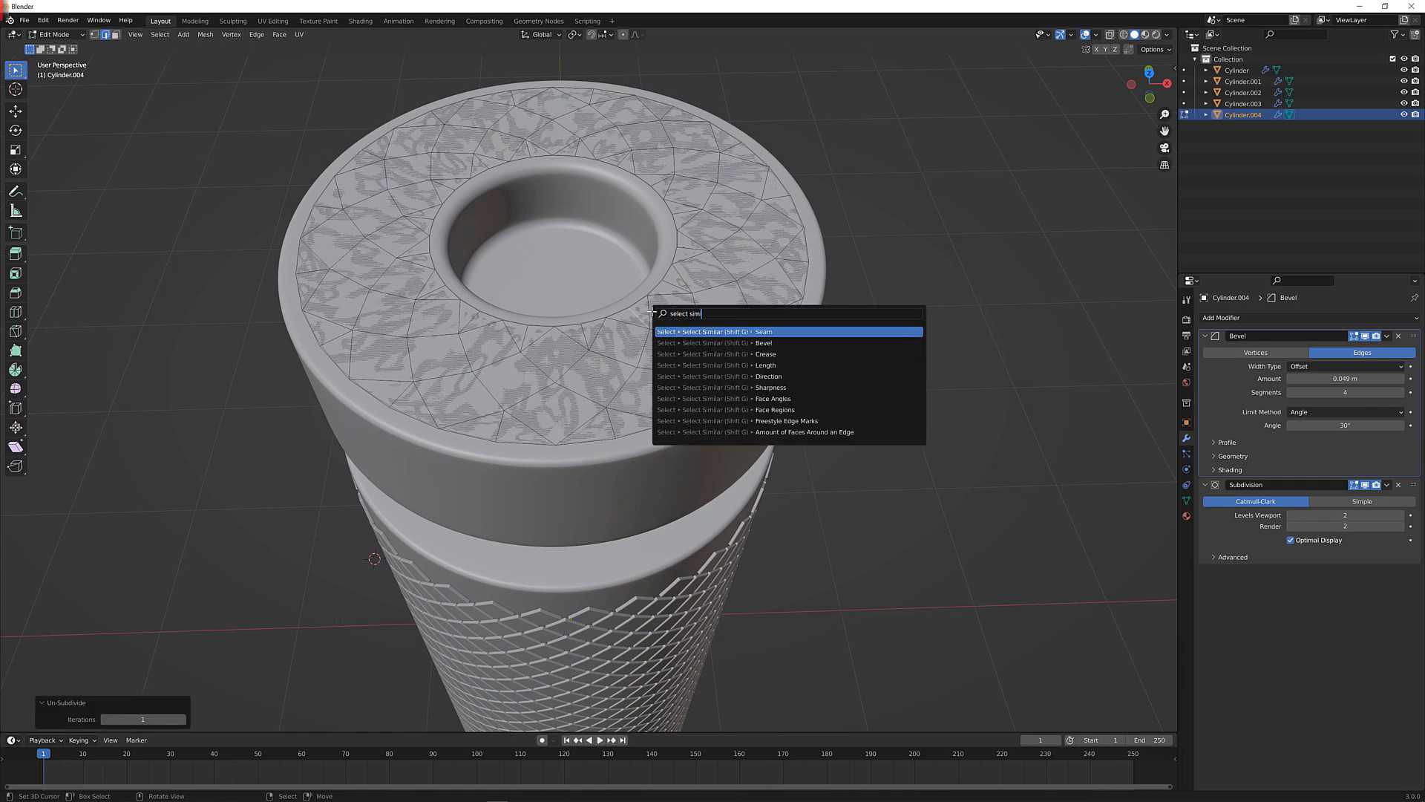
pyautogui.press('Down')
pyautogui.press('Down')
pyautogui.press('Down')
pyautogui.press('Return')
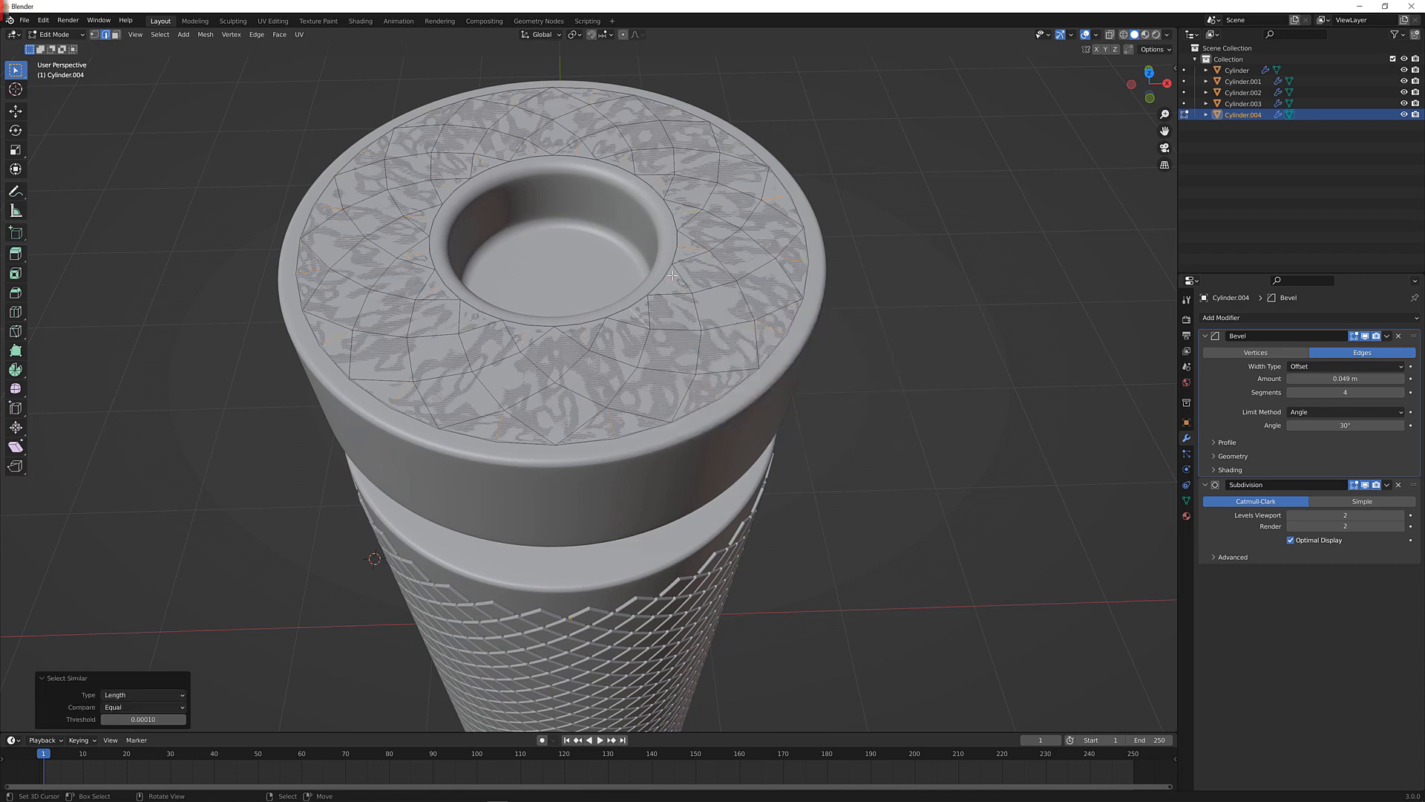
pyautogui.press('x')
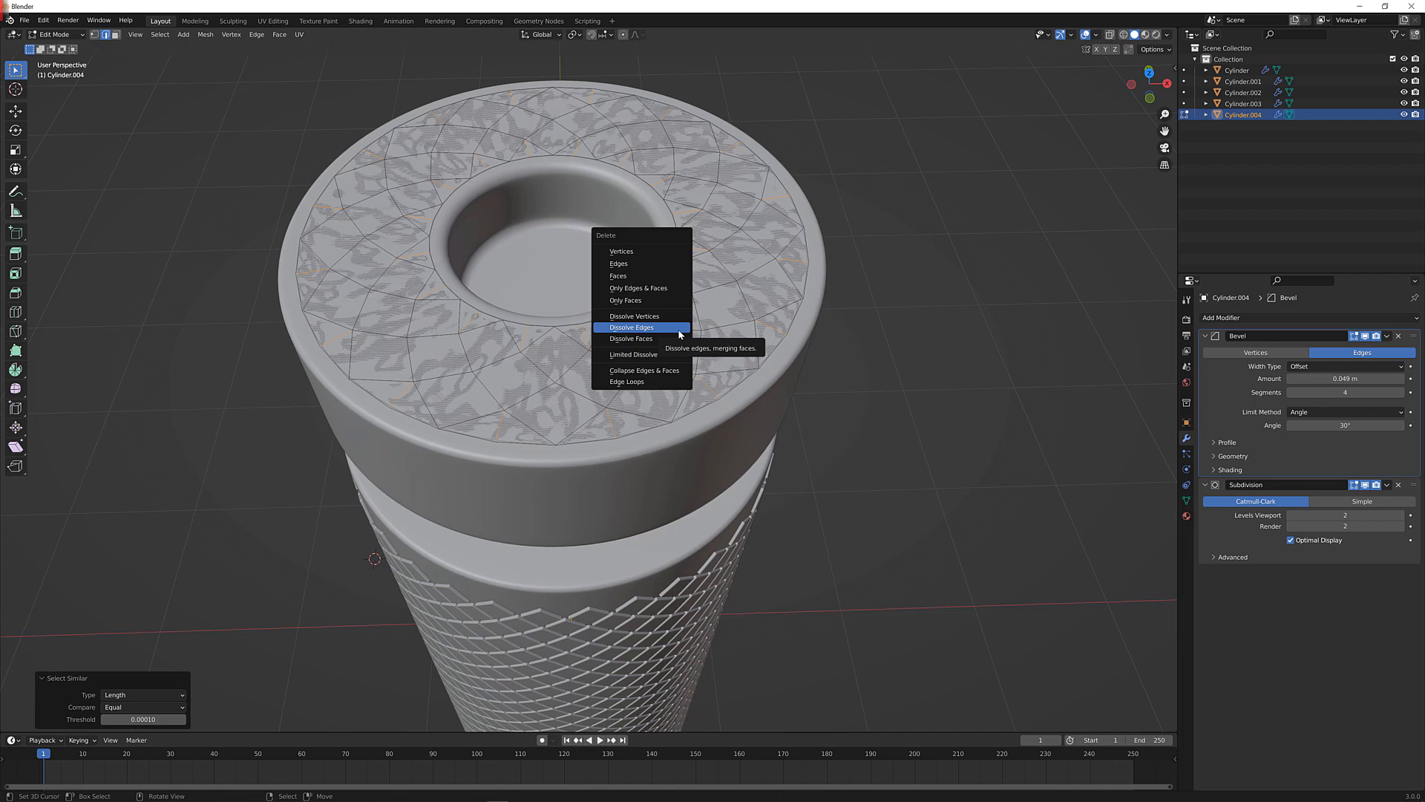
pyautogui.click(679, 331)
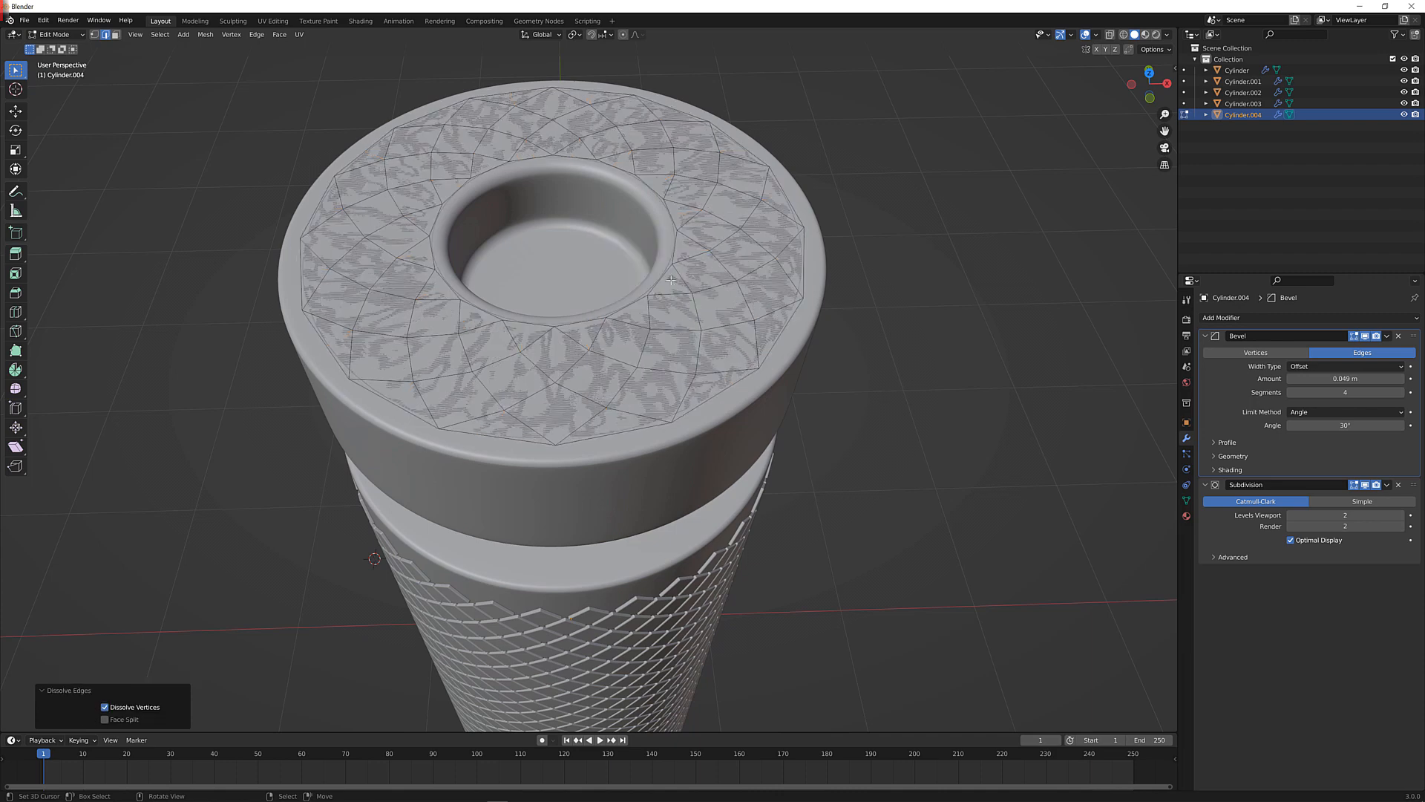
# In face selection from the top view, circle-select the diamond faces around the recess, leaving out the partial faces along the outer rim
pyautogui.click(115, 35)
pyautogui.press('KP_7')
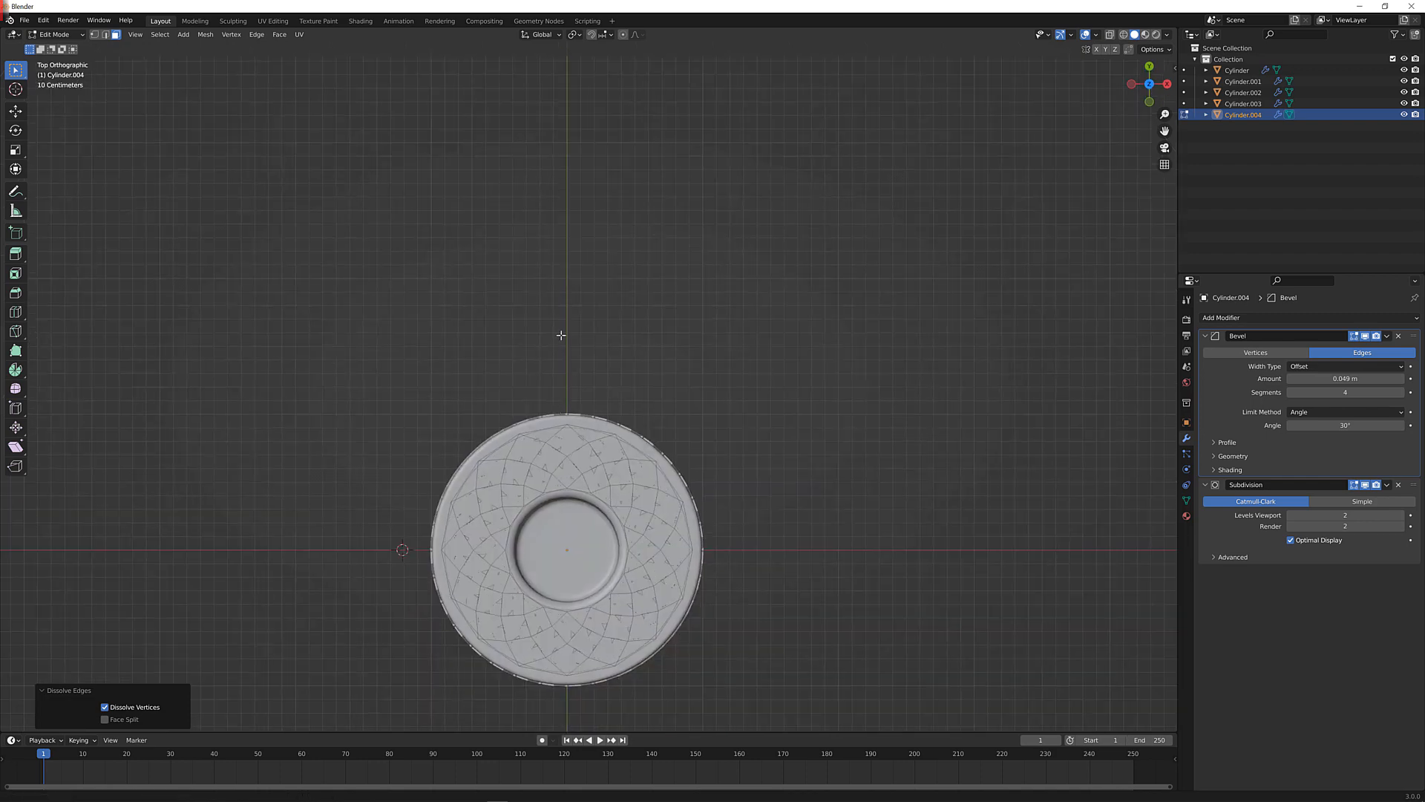
pyautogui.press('c')
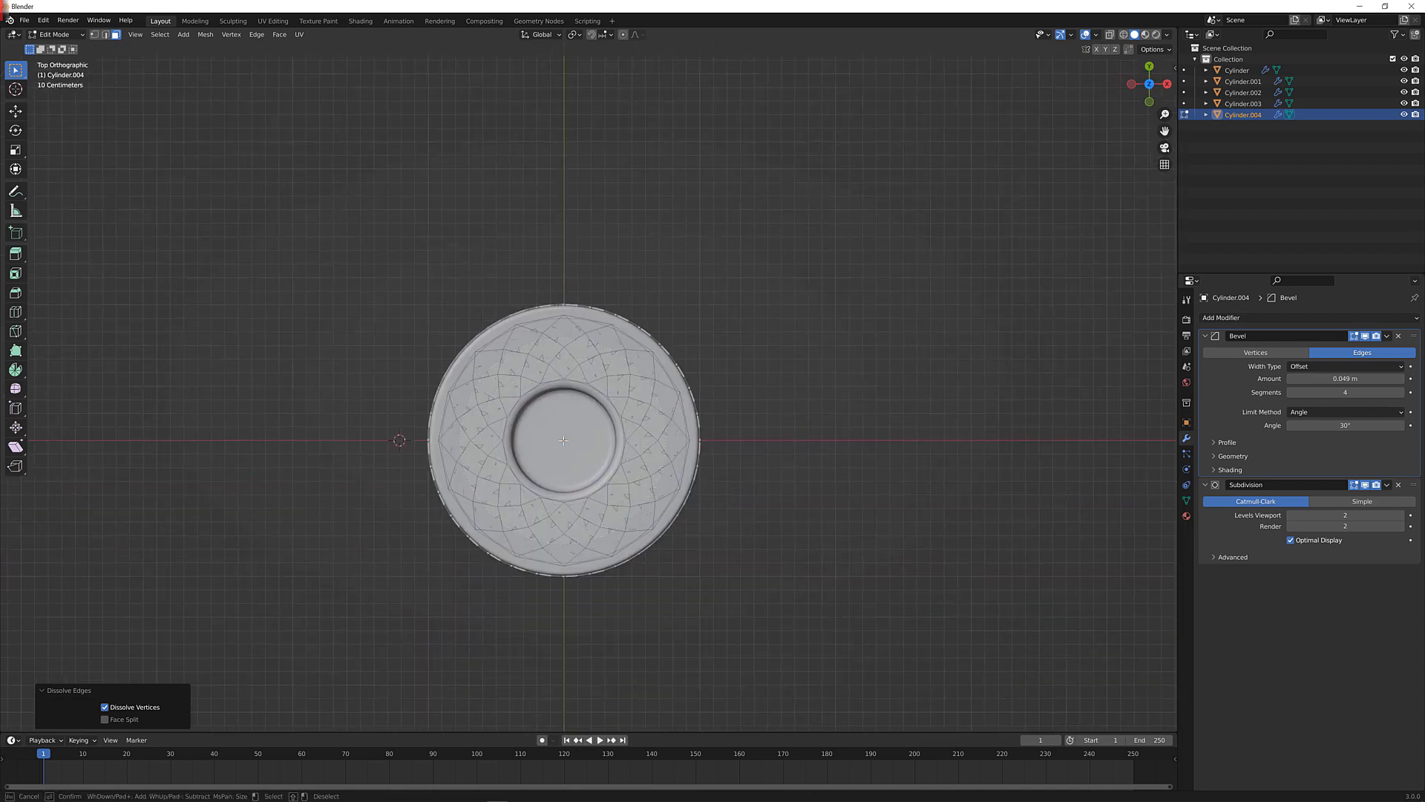
pyautogui.click(564, 445)
pyautogui.press('Escape')
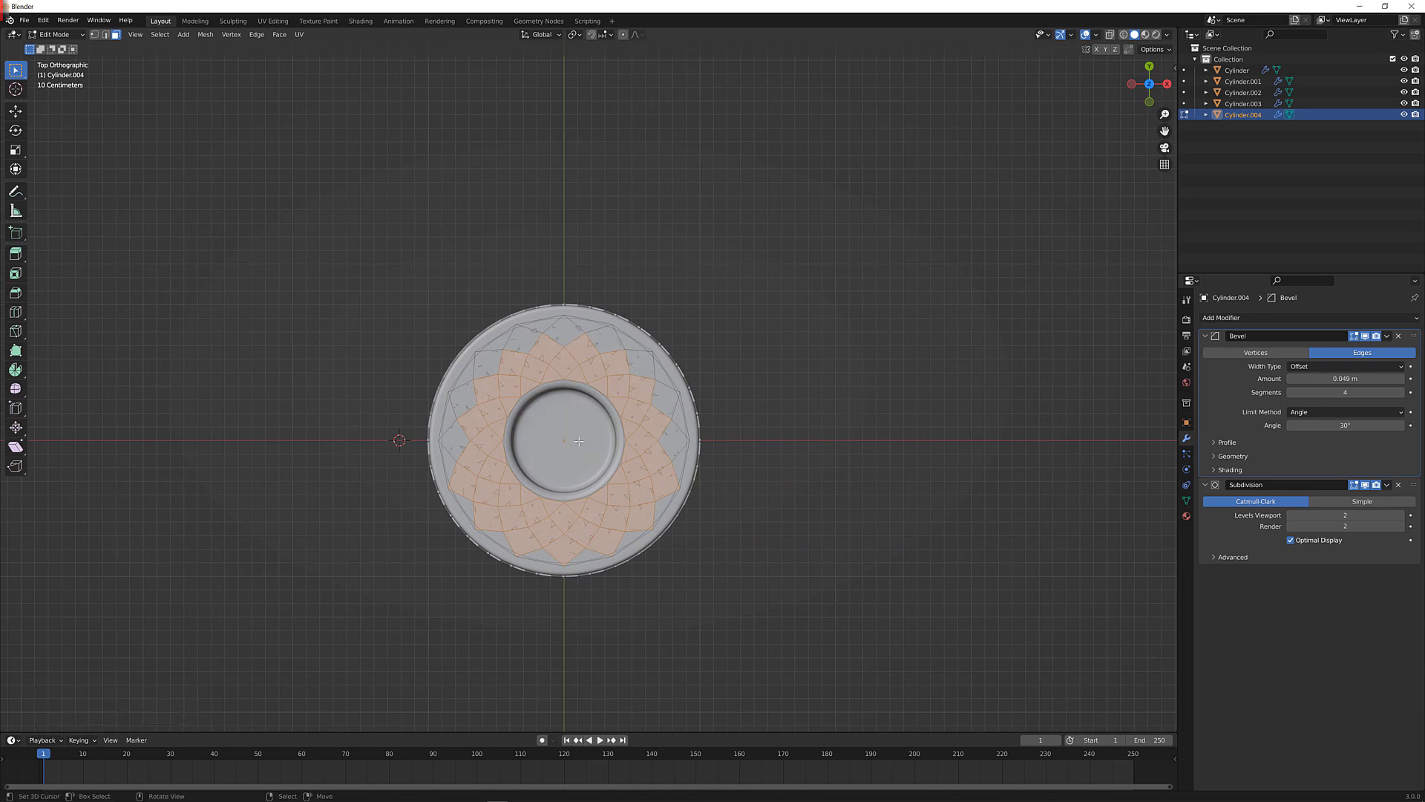
pyautogui.moveTo(1374, 796)
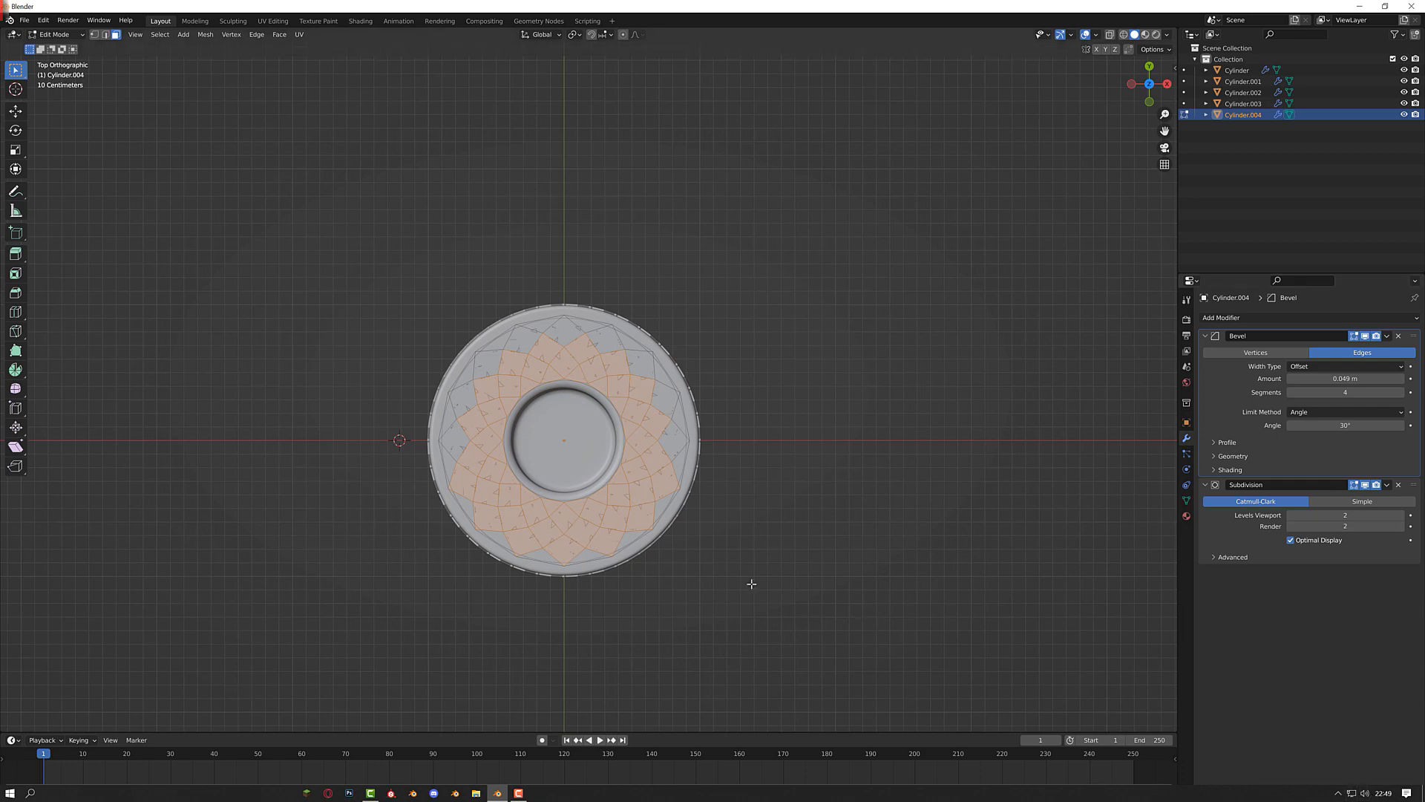
pyautogui.press('c')
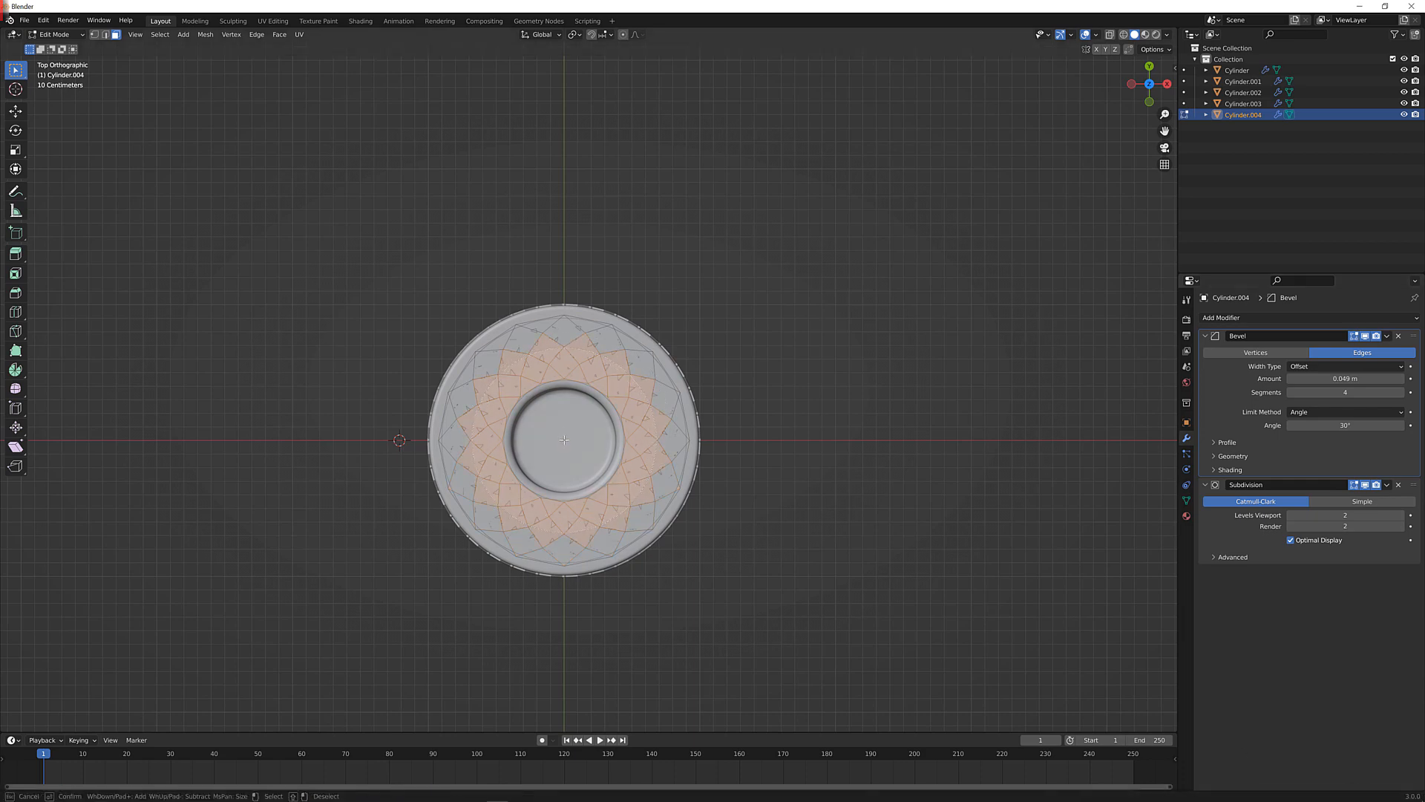
pyautogui.press('Escape')
# Inset the selected diamond faces individually by about 0.009 m and extrude them upward about 0.032 m
pyautogui.moveTo(703, 418); pyautogui.dragTo(723, 327, button='middle')
pyautogui.scroll(2, 787, 320)
pyautogui.moveTo(846, 315); pyautogui.dragTo(798, 347, button='middle')
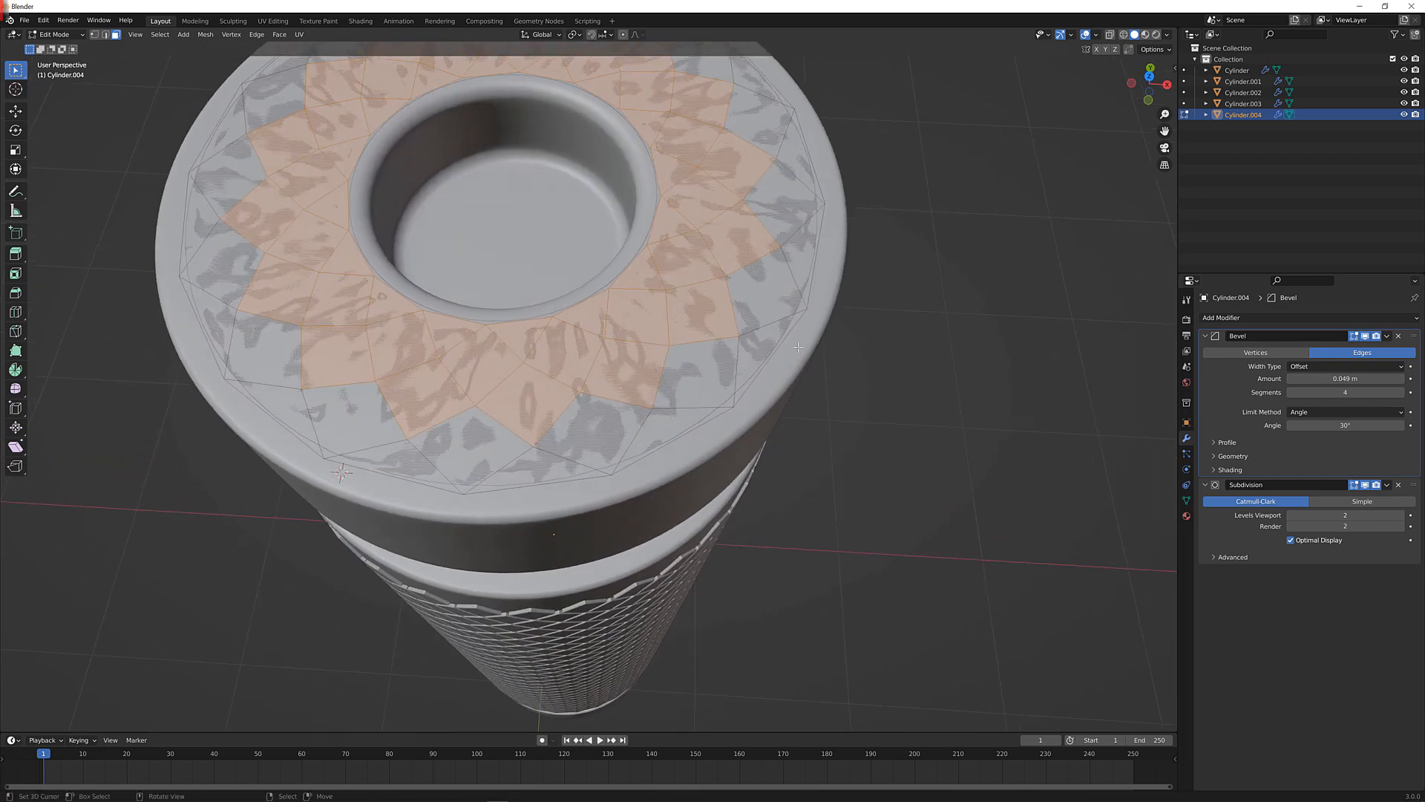
pyautogui.press('i')
pyautogui.press('i')
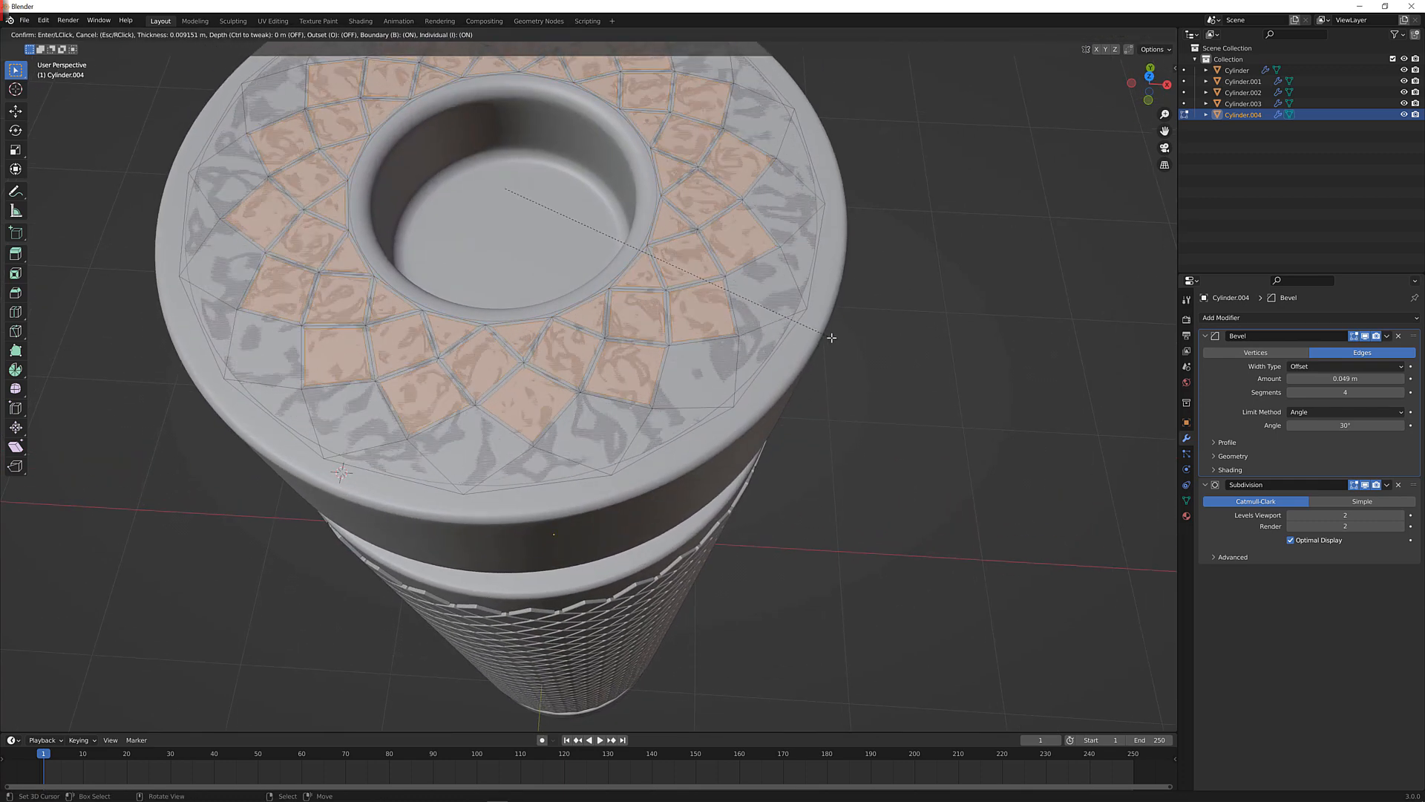
pyautogui.click(822, 348)
pyautogui.moveTo(821, 350); pyautogui.dragTo(742, 384, button='middle')
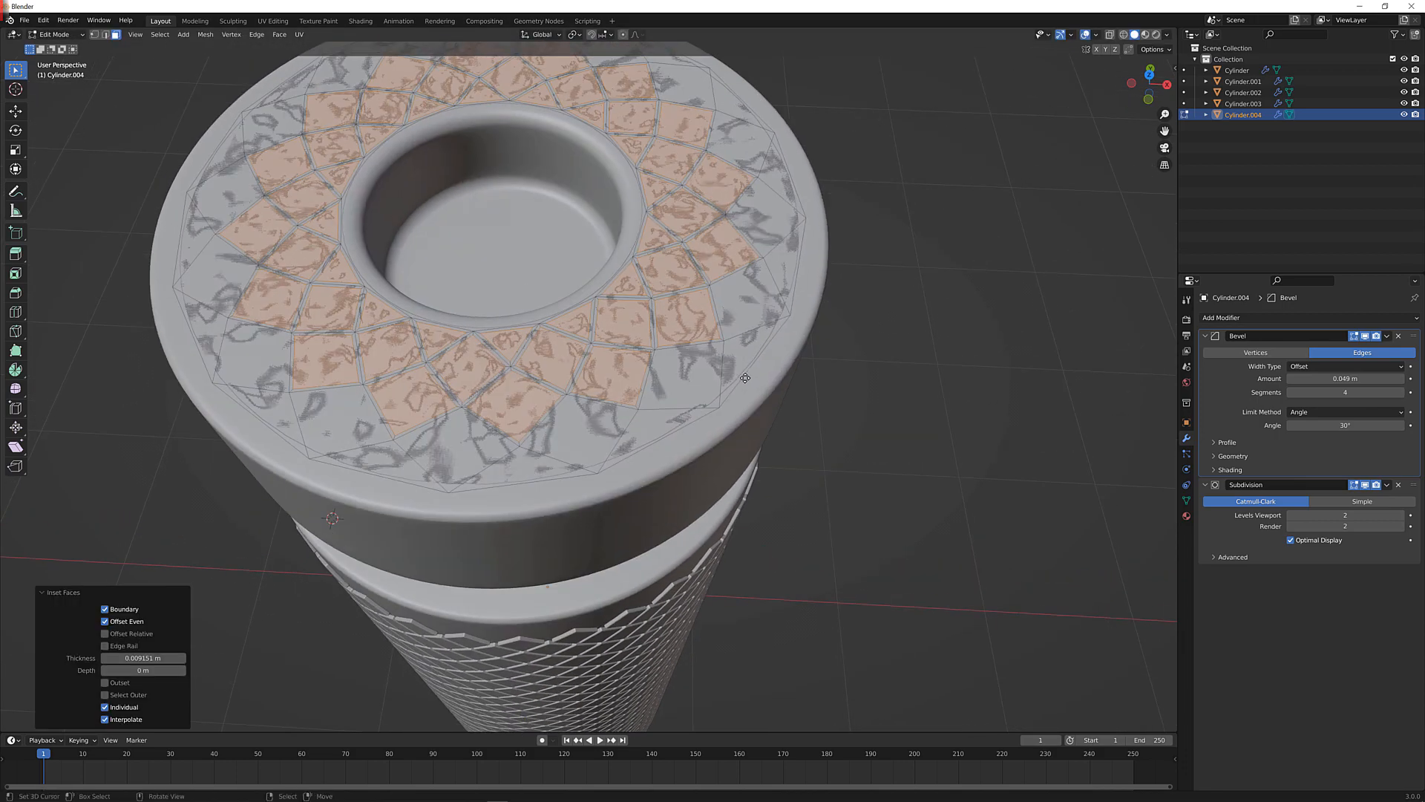
pyautogui.press('e')
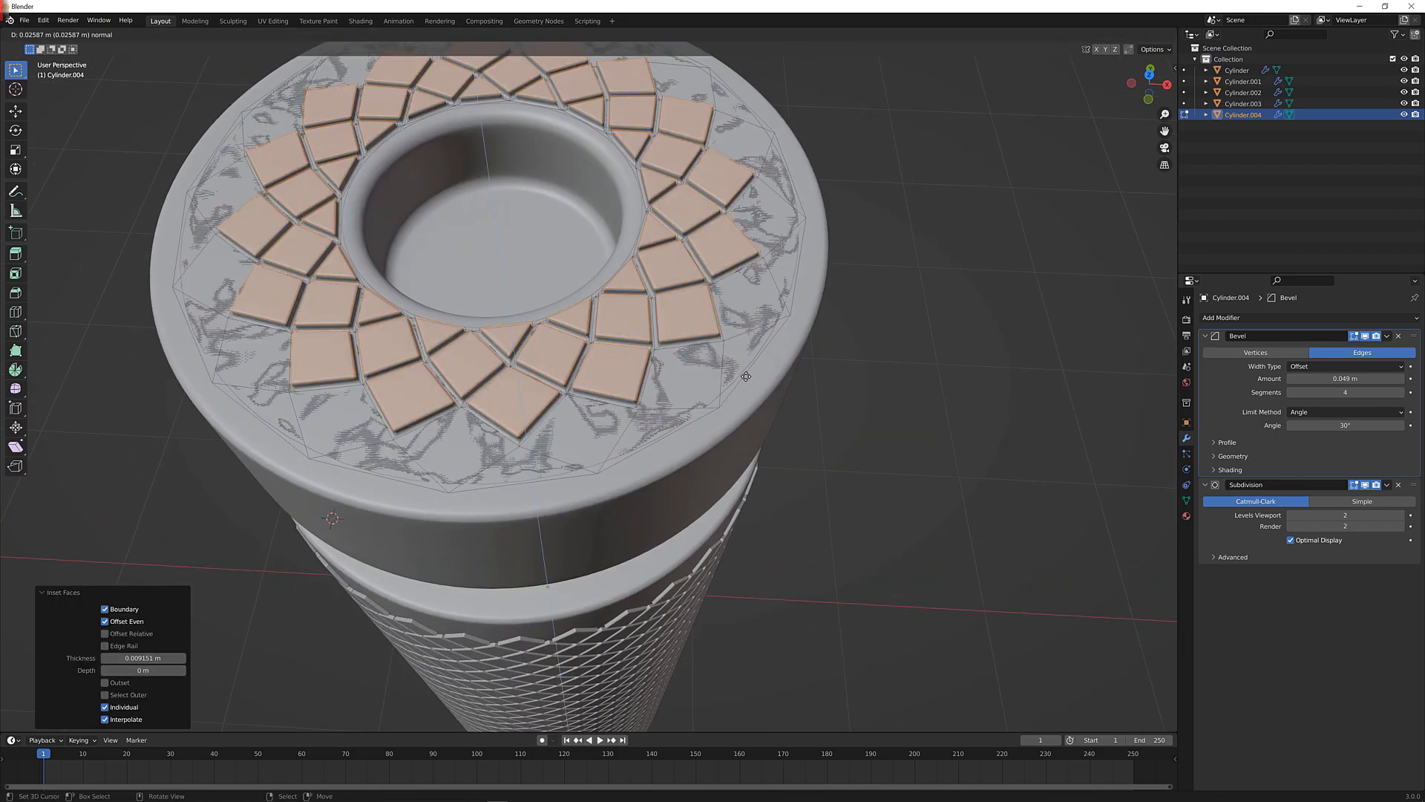
pyautogui.click(748, 375)
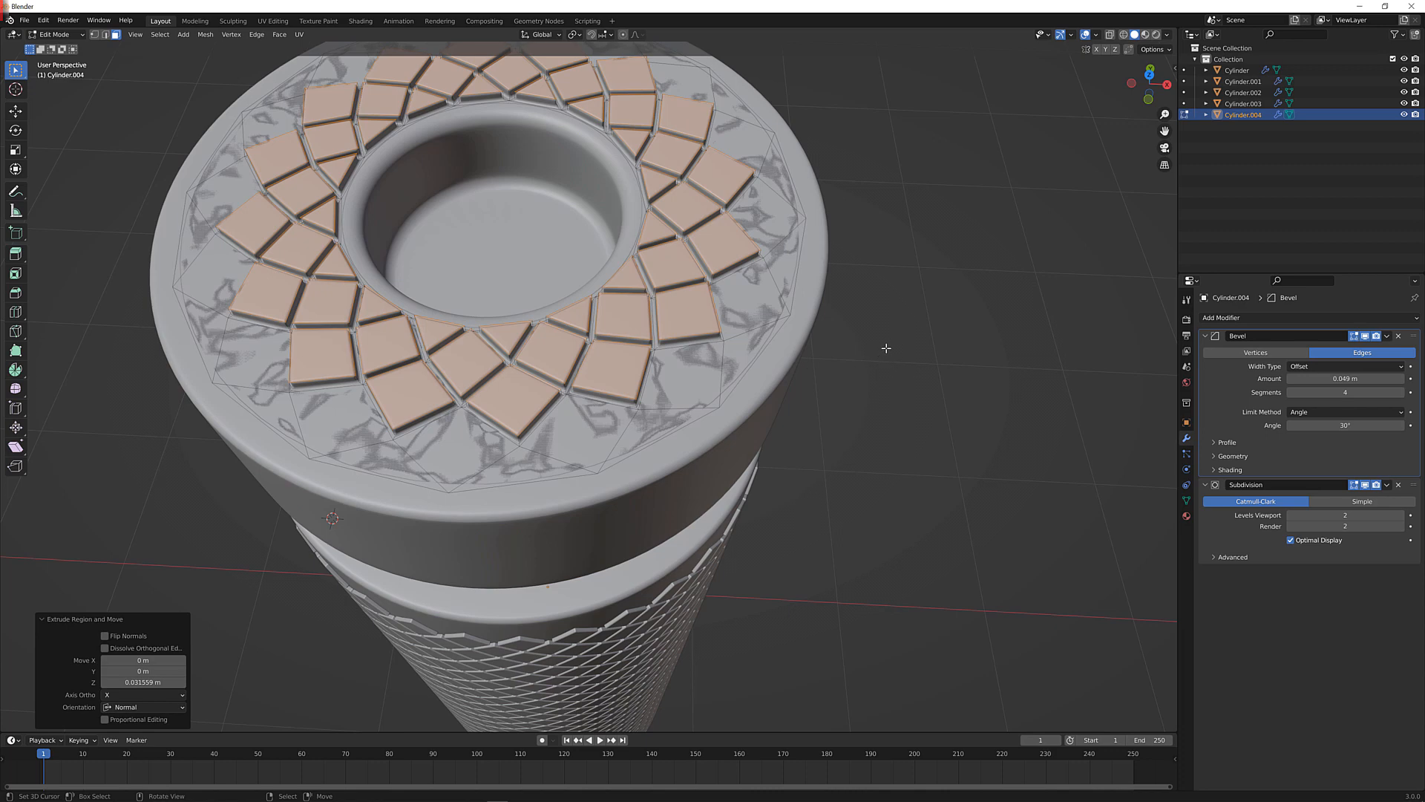
# Expand the selection to include the diamonds' side walls, invert it, delete the remaining ring faces, and return to Object Mode
pyautogui.press('ctrl+KP_Add')
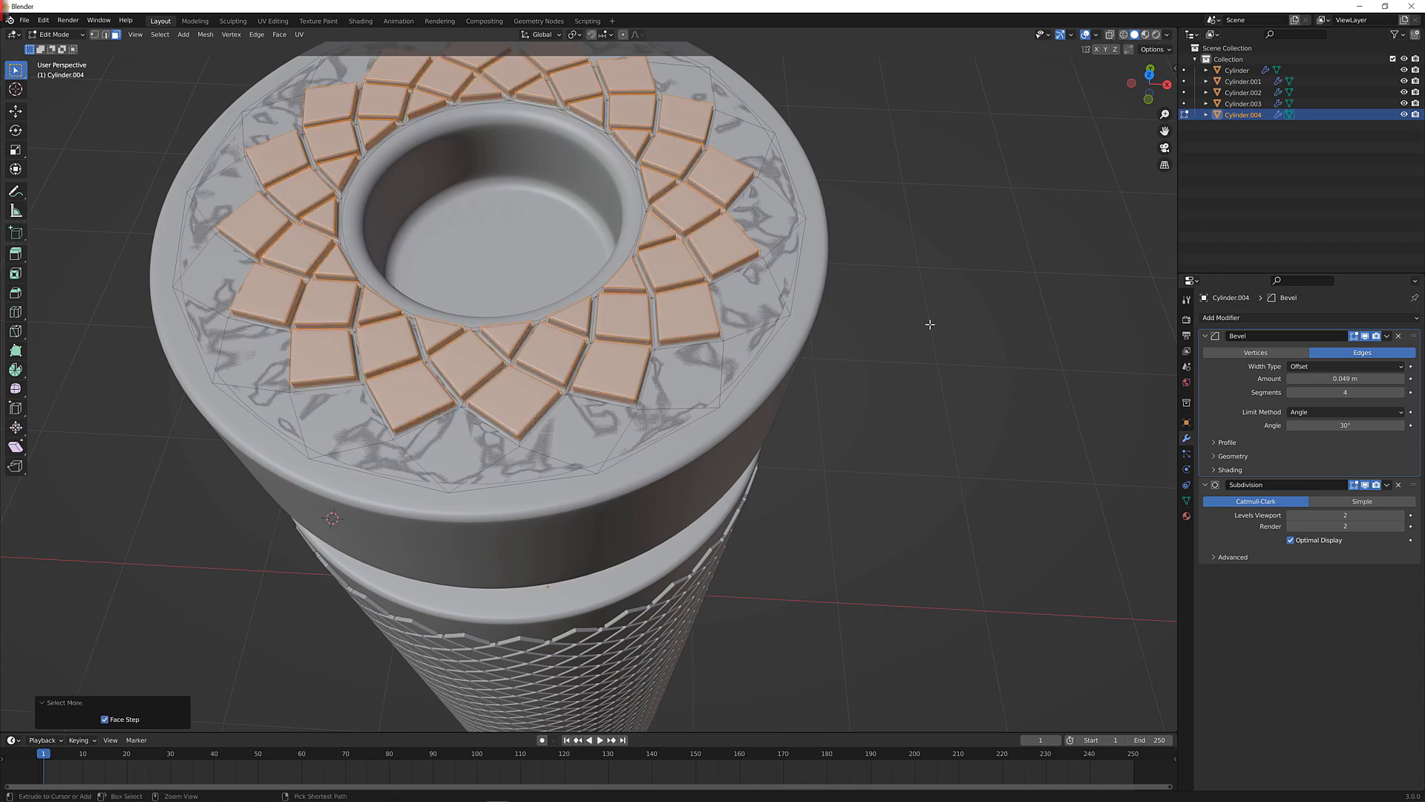
pyautogui.hotkey('ctrl', 'i')
pyautogui.press('x')
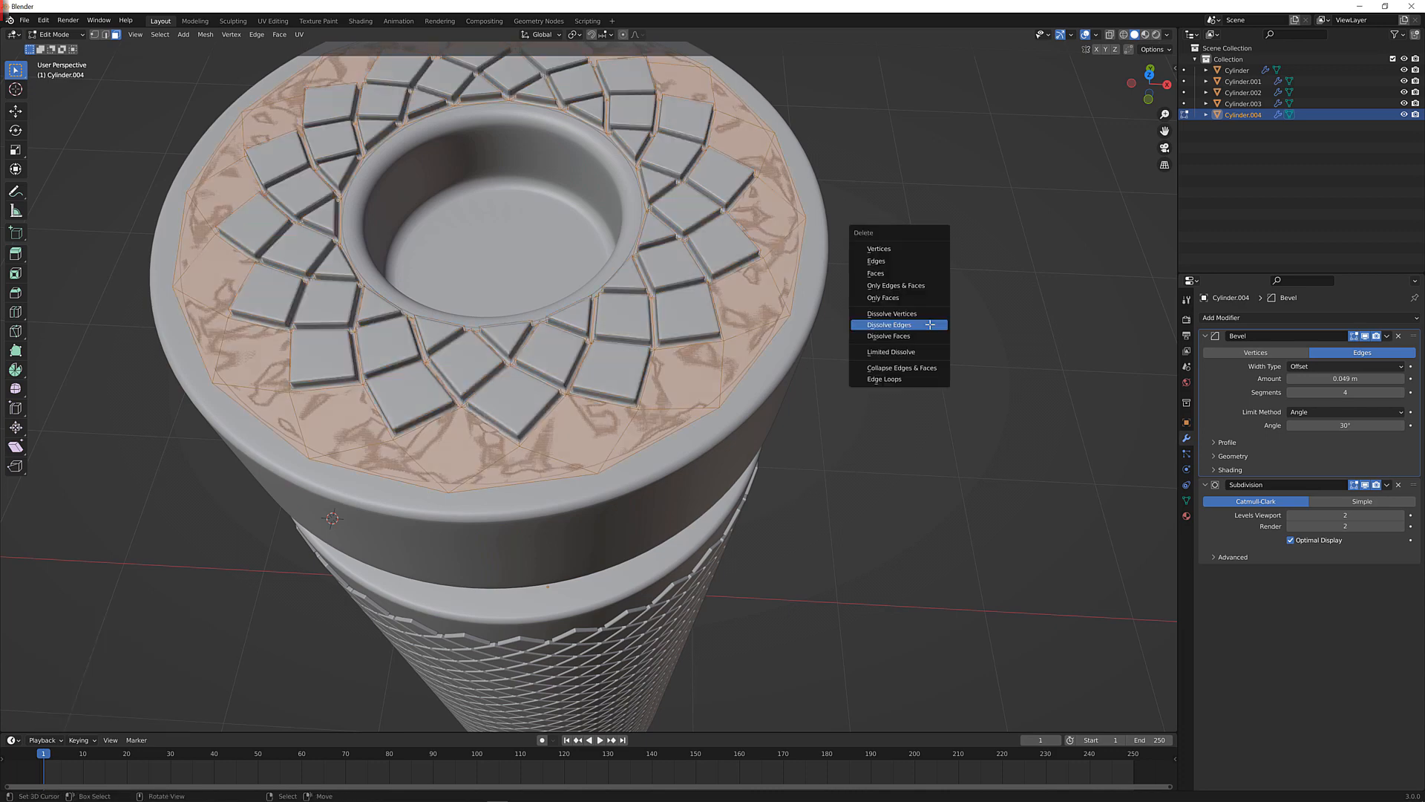
pyautogui.click(911, 275)
pyautogui.press('Tab')
# Apply the scale of the diamond ring object and set its Bevel modifier amount to 0.005 m
pyautogui.moveTo(741, 337); pyautogui.dragTo(764, 298, button='middle')
pyautogui.hotkey('ctrl', 'a')
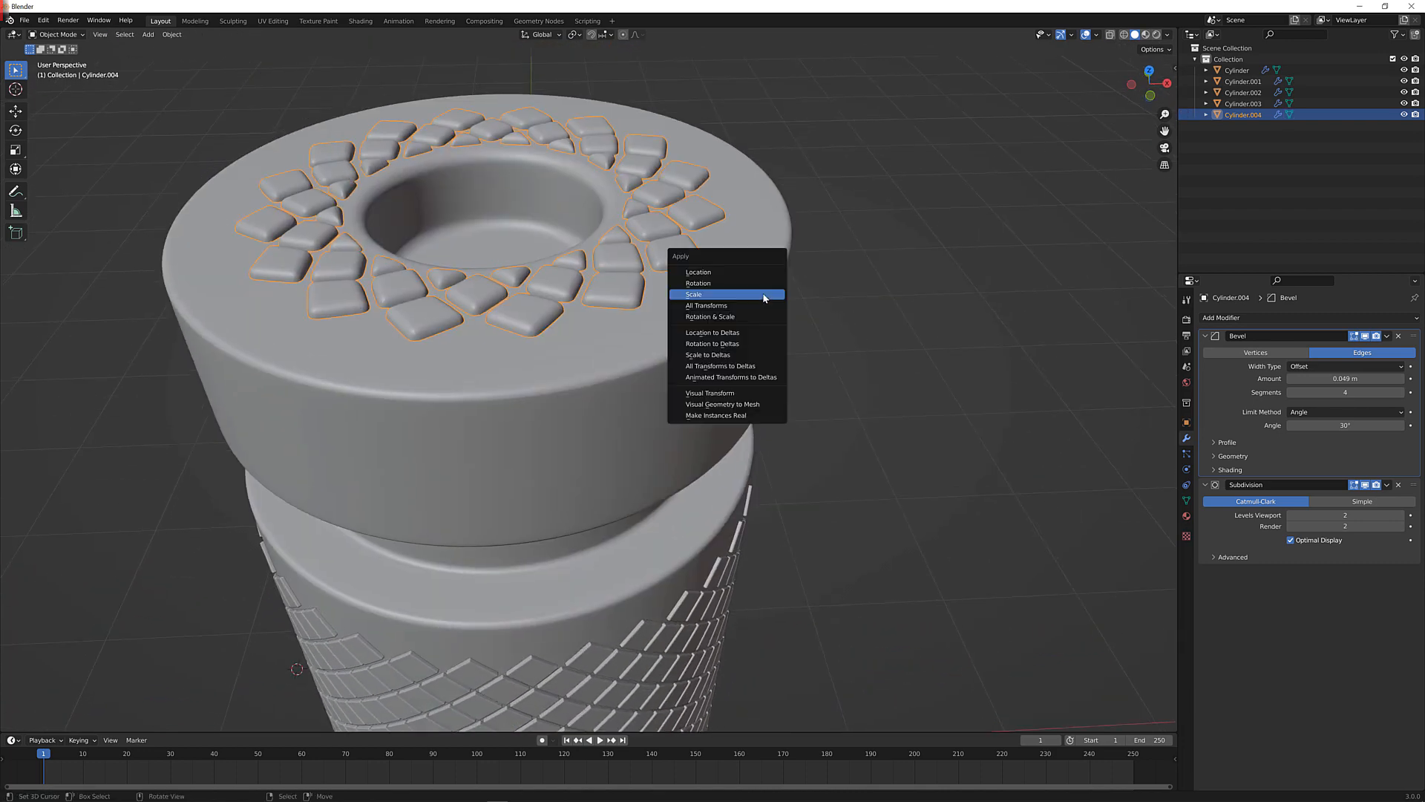
pyautogui.click(764, 295)
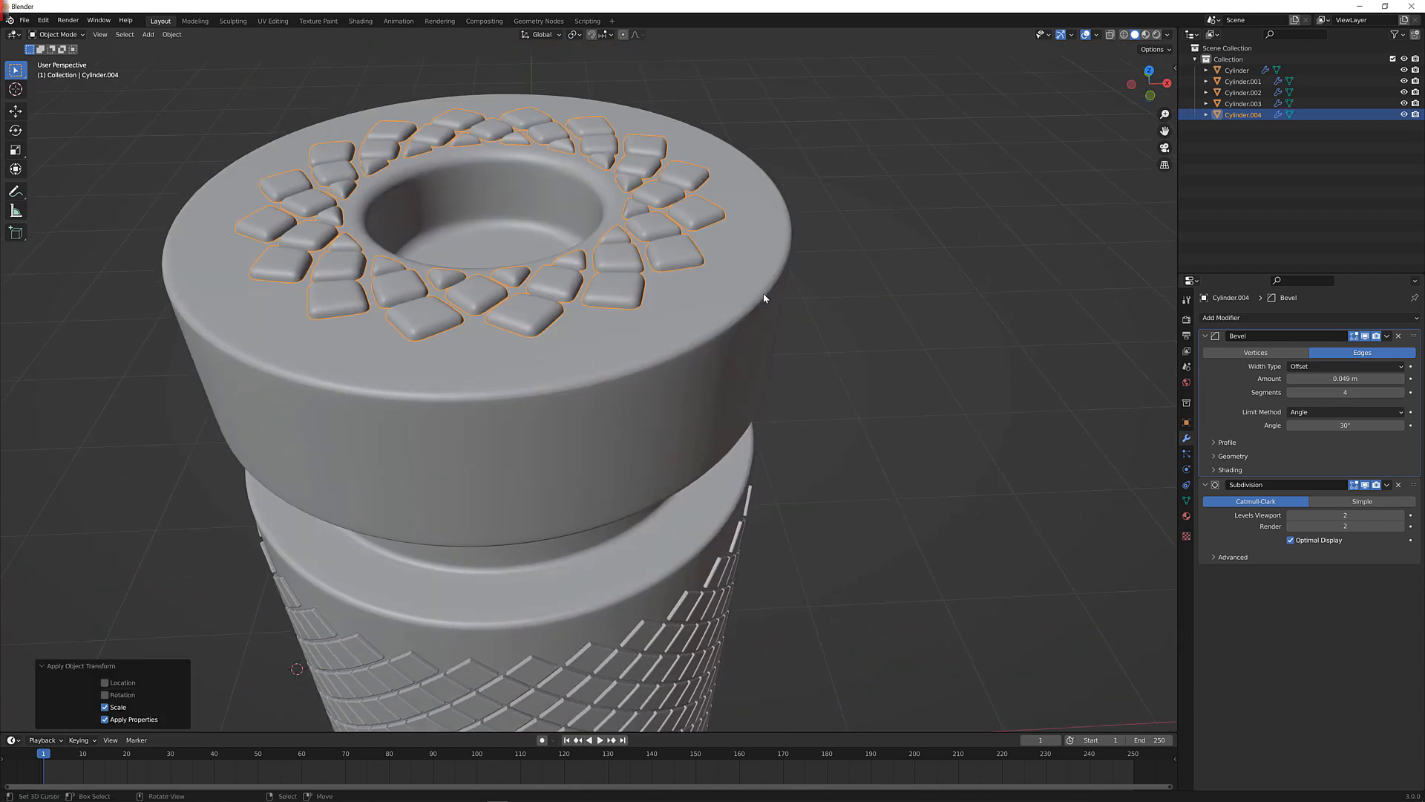
pyautogui.click(1332, 367)
pyautogui.click(1340, 367)
pyautogui.click(1345, 379)
pyautogui.write('.005')
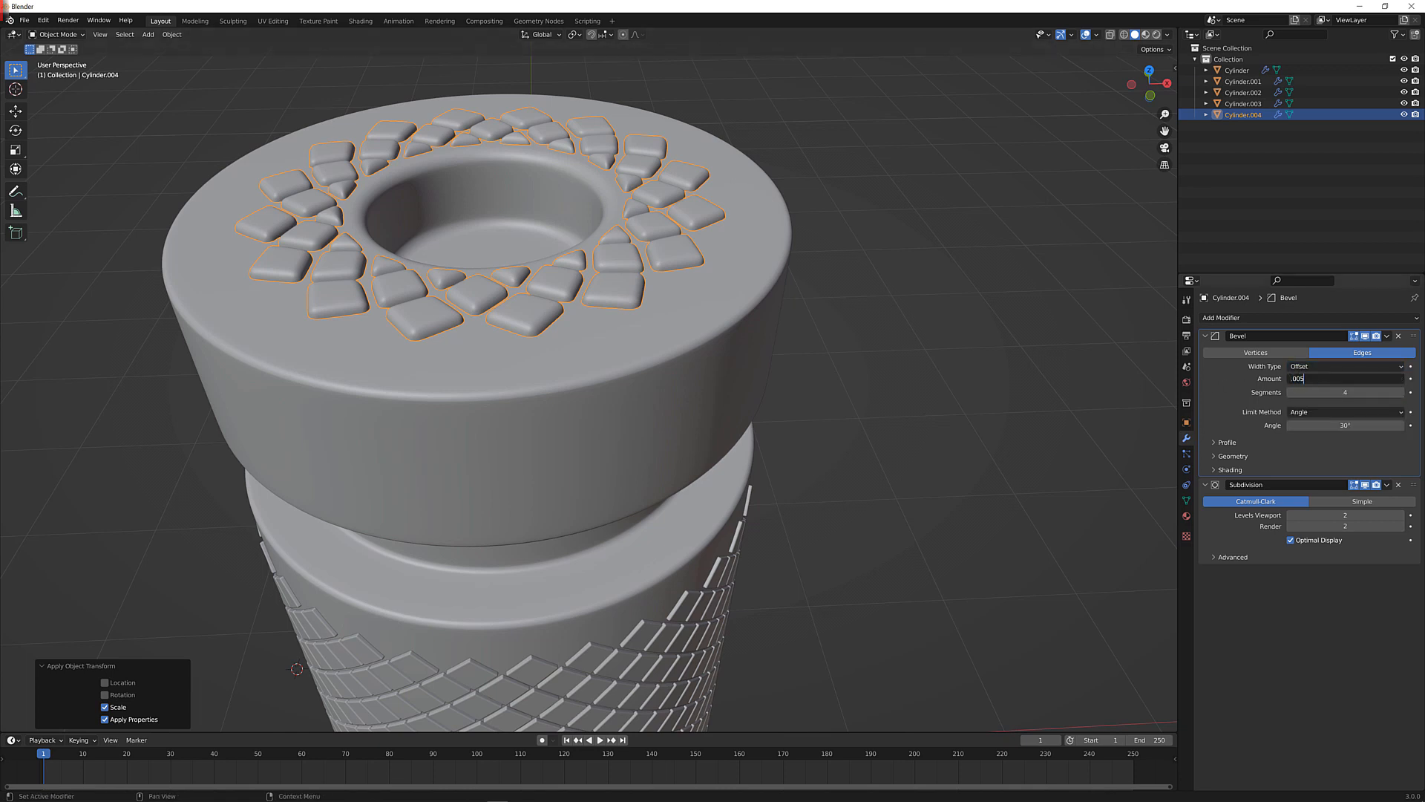
pyautogui.press('Return')
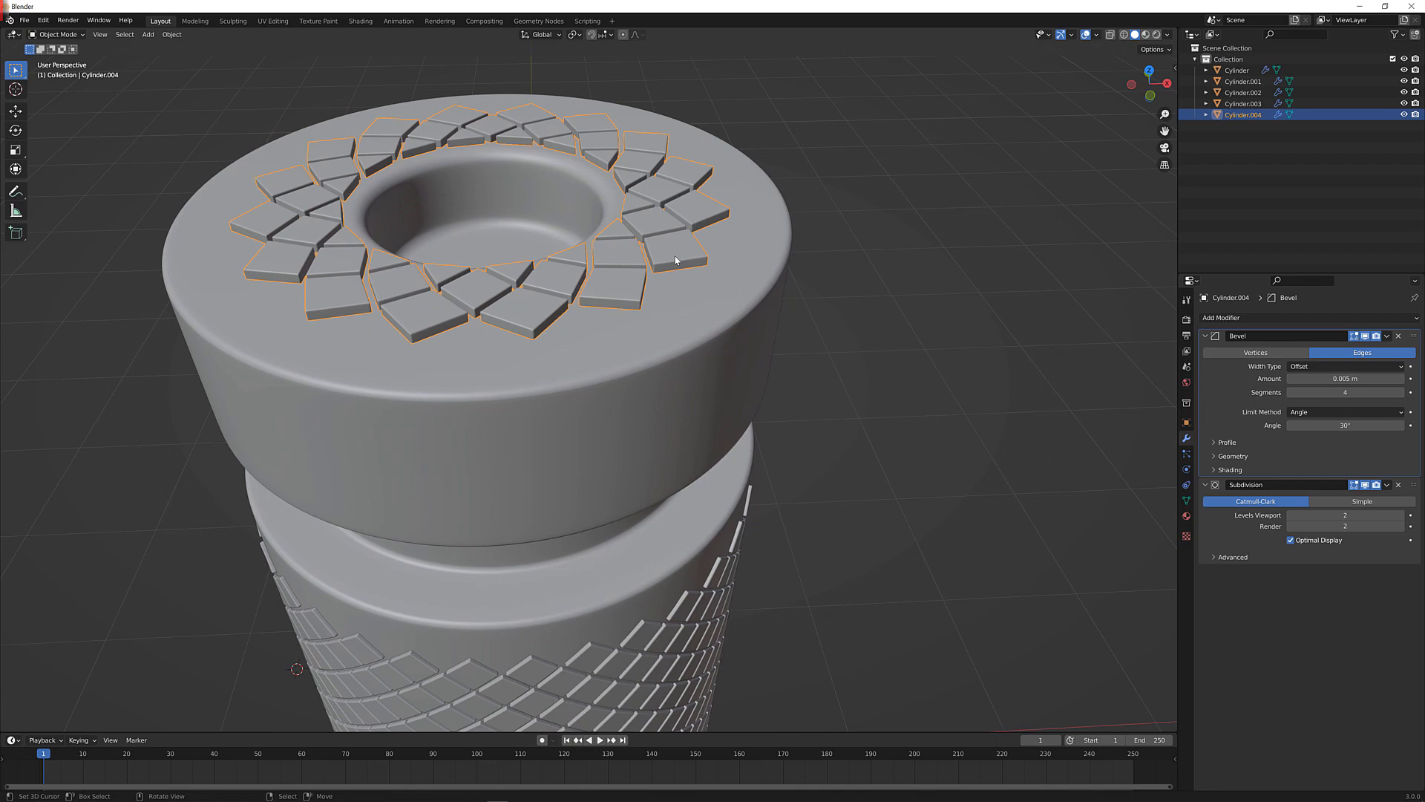
# Lower the diamond ring about 0.013 m along Z into the cap and deselect it
pyautogui.press('g')
pyautogui.press('z')
pyautogui.click(900, 300)
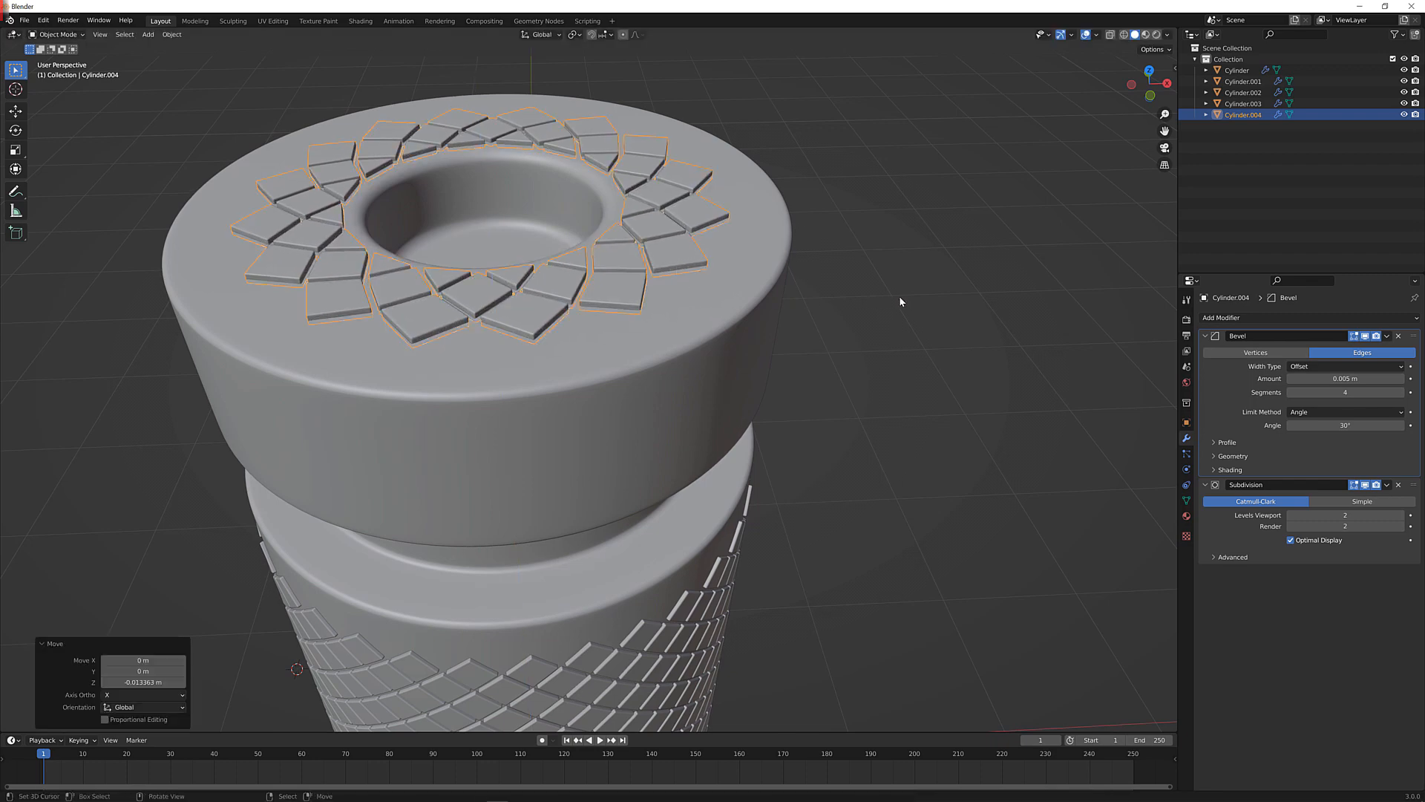
pyautogui.click(900, 300)
# Examine the cap's diamond ring and the grip from several angles, and compare the three cylinders side by side
pyautogui.scroll(-5, 887, 301)
pyautogui.moveTo(881, 306); pyautogui.dragTo(856, 365, button='middle')
pyautogui.scroll(2, 820, 377)
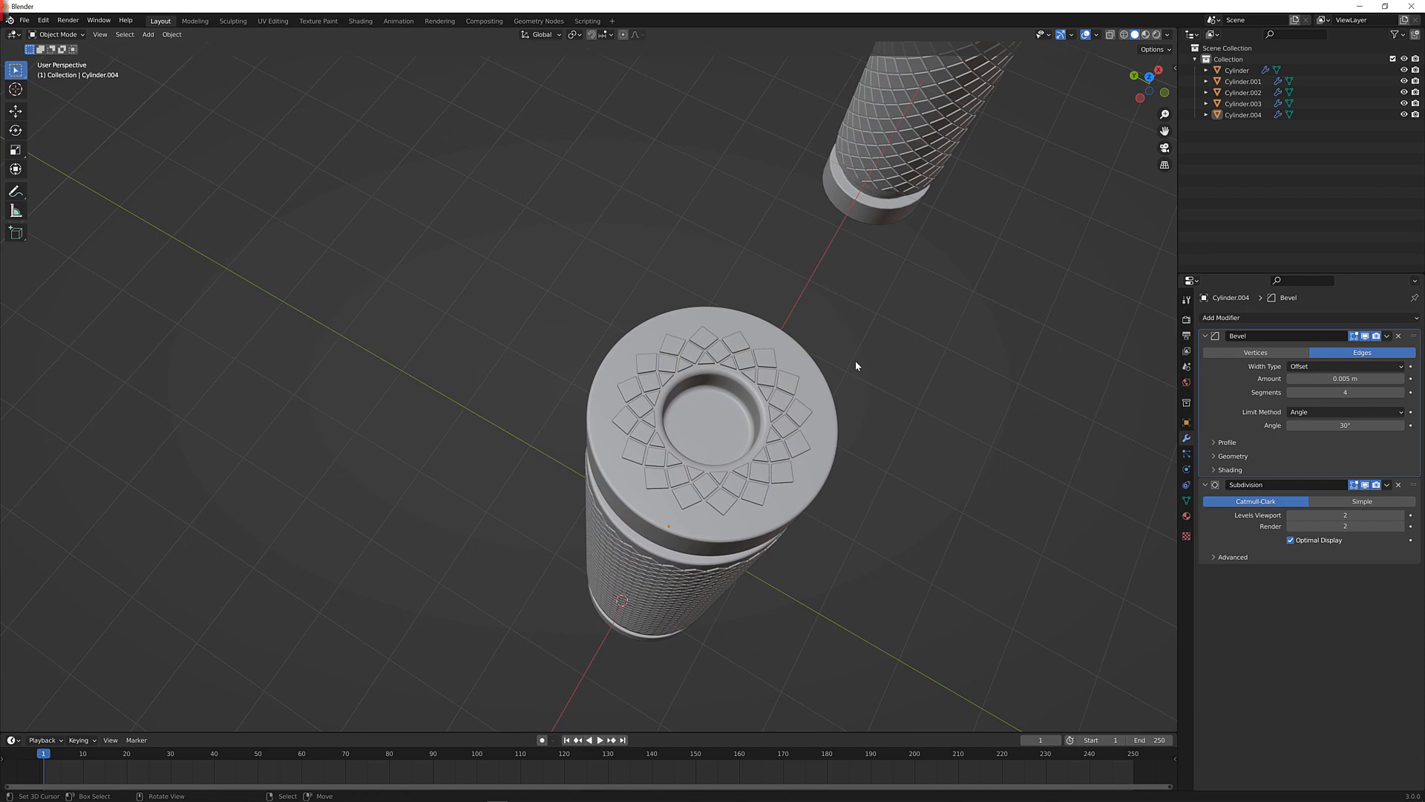
pyautogui.moveTo(856, 366); pyautogui.dragTo(845, 357, button='middle')
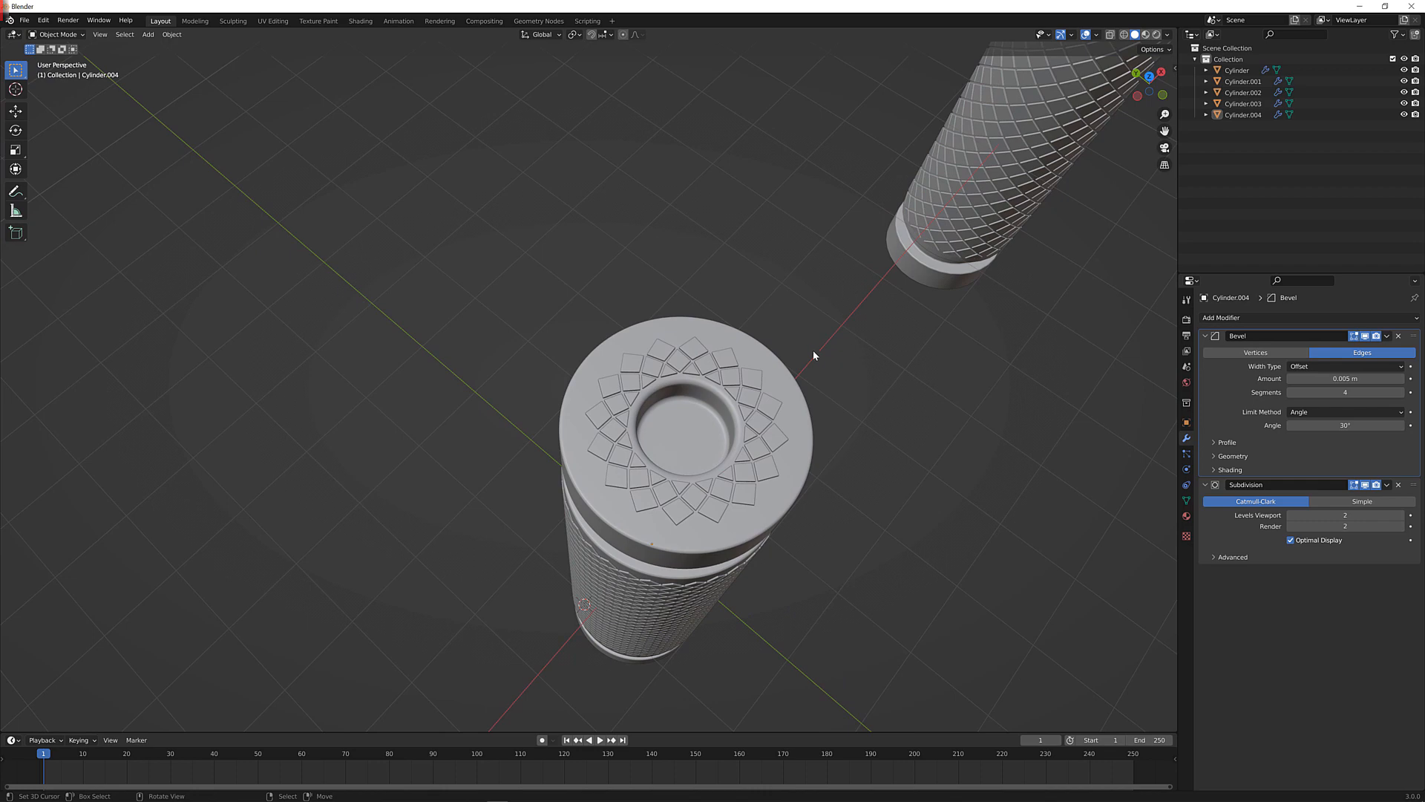
pyautogui.scroll(-2, 780, 354)
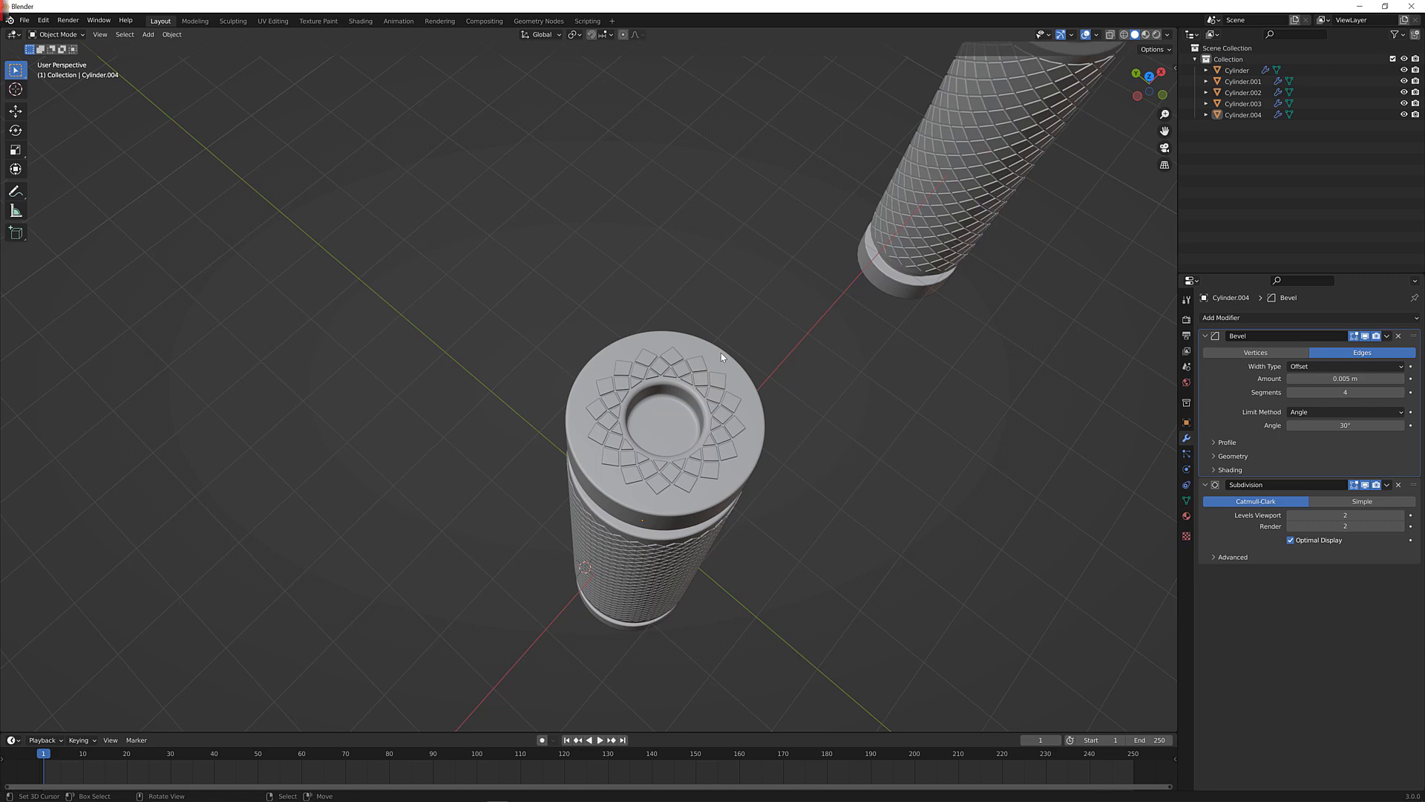
pyautogui.scroll(-3, 828, 352)
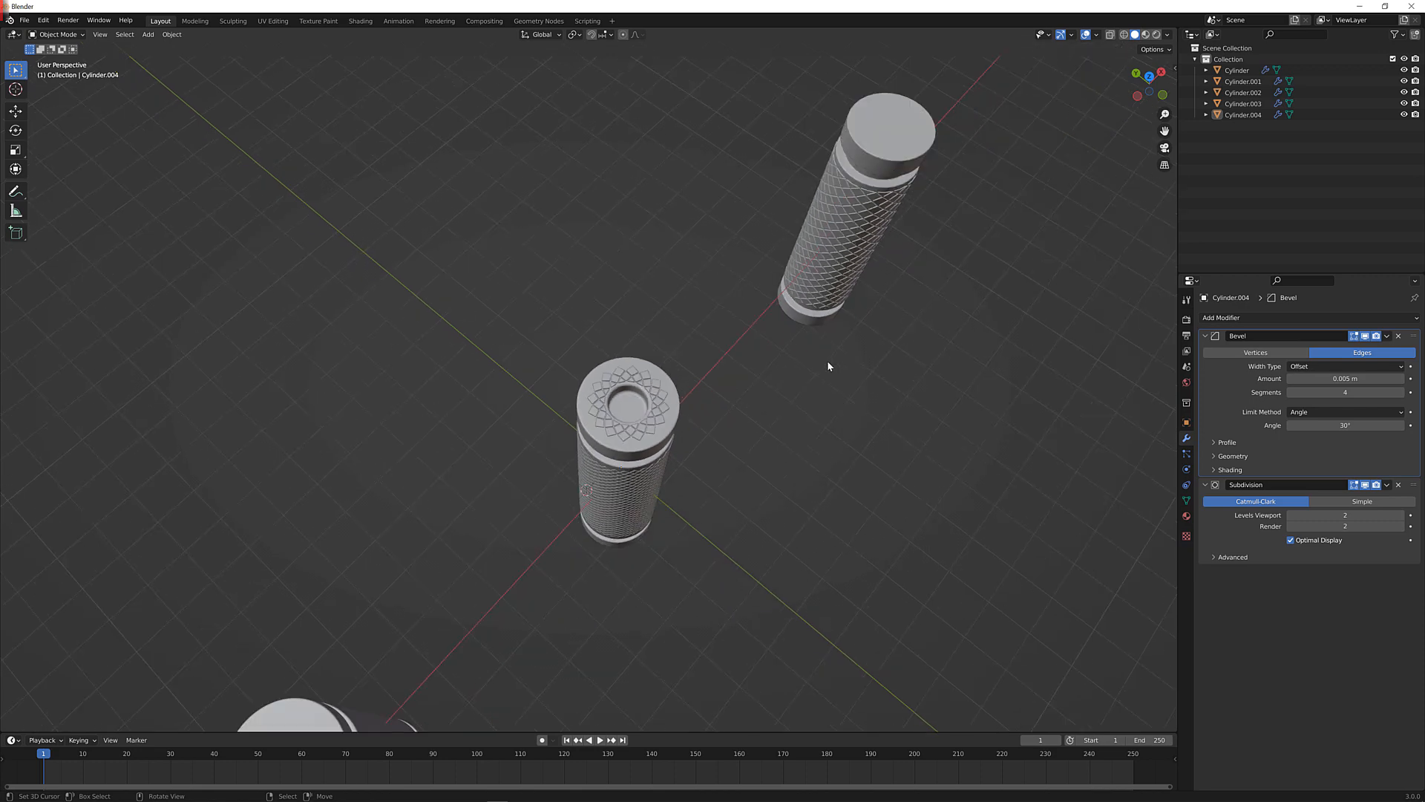
pyautogui.moveTo(827, 360); pyautogui.dragTo(741, 334, button='middle')
pyautogui.scroll(3, 826, 347)
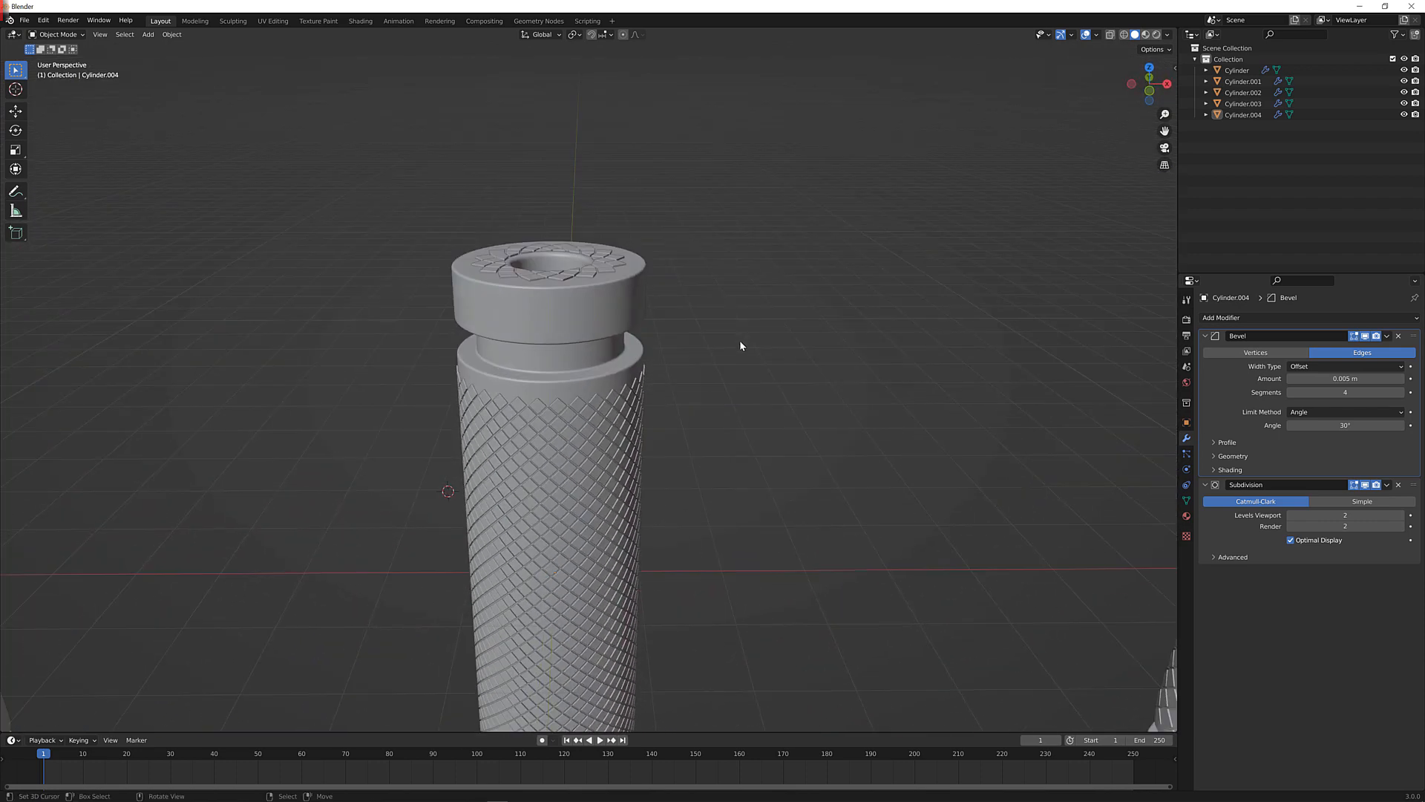
pyautogui.scroll(-5, 656, 350)
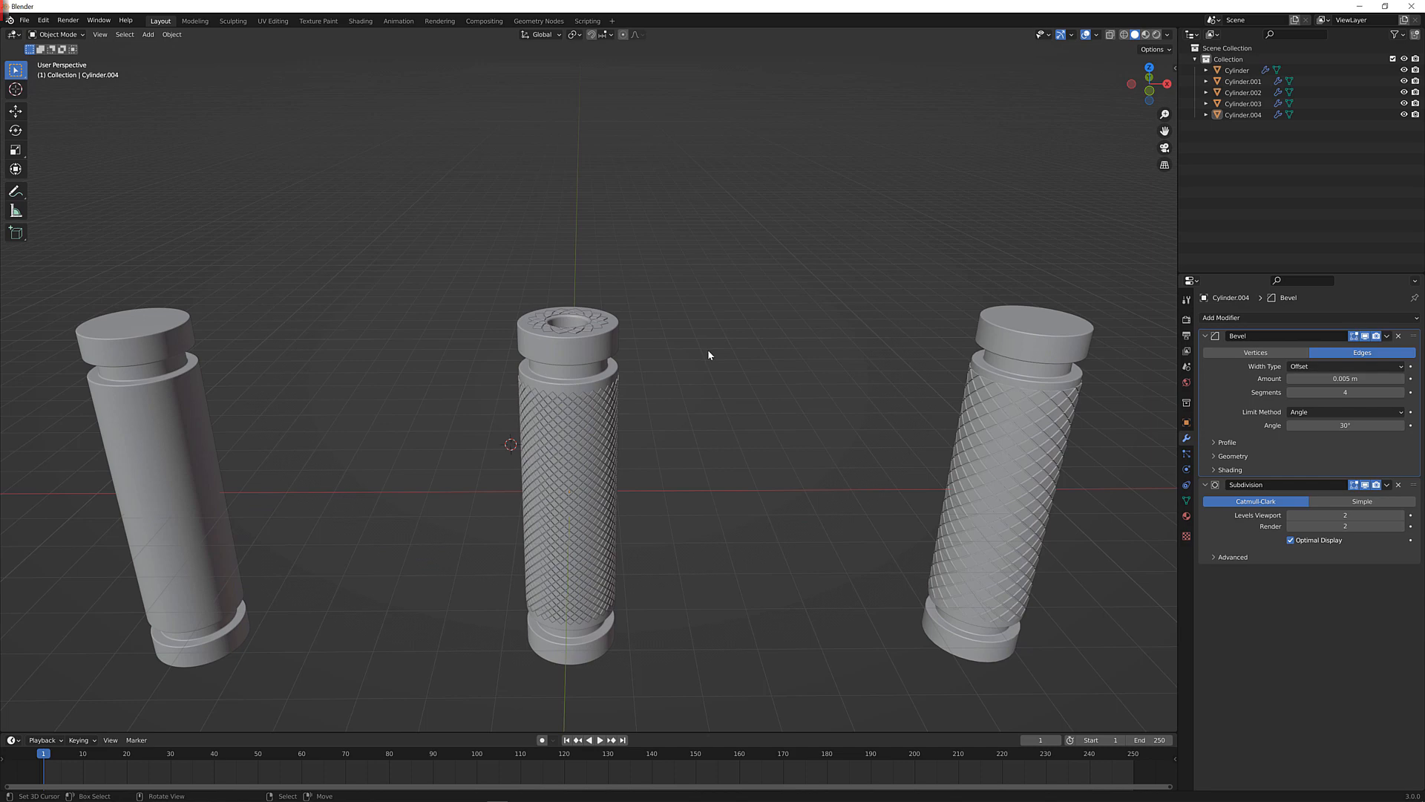
pyautogui.moveTo(708, 351); pyautogui.dragTo(714, 349, button='middle')
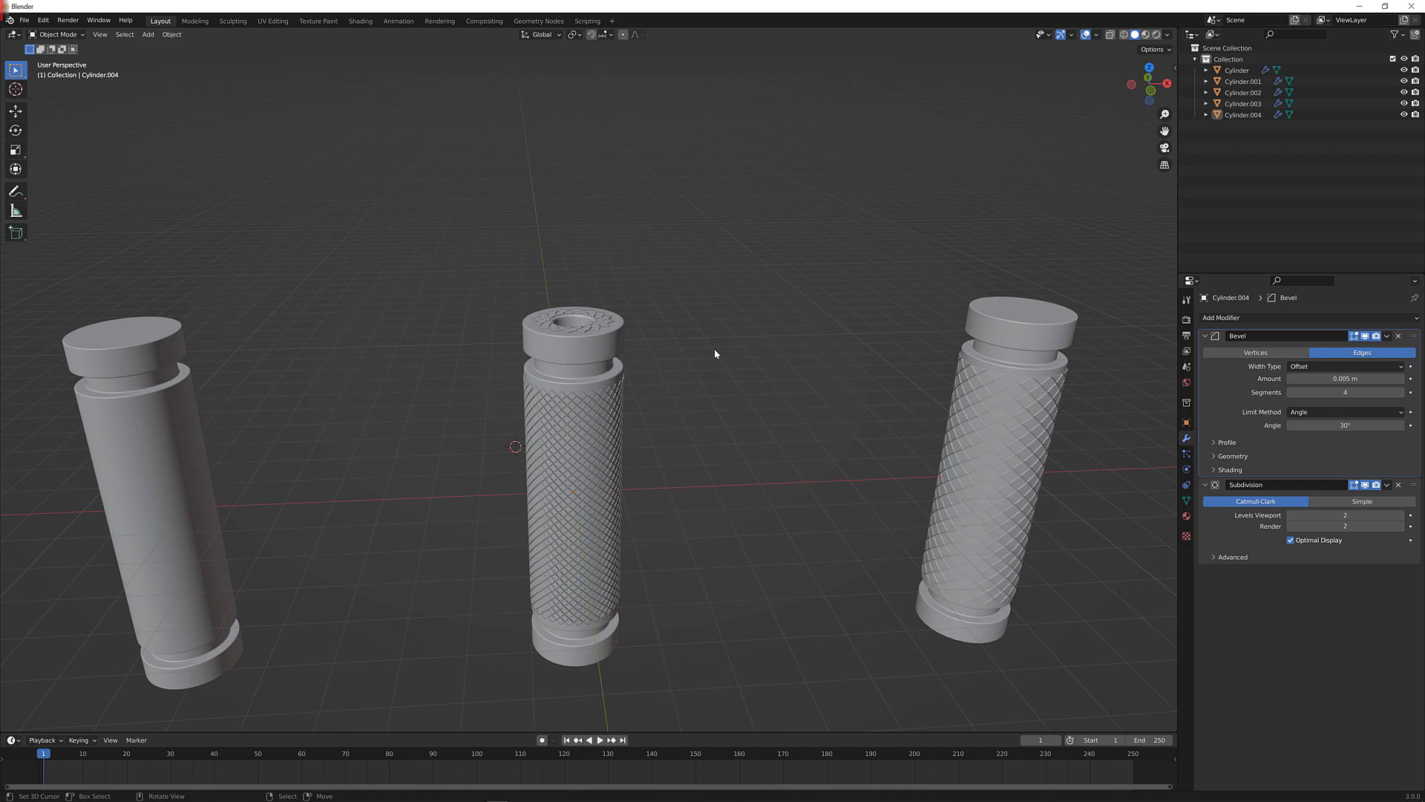
pyautogui.press('KP_Decimal')
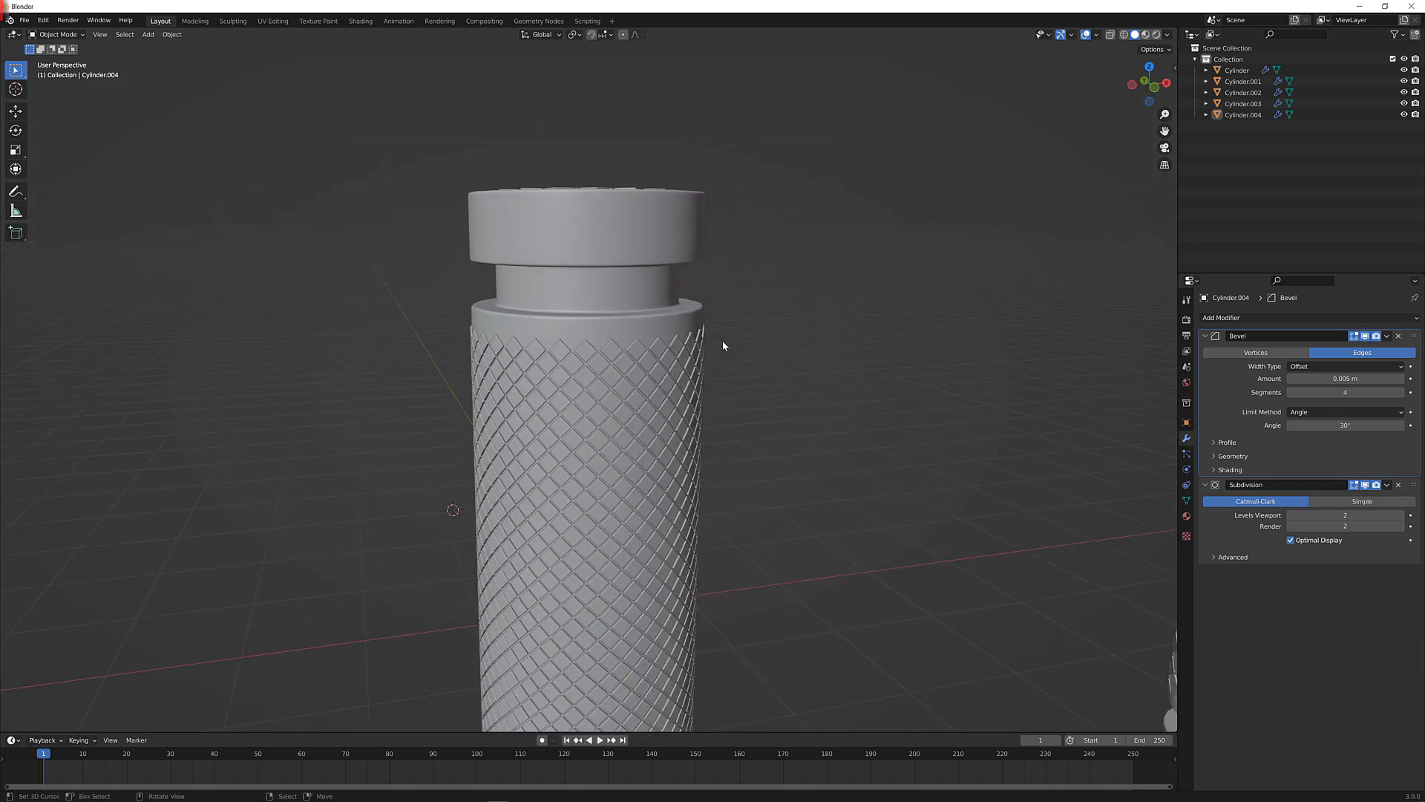